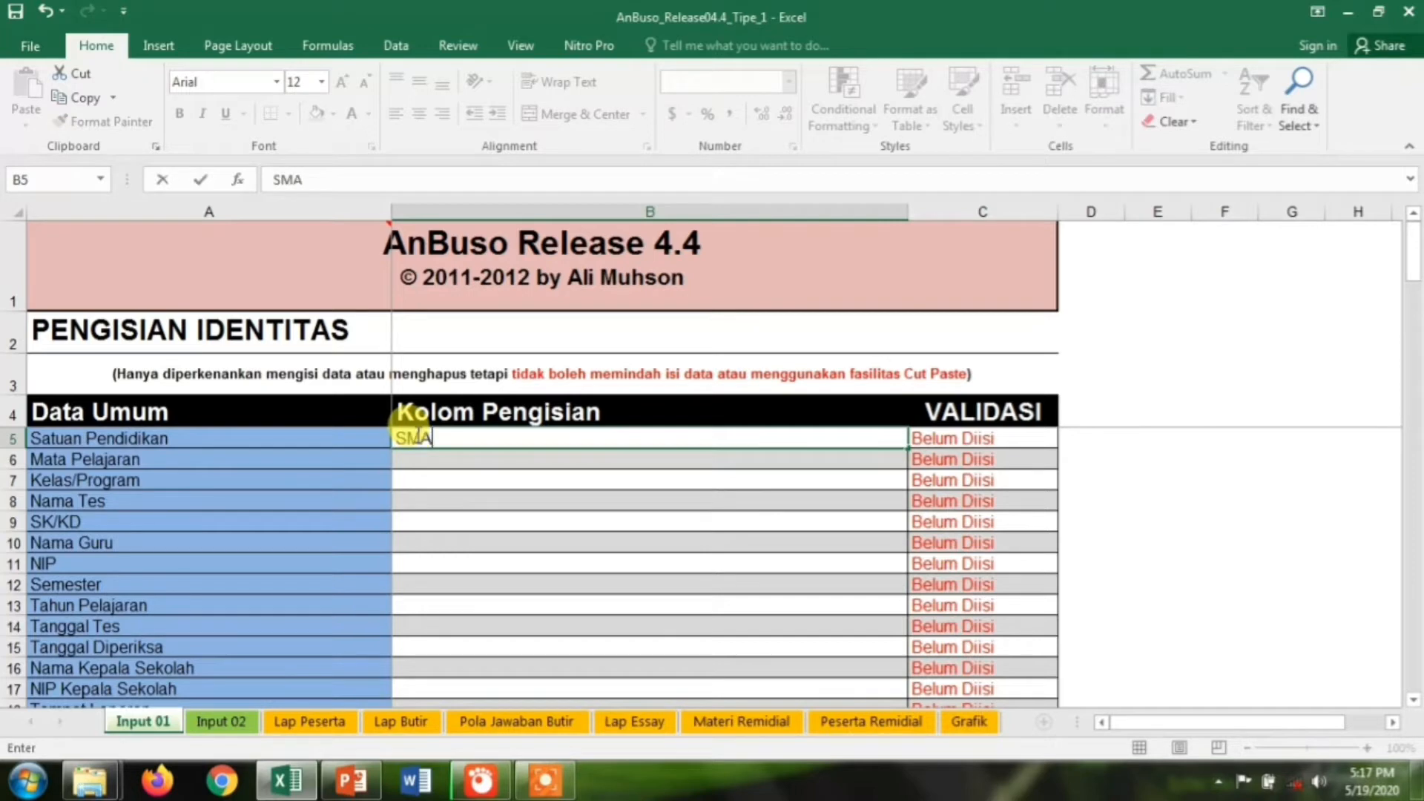
Enter school SMAN 1 CEPU, subject MATEMATIKA, class X MIPA 1 and test TES 1
{"action": "type", "text": "CEPU"}
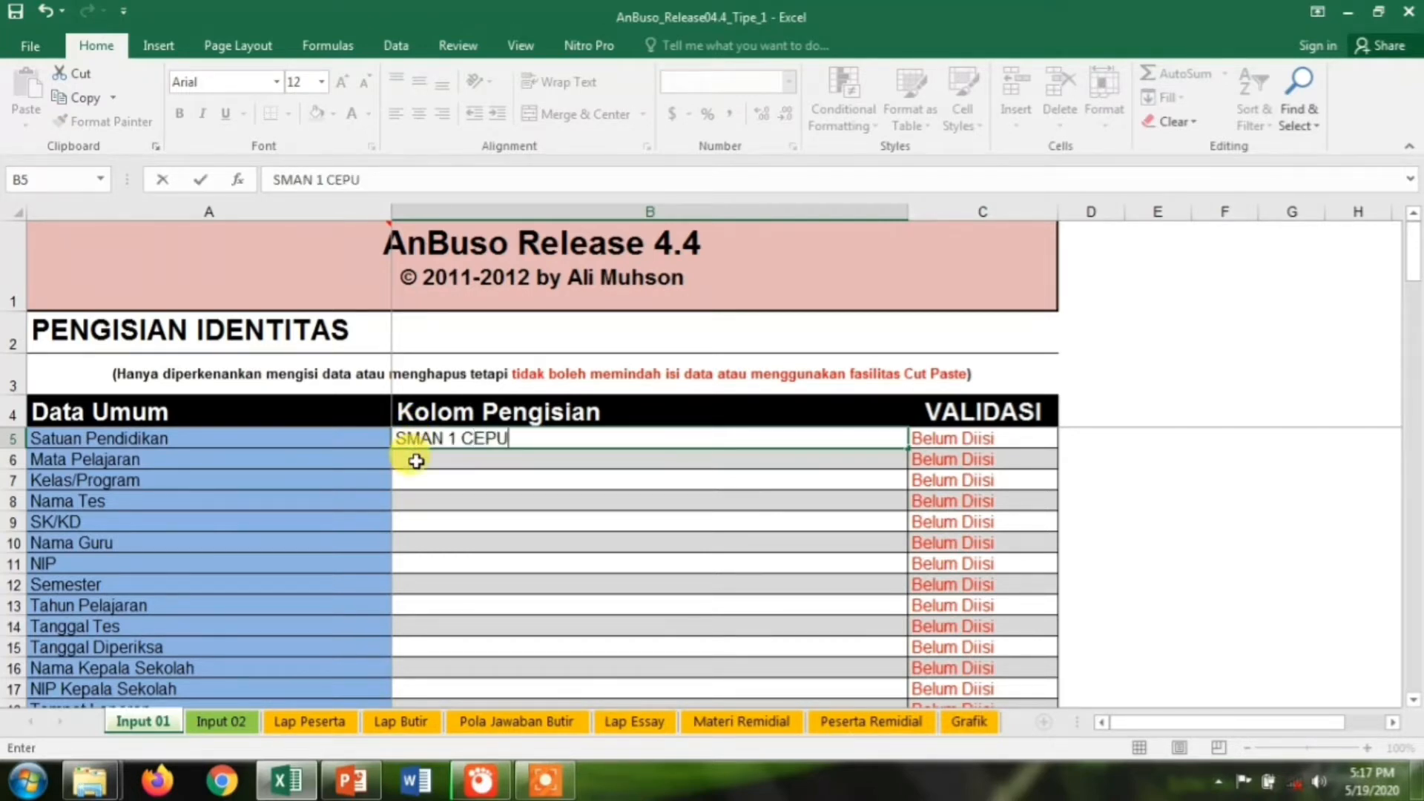
{"action": "left_click", "coordinate": [416, 462]}
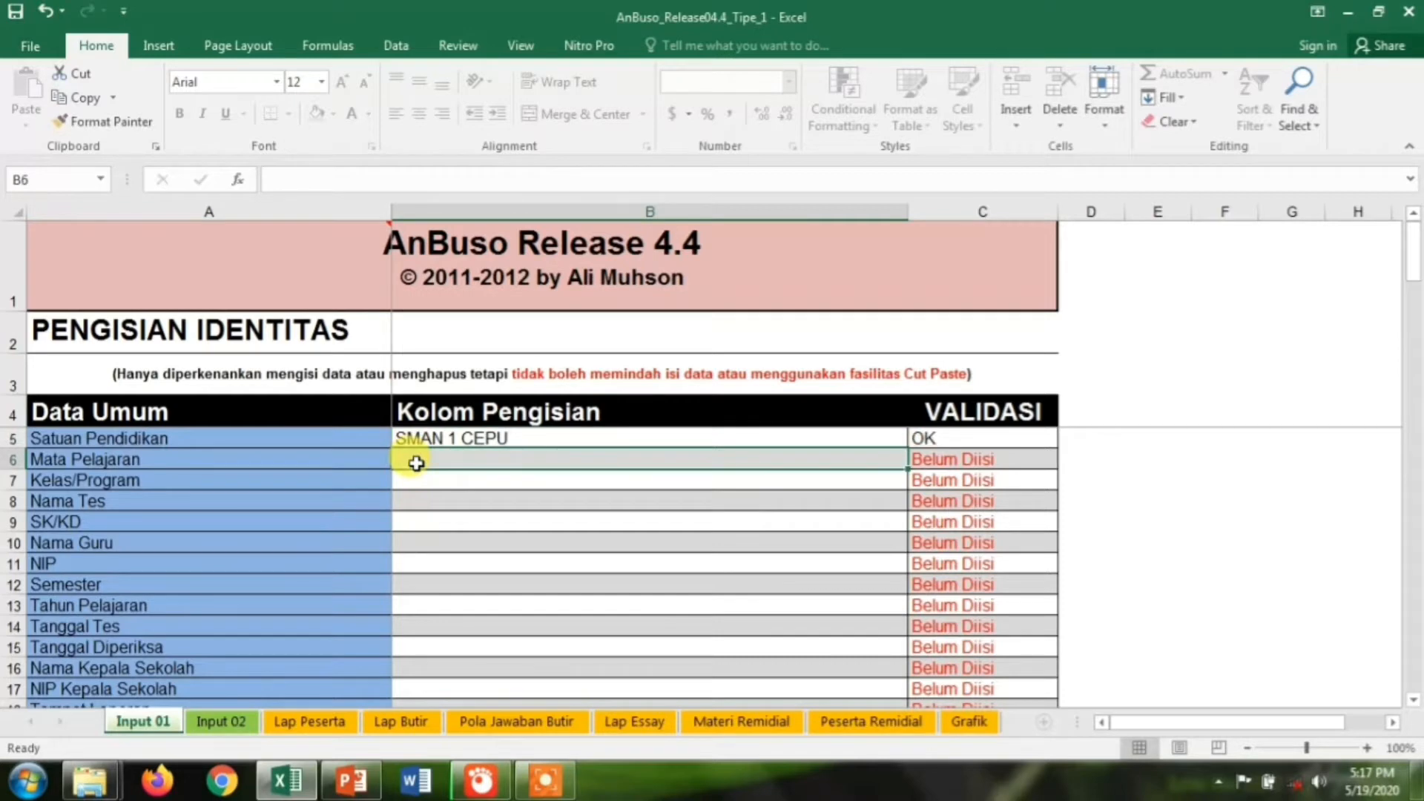
{"action": "type", "text": "MATEMATIKA"}
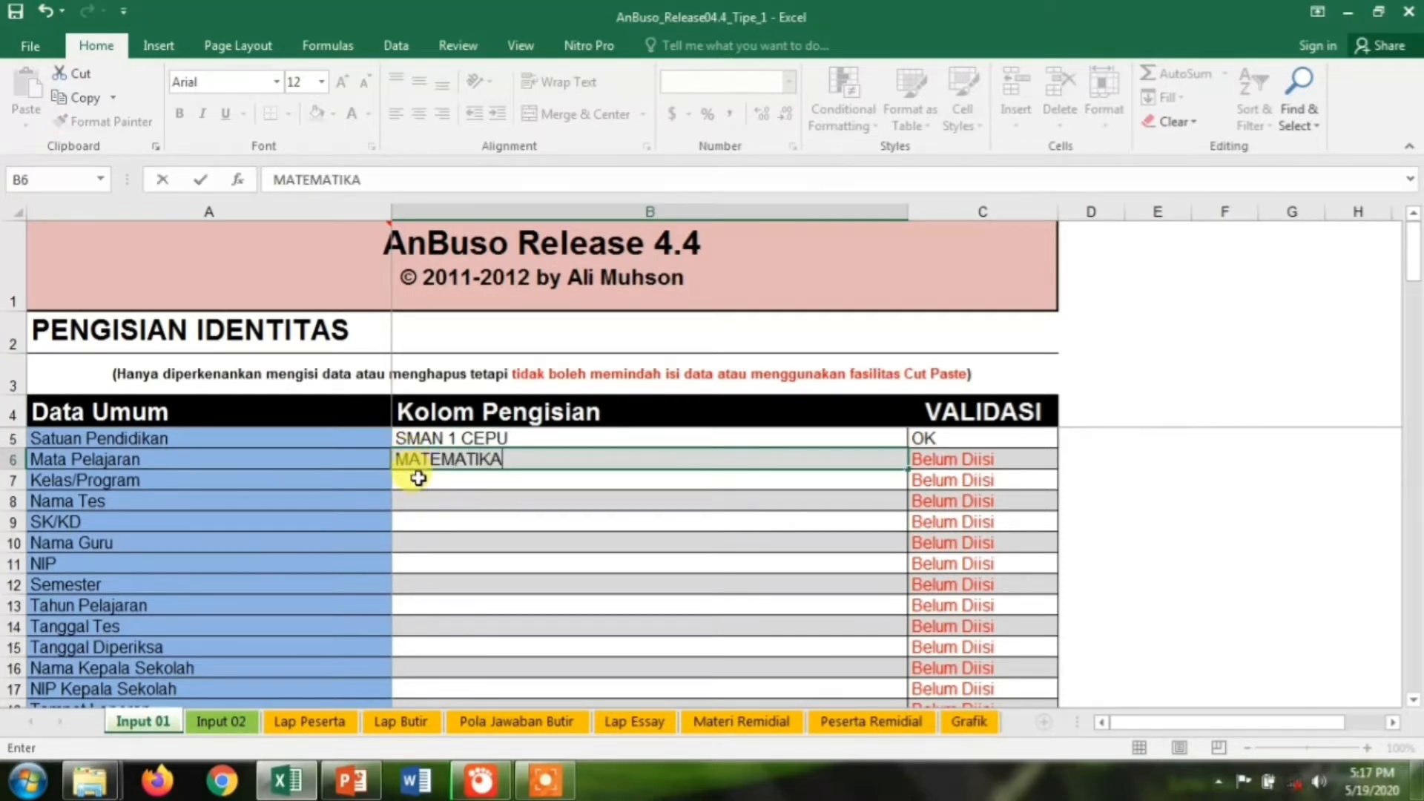
{"action": "left_click", "coordinate": [419, 478]}
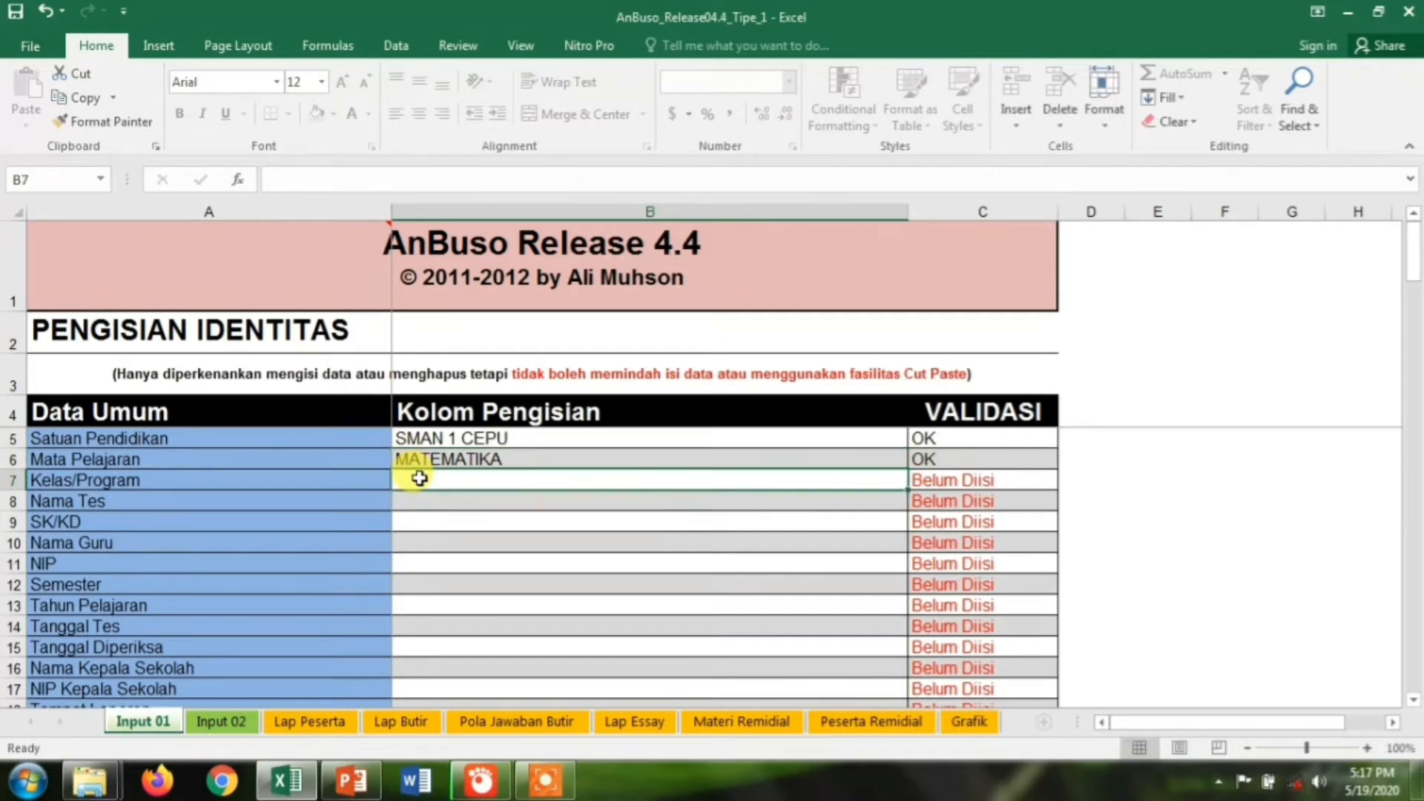
{"action": "type", "text": "X"}
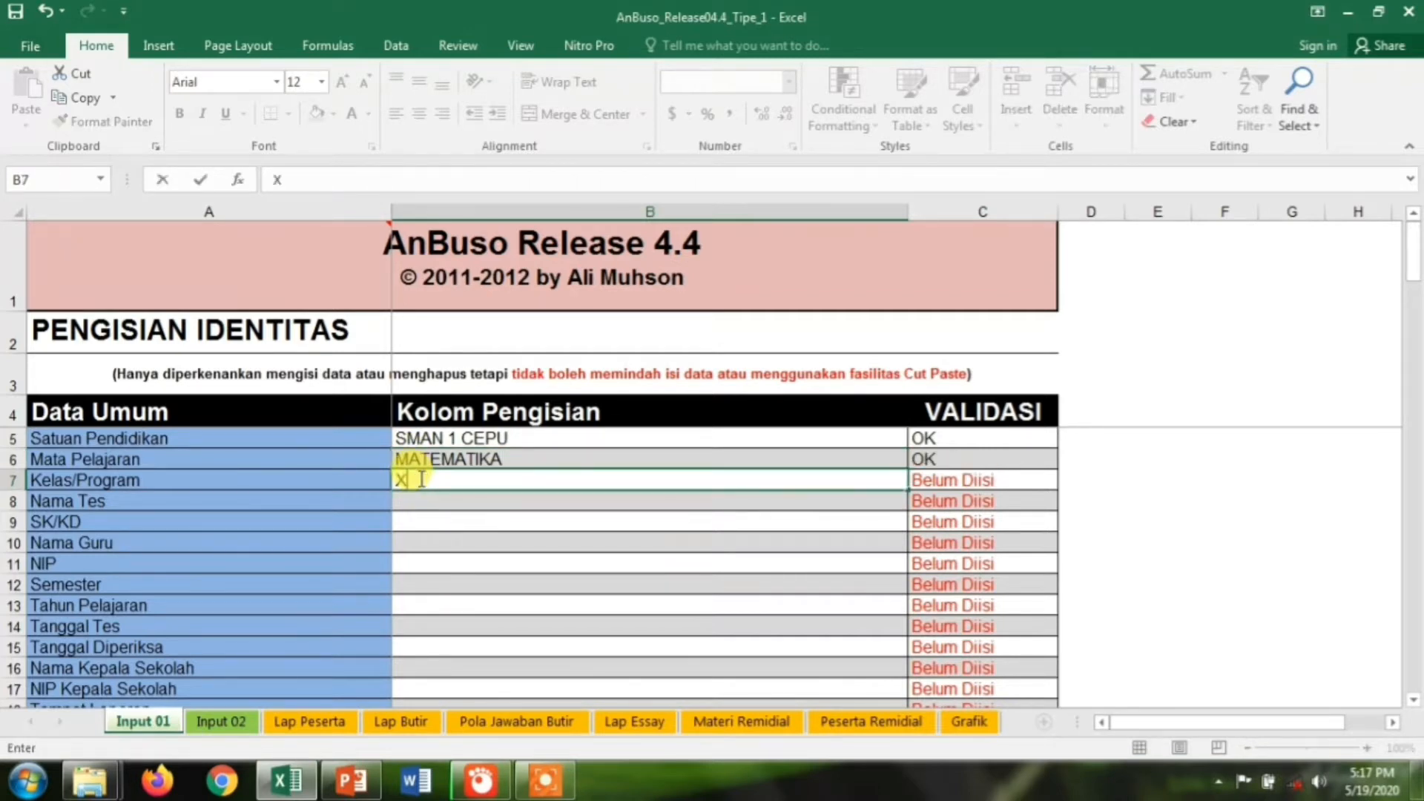
{"action": "type", "text": " MIPA 1"}
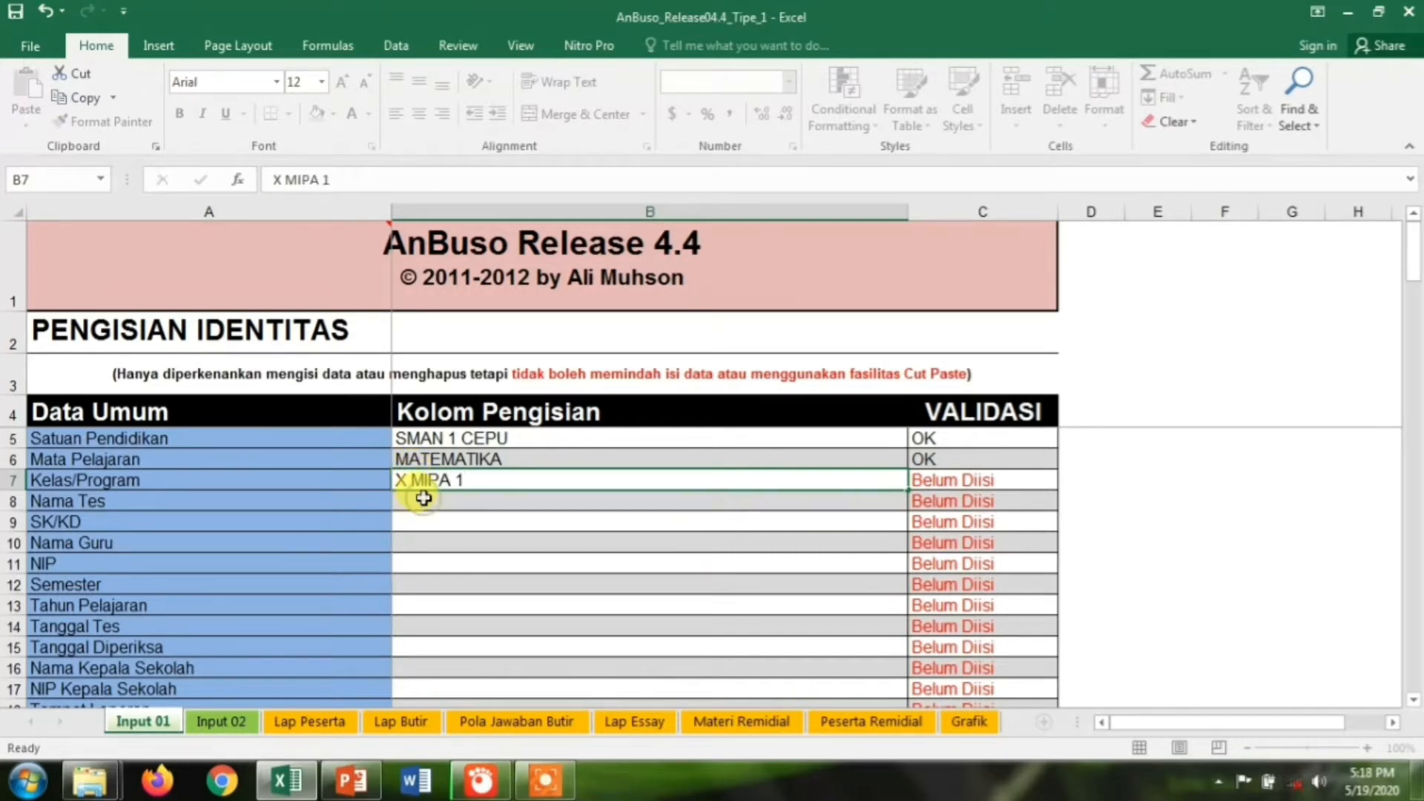
{"action": "left_click", "coordinate": [423, 499]}
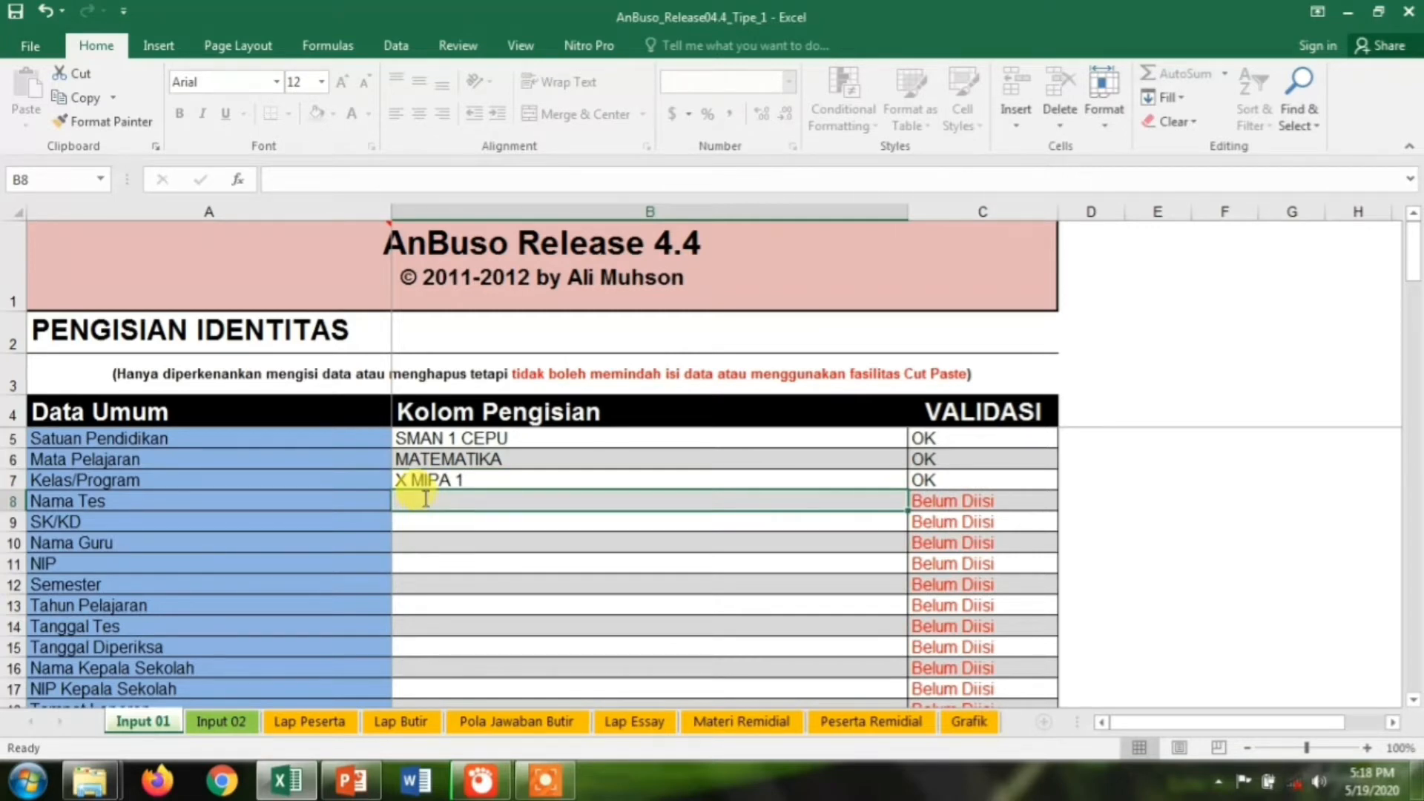
{"action": "type", "text": "TES 1"}
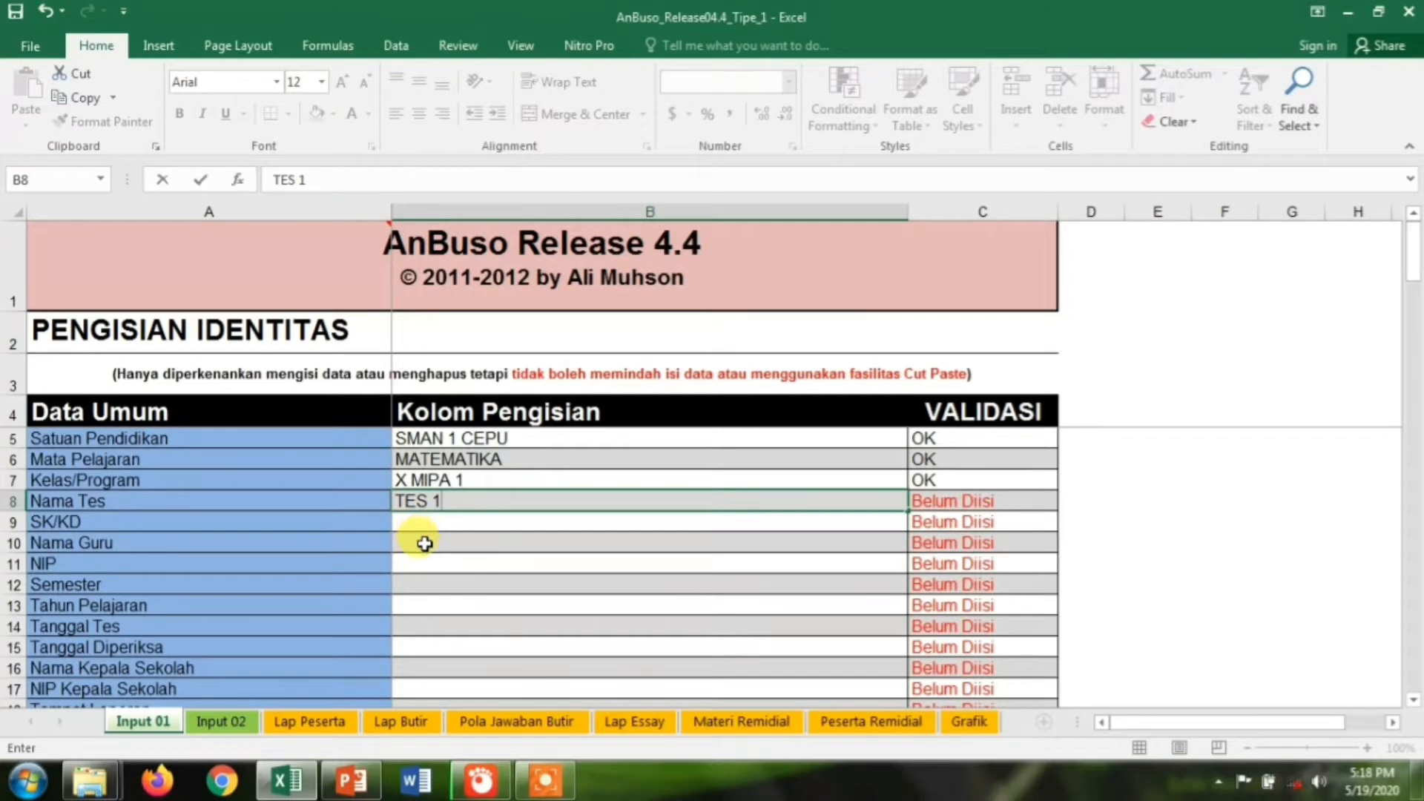
{"action": "left_click", "coordinate": [424, 543]}
Clear the stray formula so the SK/KD field stays empty
{"action": "left_click", "coordinate": [416, 523]}
{"action": "type", "text": "="}
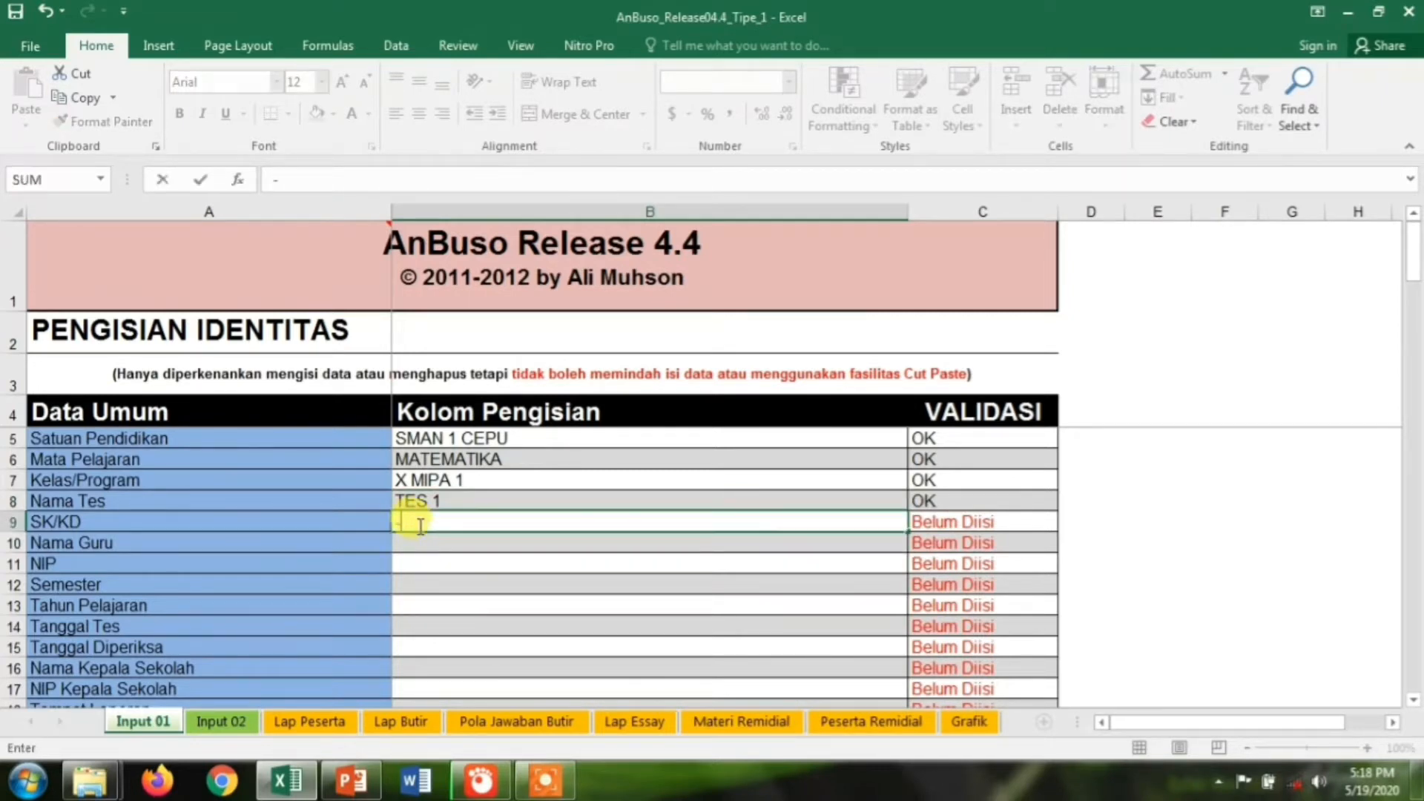
{"action": "left_click", "coordinate": [417, 546]}
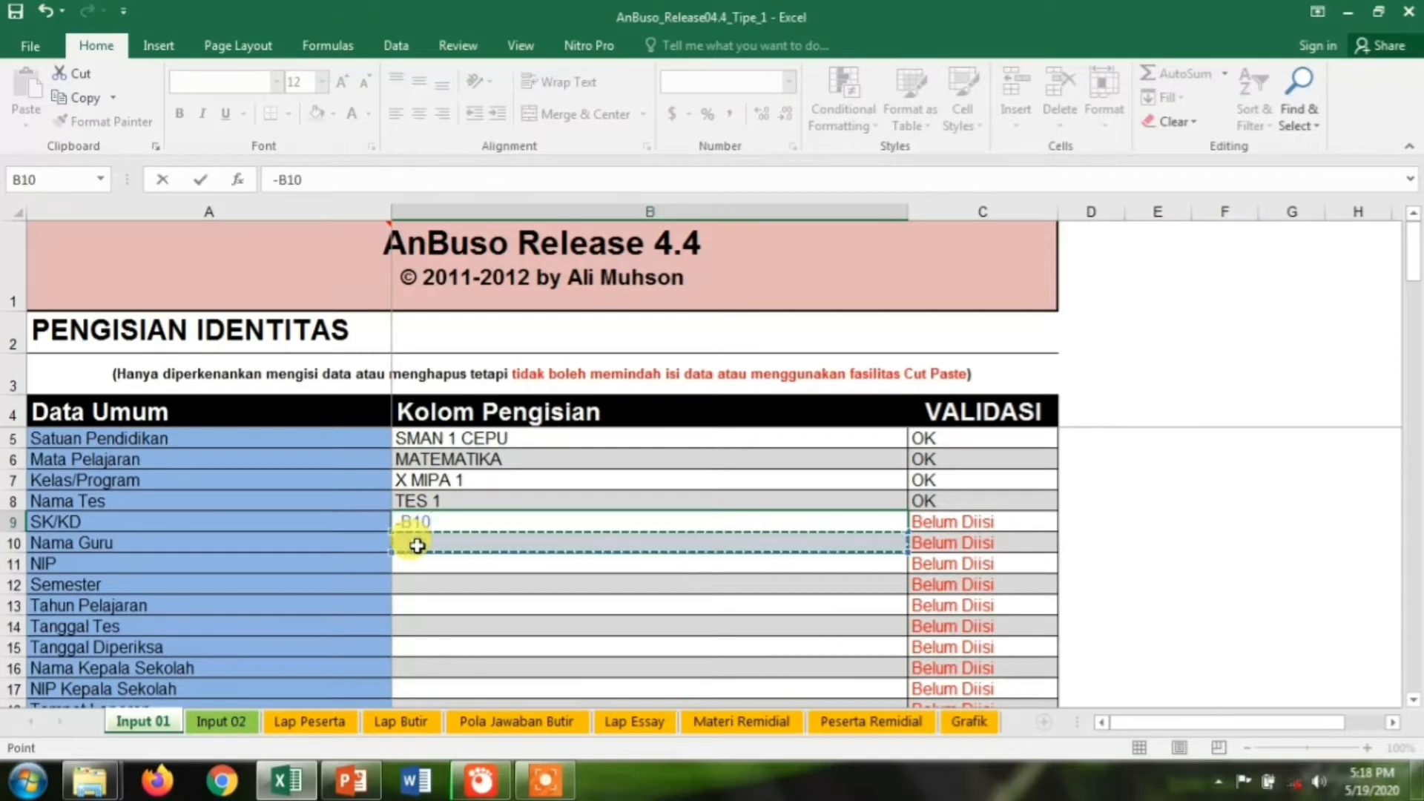
{"action": "key", "text": "BackSpace"}
{"action": "key", "text": "BackSpace"}
{"action": "key", "text": "BackSpace"}
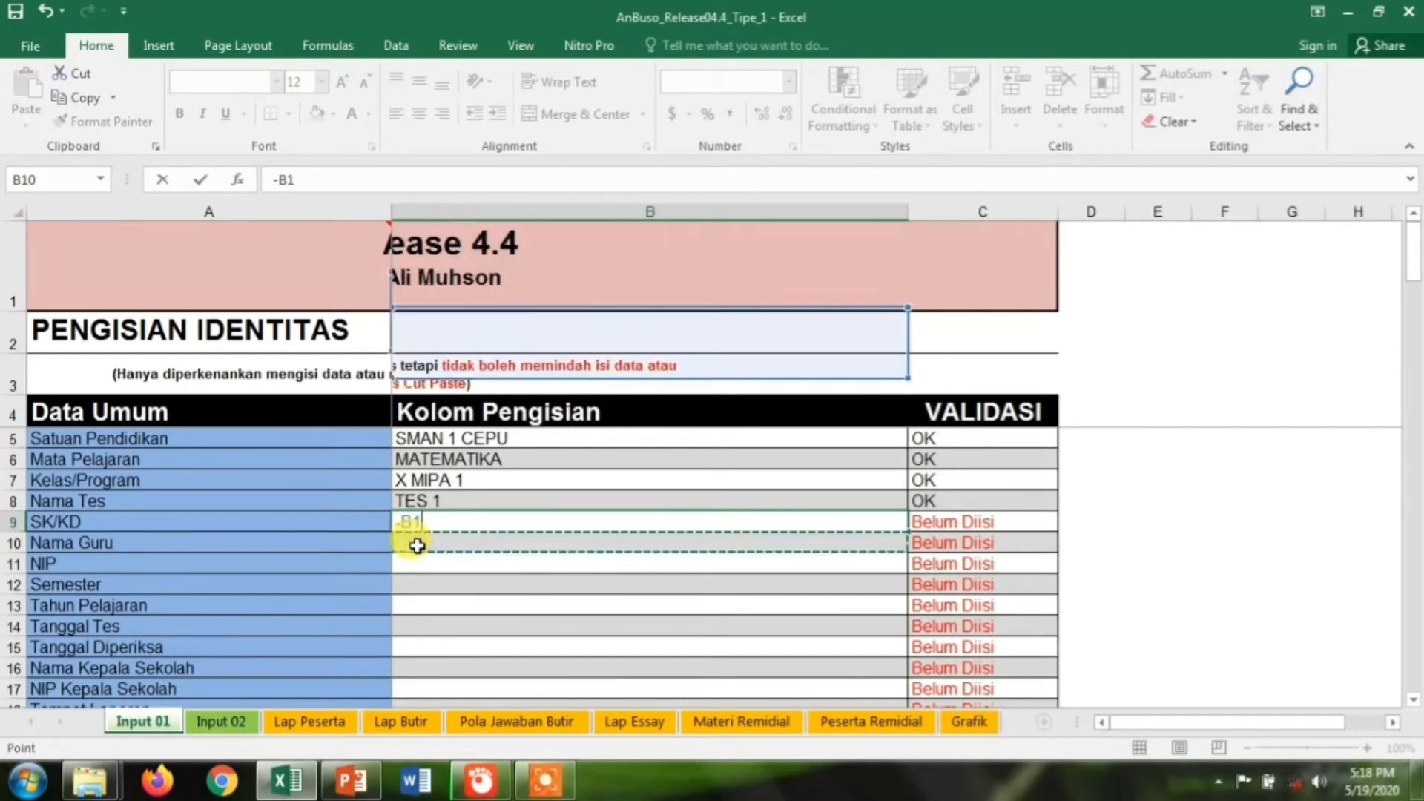
{"action": "key", "text": "BackSpace"}
{"action": "left_click", "coordinate": [416, 546]}
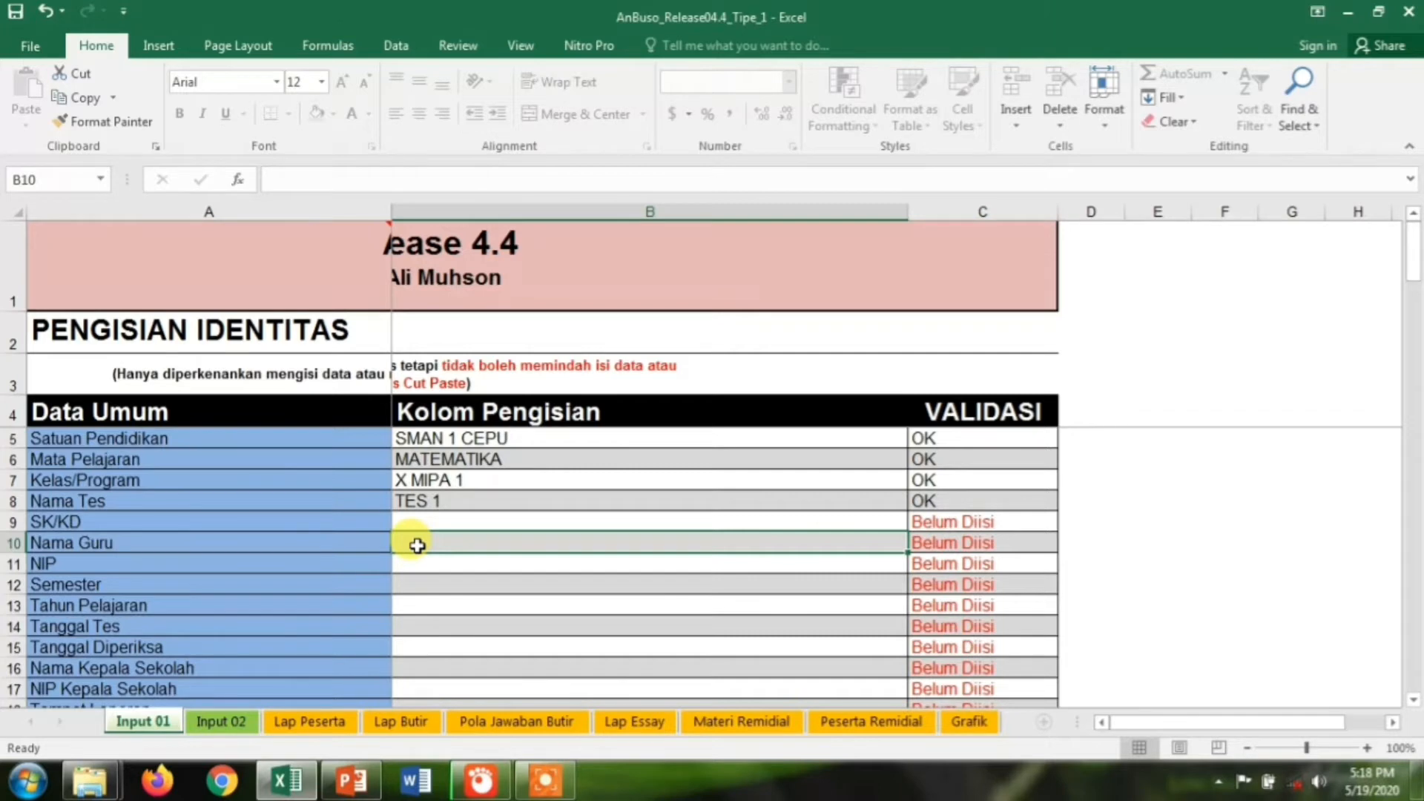
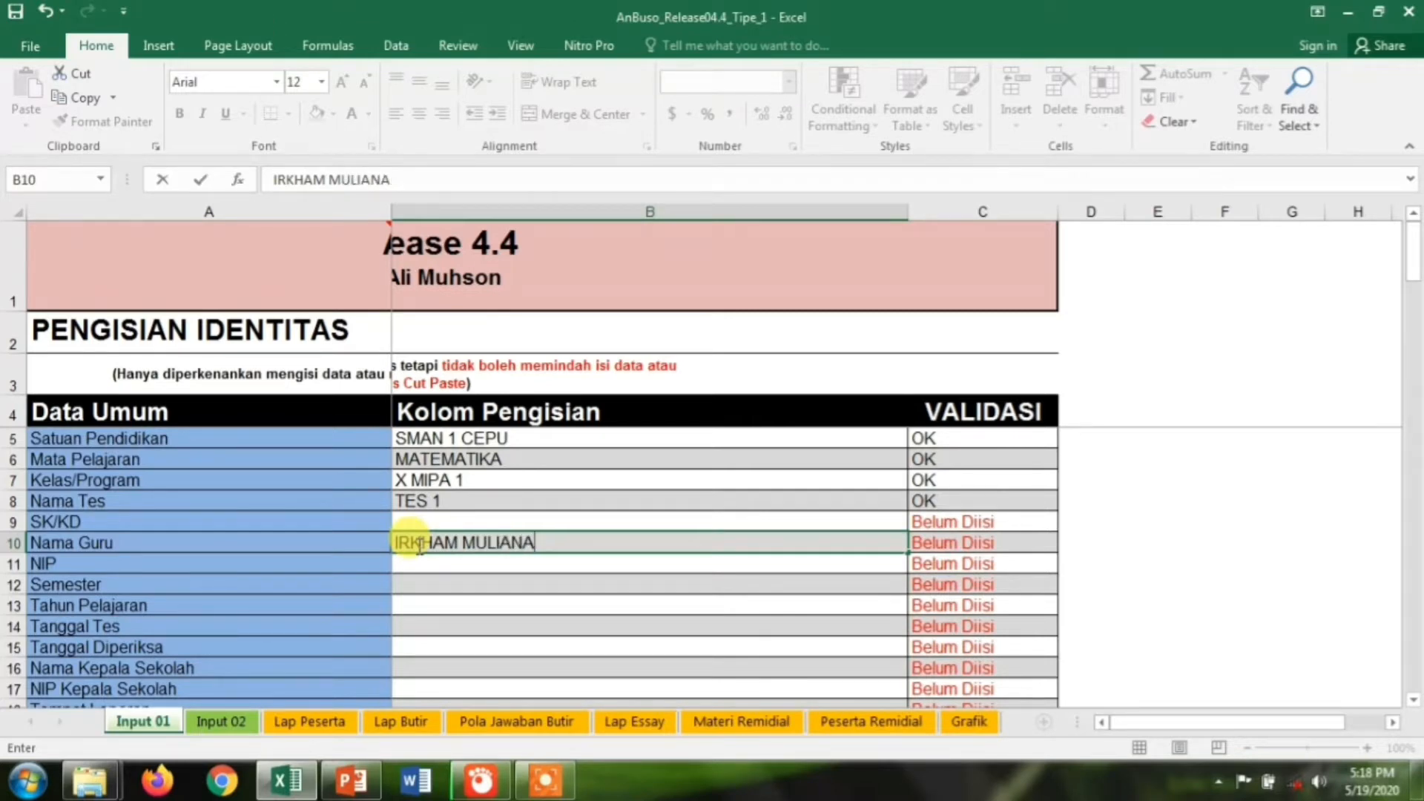
Fill in the teacher's name and NIP, semester GENAP and academic year 2020/2021
{"action": "left_click", "coordinate": [419, 563]}
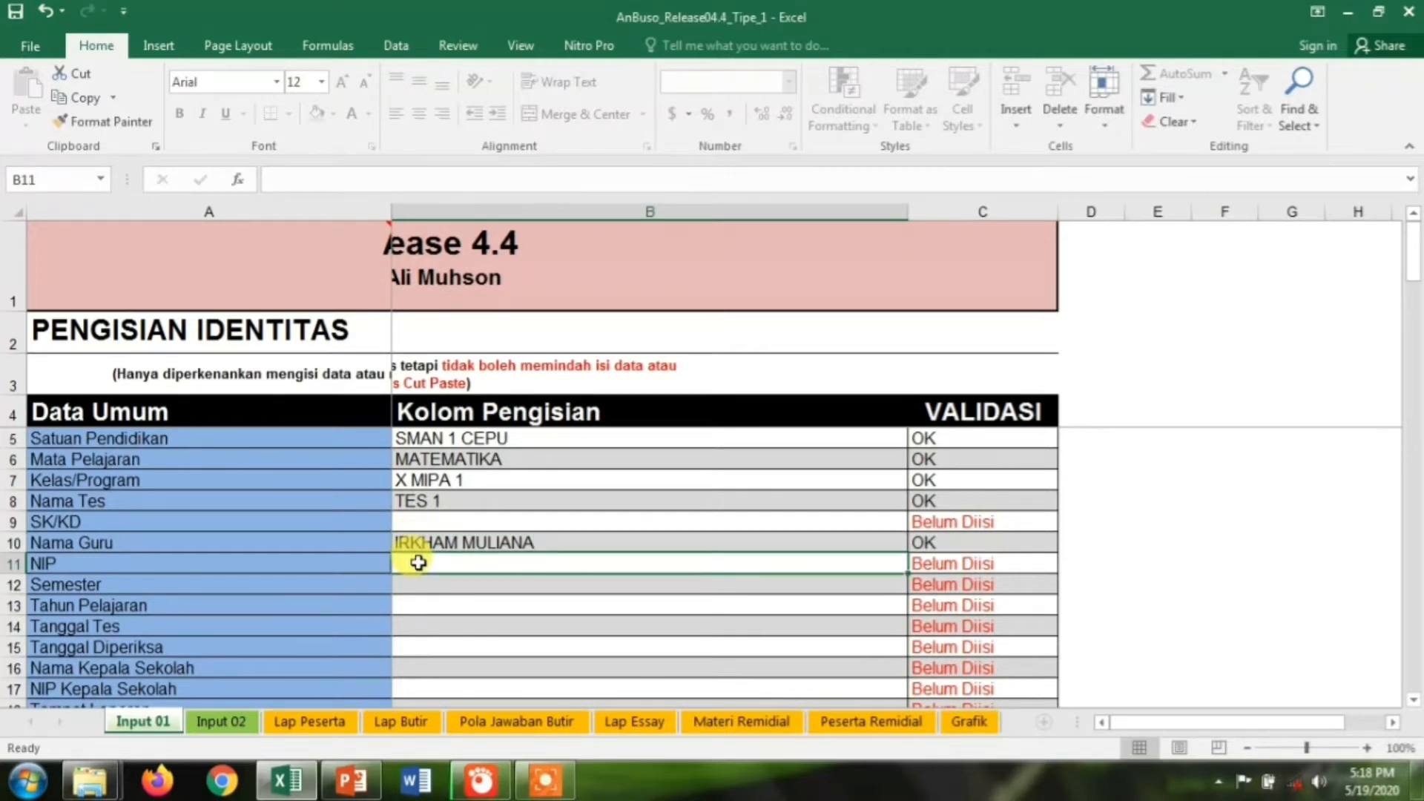
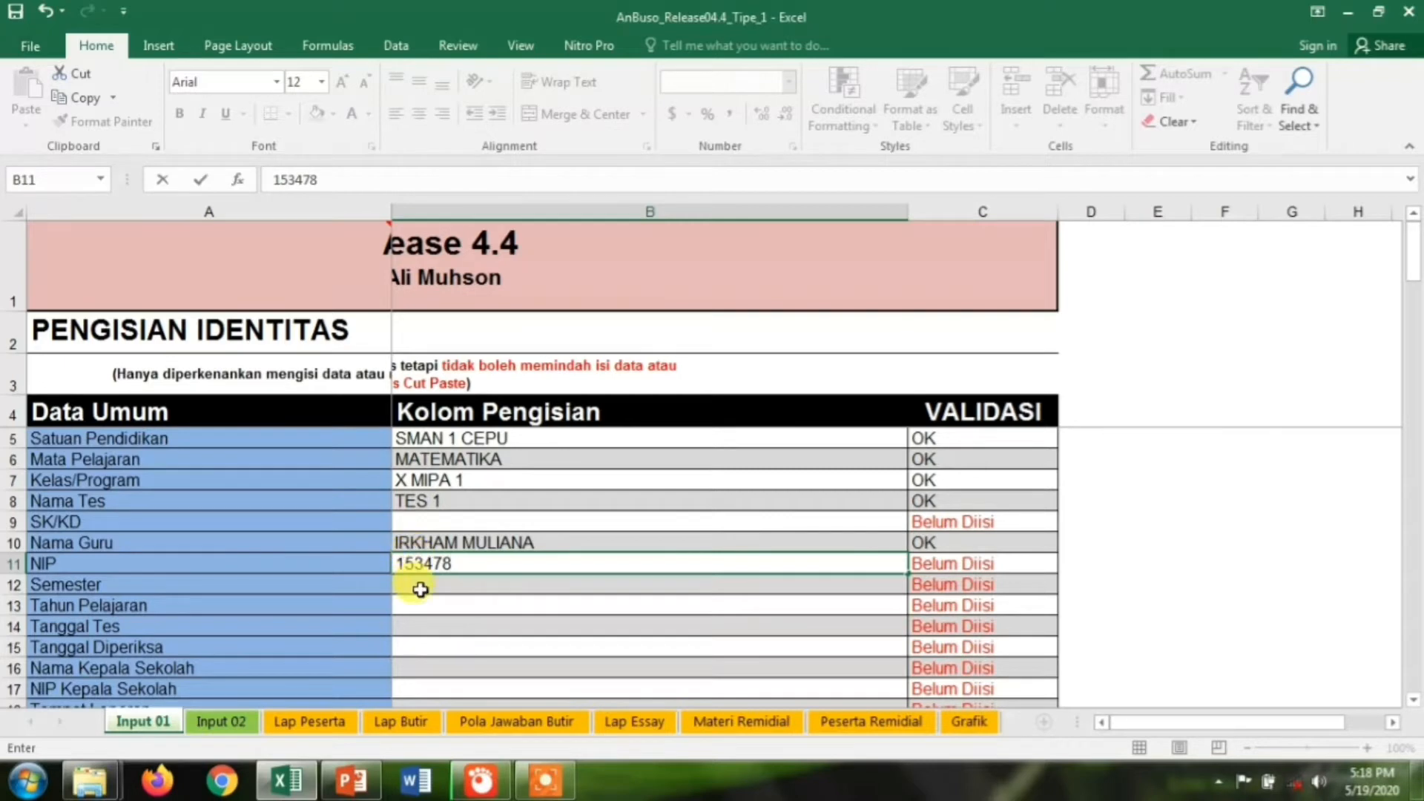
{"action": "left_click", "coordinate": [428, 590]}
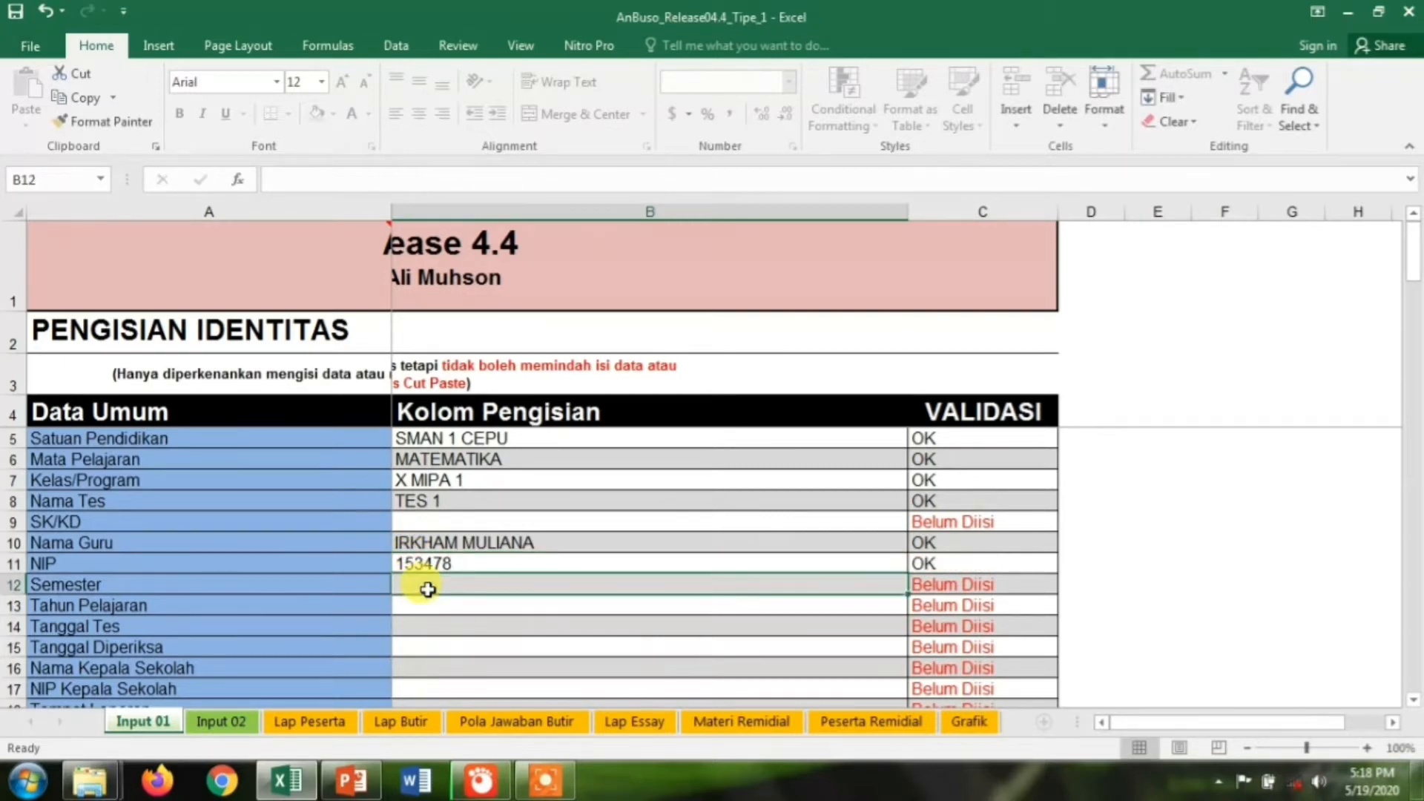
{"action": "type", "text": "G"}
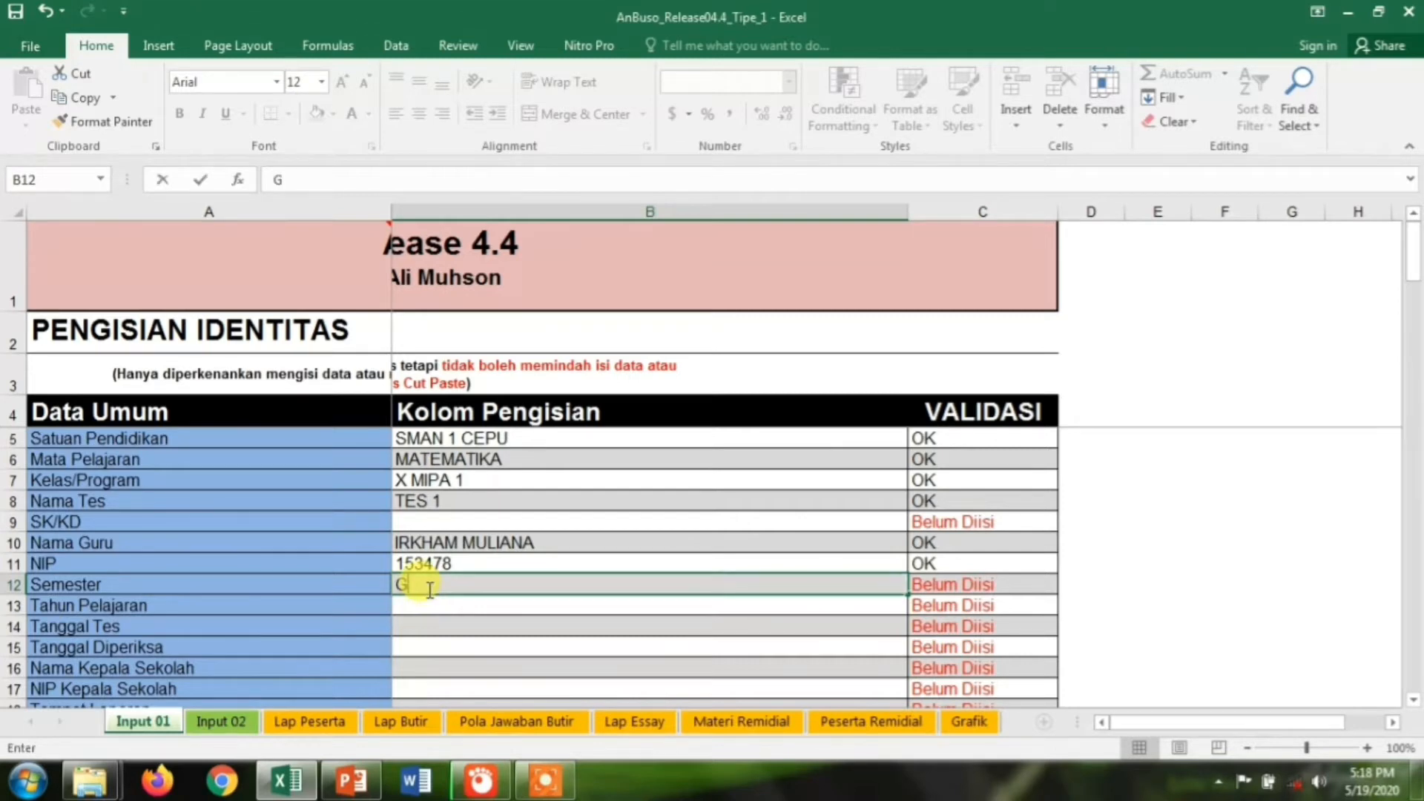
{"action": "type", "text": "ENAP"}
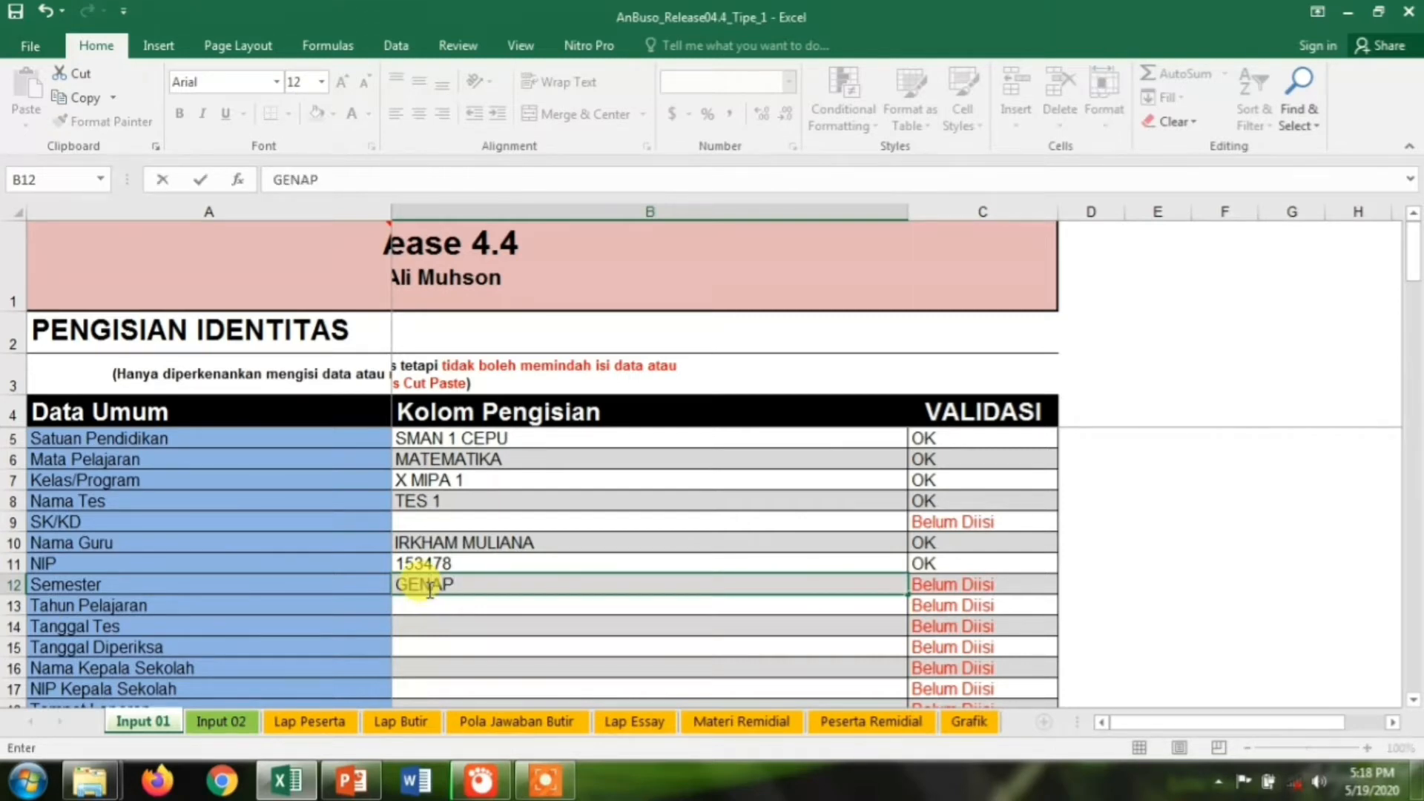
{"action": "left_click", "coordinate": [427, 609]}
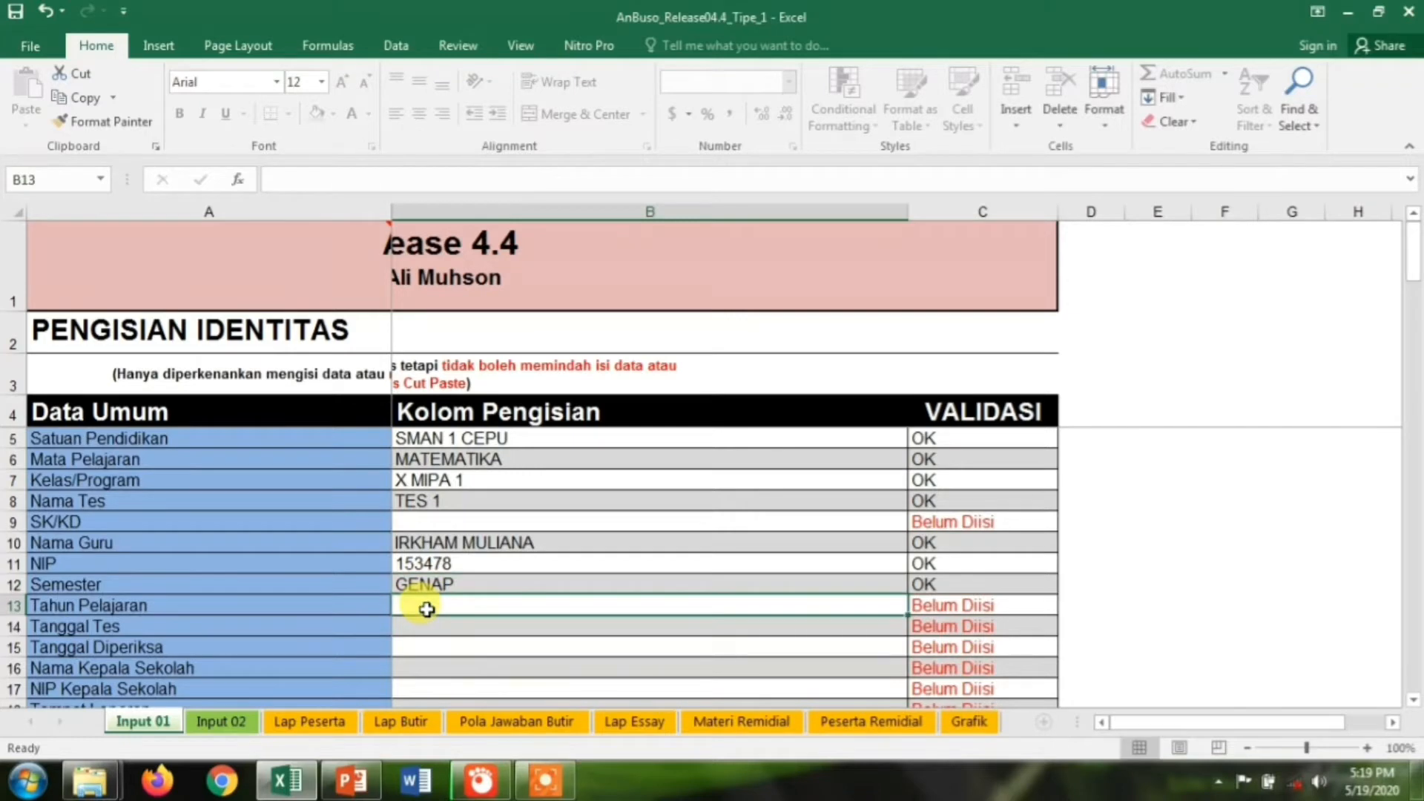
{"action": "type", "text": "2020"}
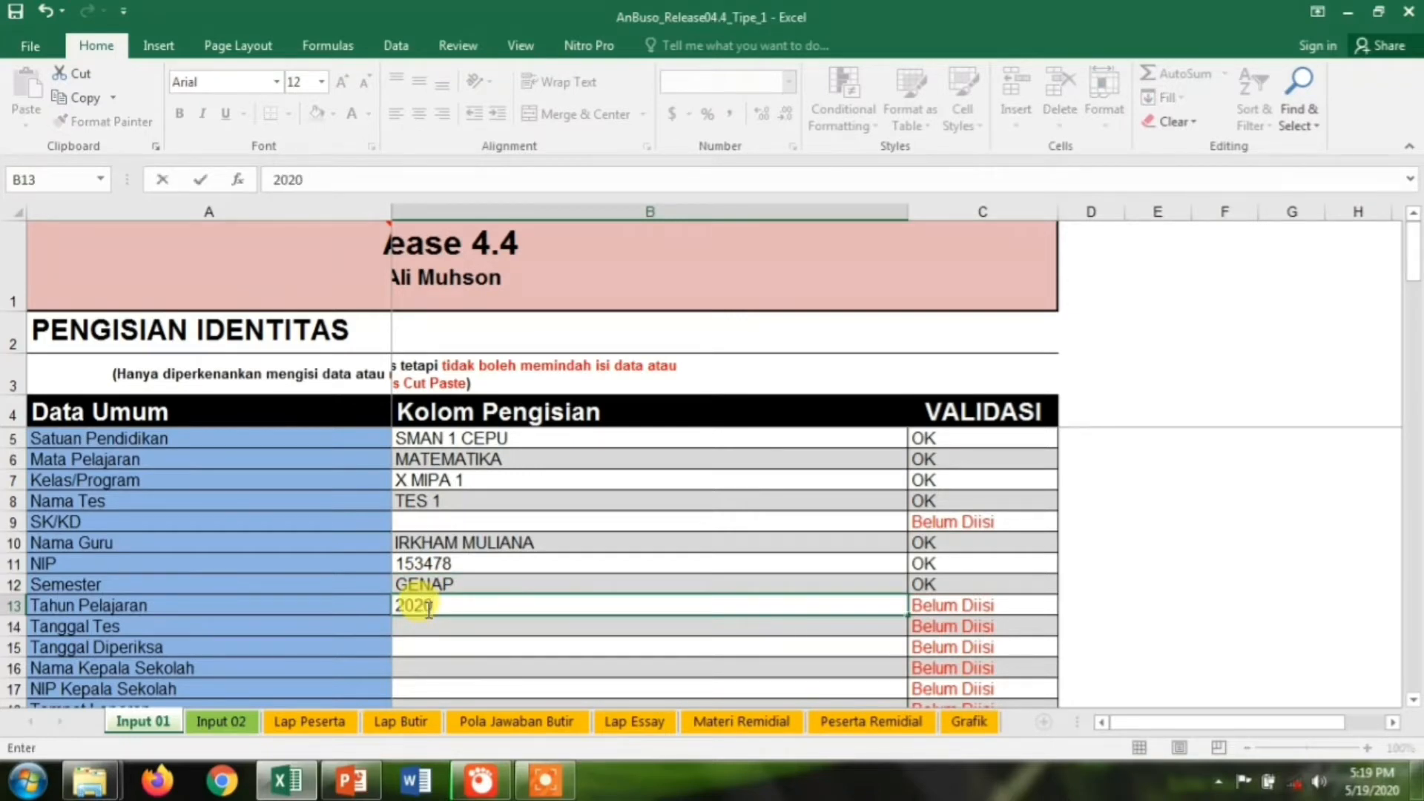
{"action": "type", "text": "/2021"}
{"action": "left_click", "coordinate": [424, 629]}
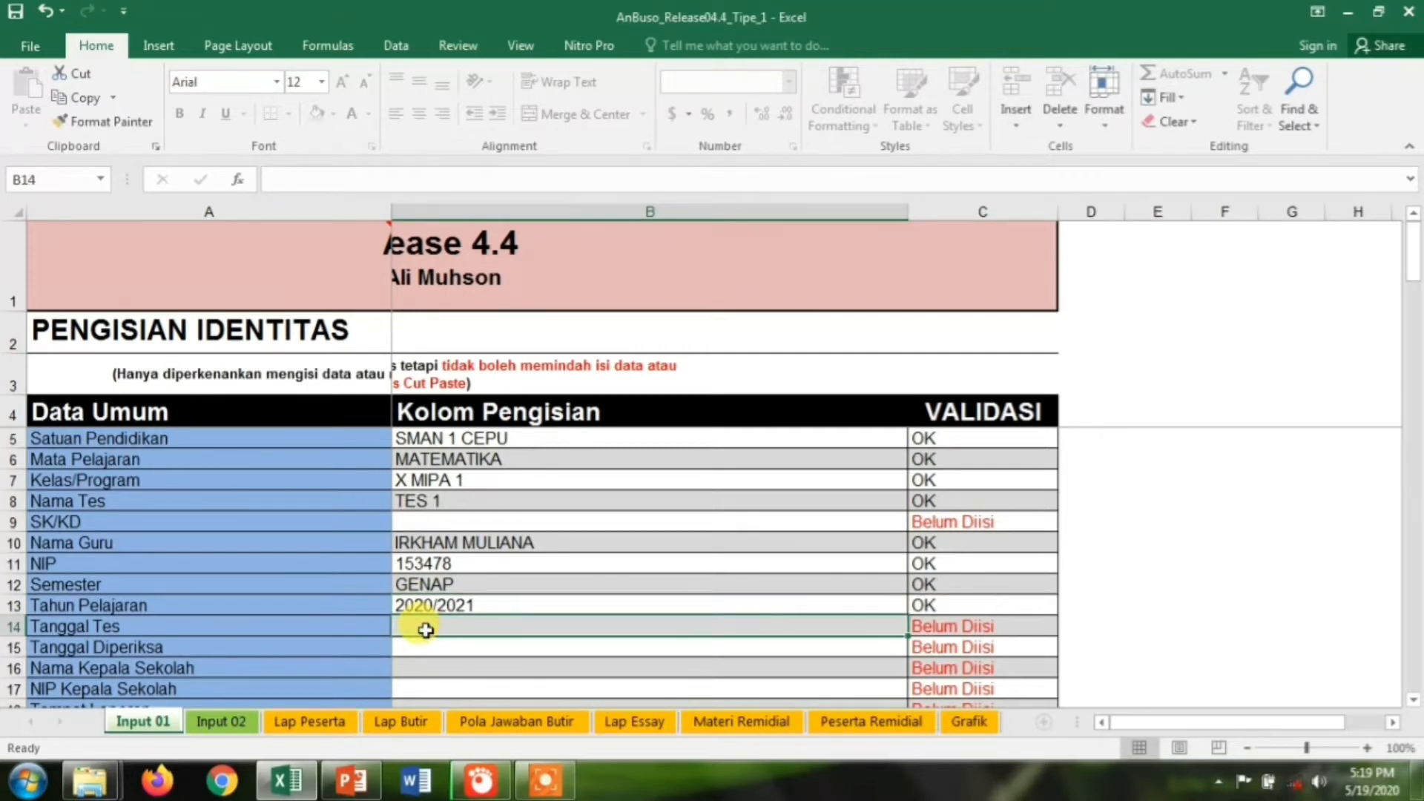
Set test date 19 MEI 2020 and marking date 21 MEI 2020, then type the principal's name
{"action": "type", "text": "19 ME"}
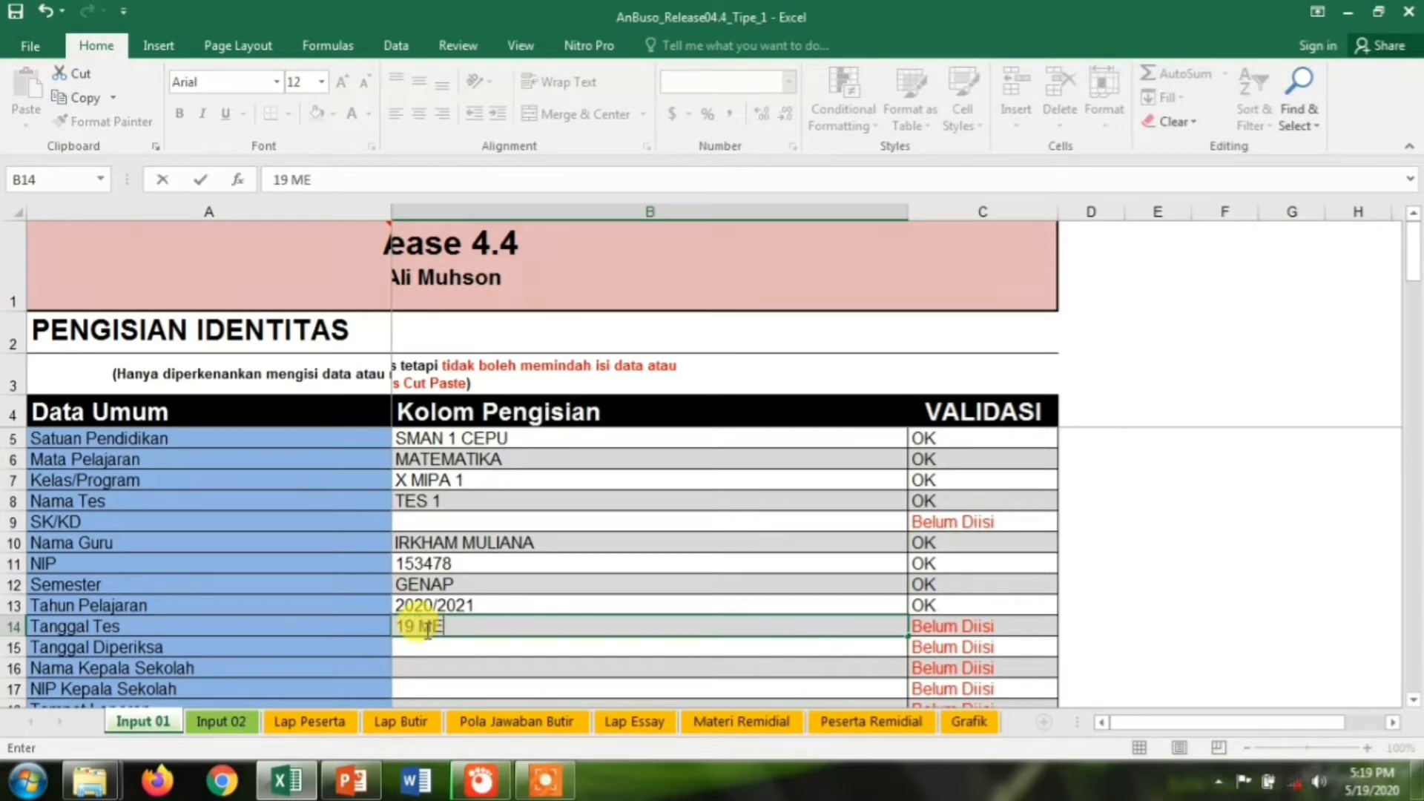
{"action": "type", "text": "I 2020"}
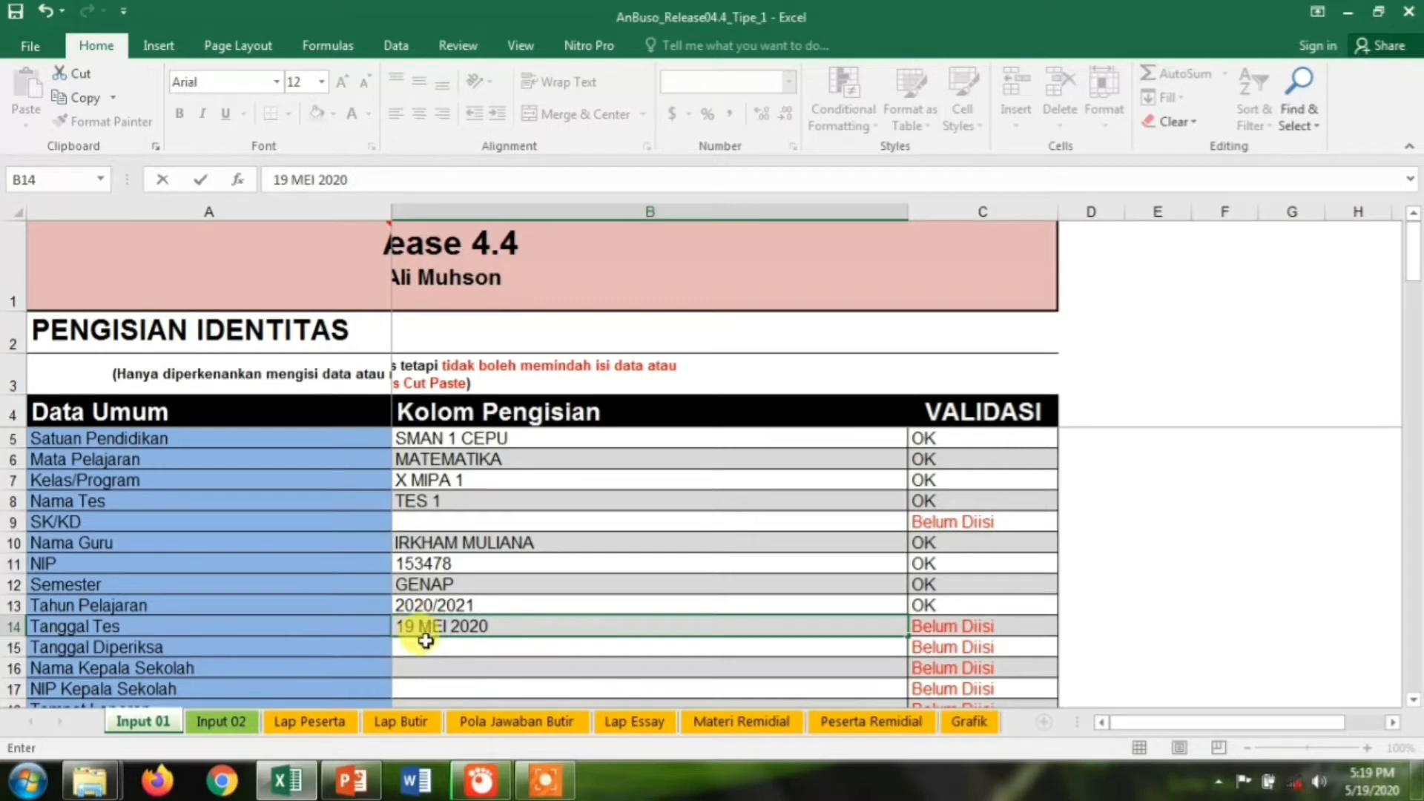
{"action": "left_click", "coordinate": [426, 649]}
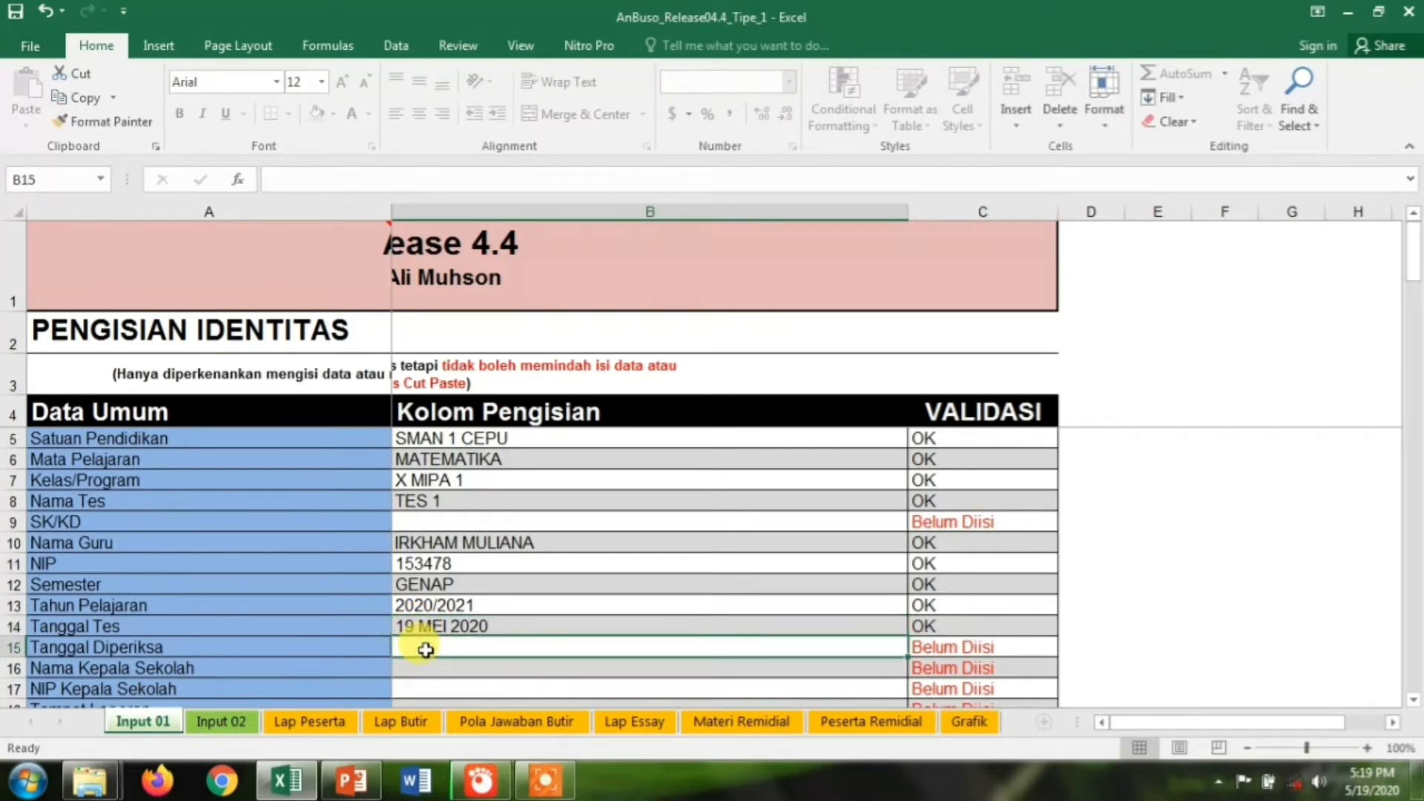
{"action": "type", "text": "21"}
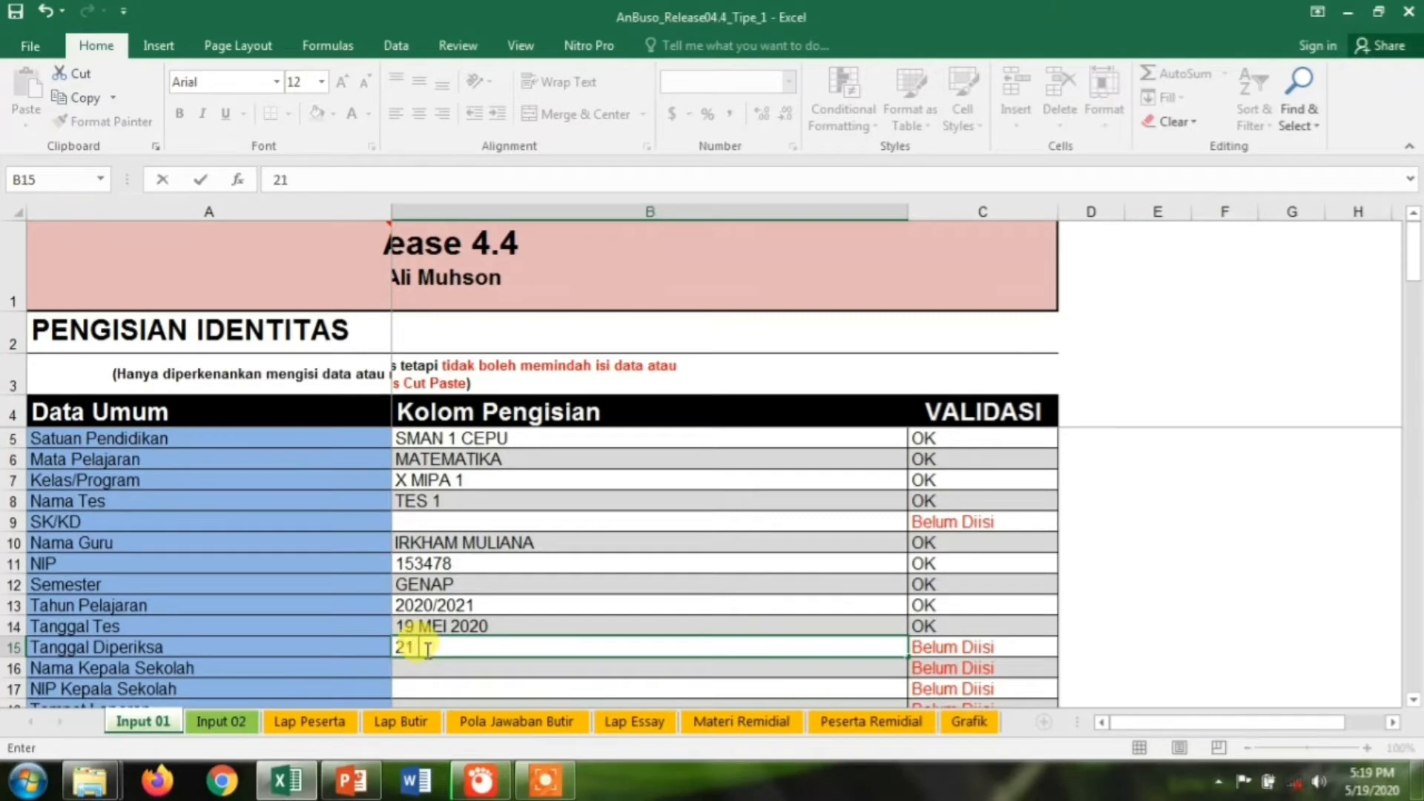
{"action": "type", "text": " MEI 2020"}
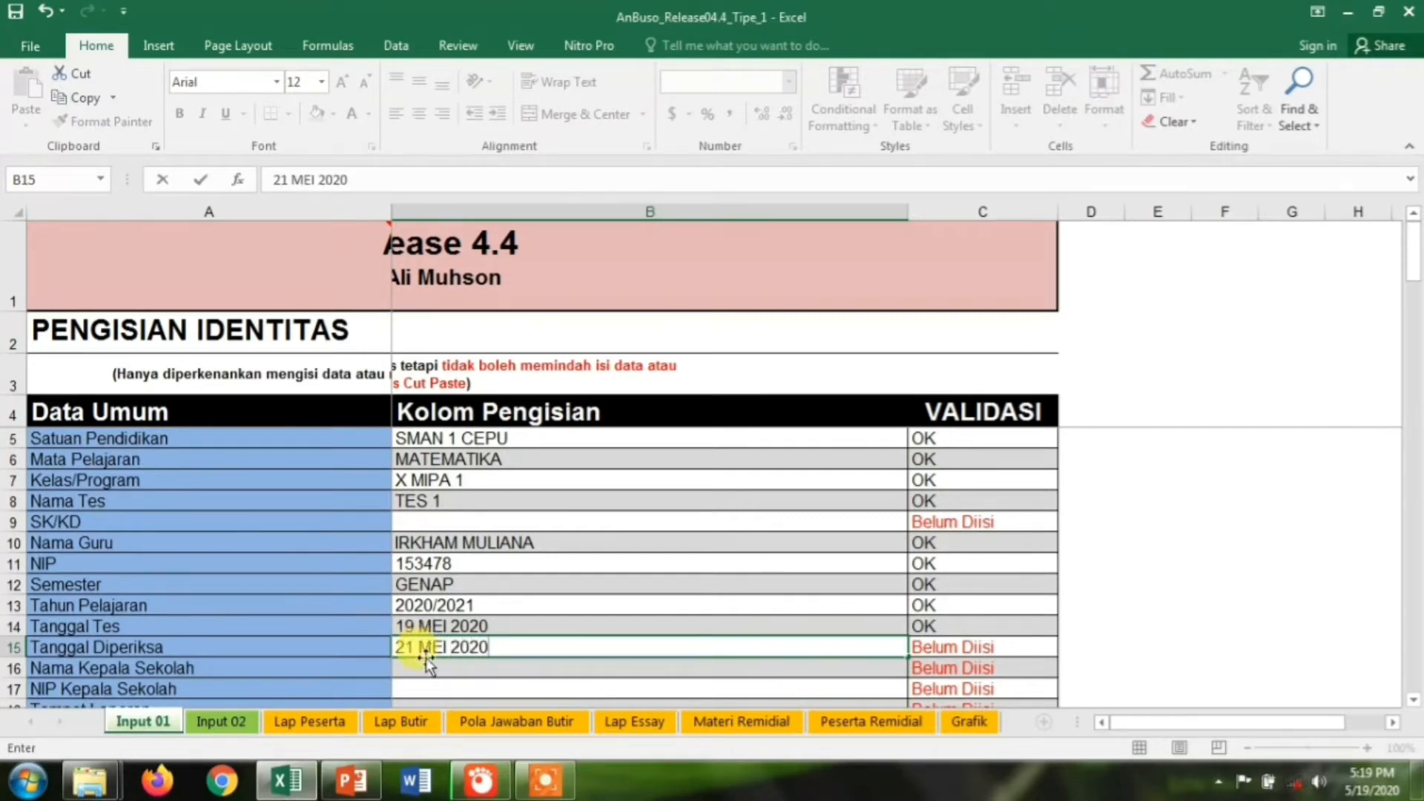
{"action": "key", "text": "Return"}
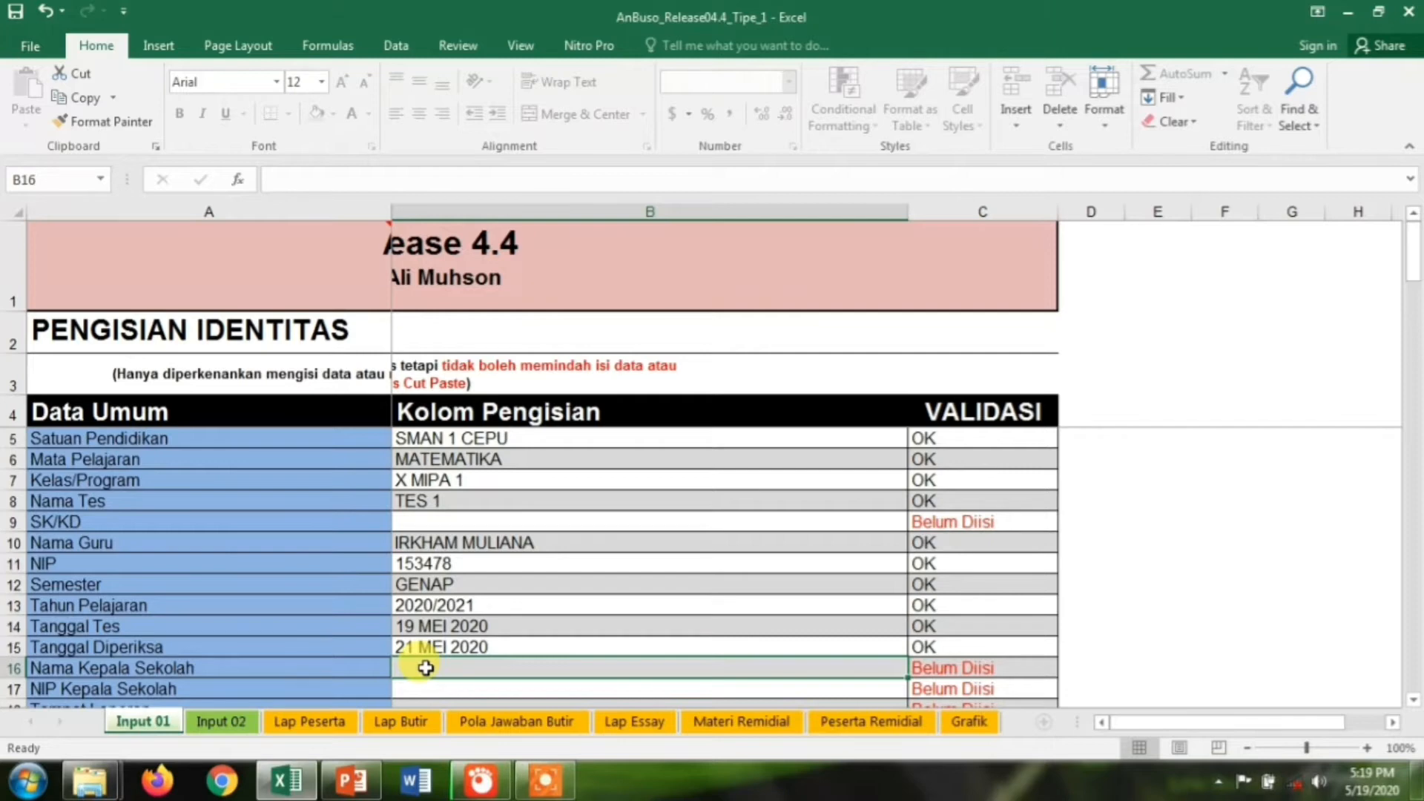
{"action": "type", "text": "MUL"}
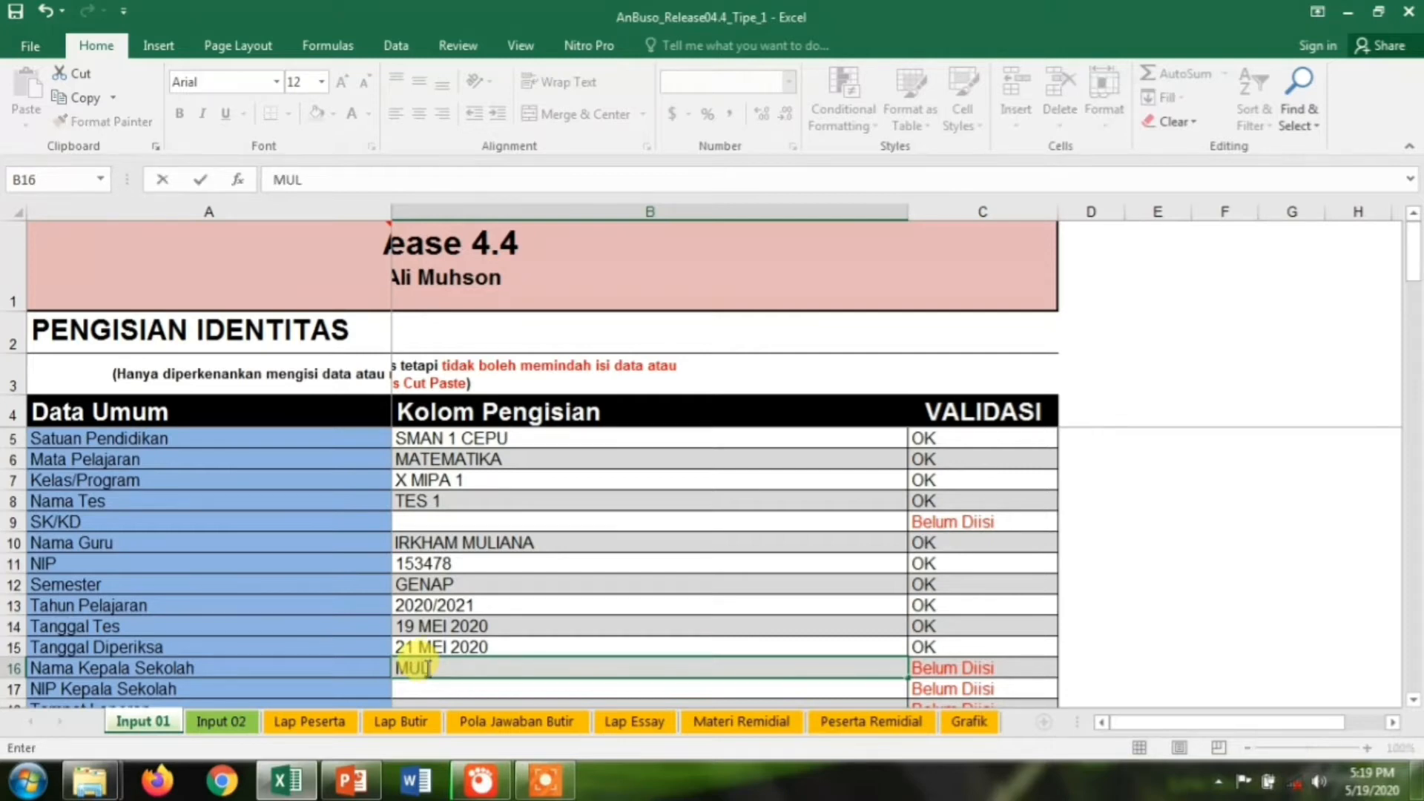
{"action": "type", "text": "YANI"}
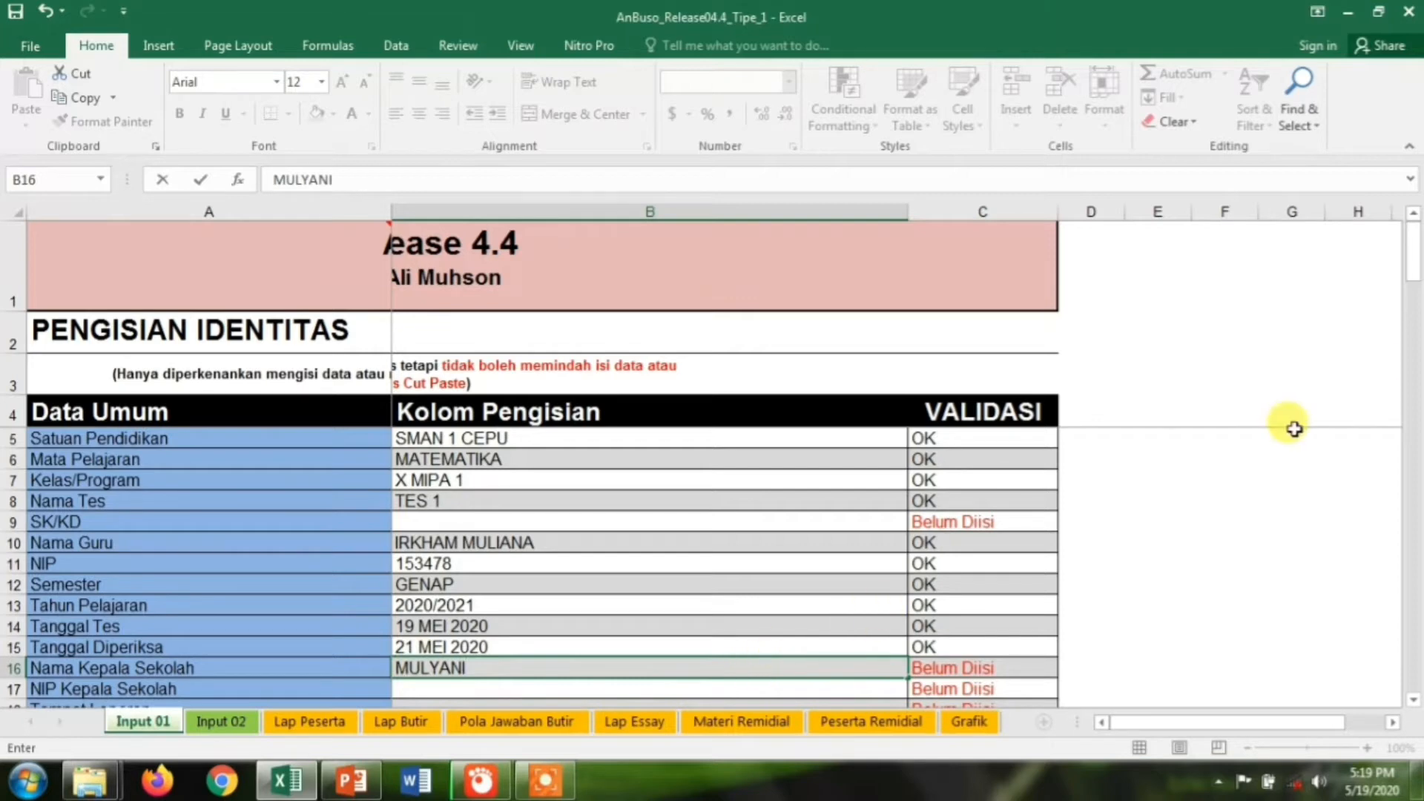
{"action": "left_click_drag", "start_coordinate": [1412, 266], "coordinate": [1408, 289]}
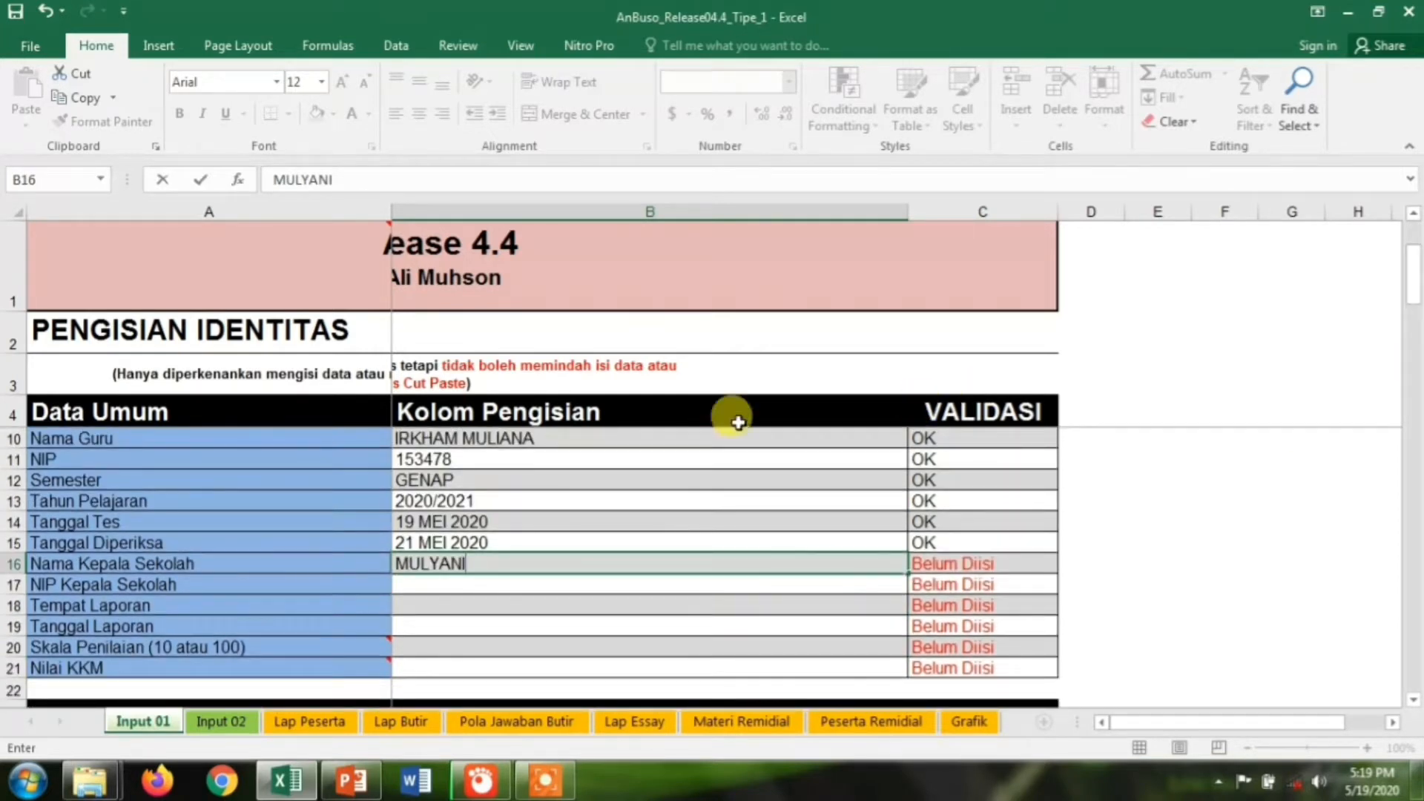
Enter the principal's NIP and SMAN 1 CEPU as the report place
{"action": "left_click", "coordinate": [478, 583]}
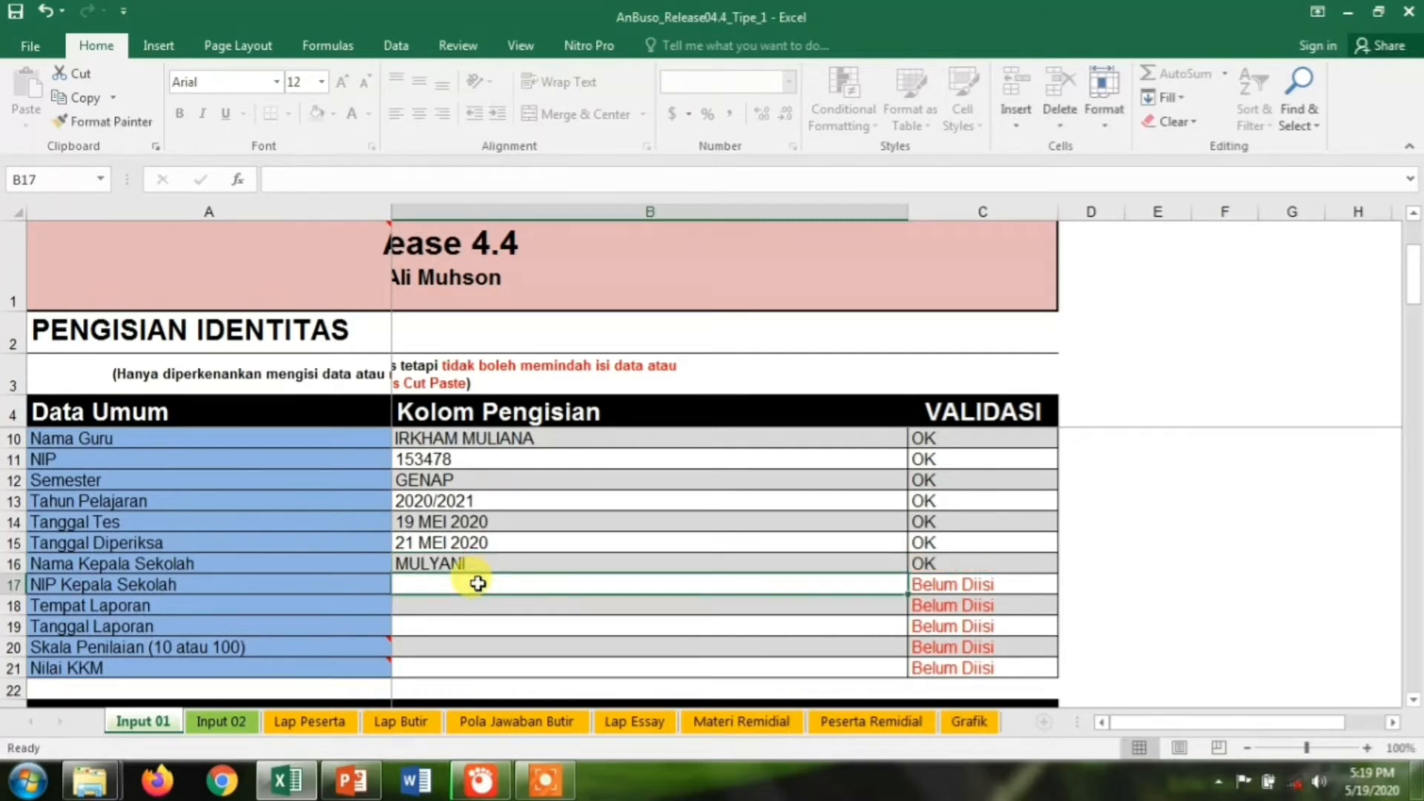
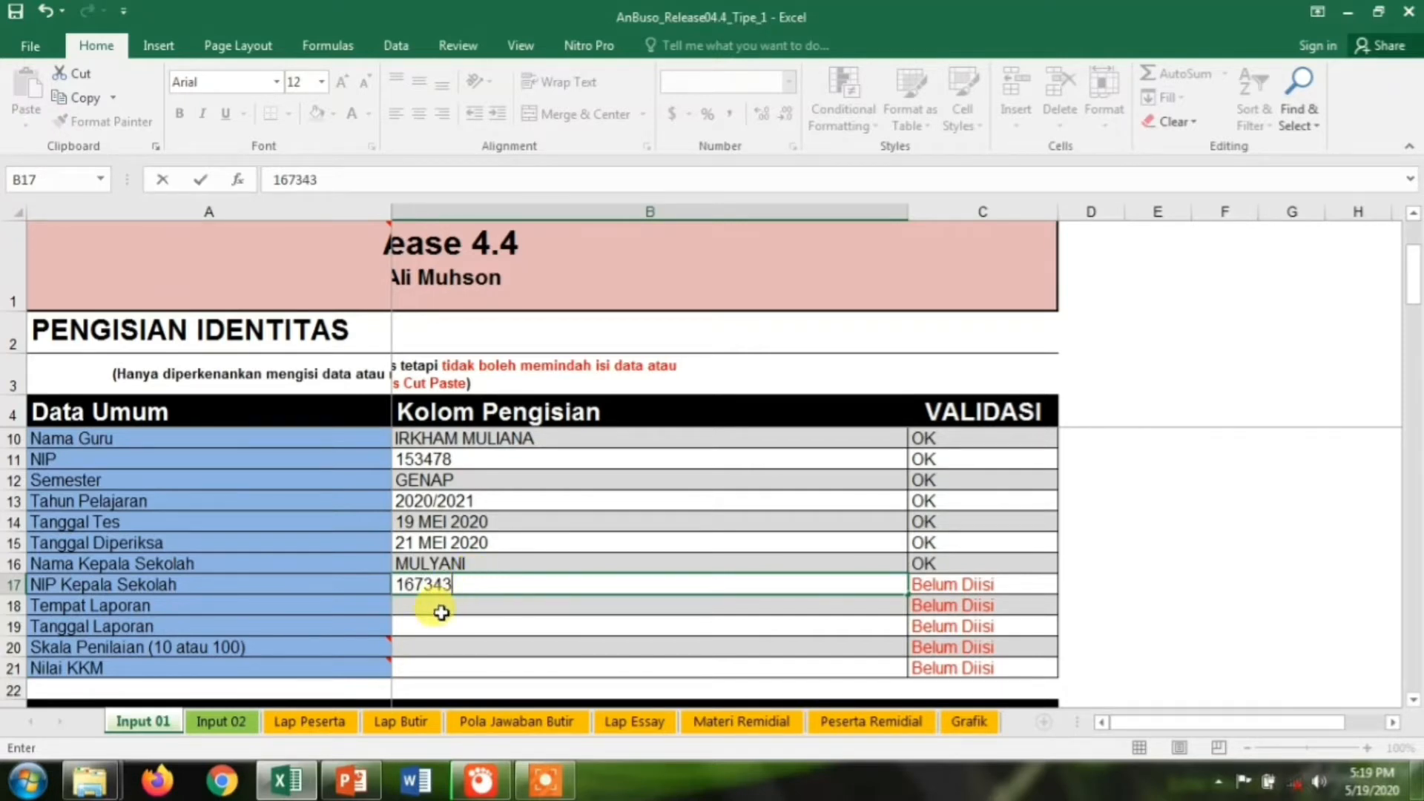
{"action": "left_click", "coordinate": [439, 606]}
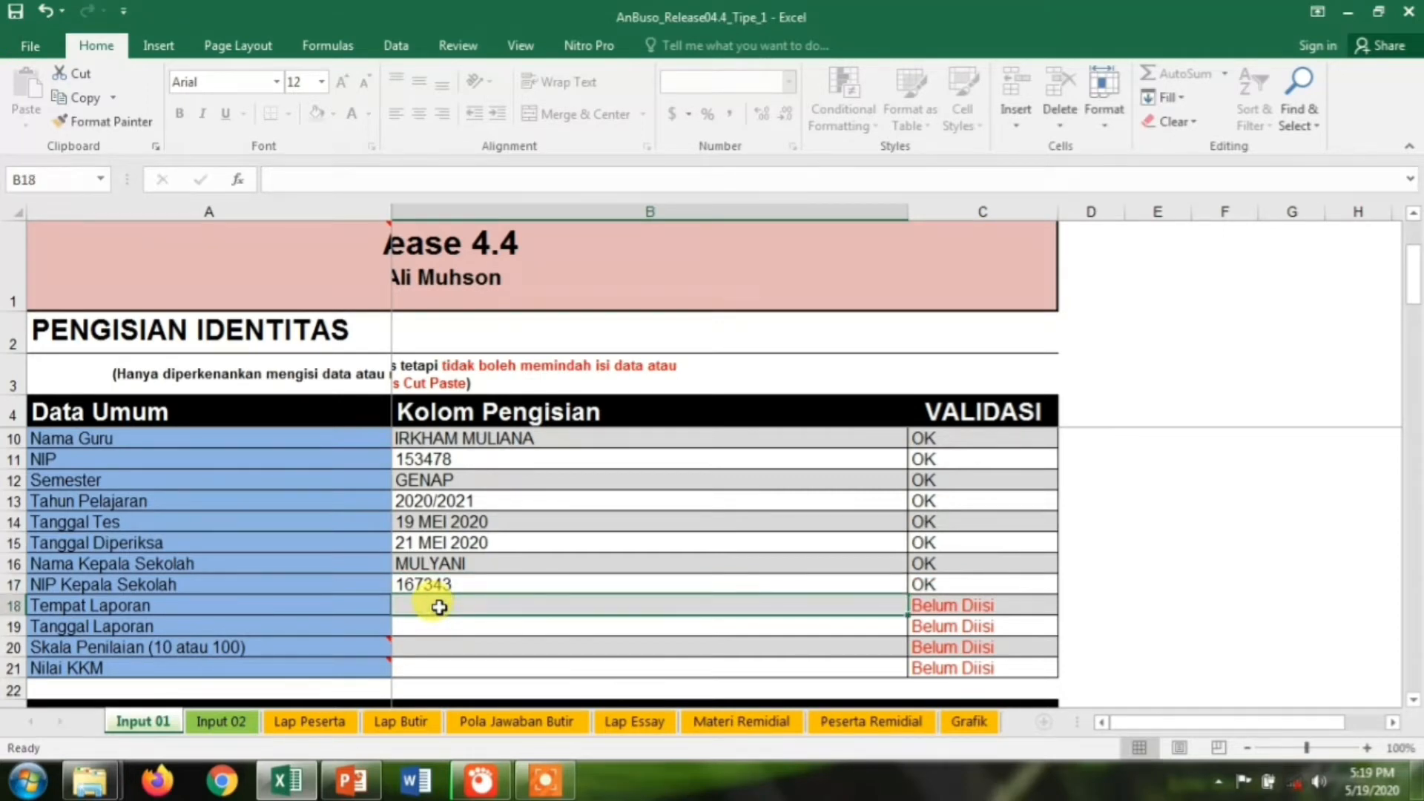
{"action": "type", "text": "SMAN 1 CEPU"}
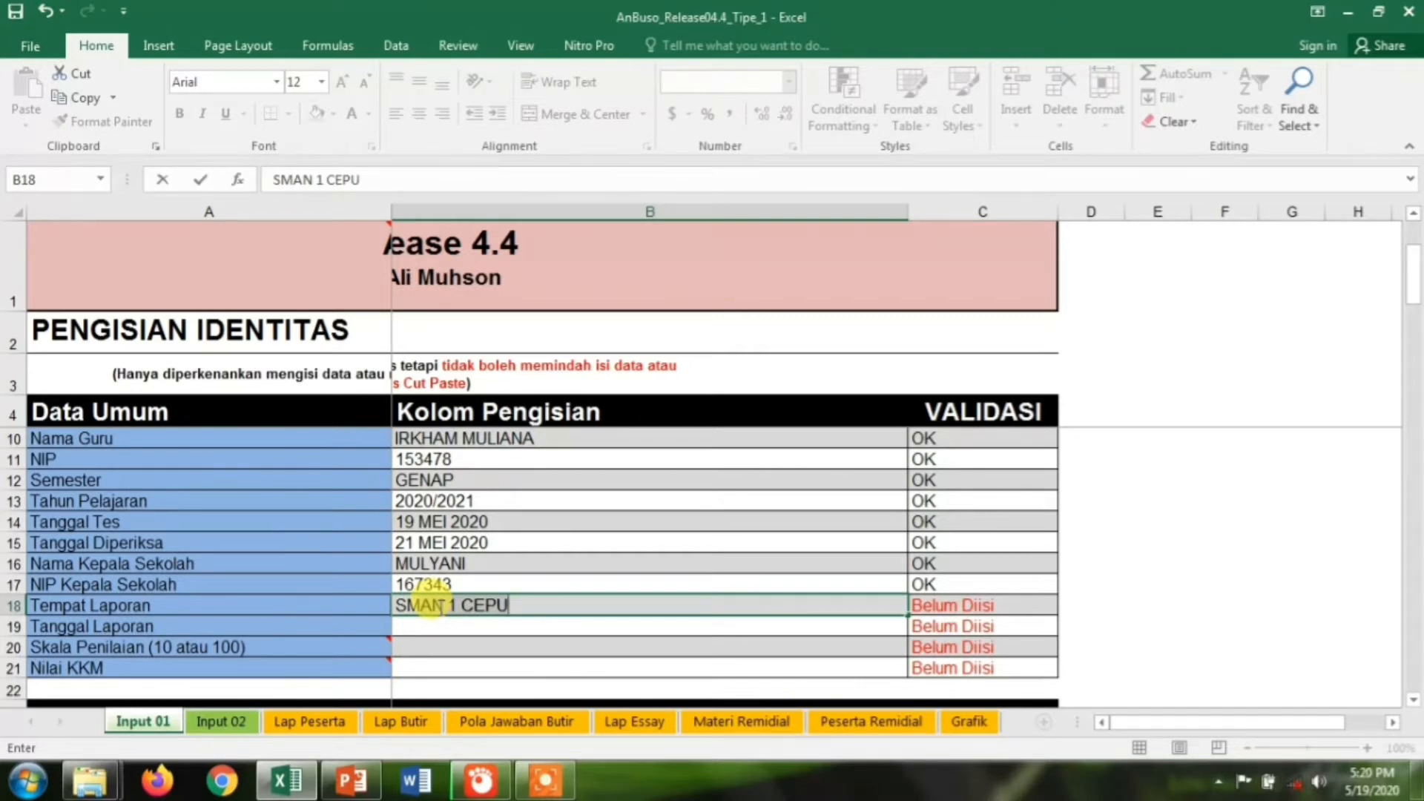
{"action": "key", "text": "Return"}
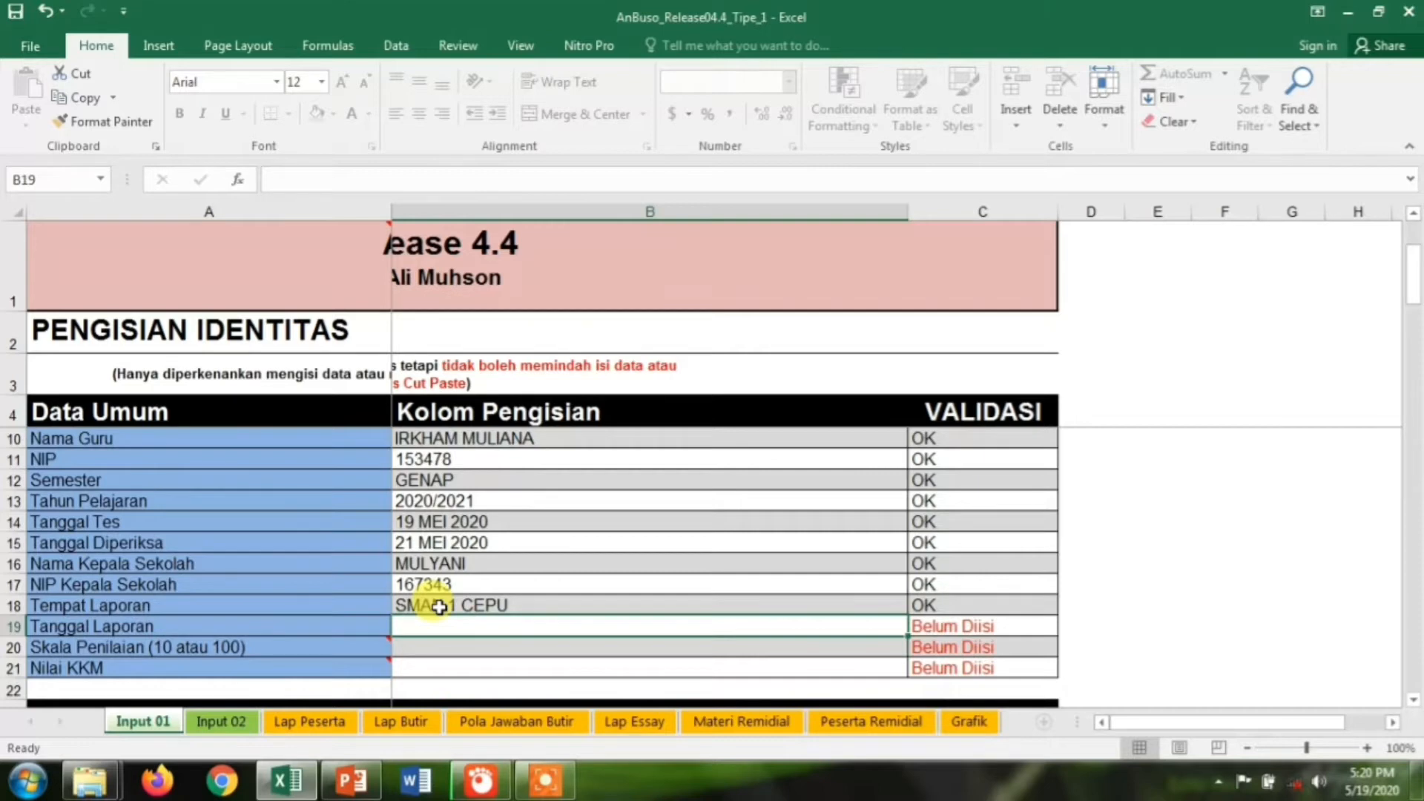
Set report date 21 MEI 2020, grading scale 100 and KKM 75
{"action": "type", "text": "21 MEI 20"}
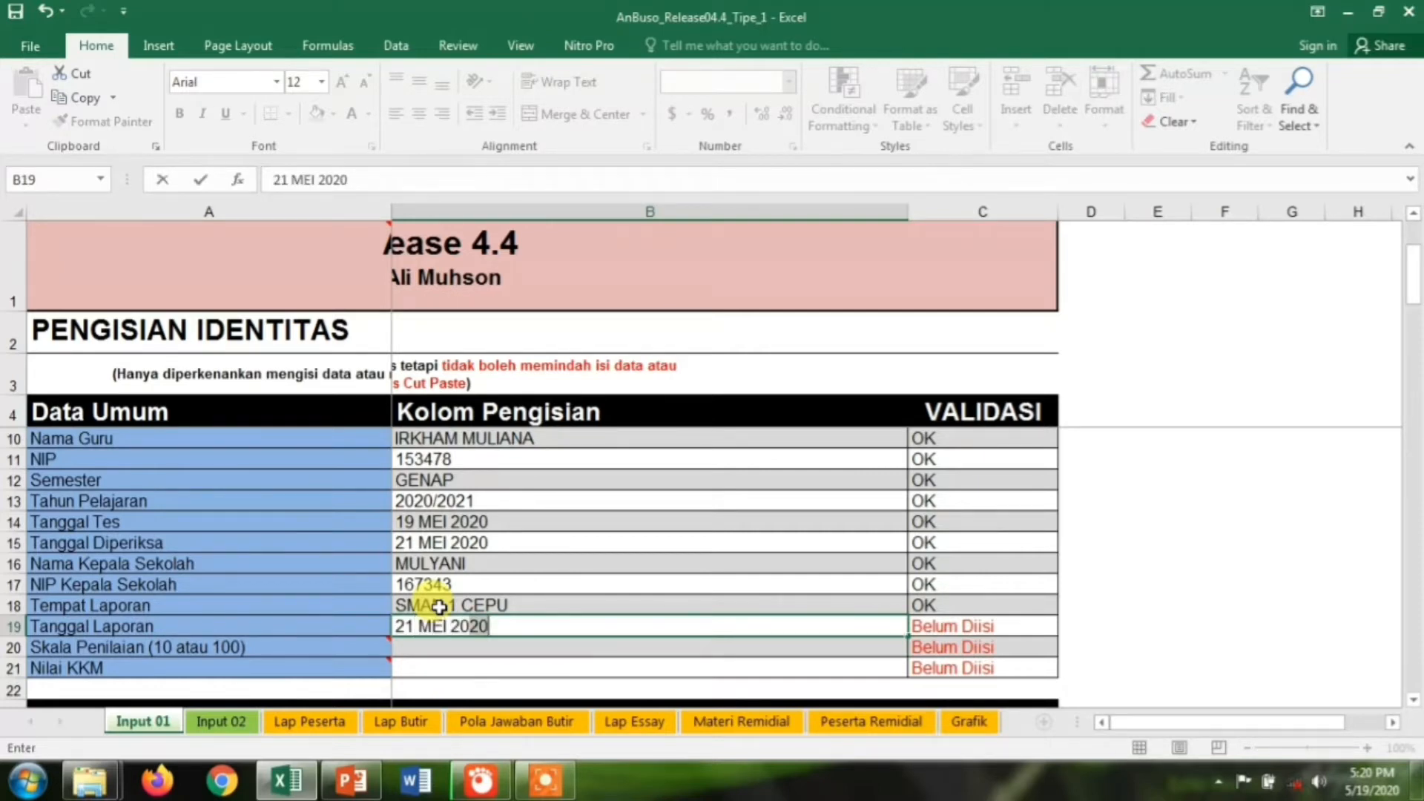
{"action": "key", "text": "Return"}
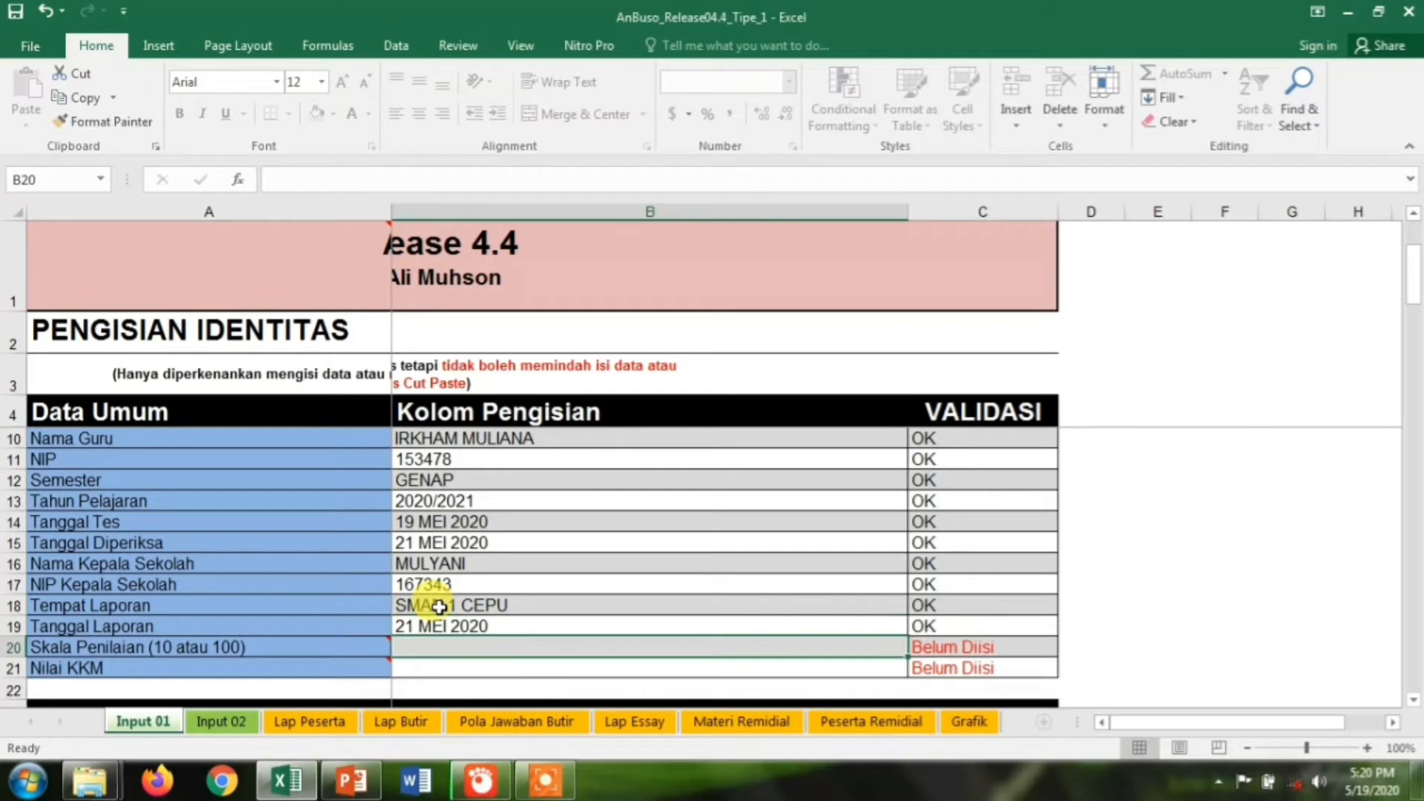
{"action": "type", "text": "100"}
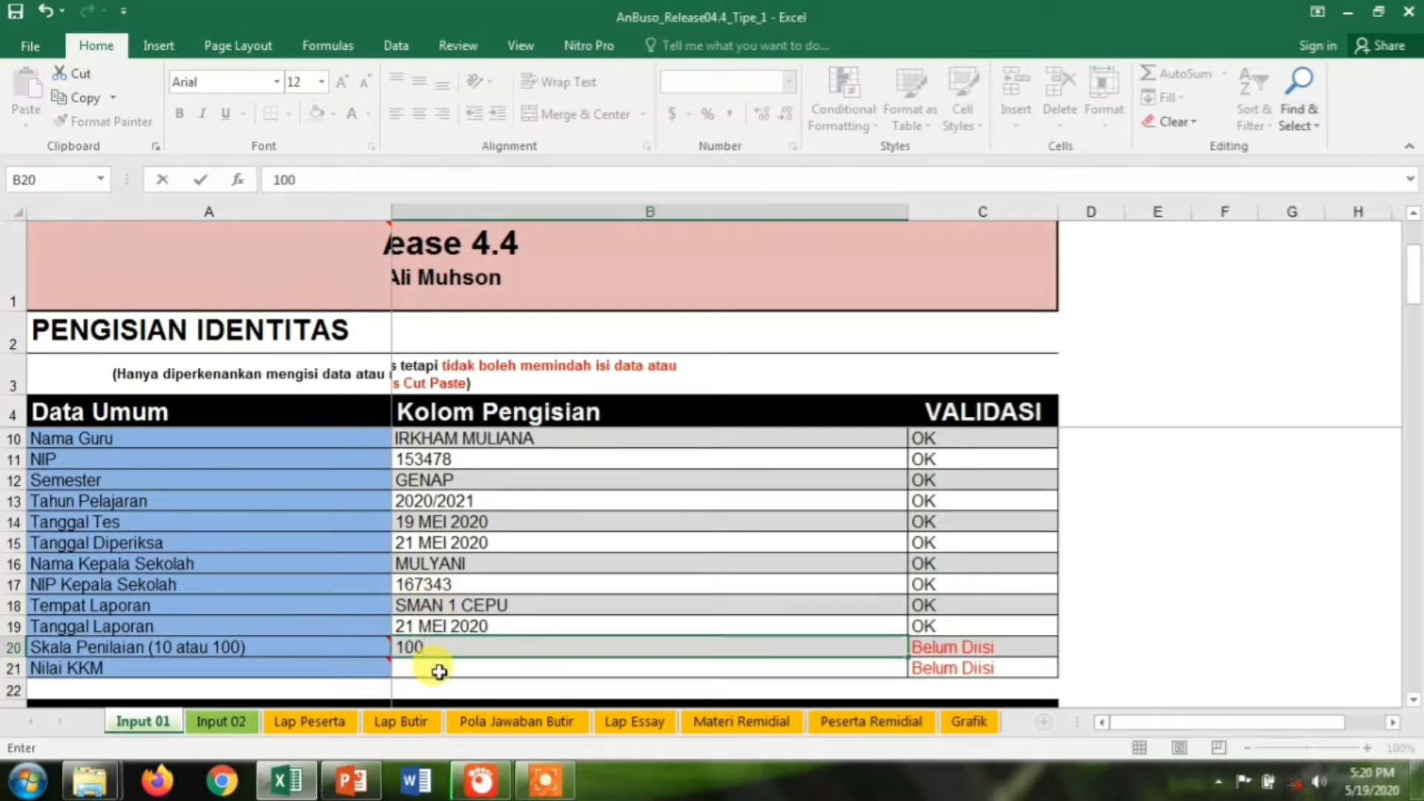
{"action": "key", "text": "Return"}
{"action": "type", "text": "75"}
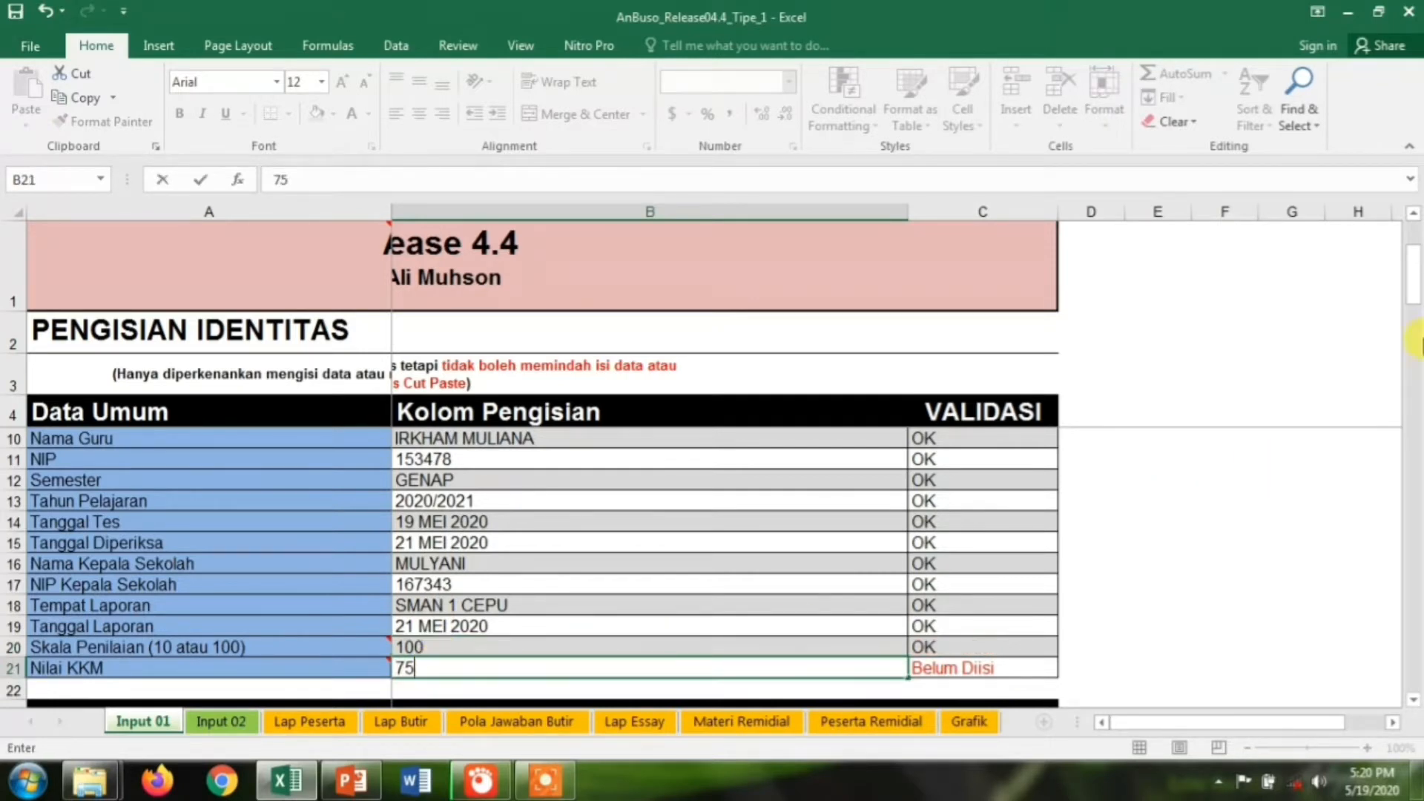
{"action": "left_click_drag", "start_coordinate": [1415, 286], "coordinate": [1416, 345]}
{"action": "left_click", "coordinate": [617, 496]}
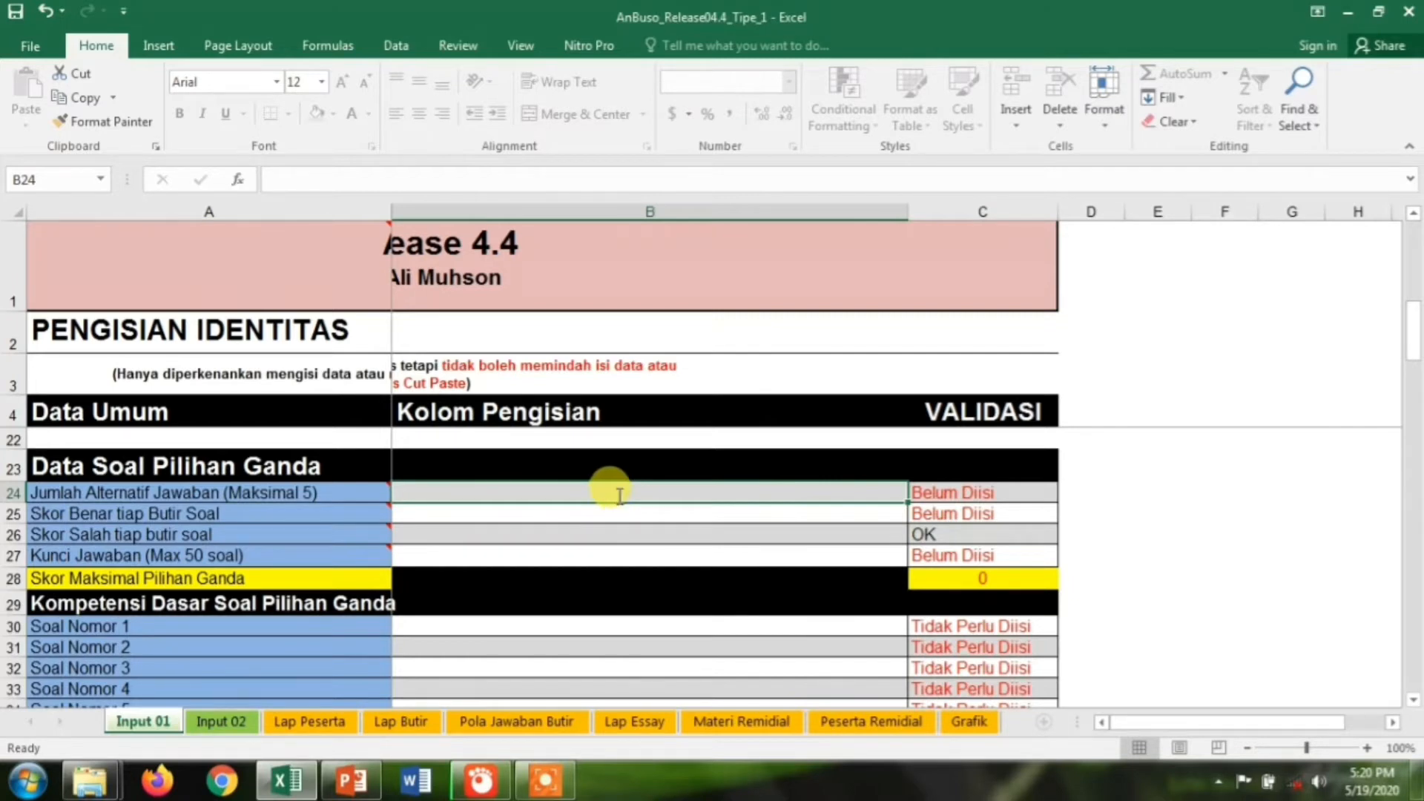
Enter 4 answer alternatives, score 1 per correct item and 0 per wrong item
{"action": "type", "text": "4"}
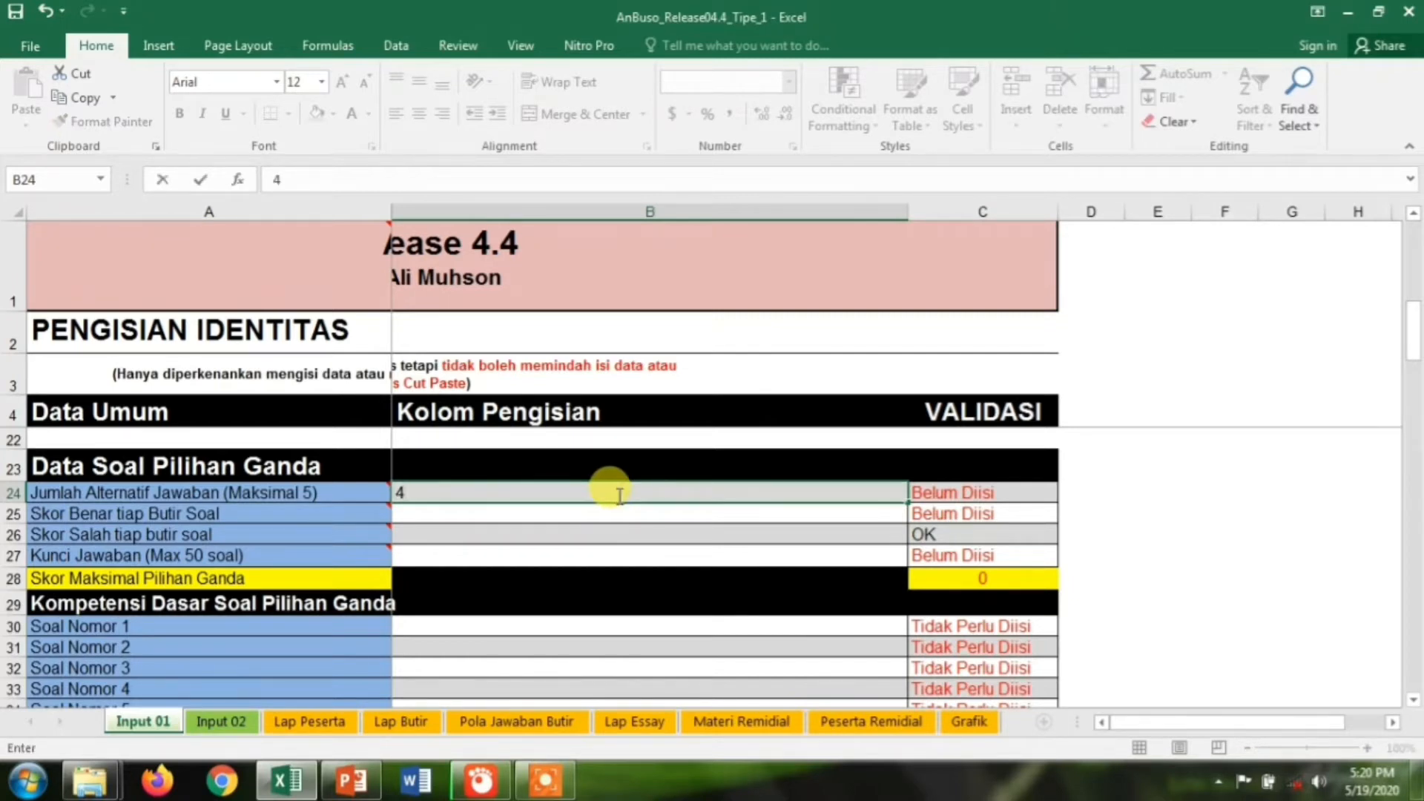
{"action": "left_click", "coordinate": [453, 514]}
{"action": "type", "text": "1"}
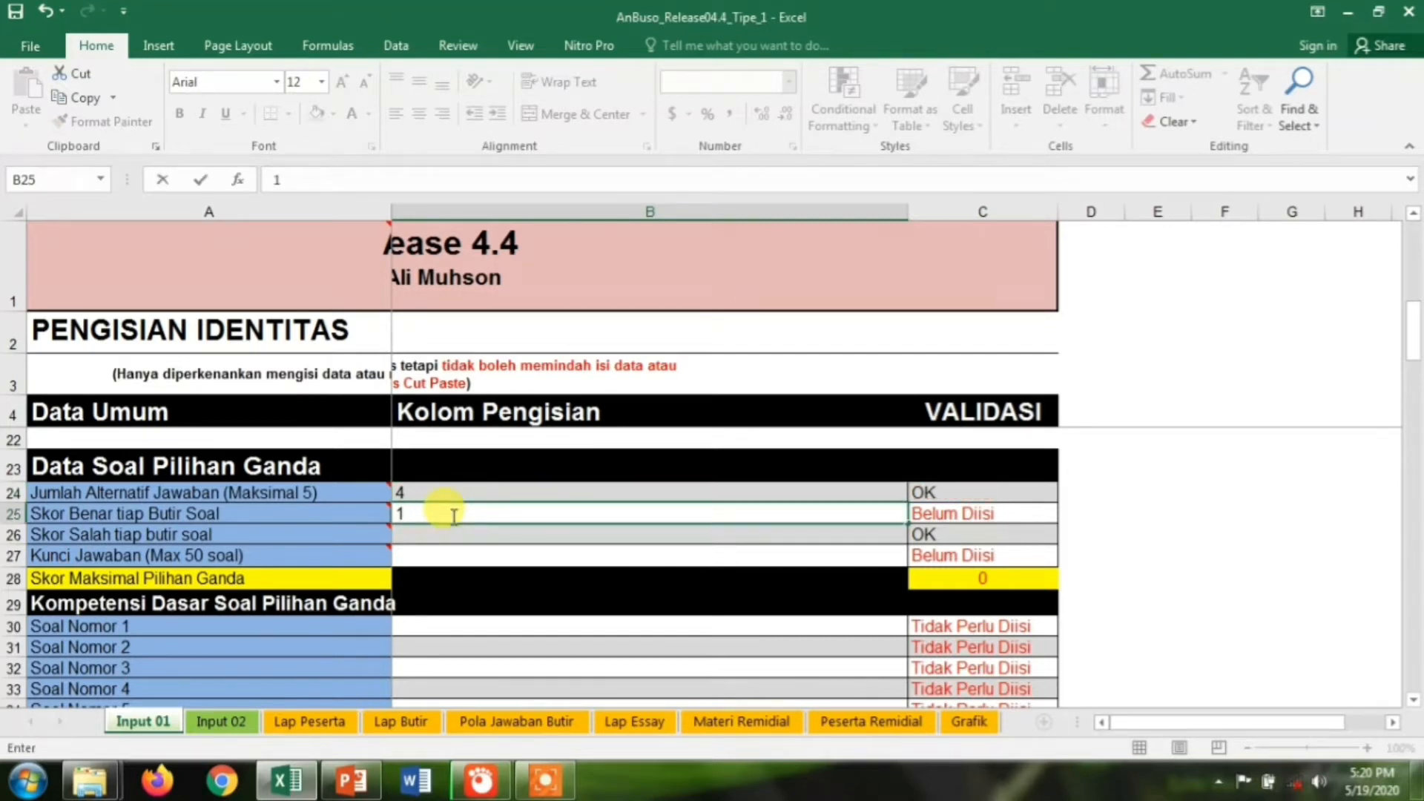
{"action": "left_click", "coordinate": [430, 537]}
{"action": "type", "text": "0"}
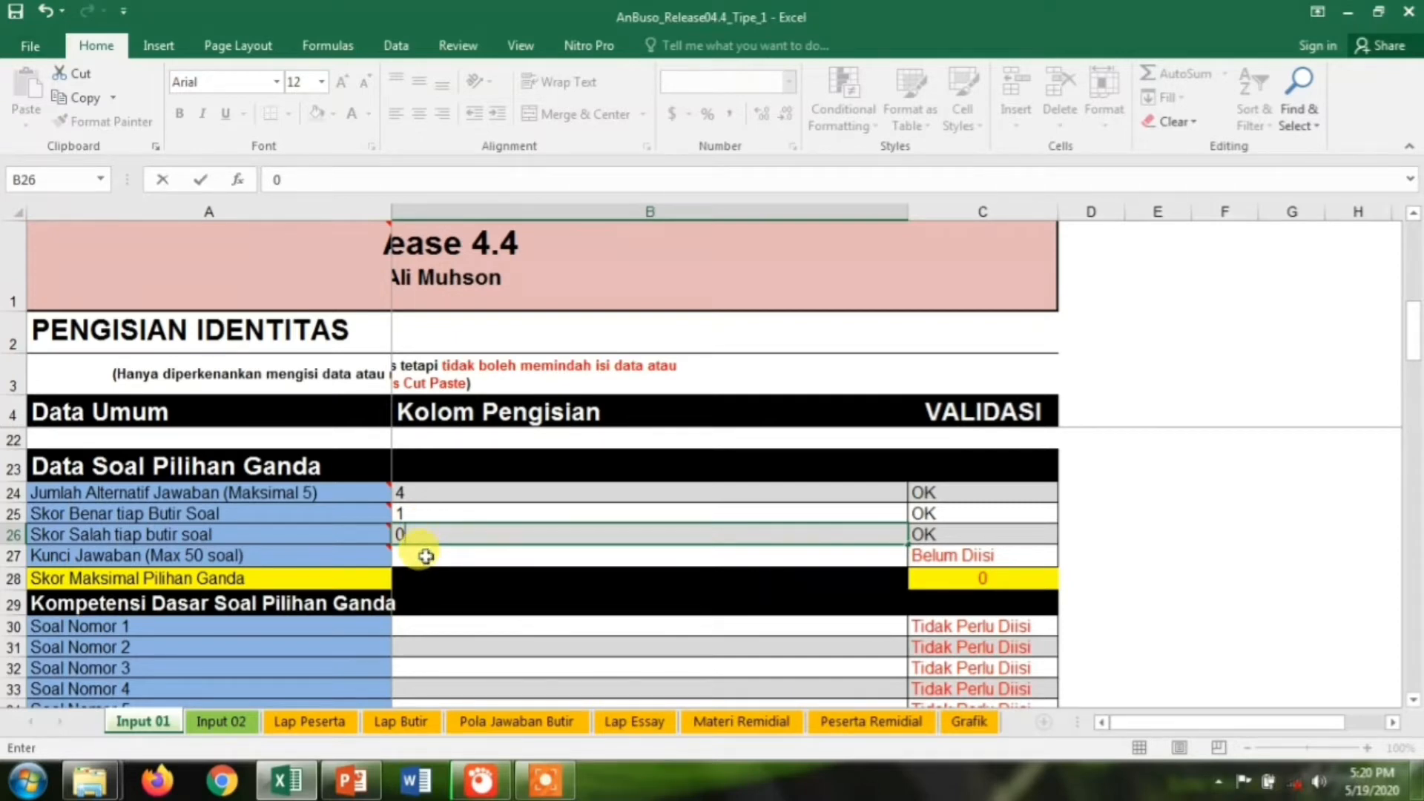
{"action": "left_click", "coordinate": [425, 556]}
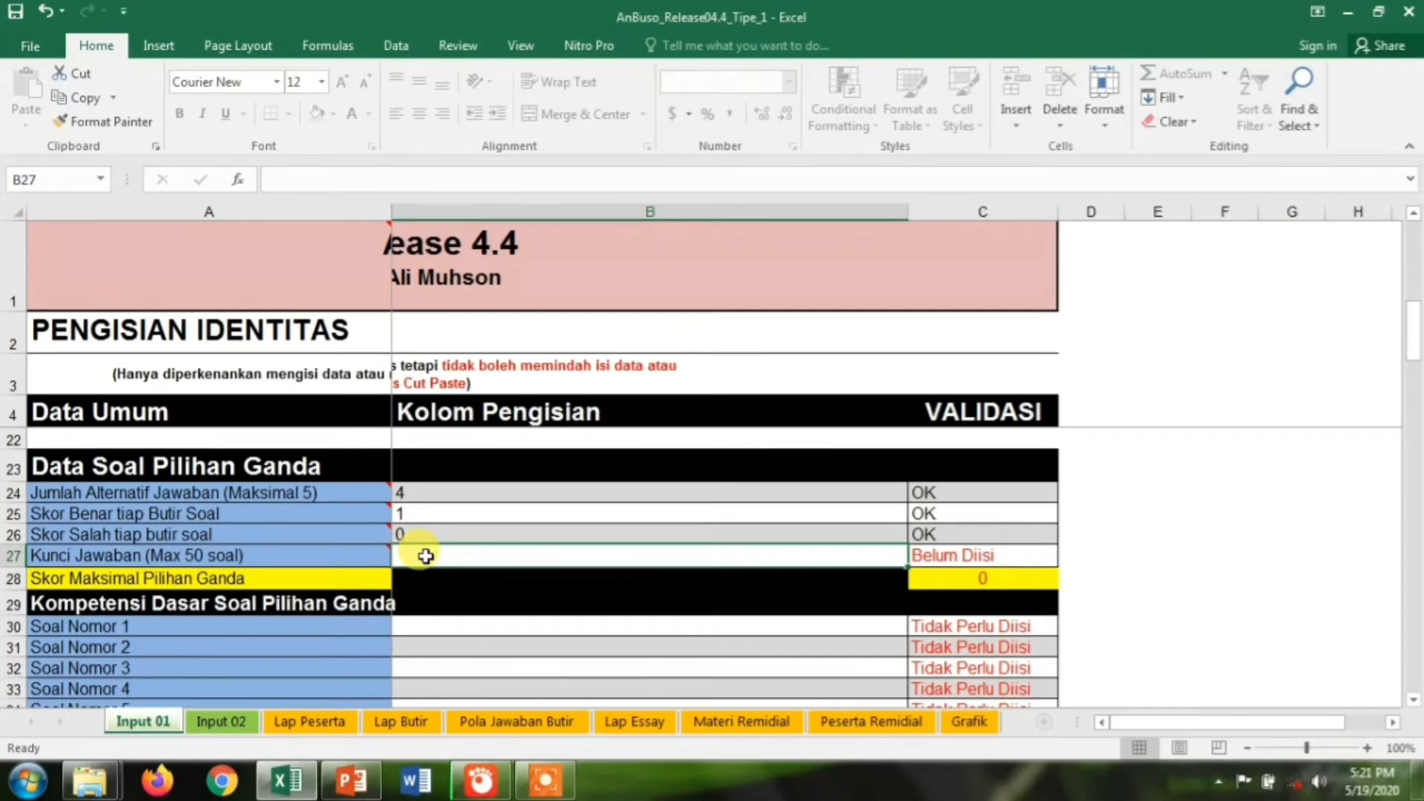
Enter DDADDCADBDDDBCBABDDD as the multiple-choice answer key in B27
{"action": "type", "text": "DDADDCAD"}
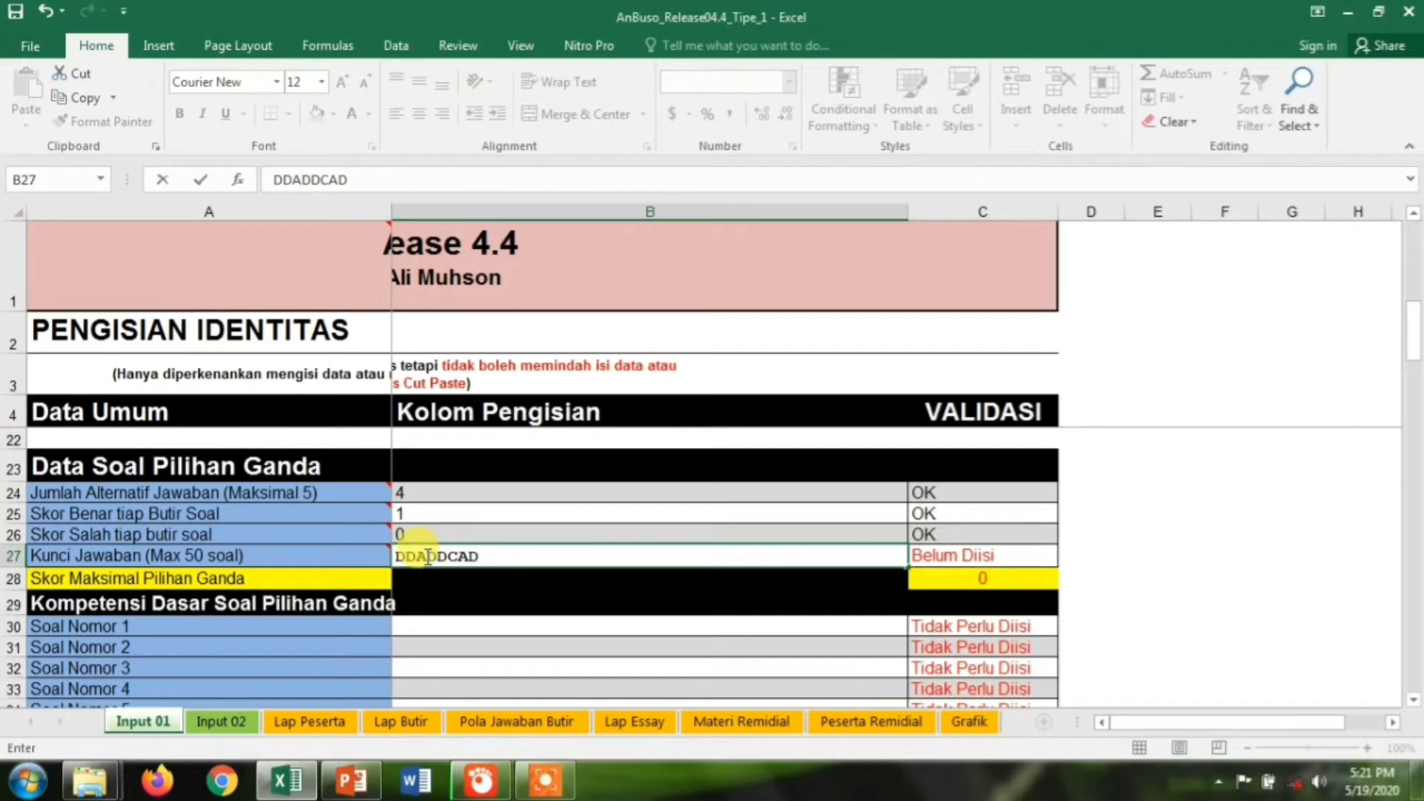
{"action": "type", "text": "BDDDB"}
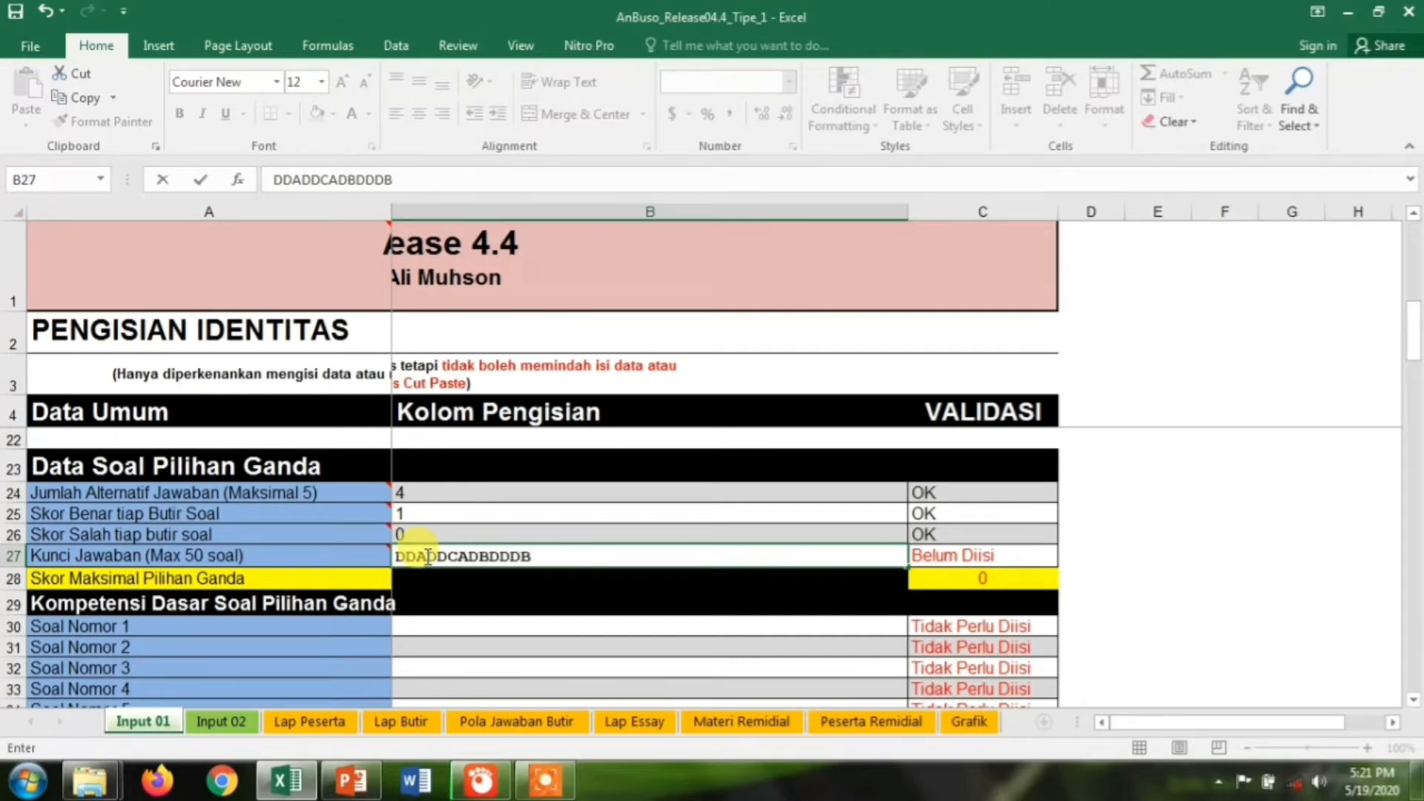
{"action": "type", "text": "CBABDDD"}
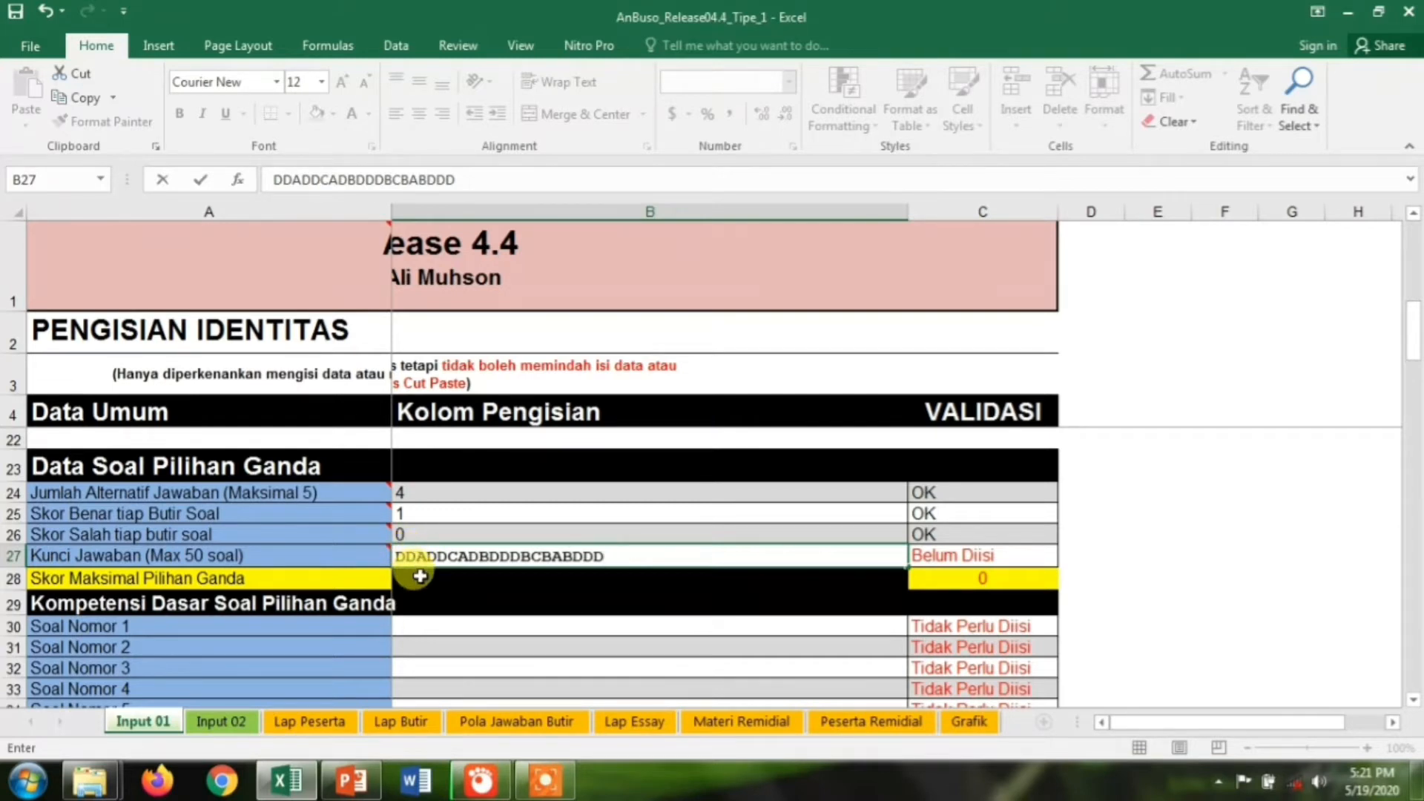
{"action": "left_click", "coordinate": [417, 631]}
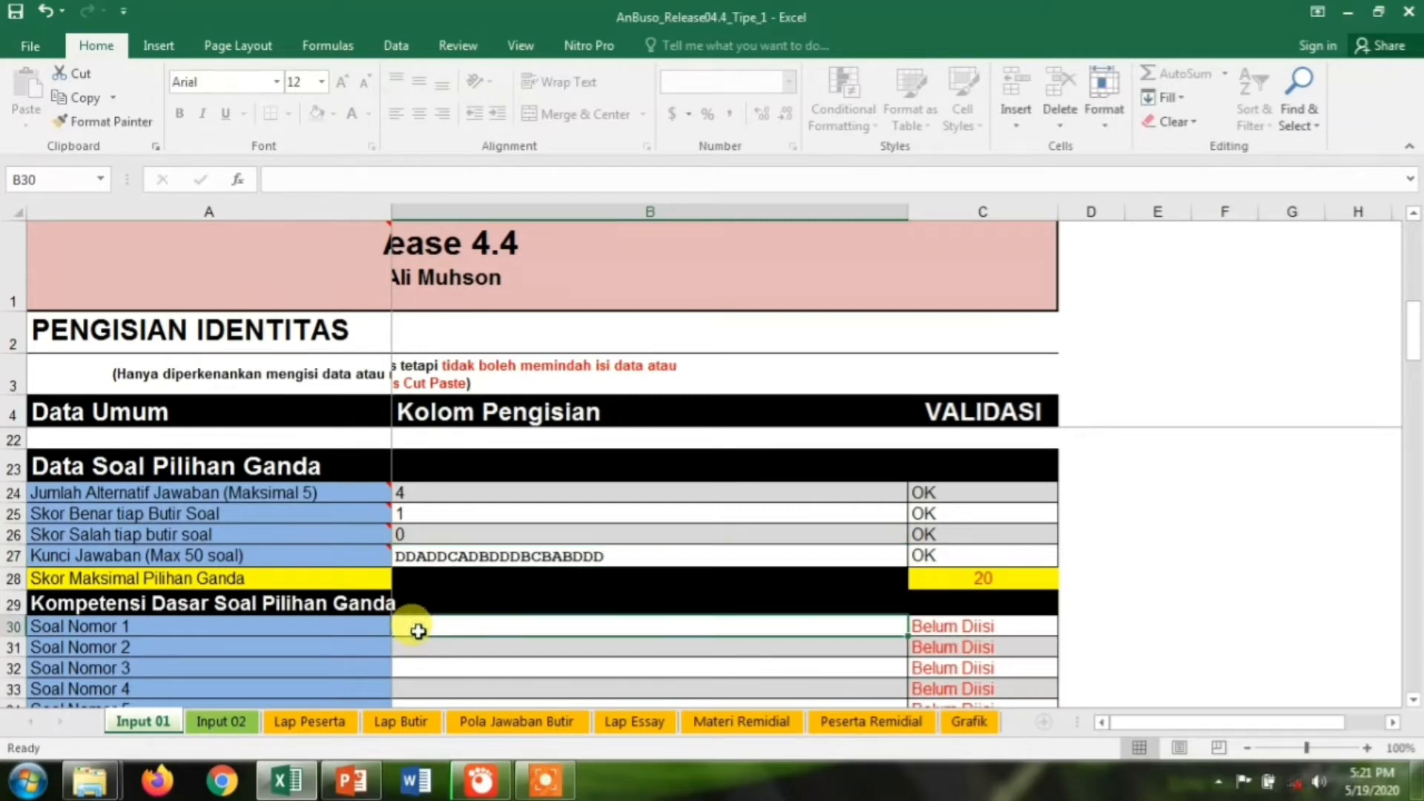
Enter competencies KD 1 through KD 5 for multiple-choice questions 1–5
{"action": "left_click_drag", "start_coordinate": [1417, 331], "coordinate": [1417, 361]}
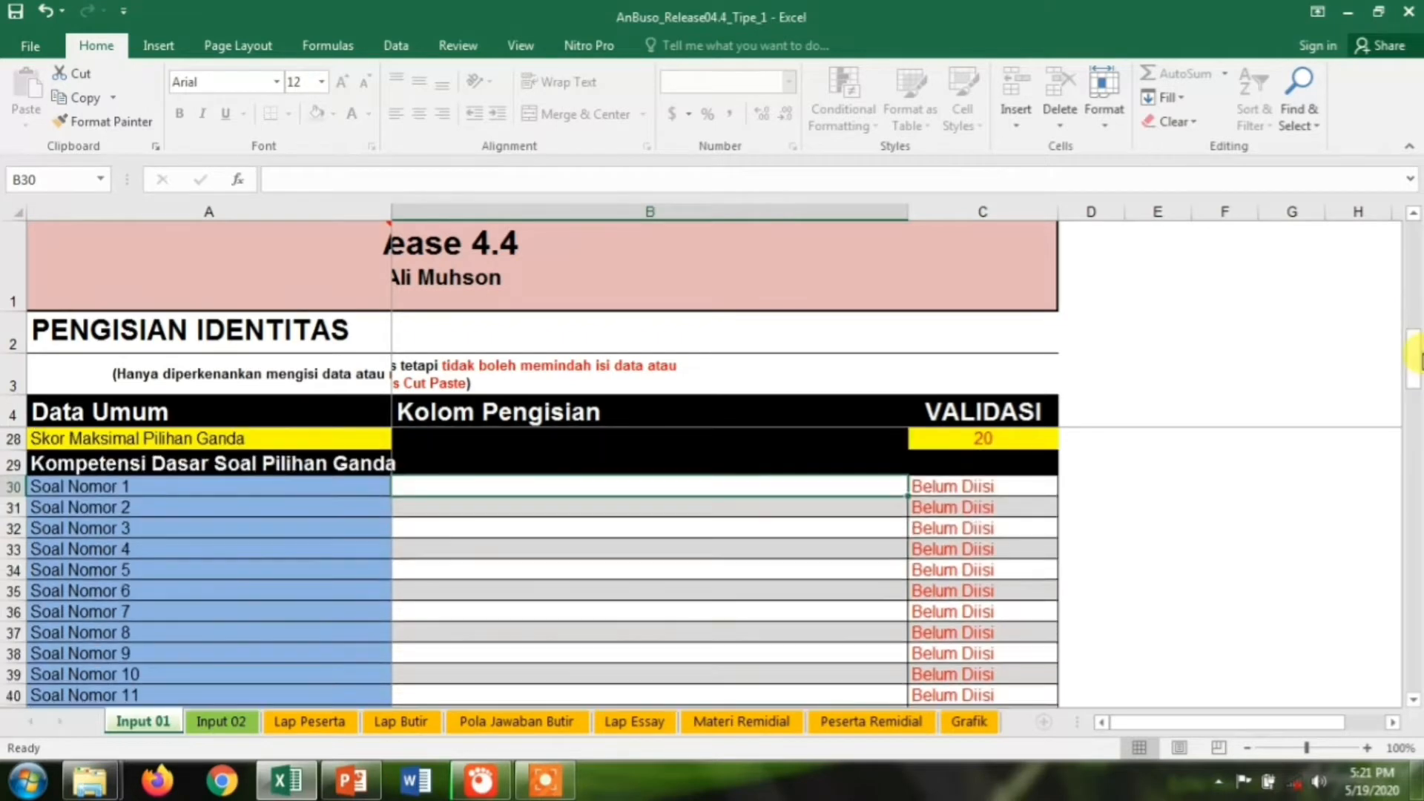
{"action": "type", "text": "KD 1"}
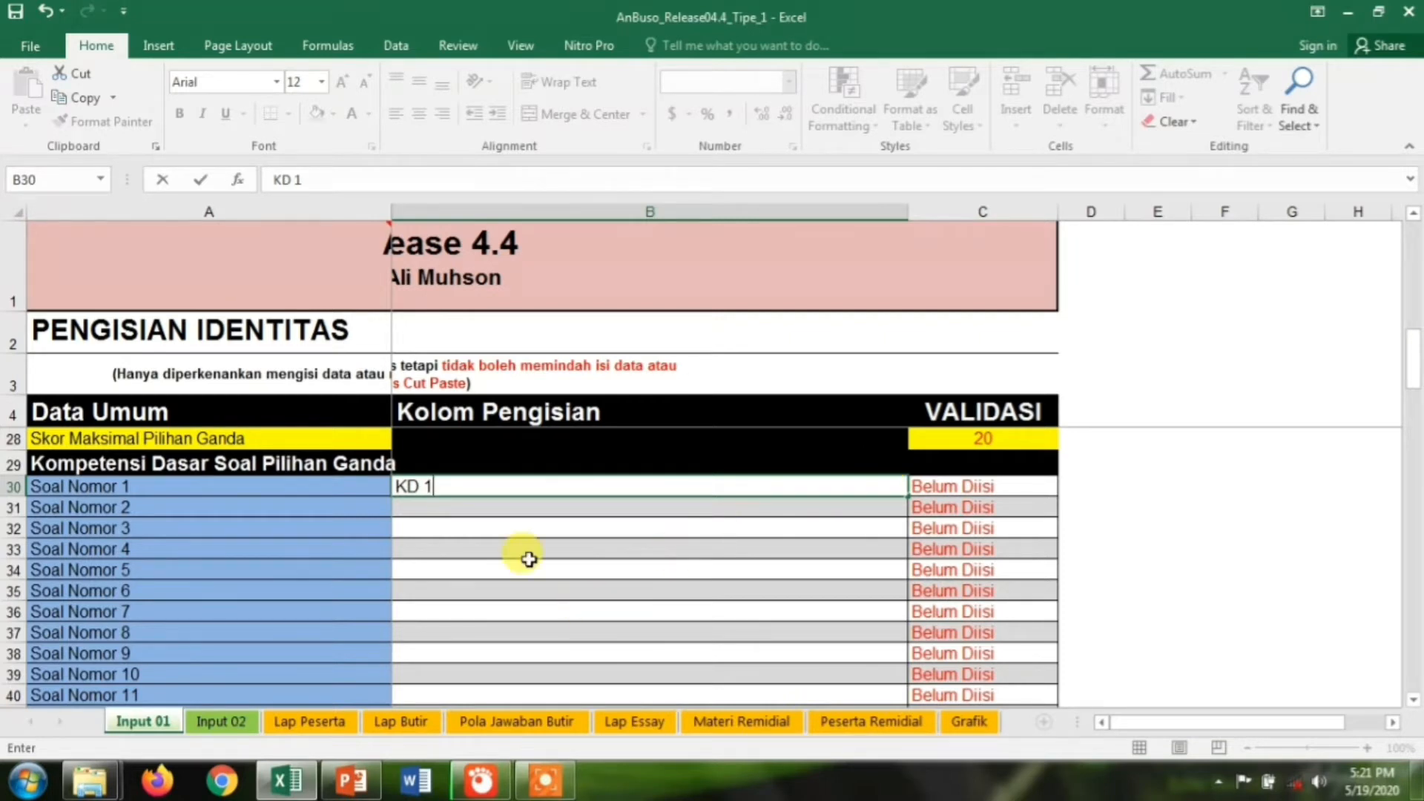
{"action": "left_click", "coordinate": [503, 509]}
{"action": "type", "text": "KD 1"}
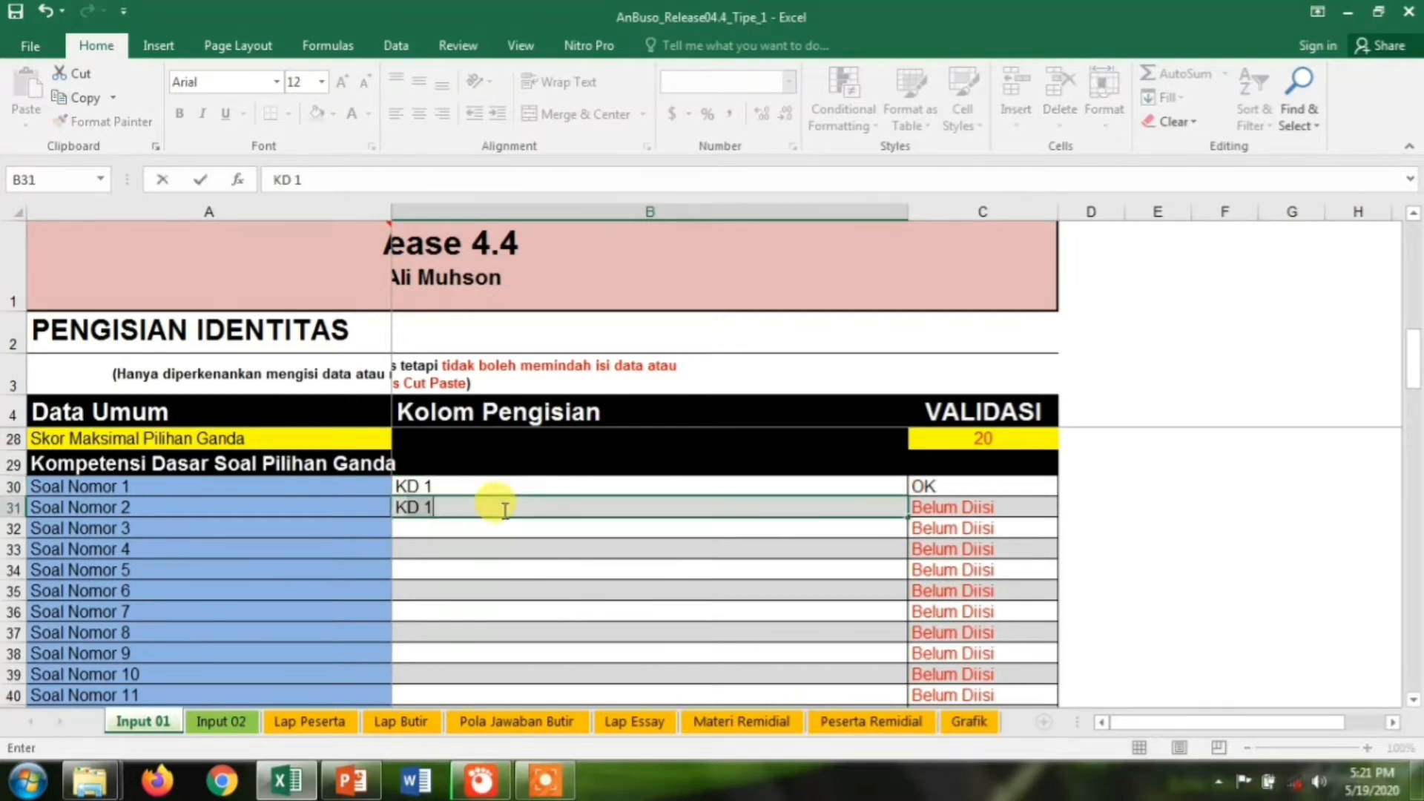
{"action": "key", "text": "BackSpace"}
{"action": "type", "text": "2"}
{"action": "key", "text": "Return"}
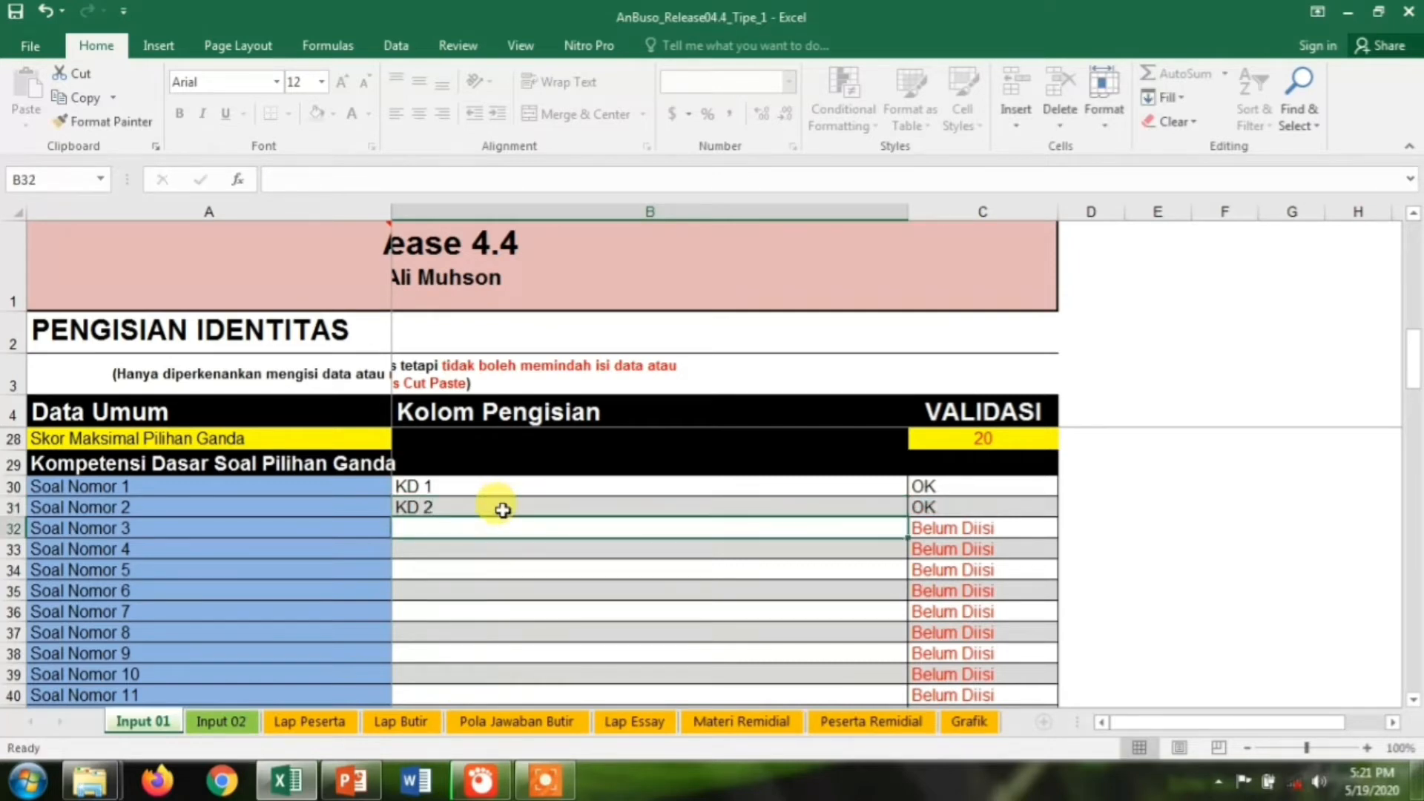
{"action": "type", "text": "KD 3"}
{"action": "key", "text": "Return"}
{"action": "type", "text": "KD"}
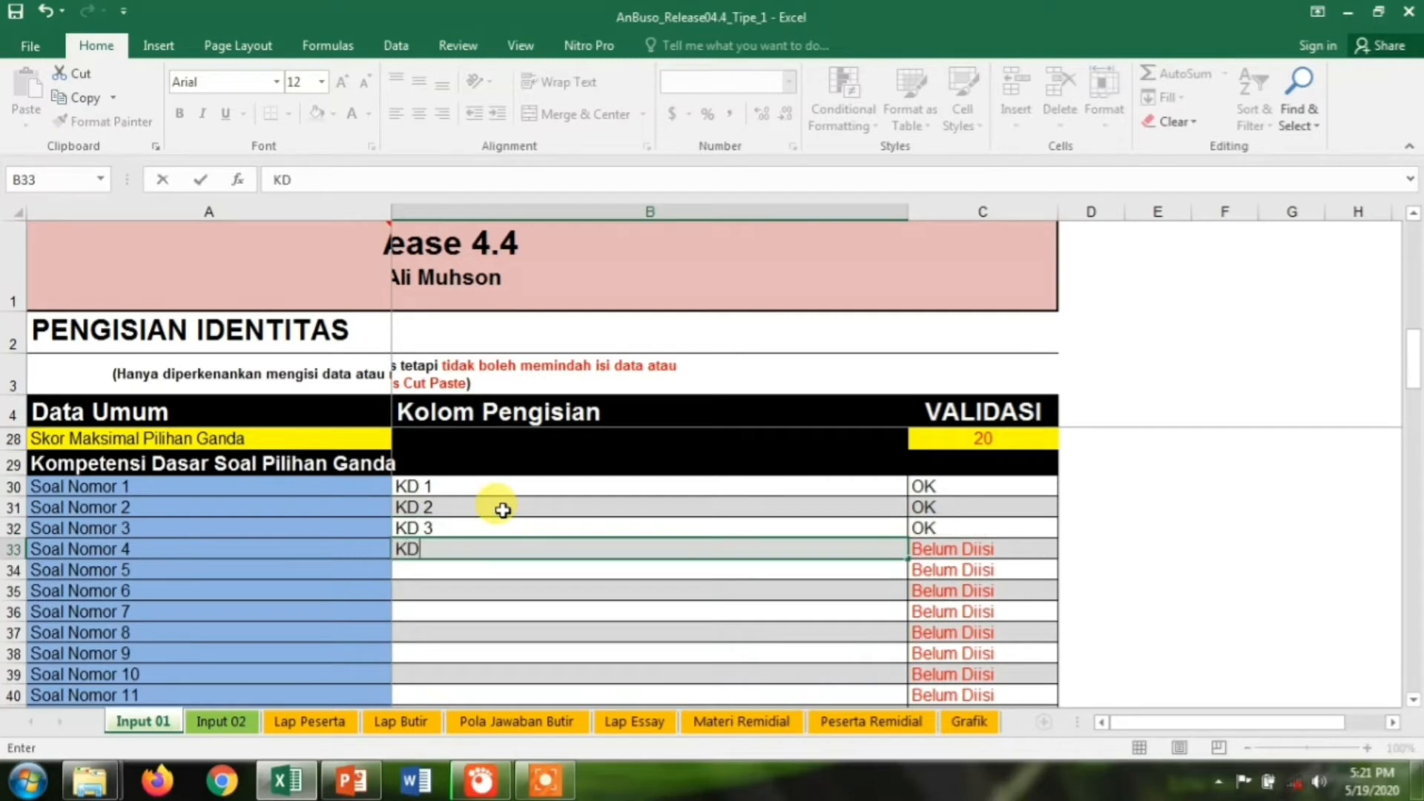
{"action": "type", "text": " 4"}
{"action": "key", "text": "Return"}
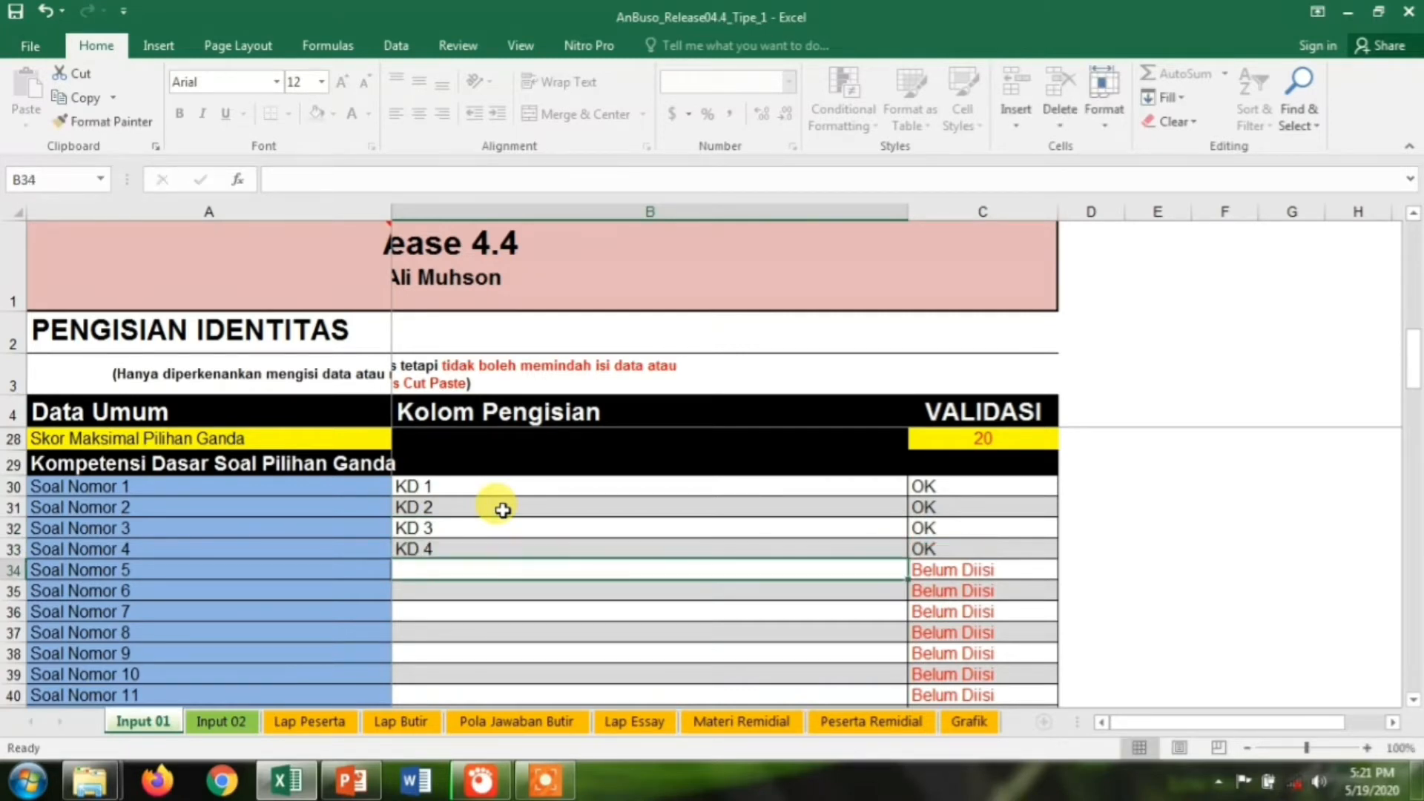
{"action": "type", "text": "KD 5"}
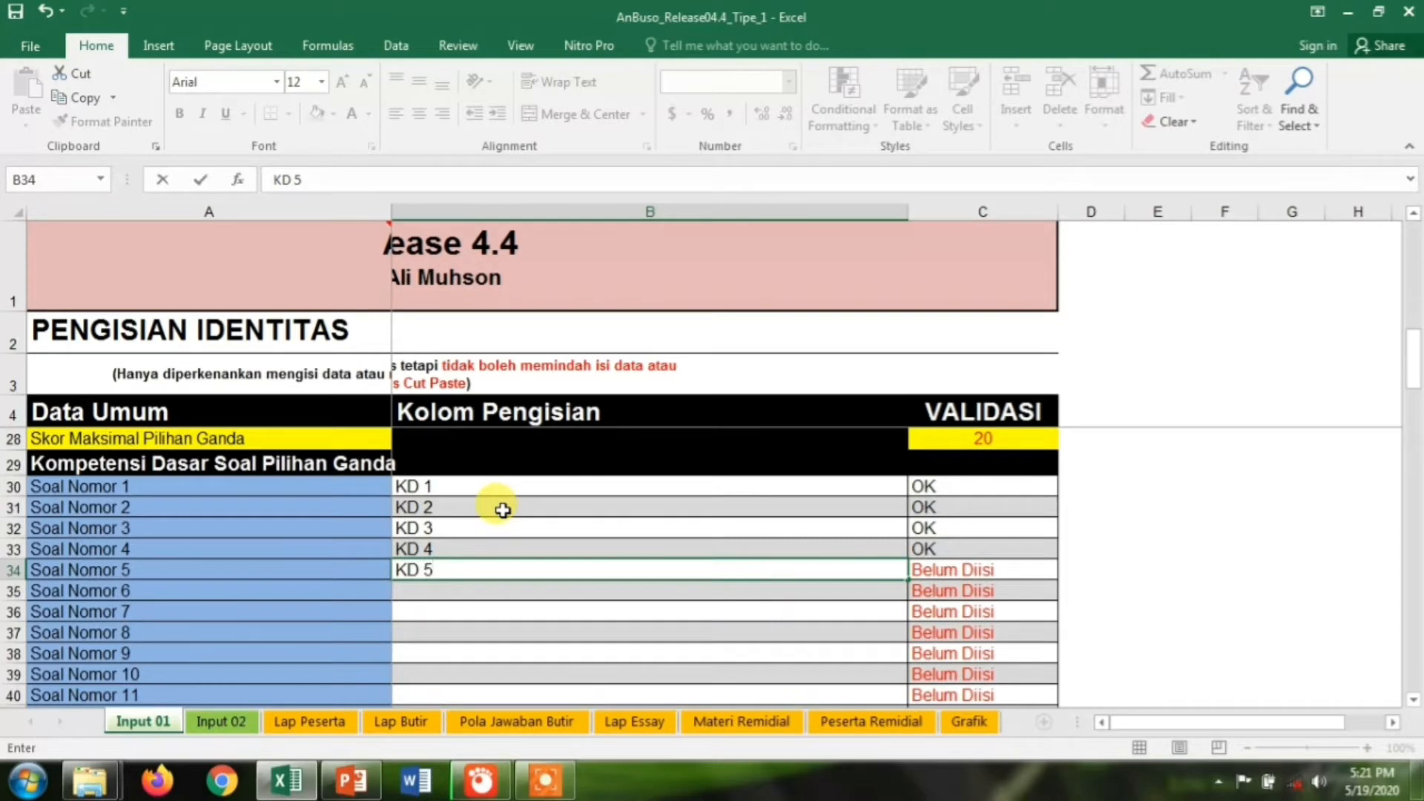
{"action": "key", "text": "Return"}
Enter competencies KD 6 through KD 11 for questions 6–11
{"action": "type", "text": "KD "}
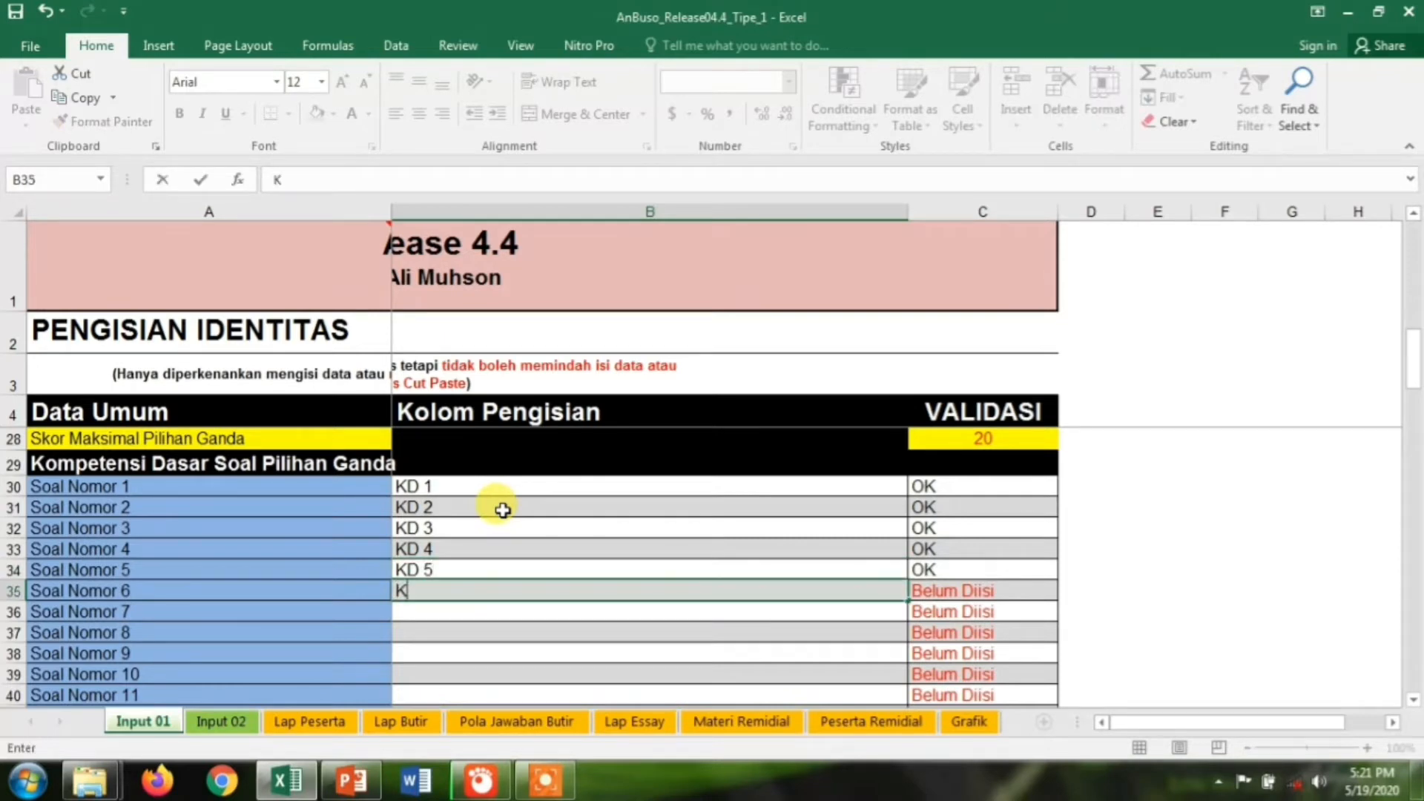
{"action": "type", "text": "6"}
{"action": "key", "text": "Return"}
{"action": "type", "text": "KD 7"}
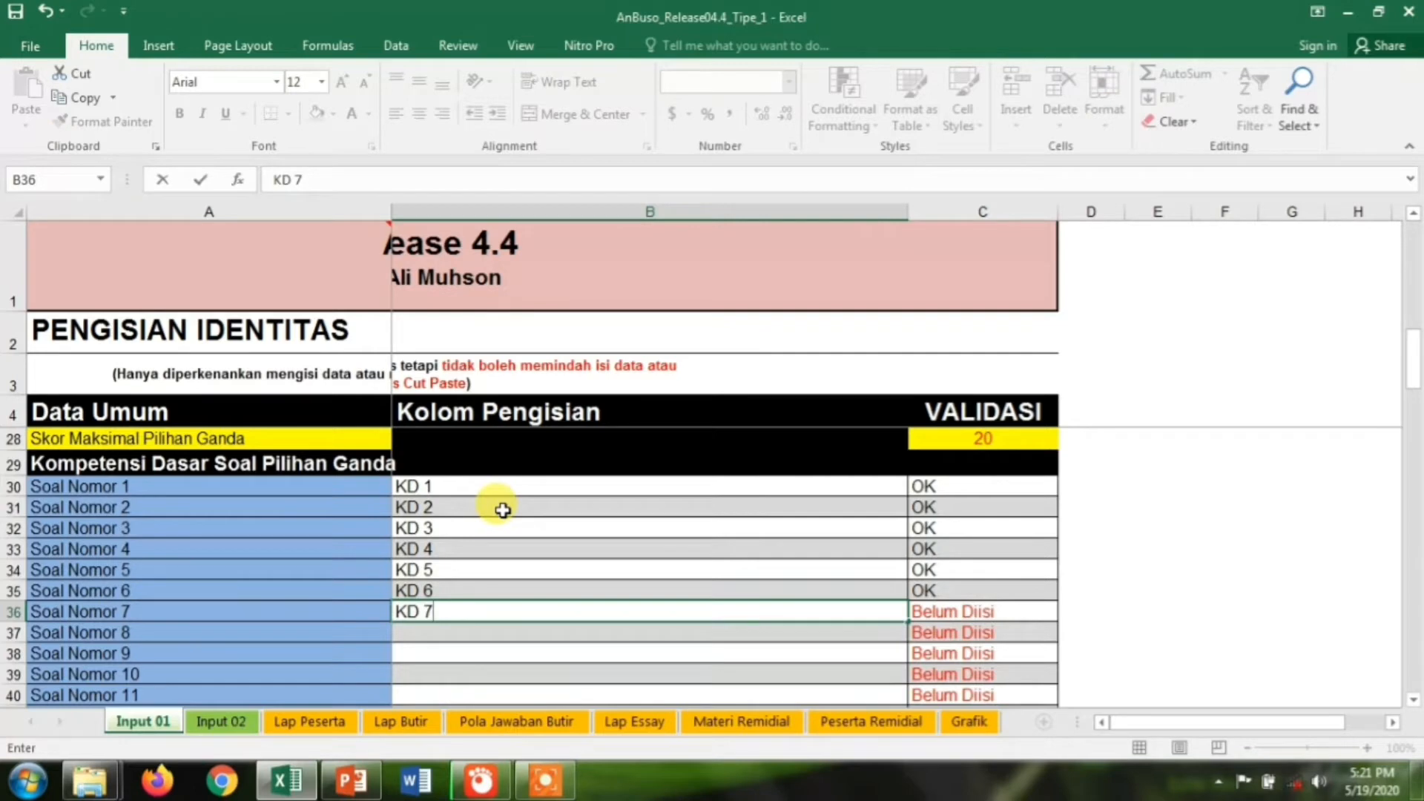
{"action": "key", "text": "Return"}
{"action": "type", "text": "KD 8"}
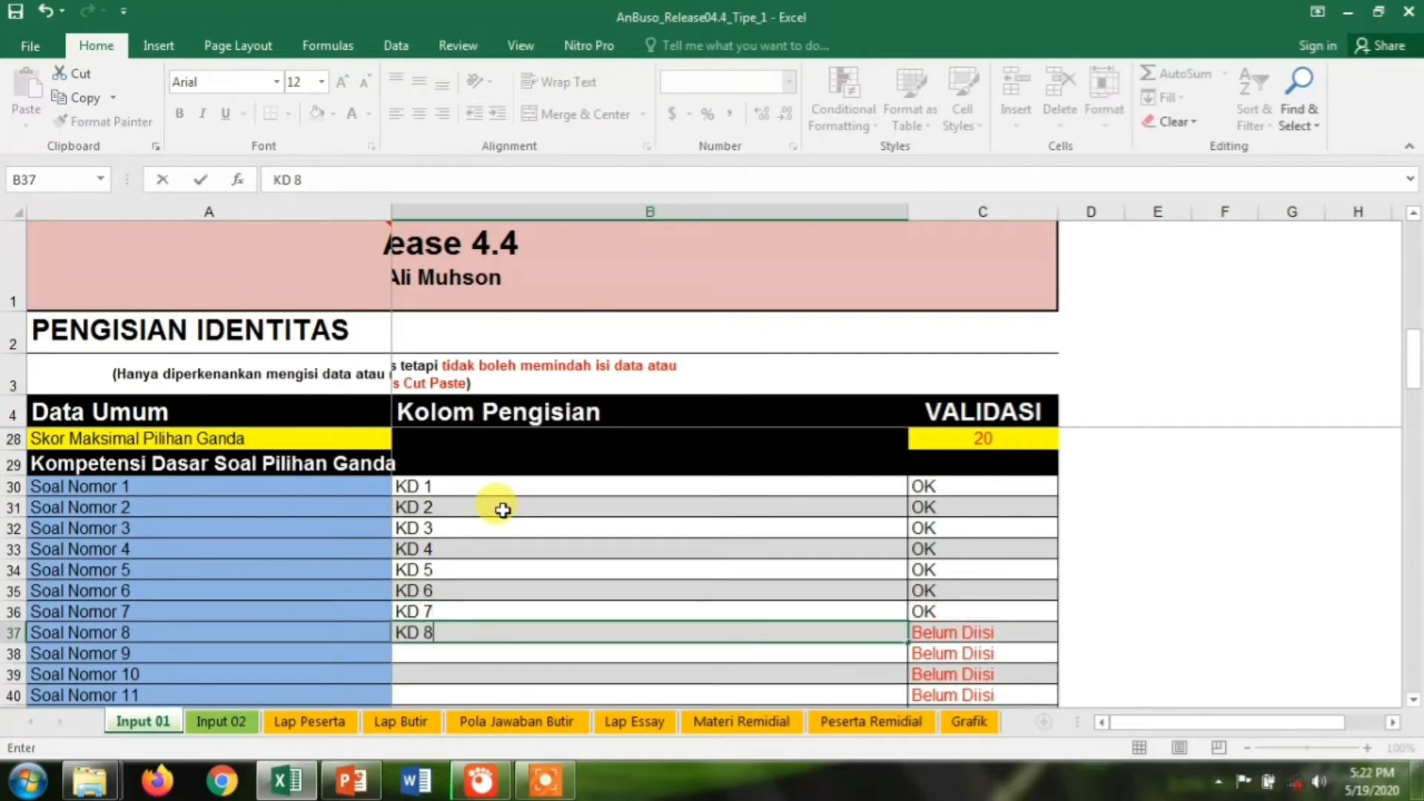
{"action": "key", "text": "Return"}
{"action": "type", "text": "K"}
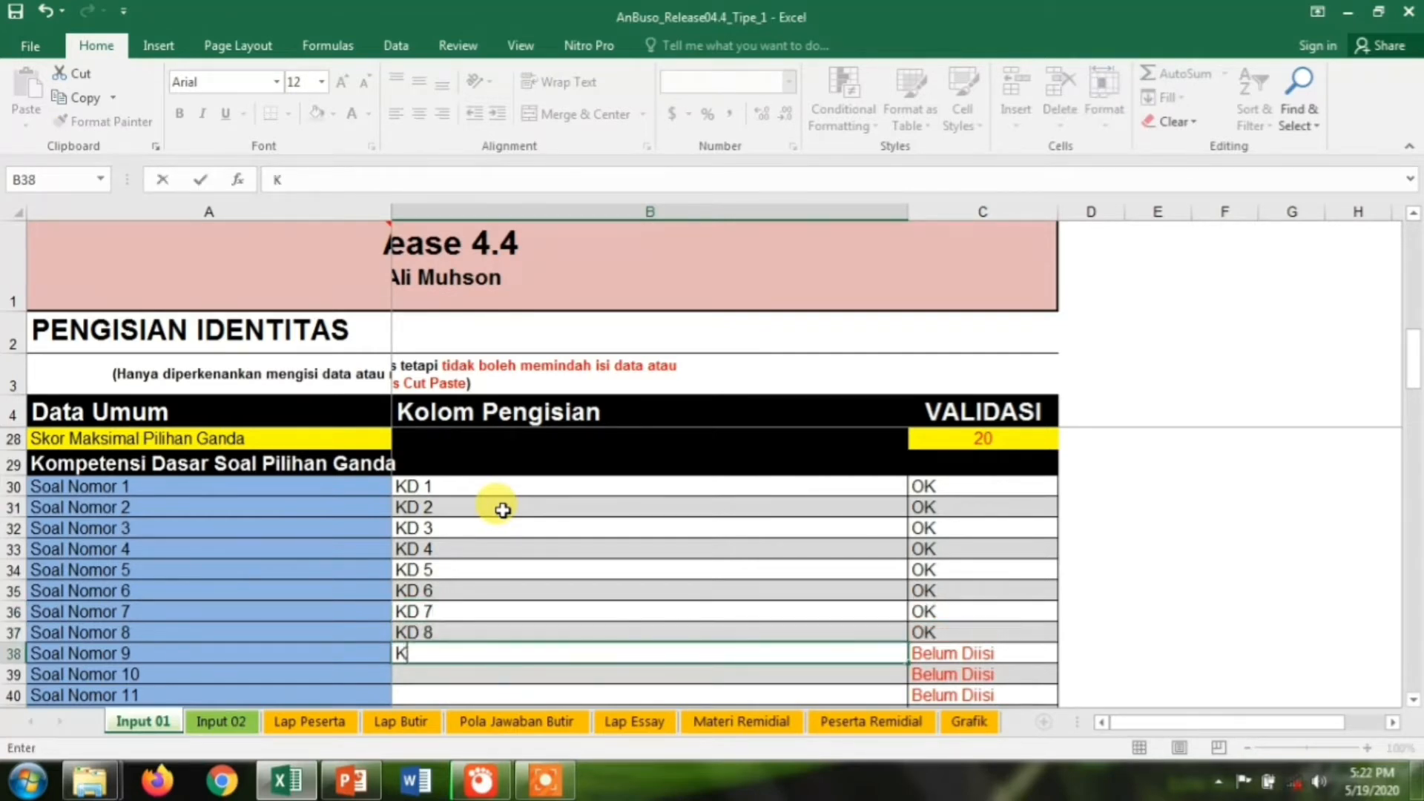
{"action": "type", "text": "D 9"}
{"action": "key", "text": "Return"}
{"action": "type", "text": "KD 10"}
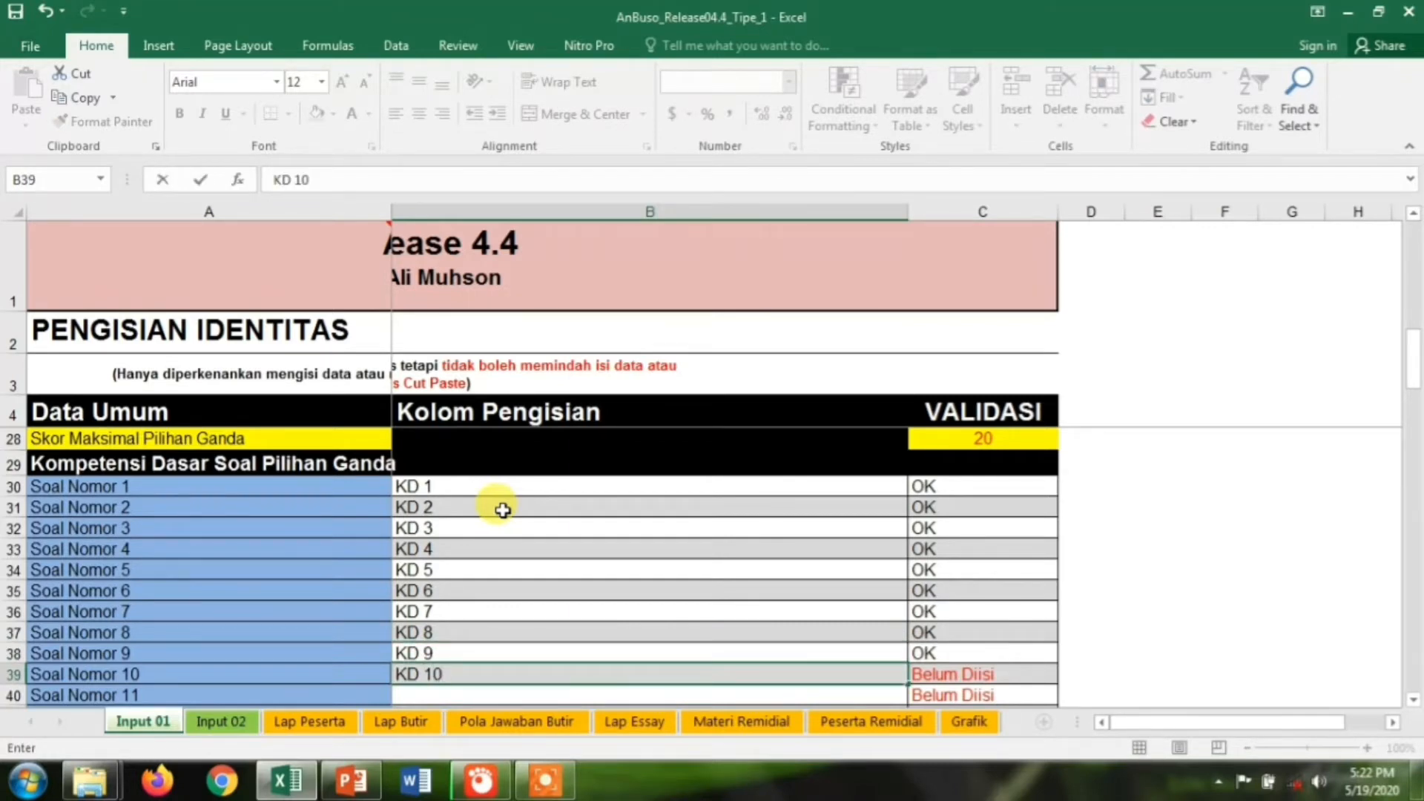
{"action": "key", "text": "Return"}
{"action": "type", "text": "KD 11"}
{"action": "key", "text": "Return"}
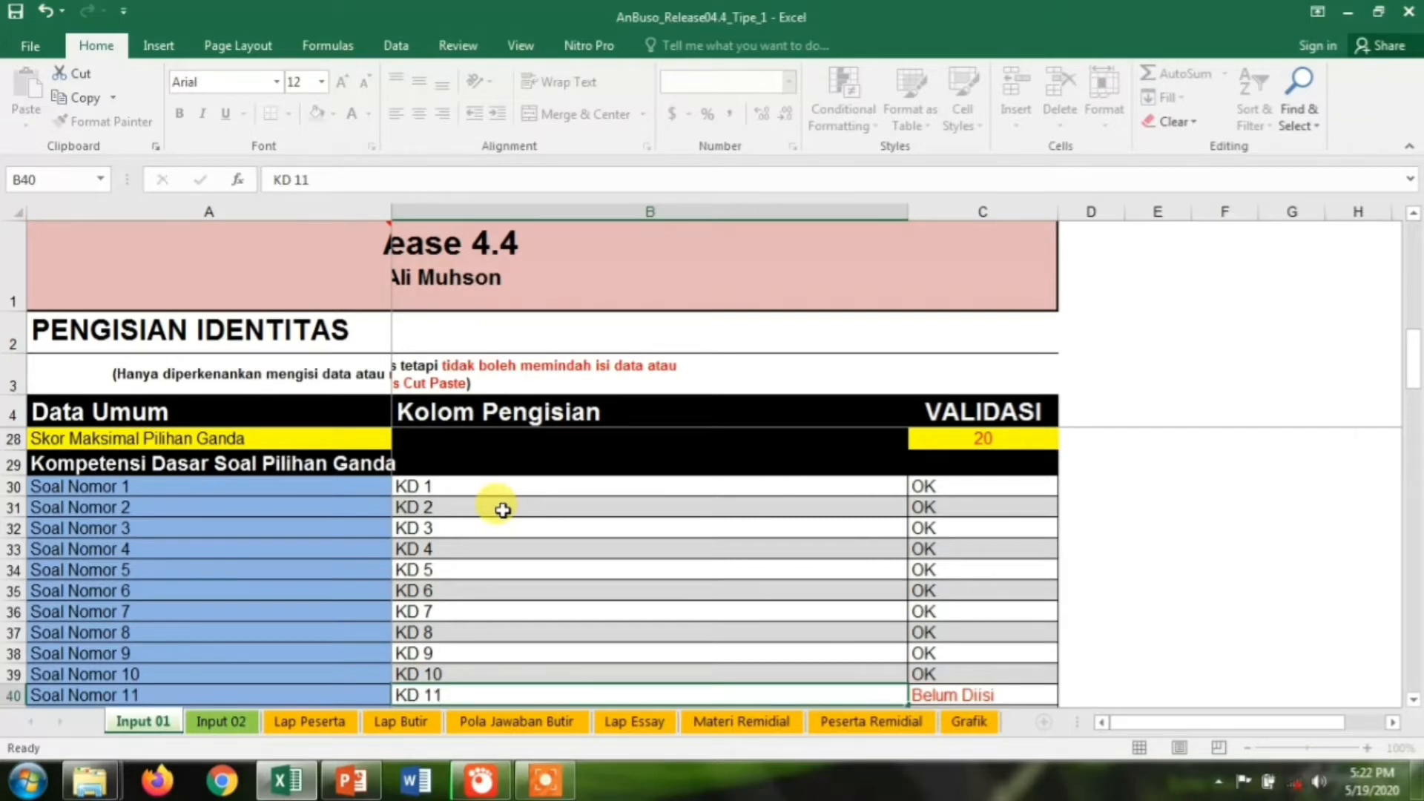
Enter competencies KD 12 through KD 15 for questions 12–15
{"action": "type", "text": "KD 12"}
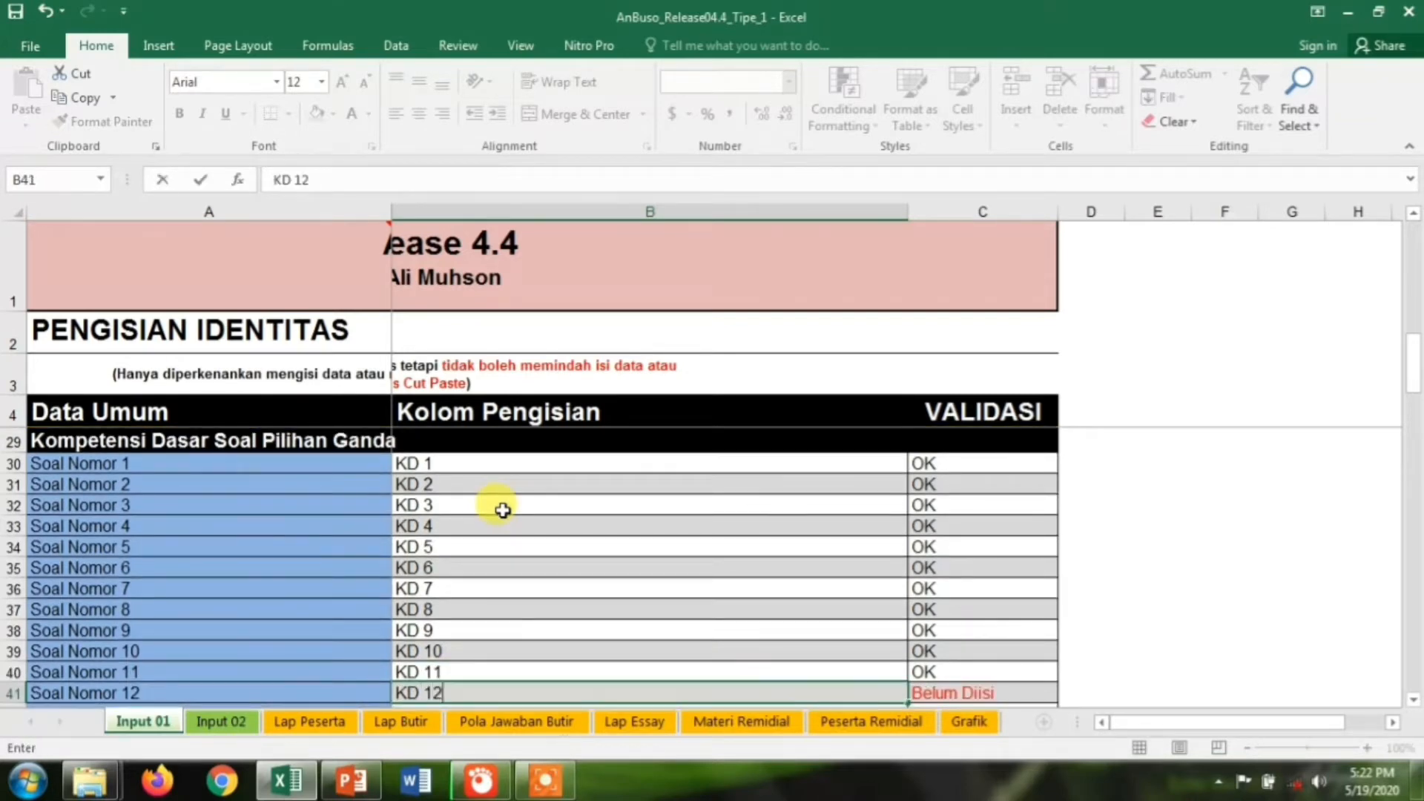
{"action": "key", "text": "ctrl+Return"}
{"action": "key", "text": "Return"}
{"action": "type", "text": "KD 13"}
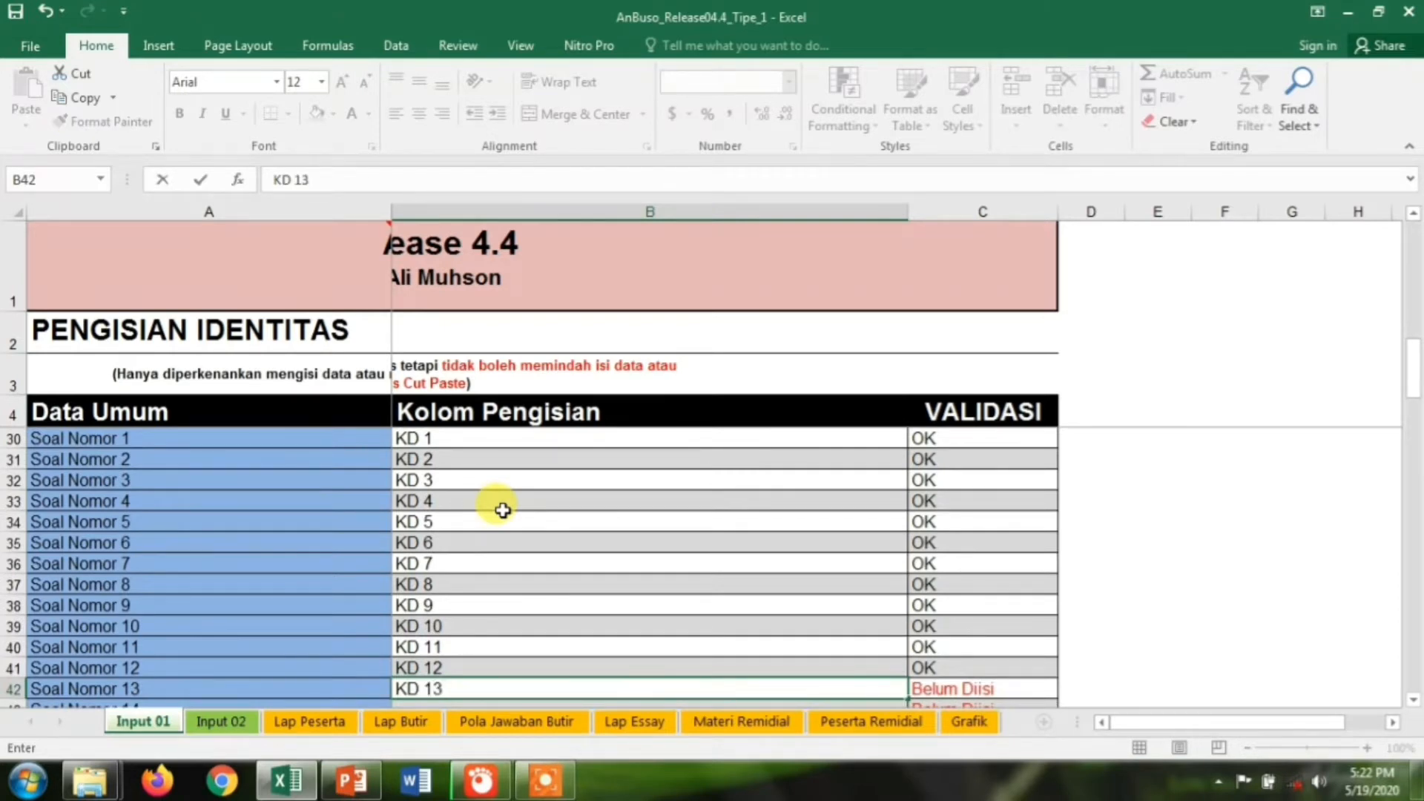
{"action": "key", "text": "Return"}
{"action": "type", "text": "KD 14"}
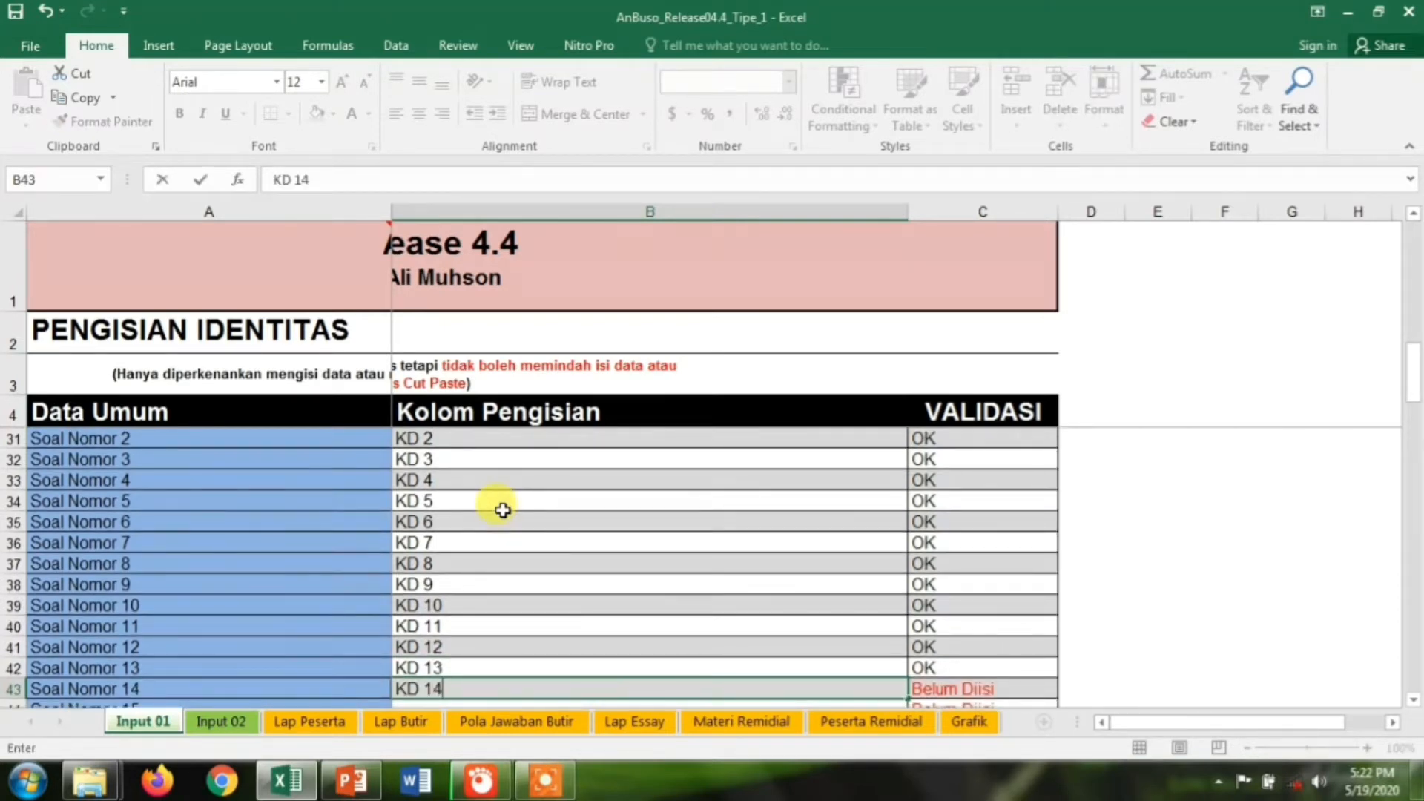
{"action": "key", "text": "ctrl+Return"}
{"action": "key", "text": "Return"}
{"action": "type", "text": "KD 15"}
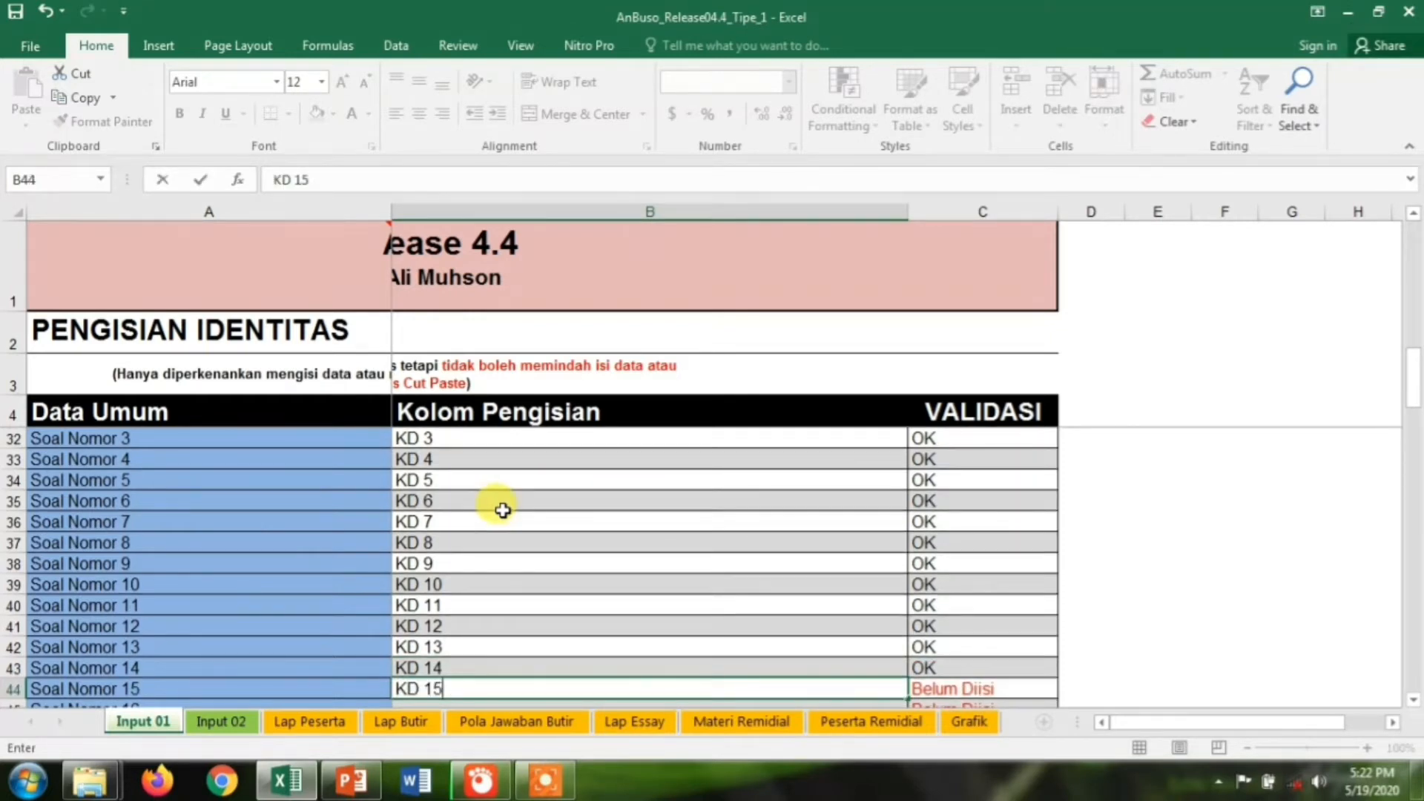
{"action": "key", "text": "Return"}
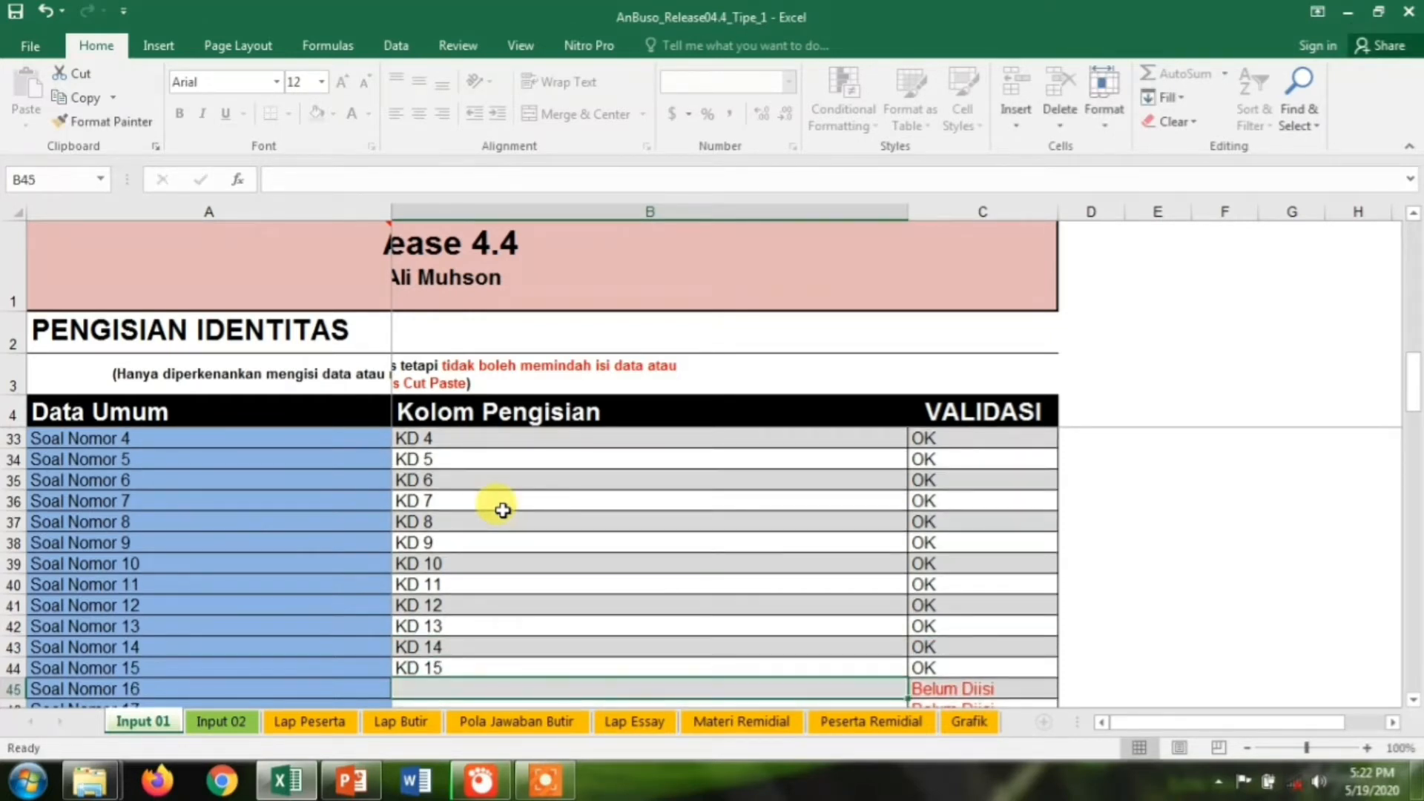
Enter competencies KD 16 through KD 20 for questions 16–20
{"action": "type", "text": "KD 16"}
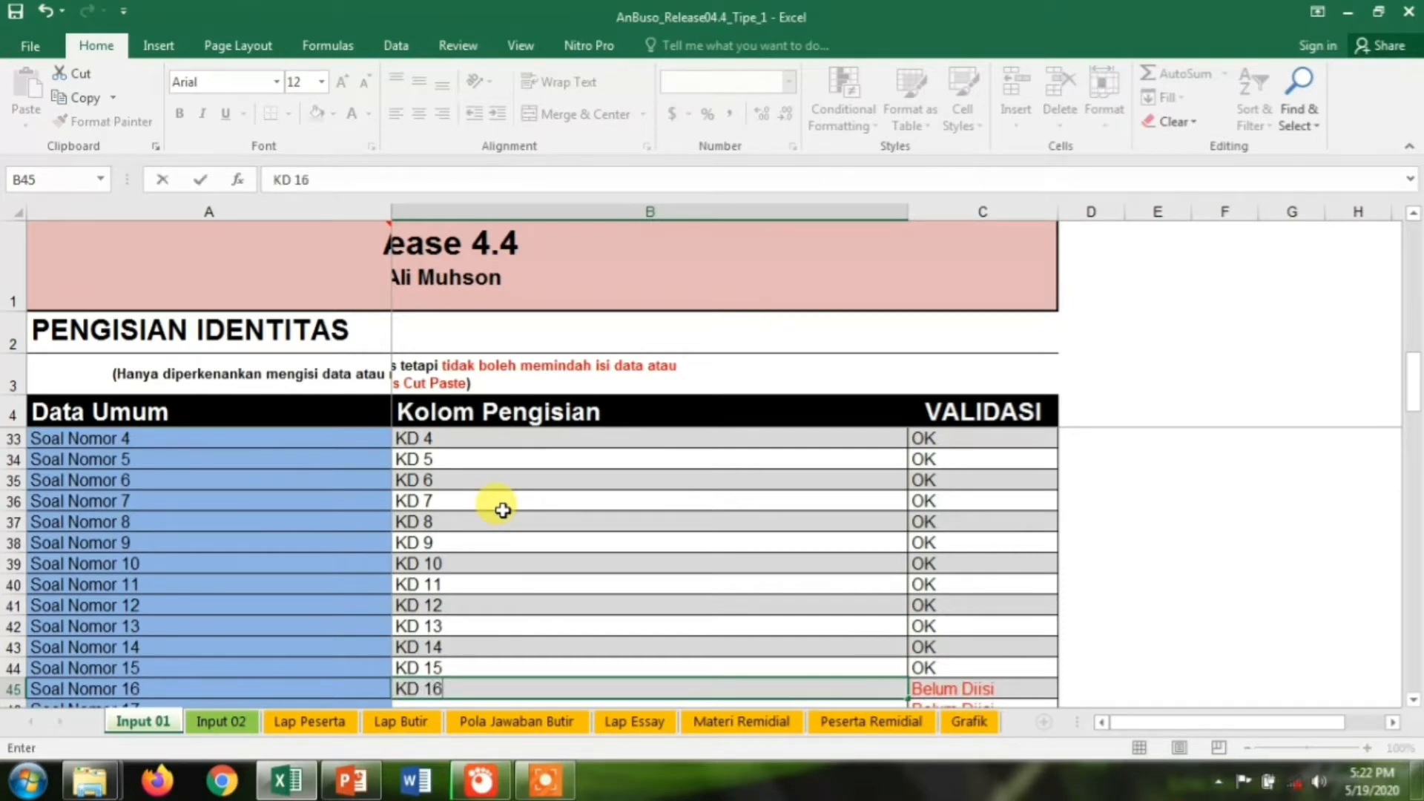
{"action": "key", "text": "Return"}
{"action": "type", "text": "KD 17"}
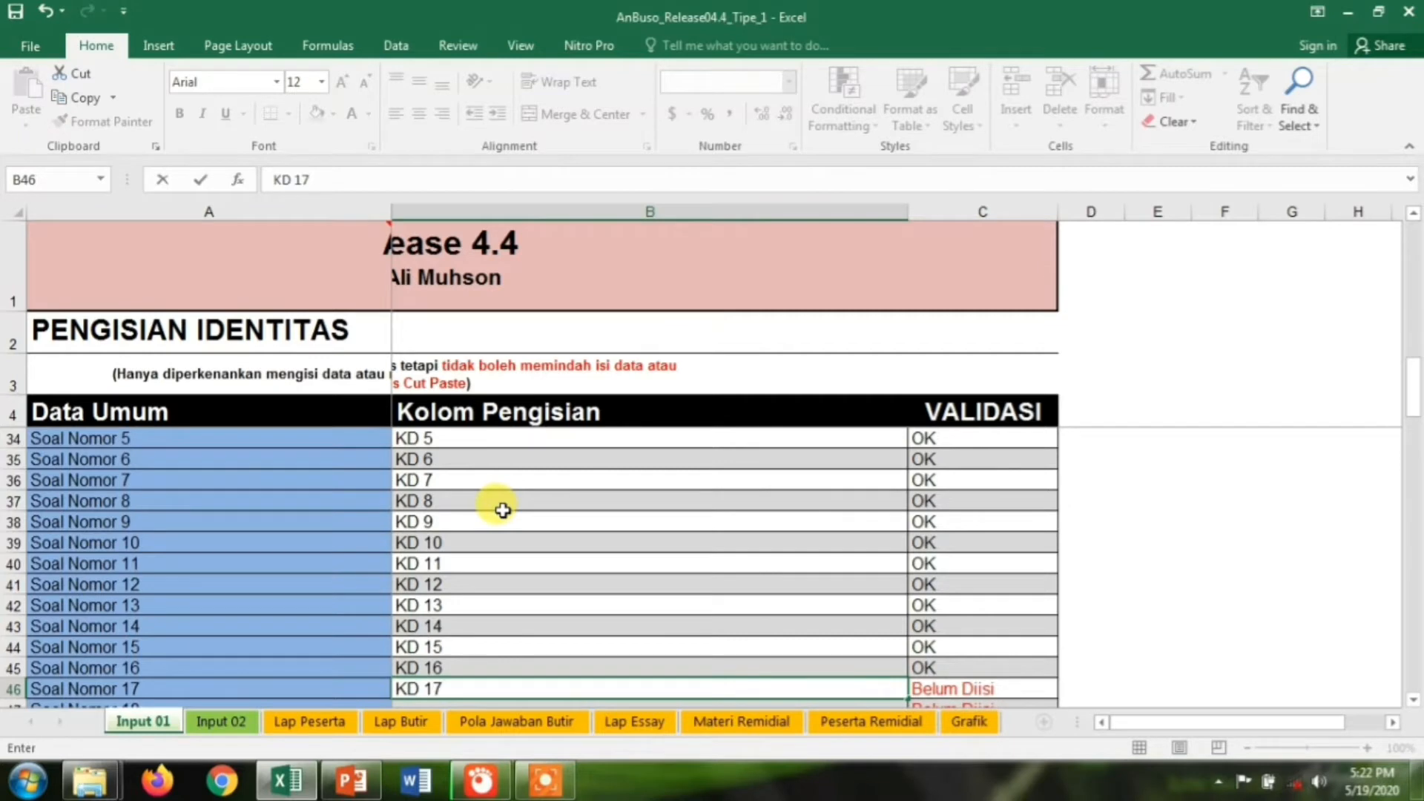
{"action": "key", "text": "Return"}
{"action": "type", "text": "KD 18"}
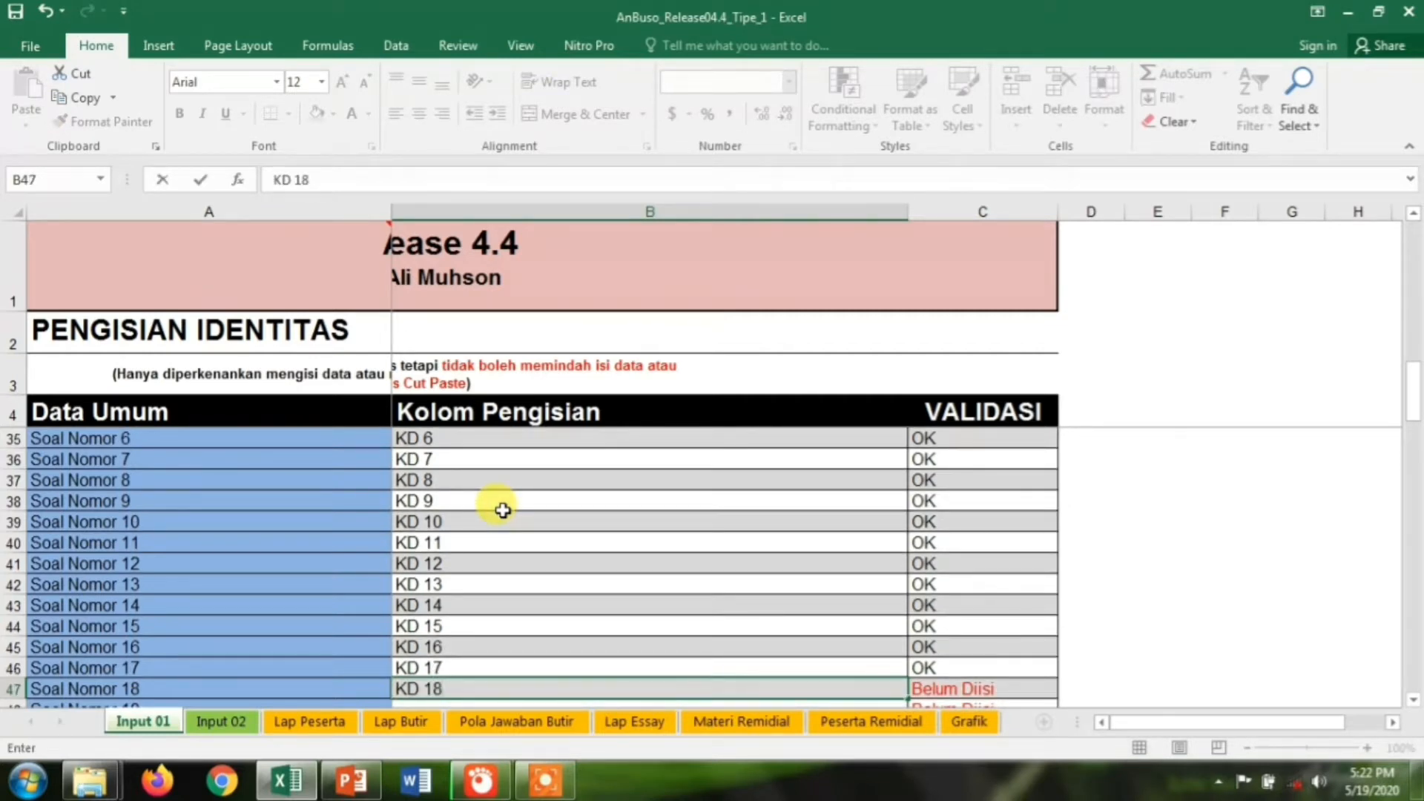
{"action": "key", "text": "Return"}
{"action": "type", "text": "KD 19"}
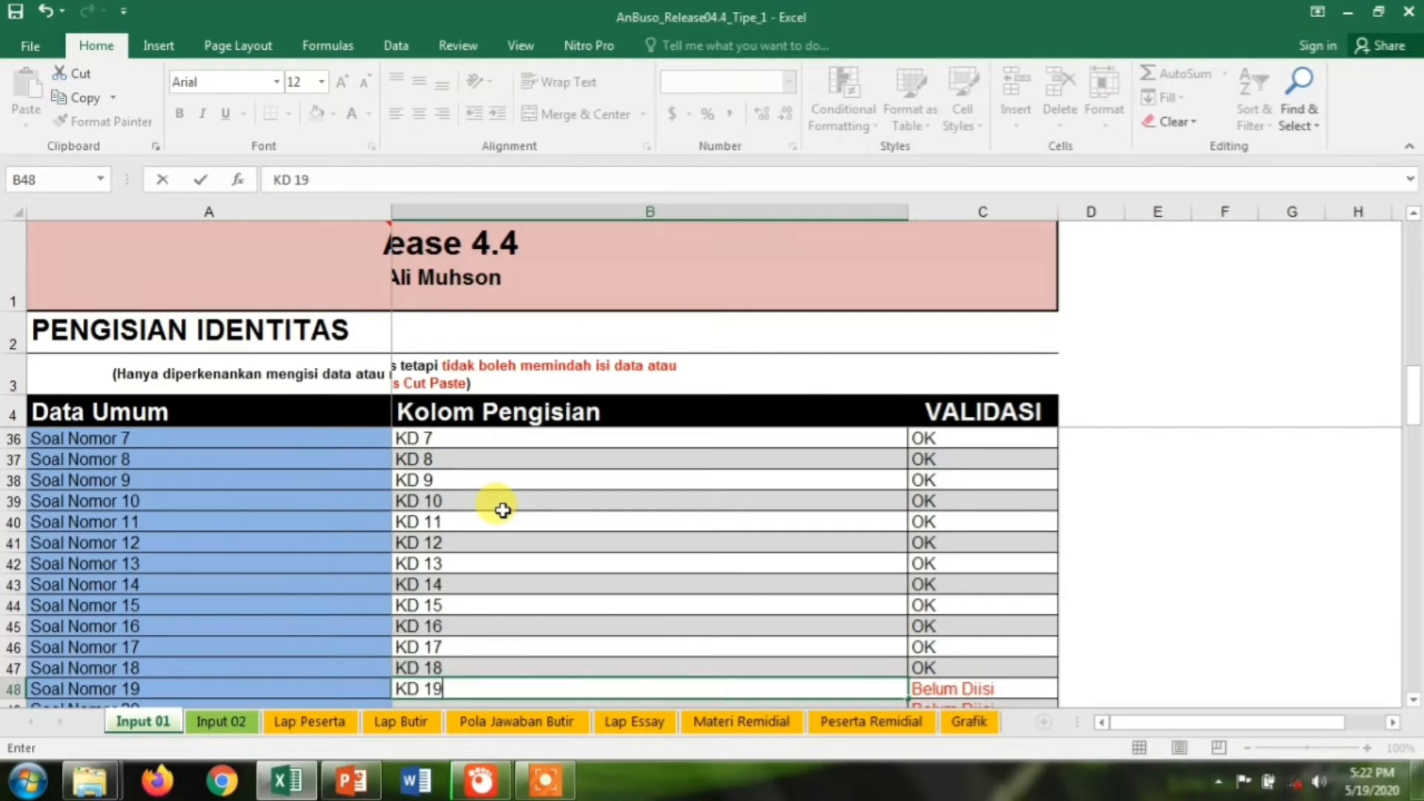
{"action": "key", "text": "Return"}
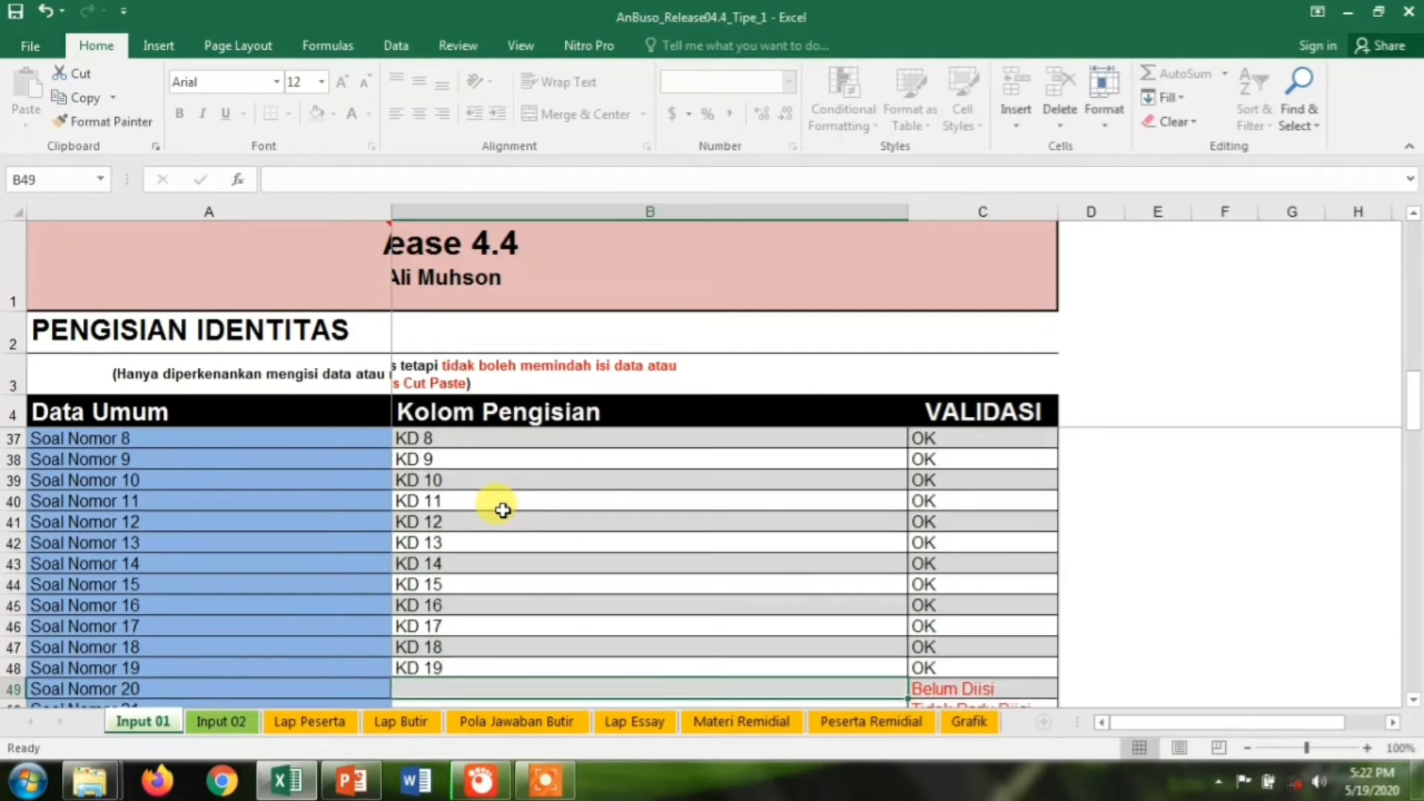
{"action": "type", "text": "KD 20"}
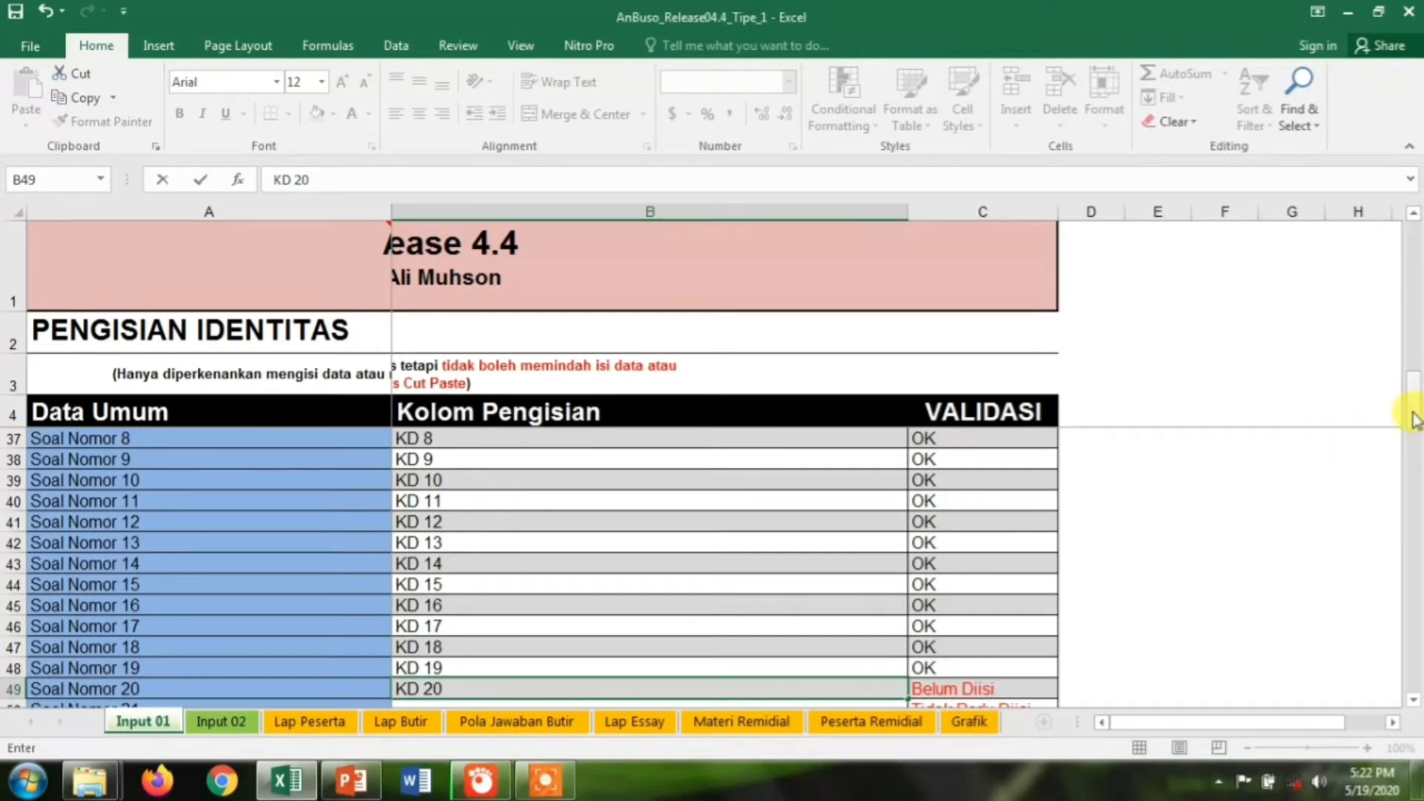
Set the number of essay questions to 5 in Data Soal Essay
{"action": "left_click_drag", "start_coordinate": [1414, 402], "coordinate": [1417, 613]}
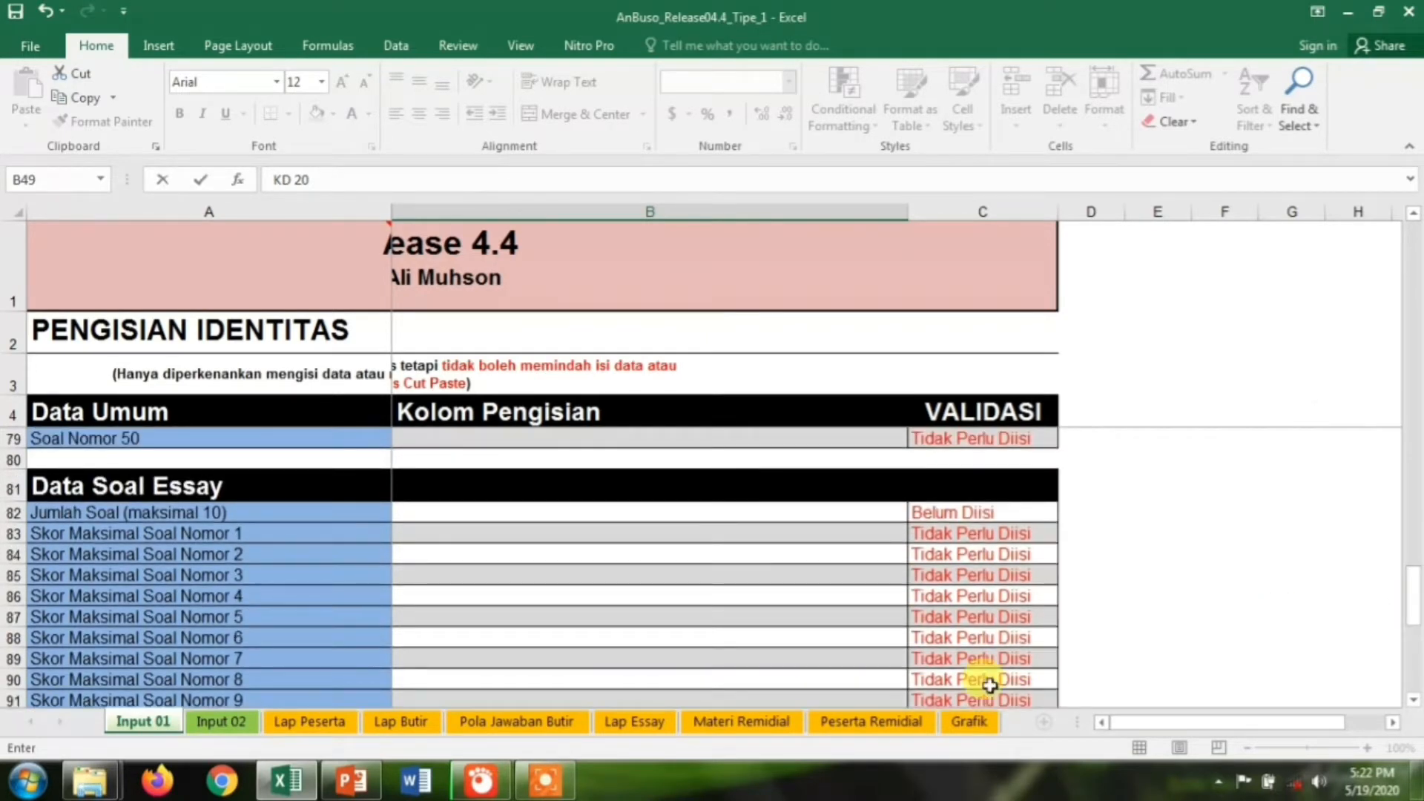
{"action": "left_click", "coordinate": [479, 514]}
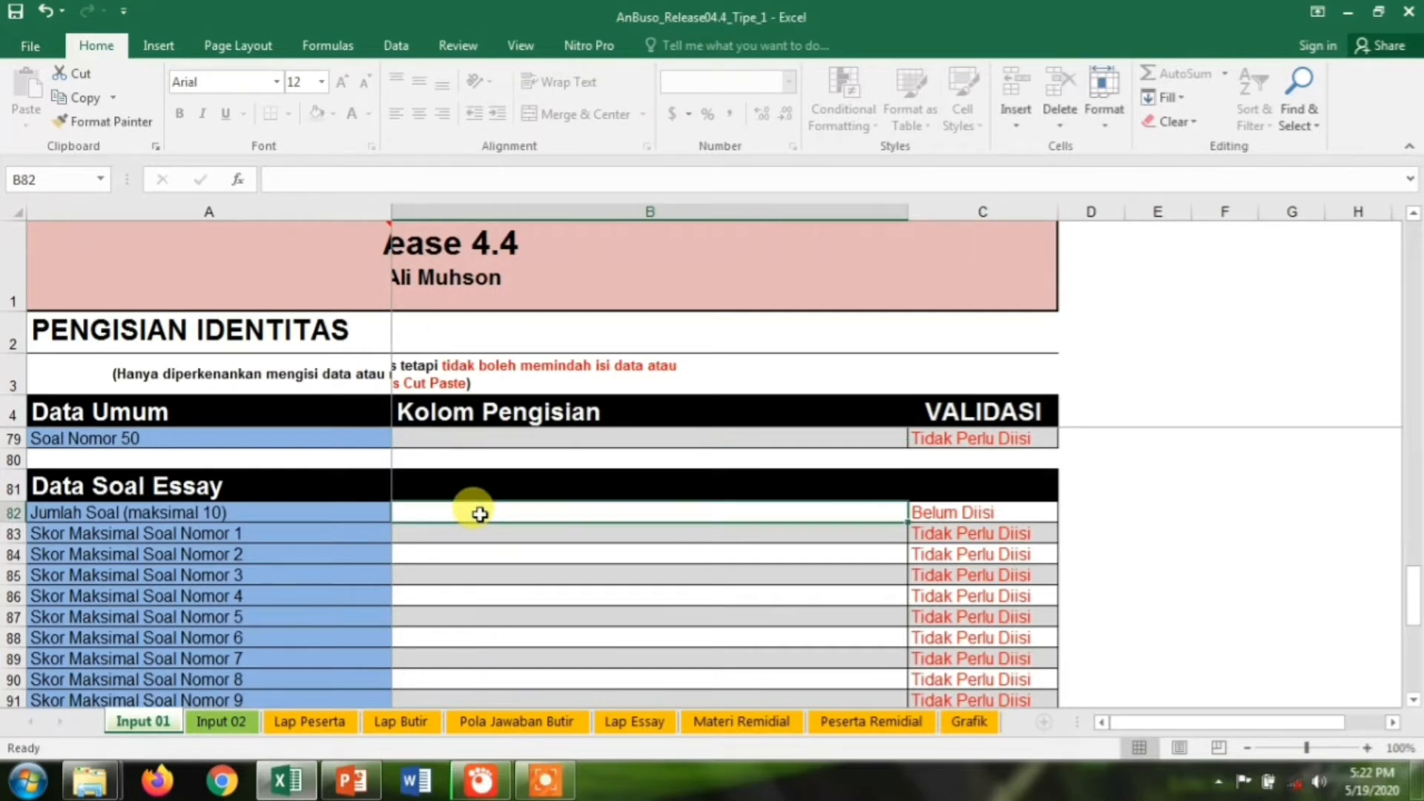
{"action": "type", "text": "5"}
{"action": "left_click", "coordinate": [444, 534]}
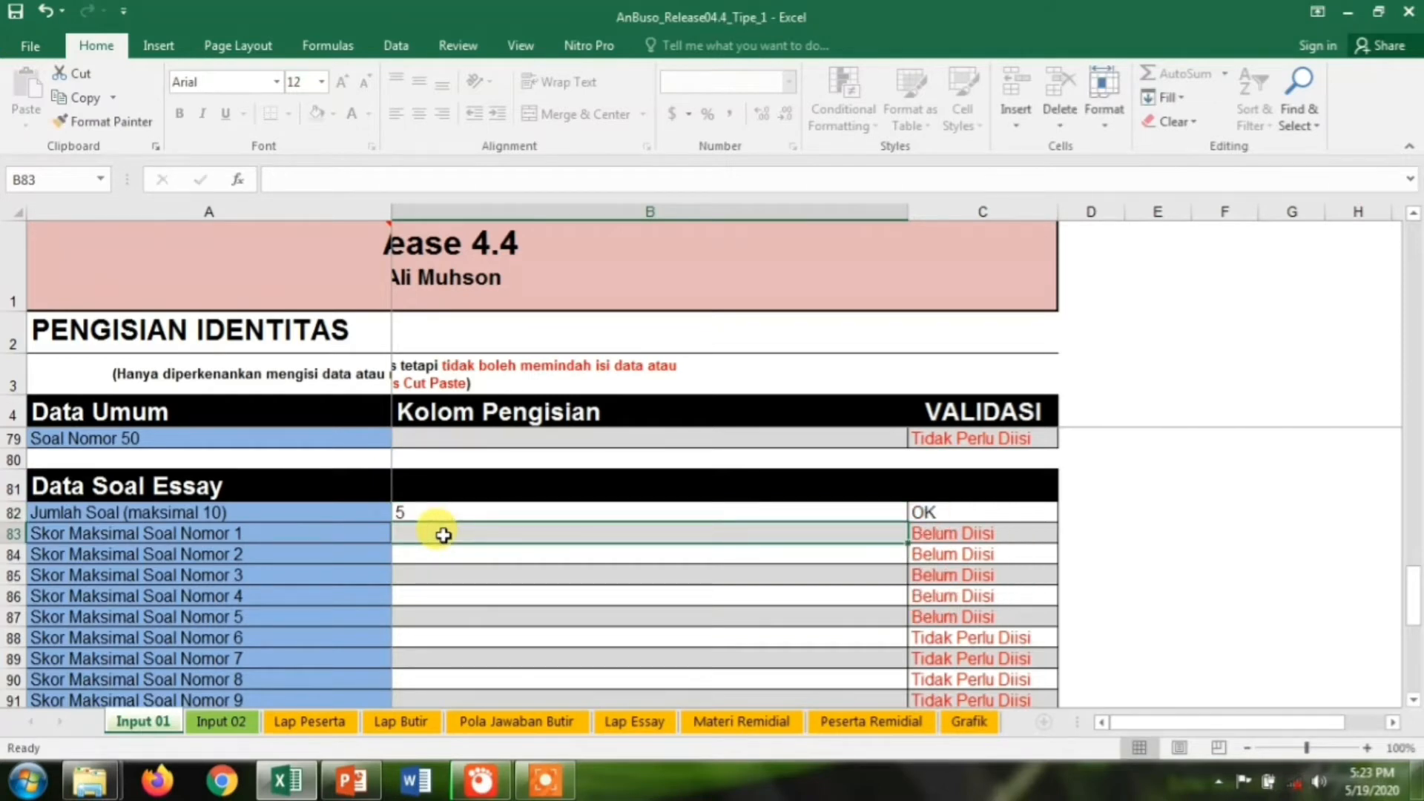
Give essay questions 1–5 maximum scores of 5, 5, 20, 10 and 10
{"action": "type", "text": "5"}
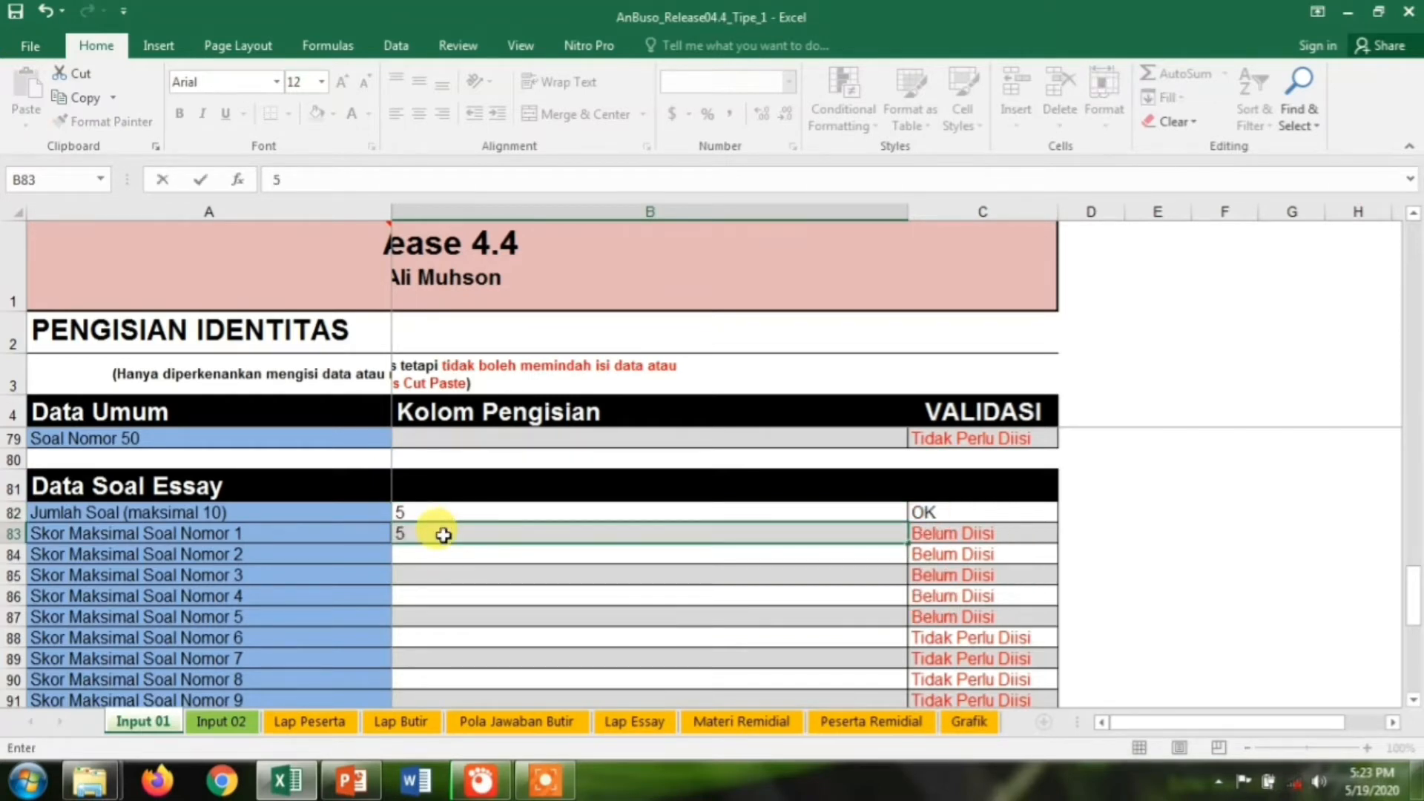
{"action": "key", "text": "Return"}
{"action": "type", "text": "5"}
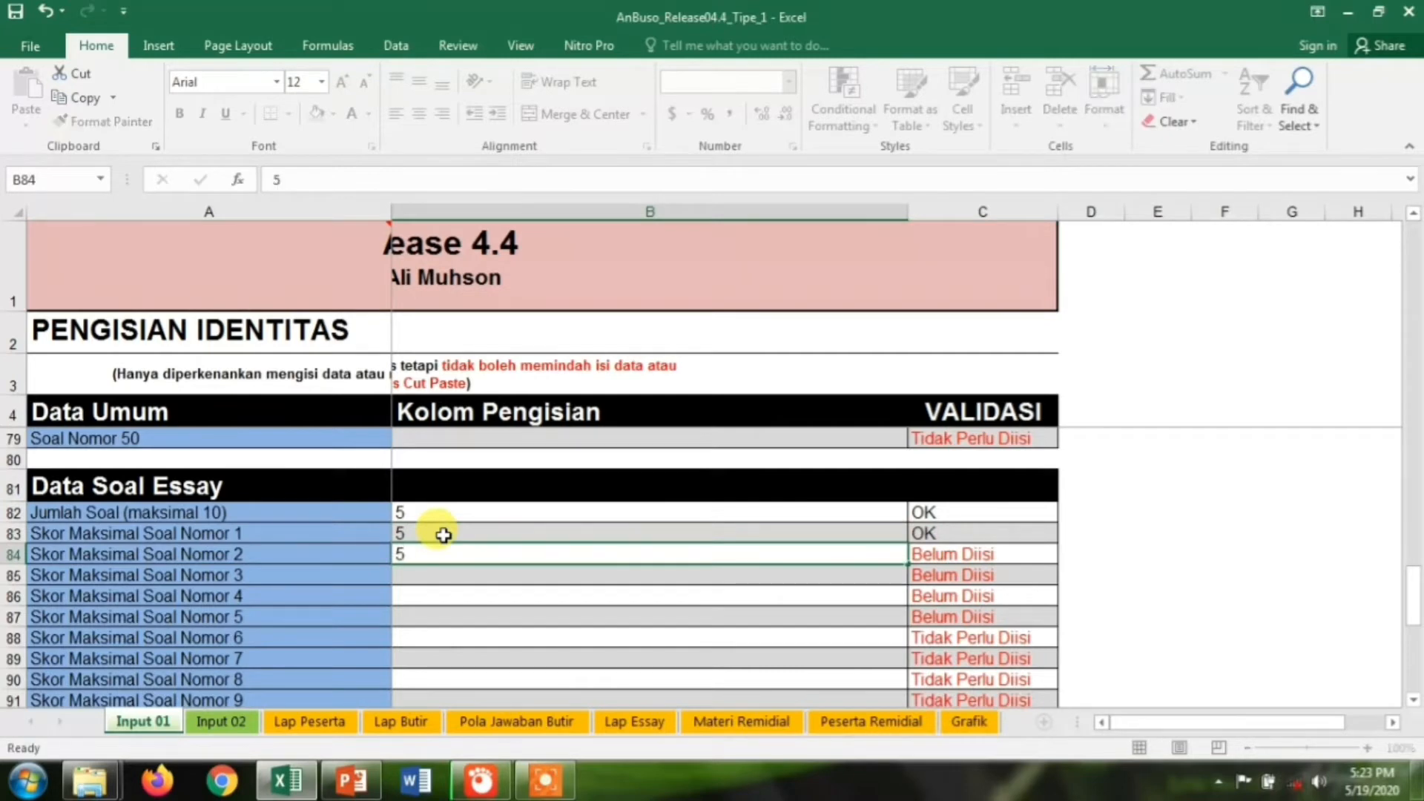
{"action": "key", "text": "Return"}
{"action": "type", "text": "20"}
{"action": "key", "text": "Return"}
{"action": "type", "text": "10"}
{"action": "key", "text": "Return"}
{"action": "type", "text": "10"}
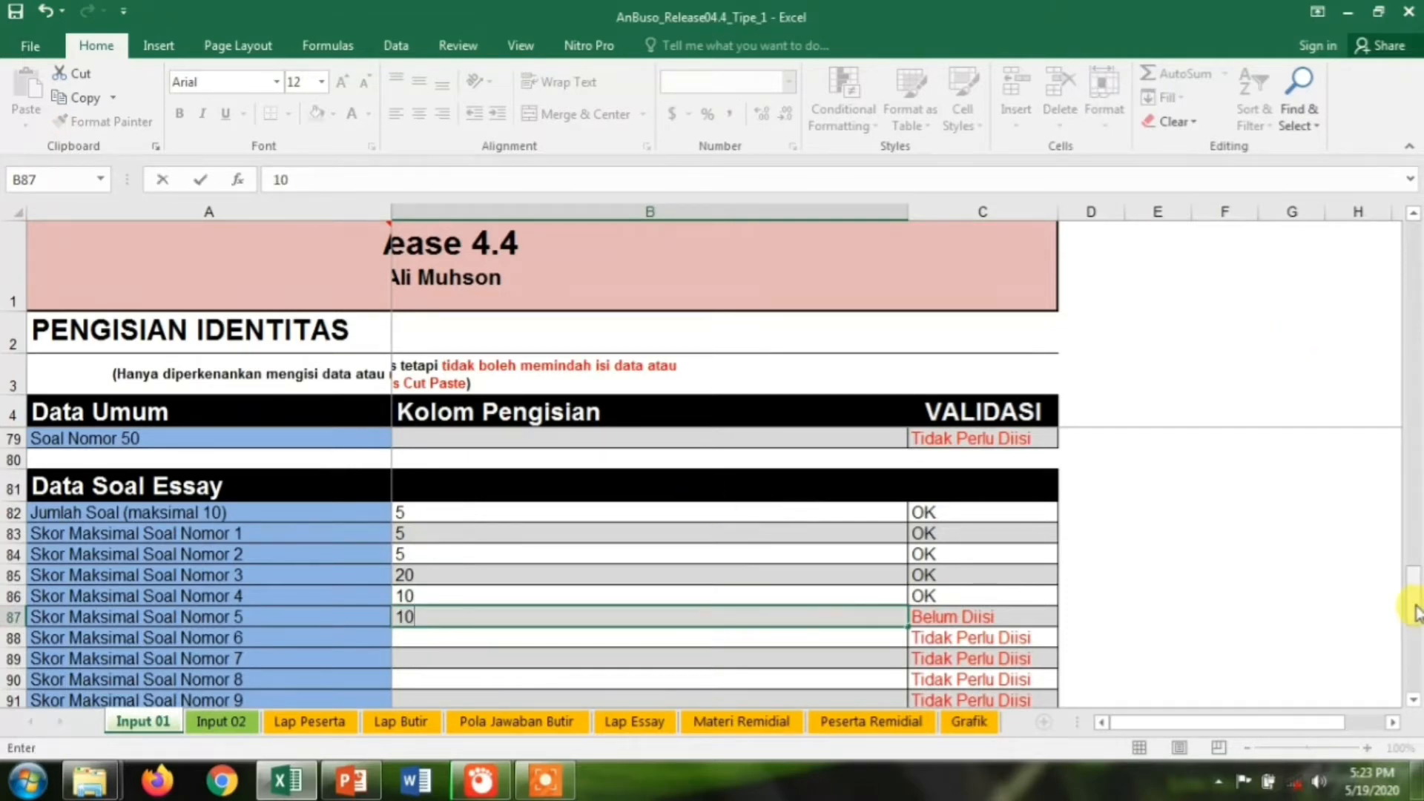
Assign KD 3.2 and KD 3.3 to essay questions 1 and 2
{"action": "left_click_drag", "start_coordinate": [1415, 611], "coordinate": [1414, 680]}
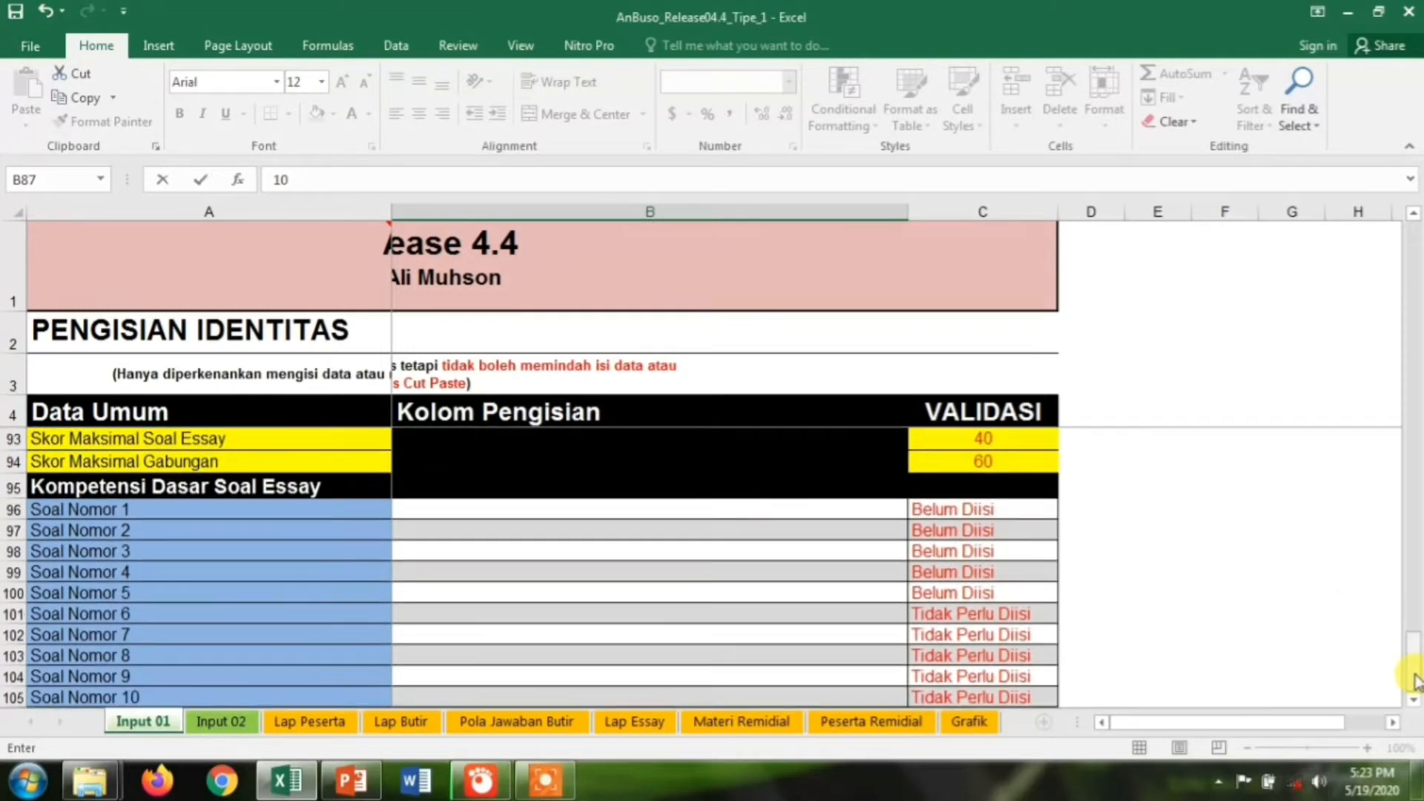
{"action": "left_click", "coordinate": [613, 512]}
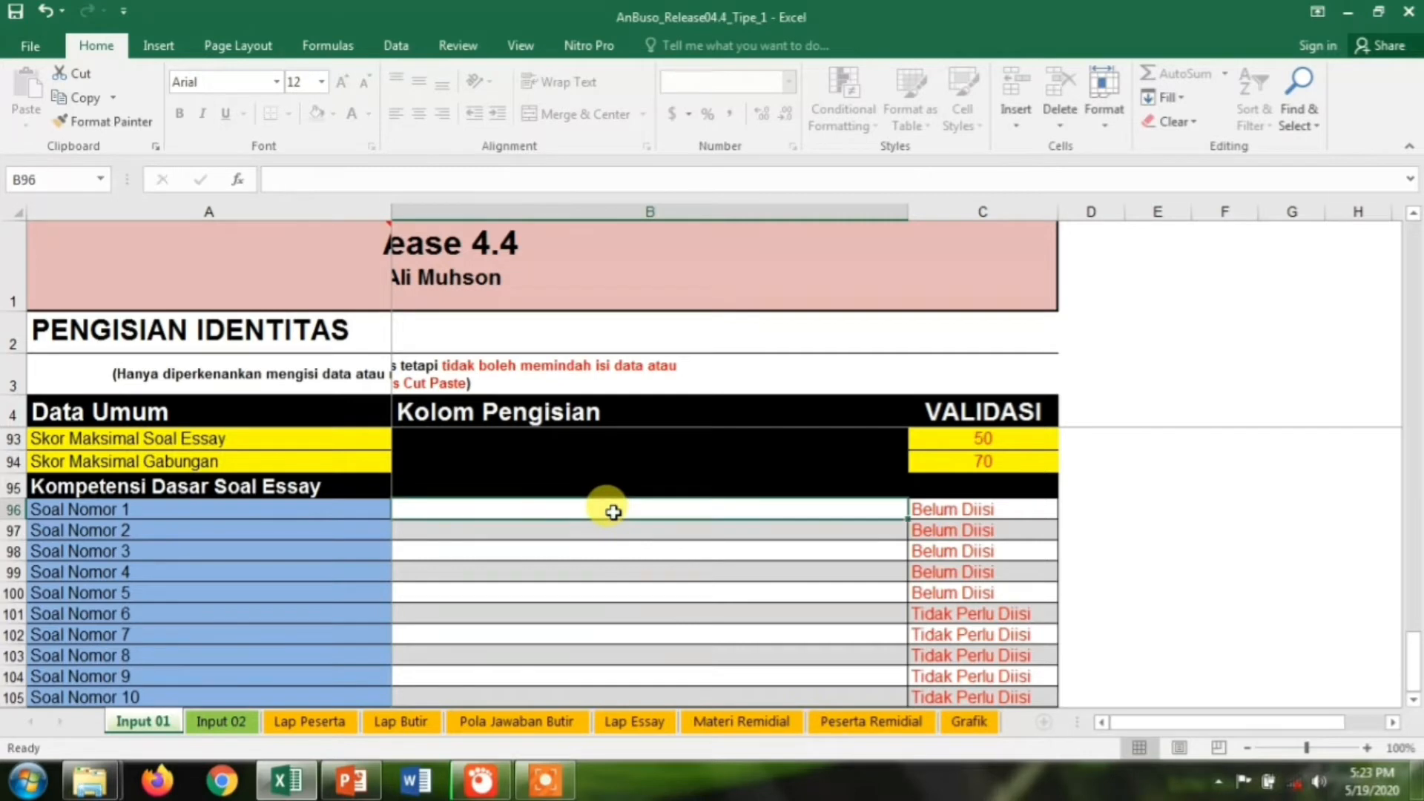
{"action": "type", "text": "KD 3.2"}
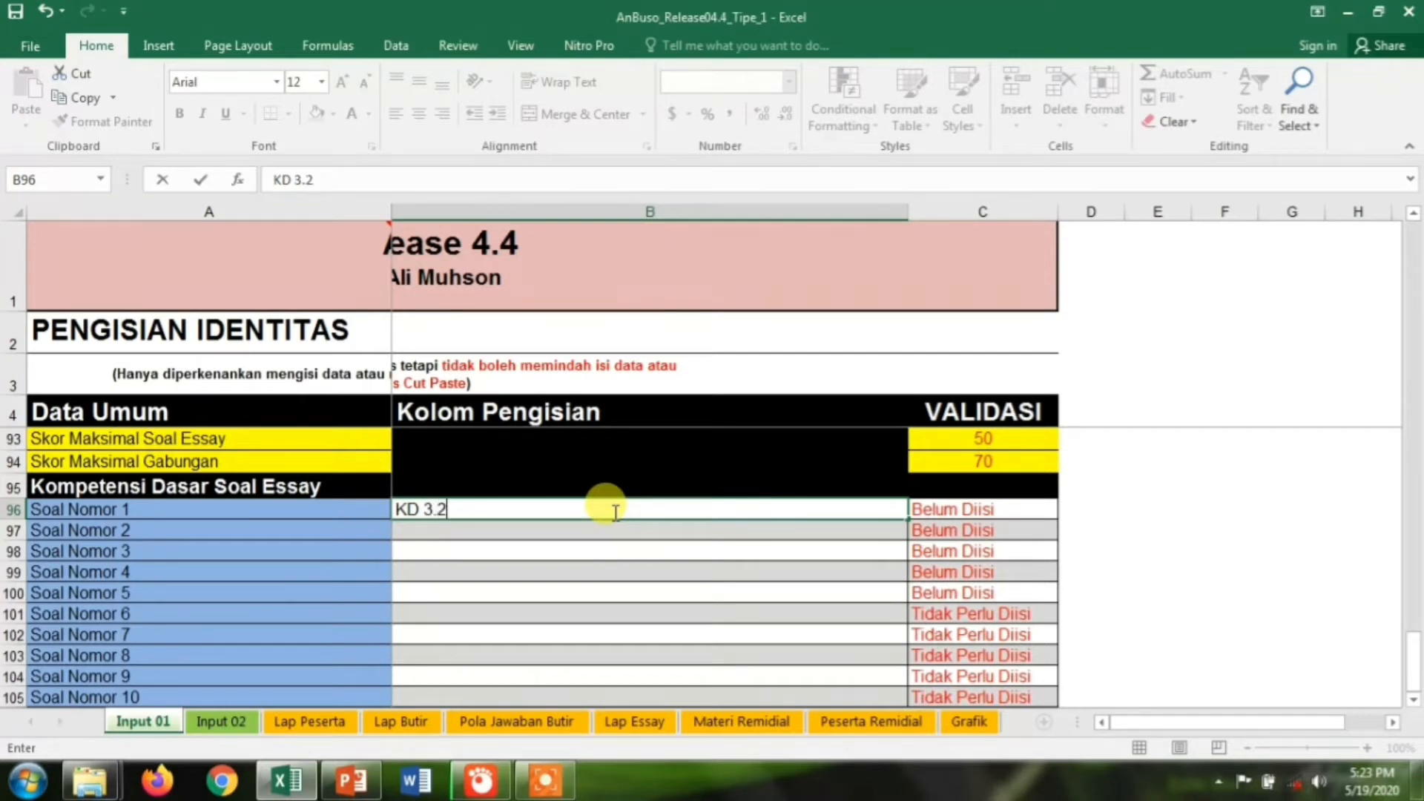
{"action": "key", "text": "Return"}
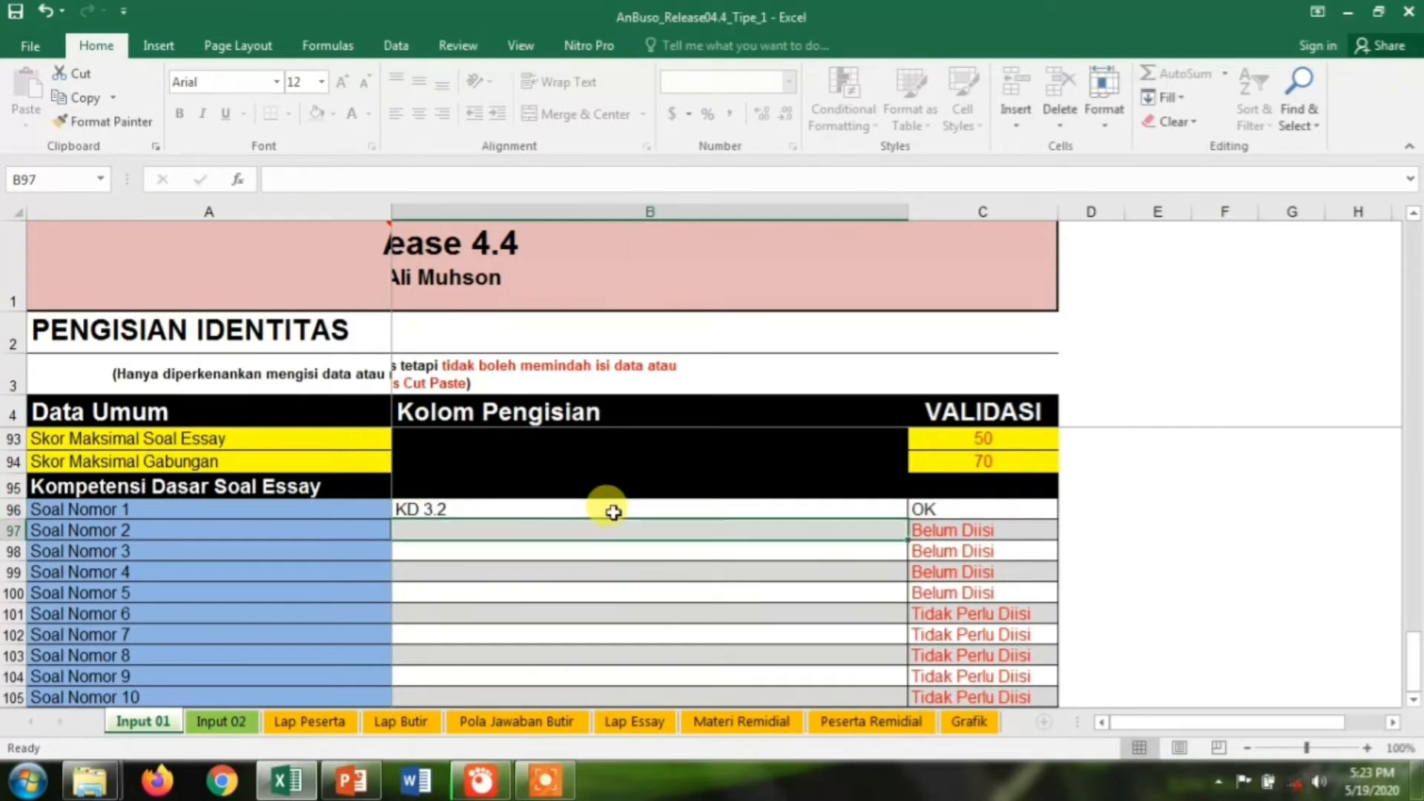
{"action": "type", "text": "KD 3.2"}
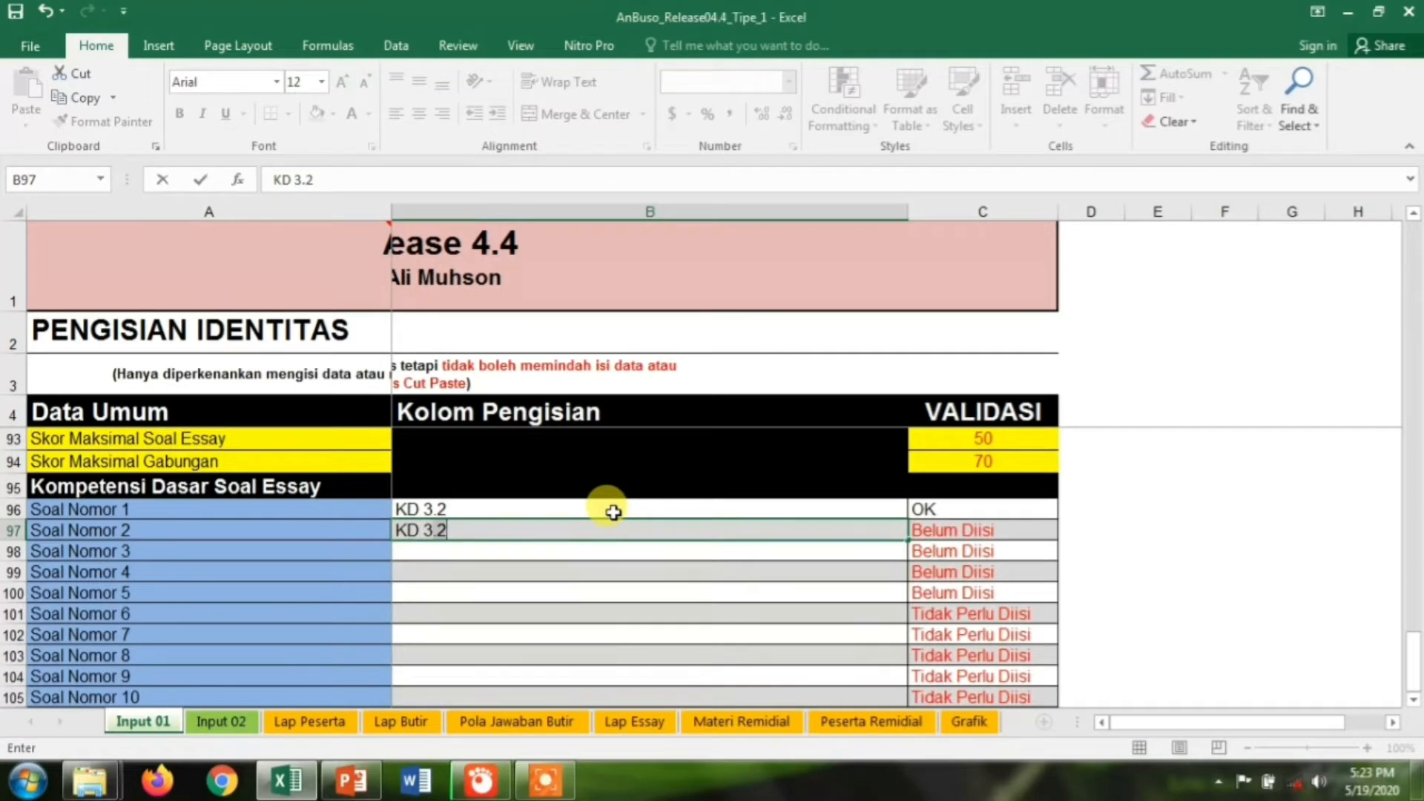
{"action": "key", "text": "BackSpace"}
{"action": "type", "text": "3"}
{"action": "key", "text": "Return"}
Assign KD 3.4, KD 3.5 and KD 1.4 to essay questions 3–5
{"action": "type", "text": "K"}
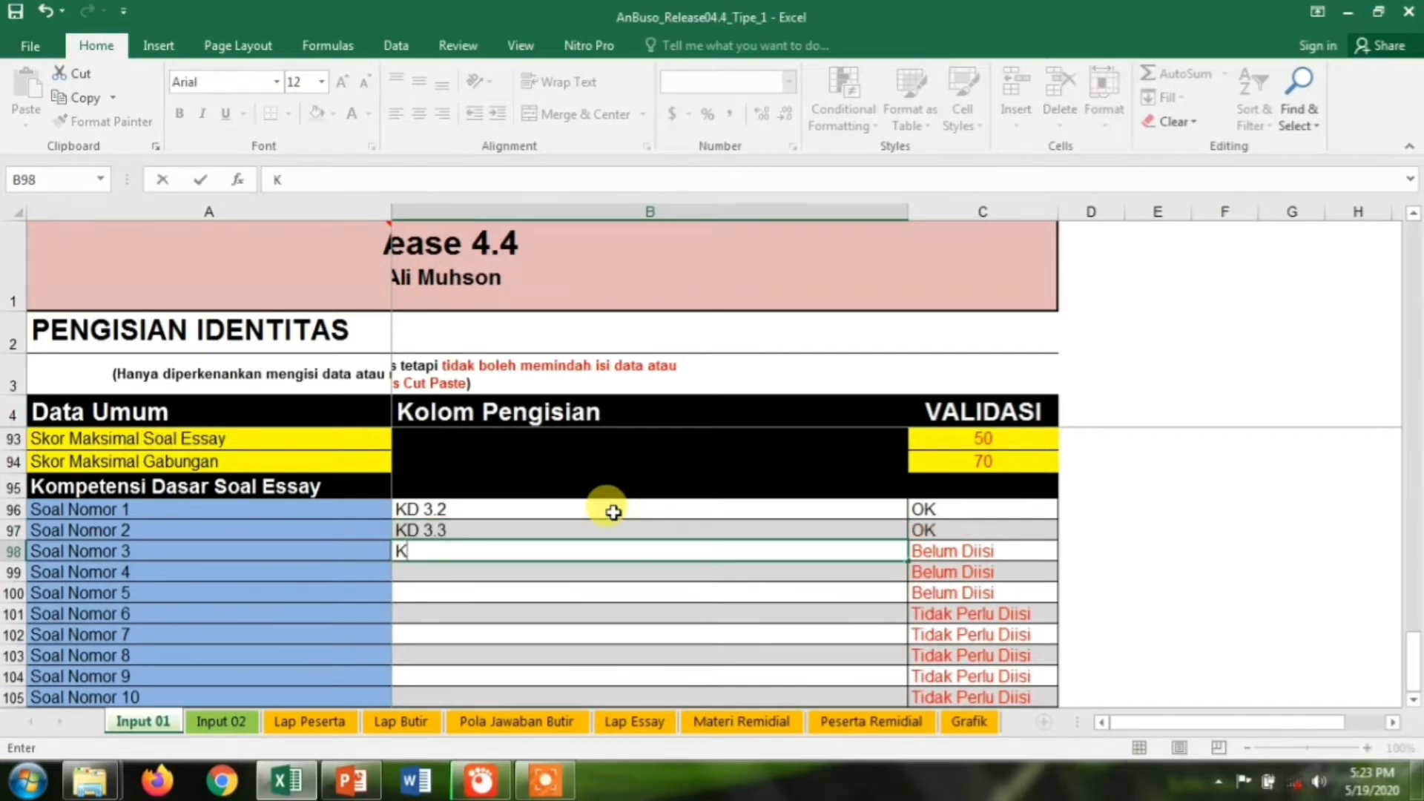
{"action": "type", "text": "D 3.4"}
{"action": "key", "text": "Return"}
{"action": "type", "text": "K"}
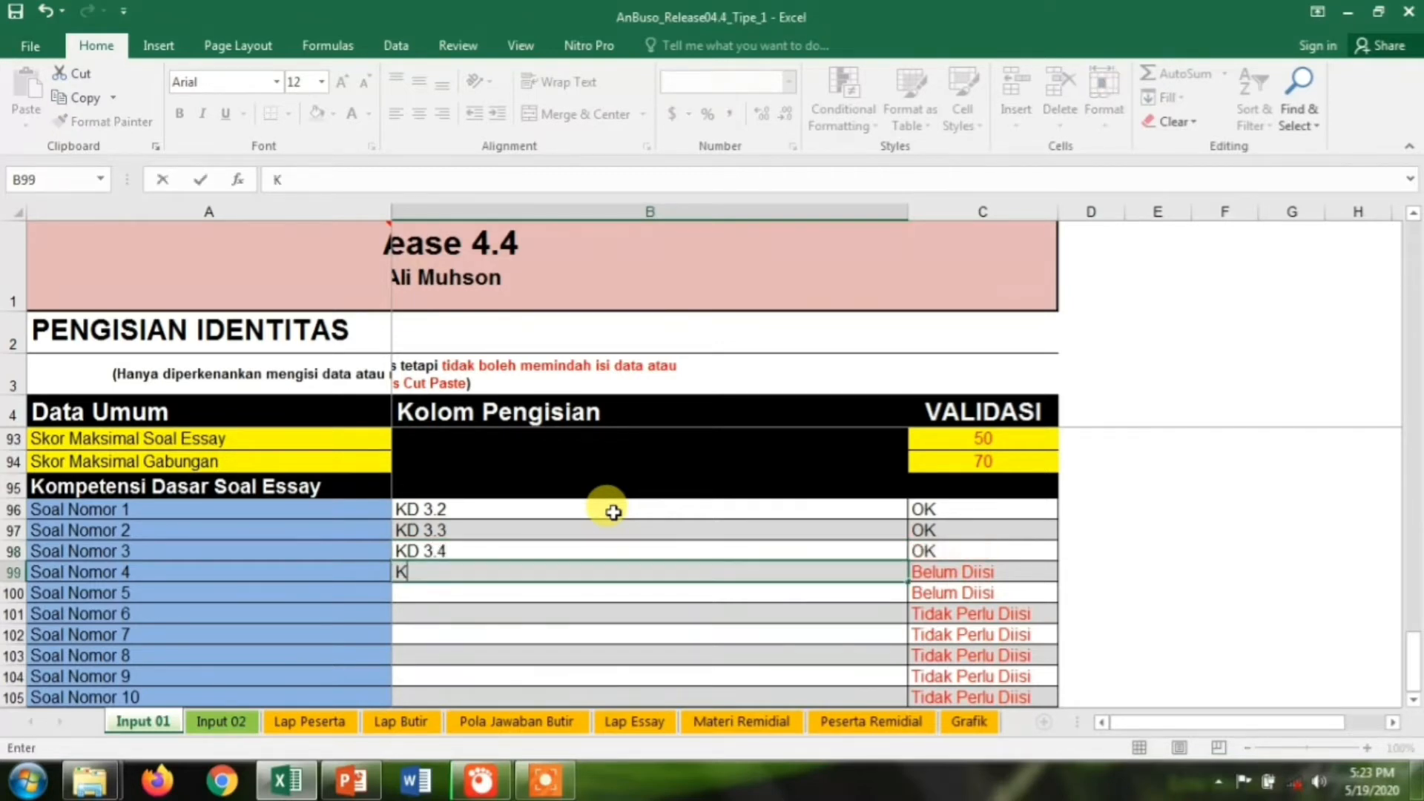
{"action": "type", "text": "D 3.5"}
{"action": "key", "text": "Return"}
{"action": "type", "text": "KD"}
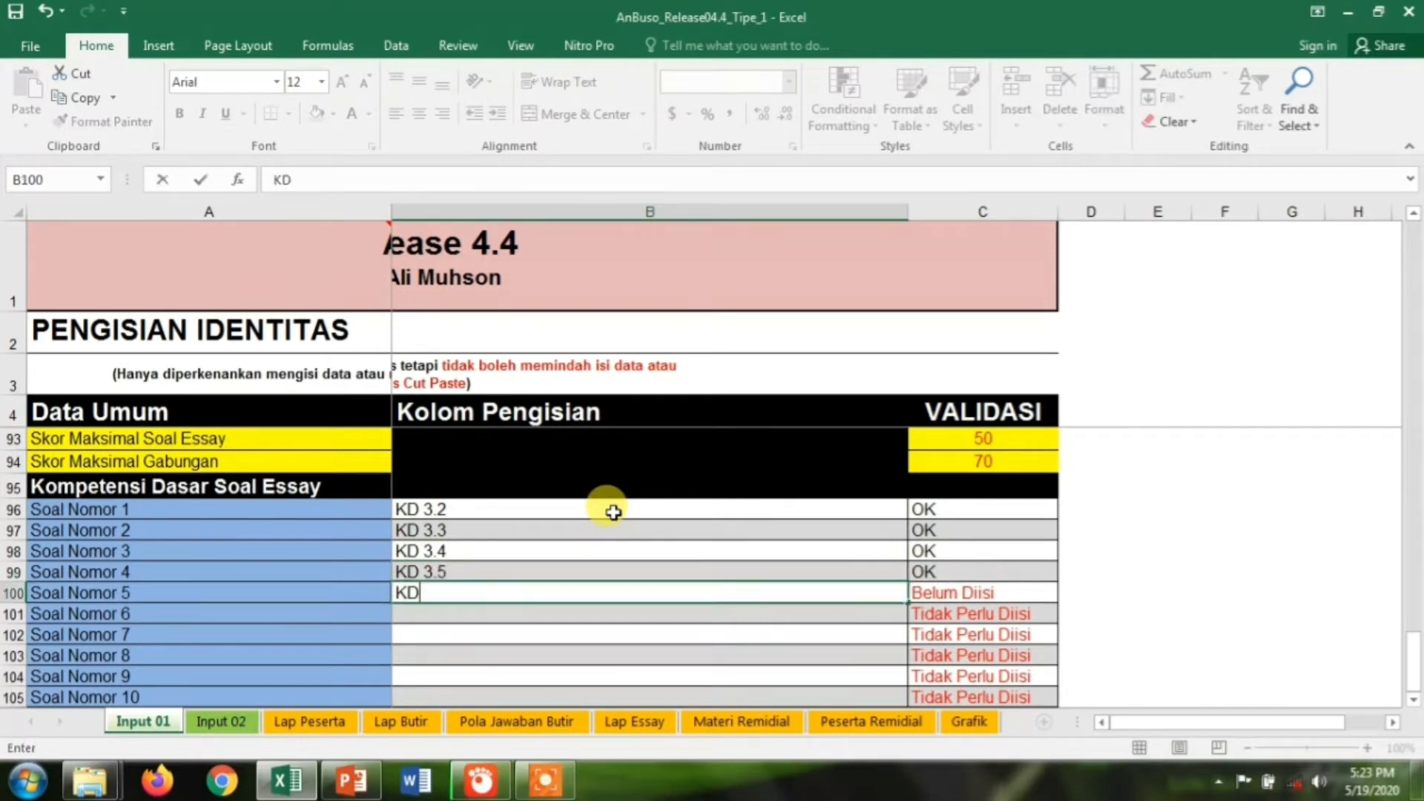
{"action": "type", "text": " 1.4"}
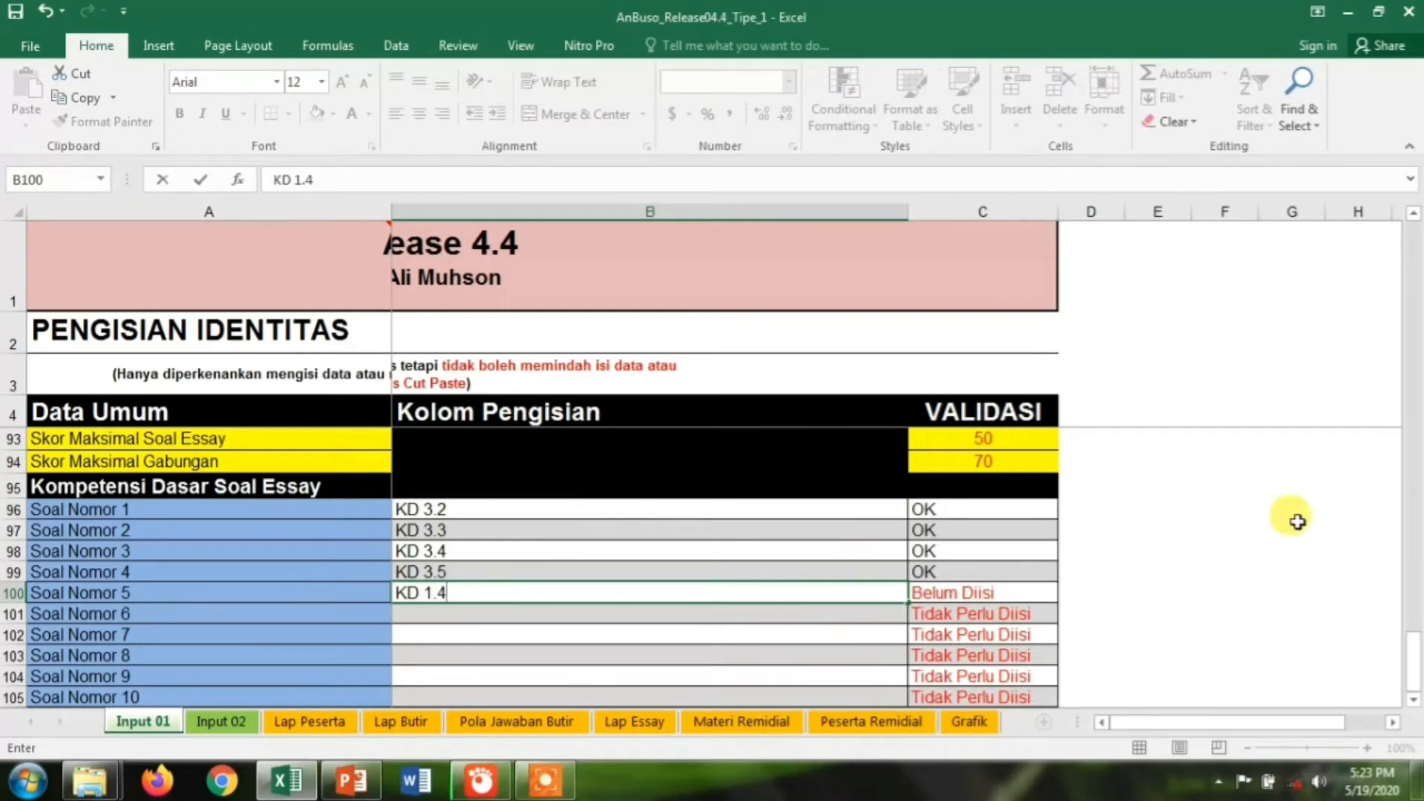
{"action": "left_click_drag", "start_coordinate": [1411, 667], "coordinate": [1413, 673]}
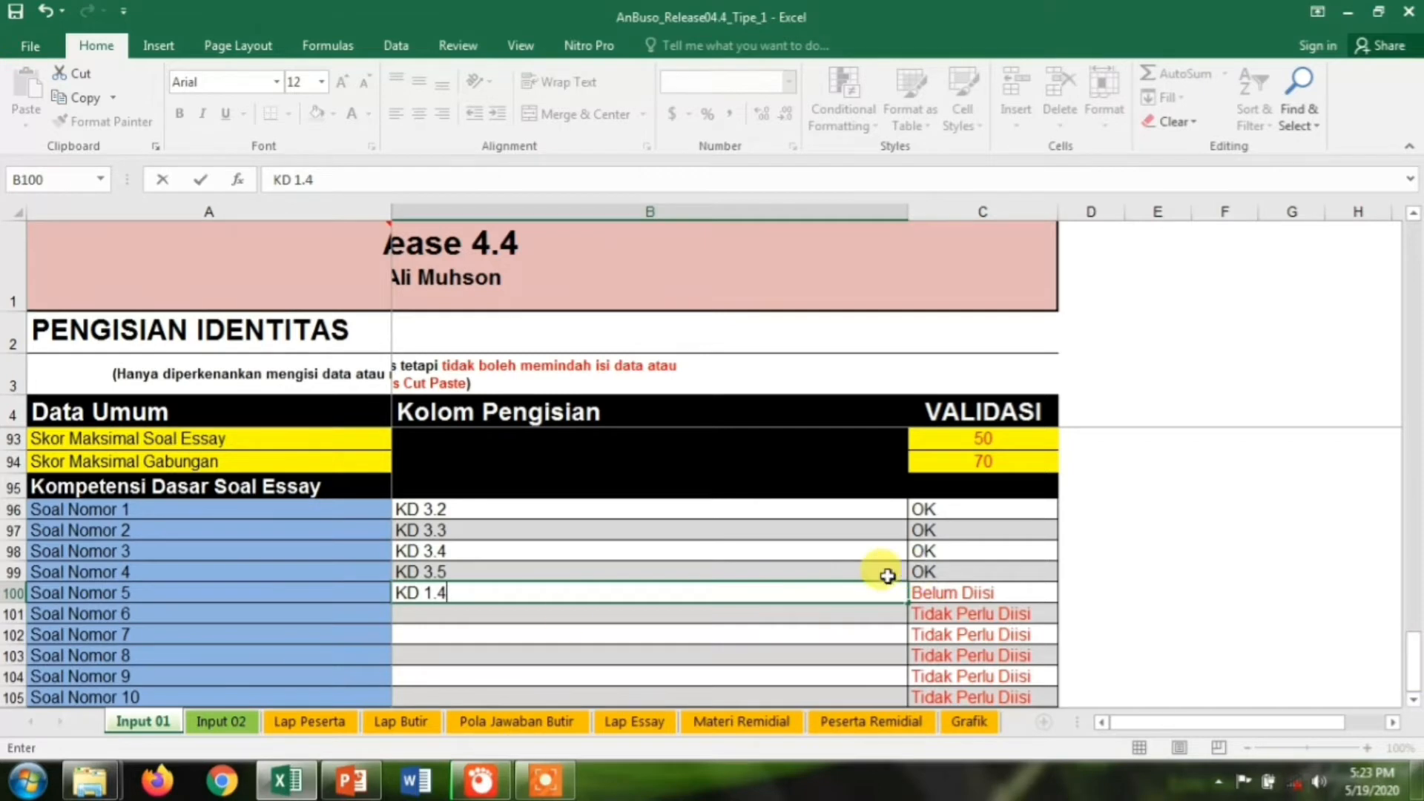
Switch to the Input 02 sheet and enter the first five students' names in the Nama column
{"action": "left_click", "coordinate": [223, 722]}
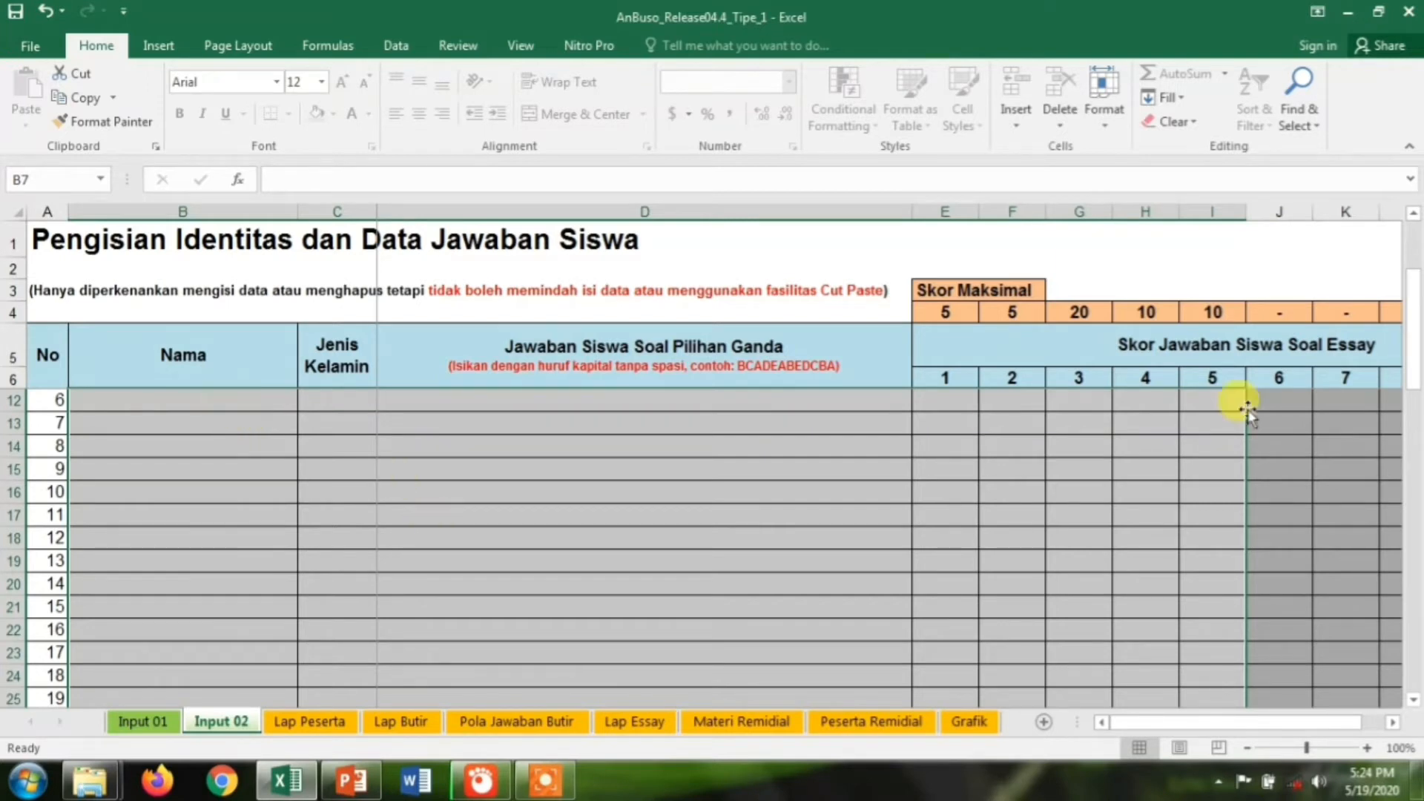
{"action": "left_click_drag", "start_coordinate": [1416, 343], "coordinate": [1416, 261]}
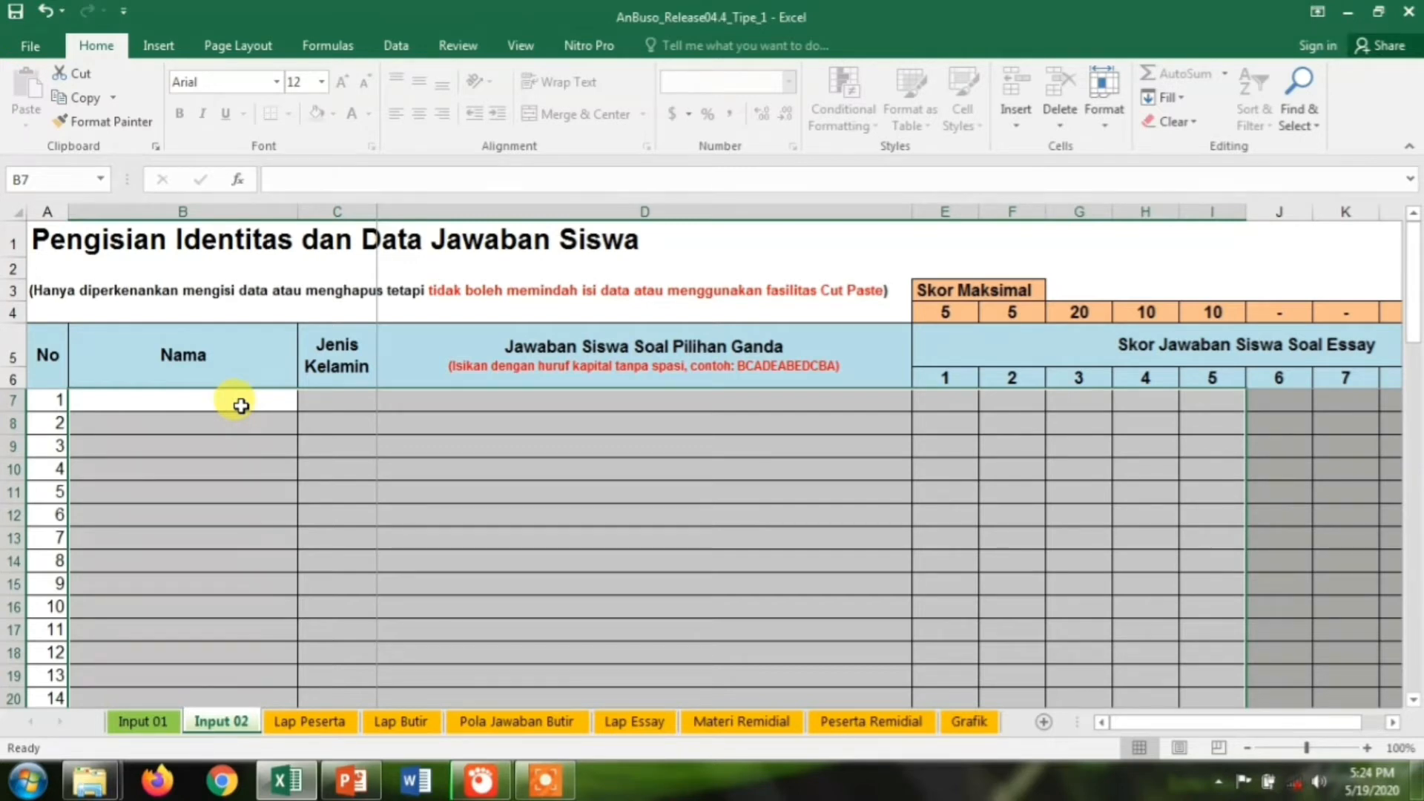
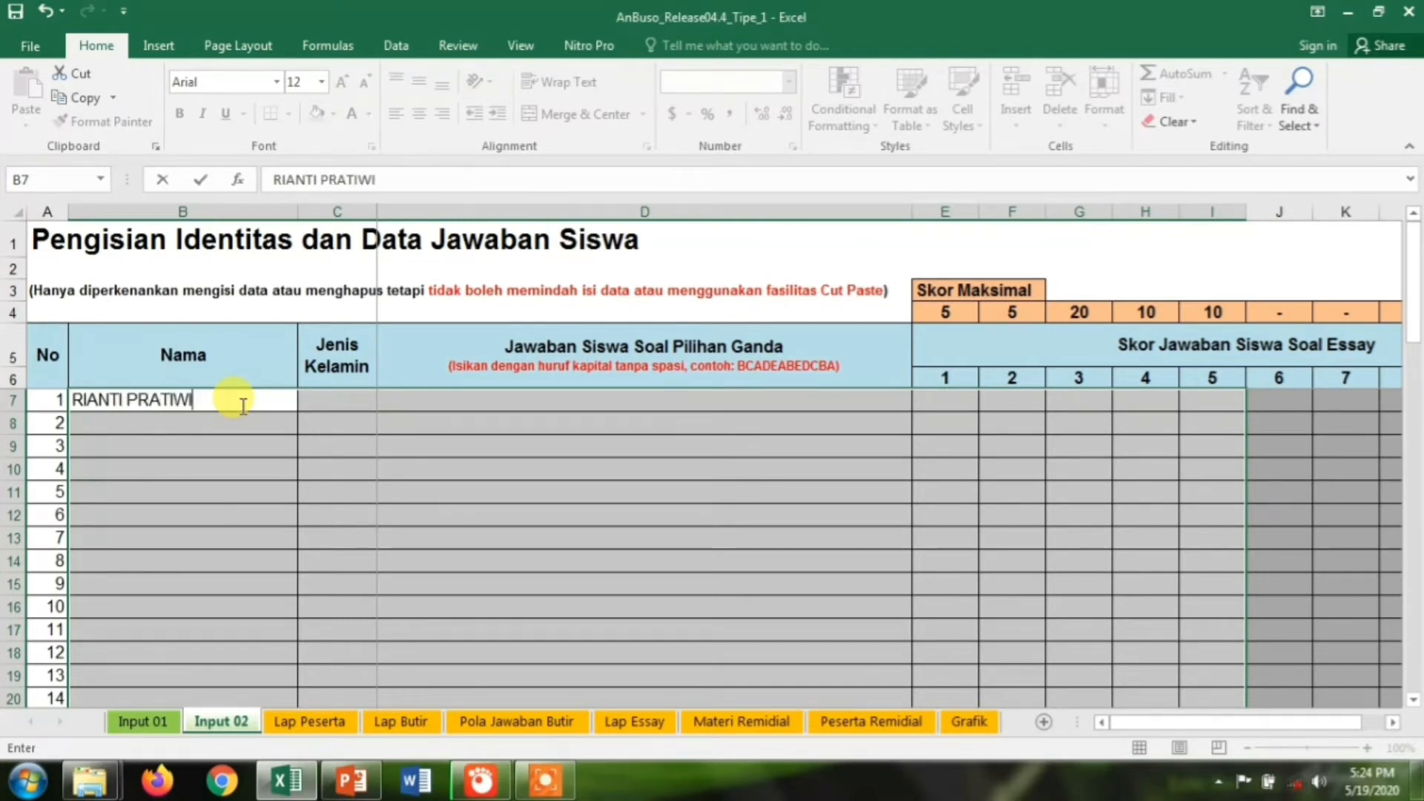
{"action": "key", "text": "Return"}
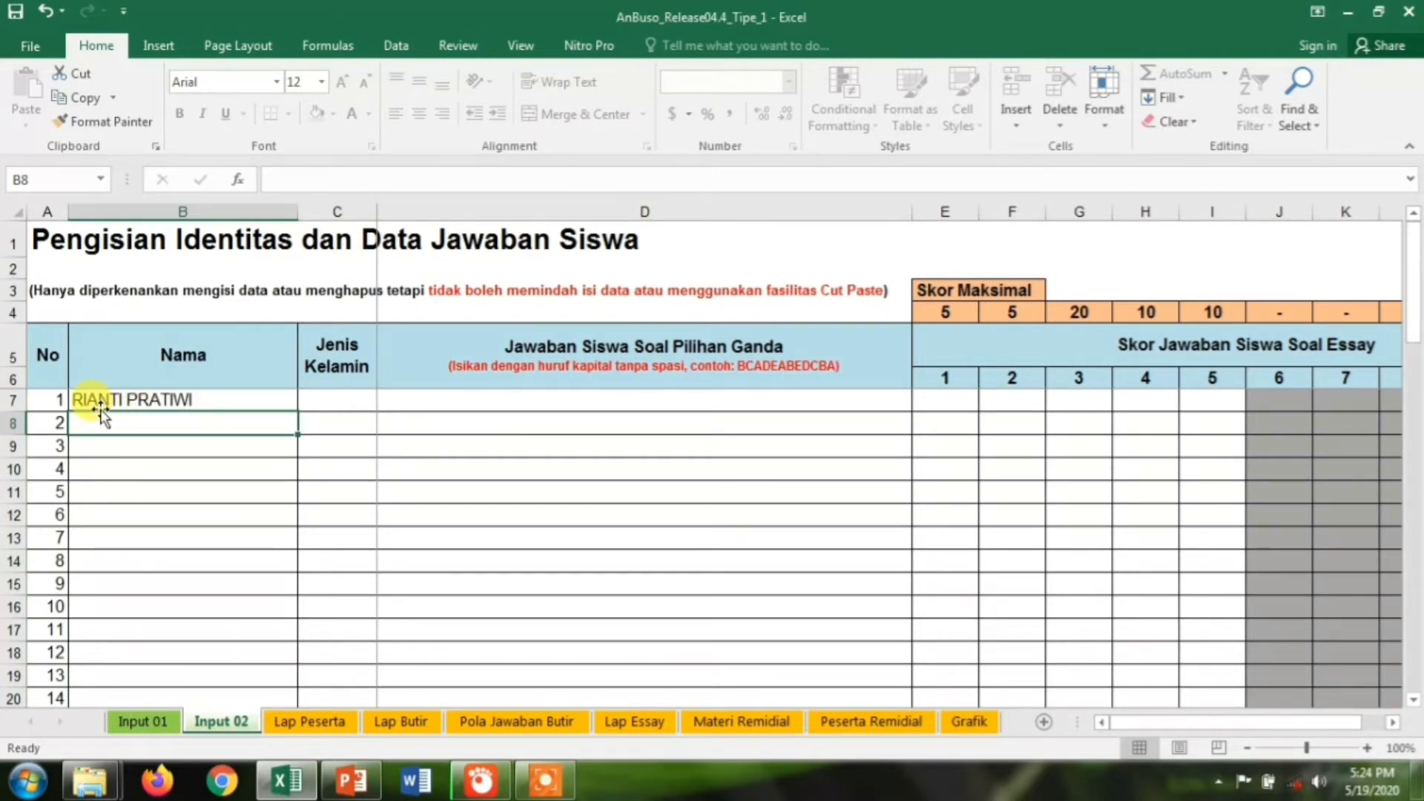
{"action": "type", "text": "N IV"}
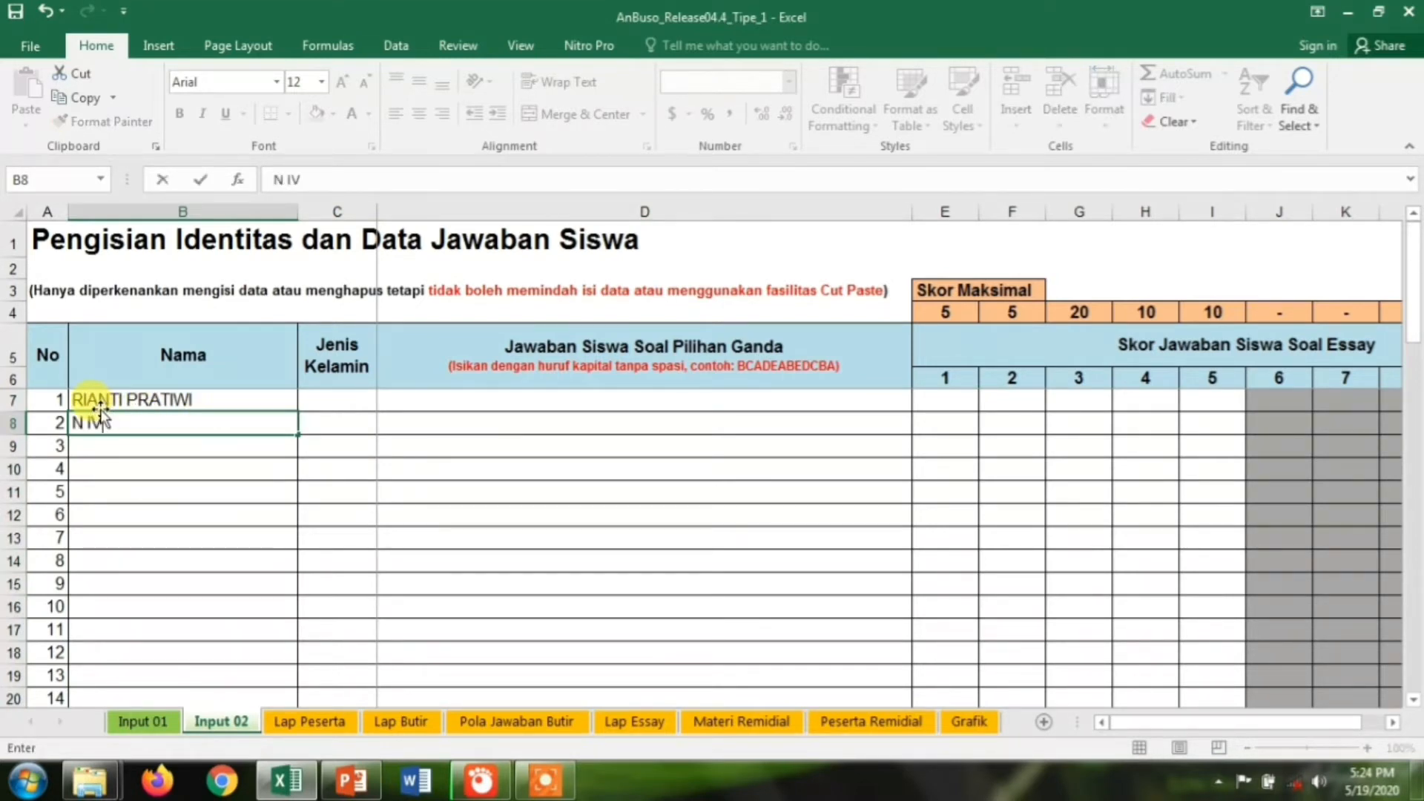
{"action": "type", "text": "AN B.L"}
{"action": "key", "text": "Return"}
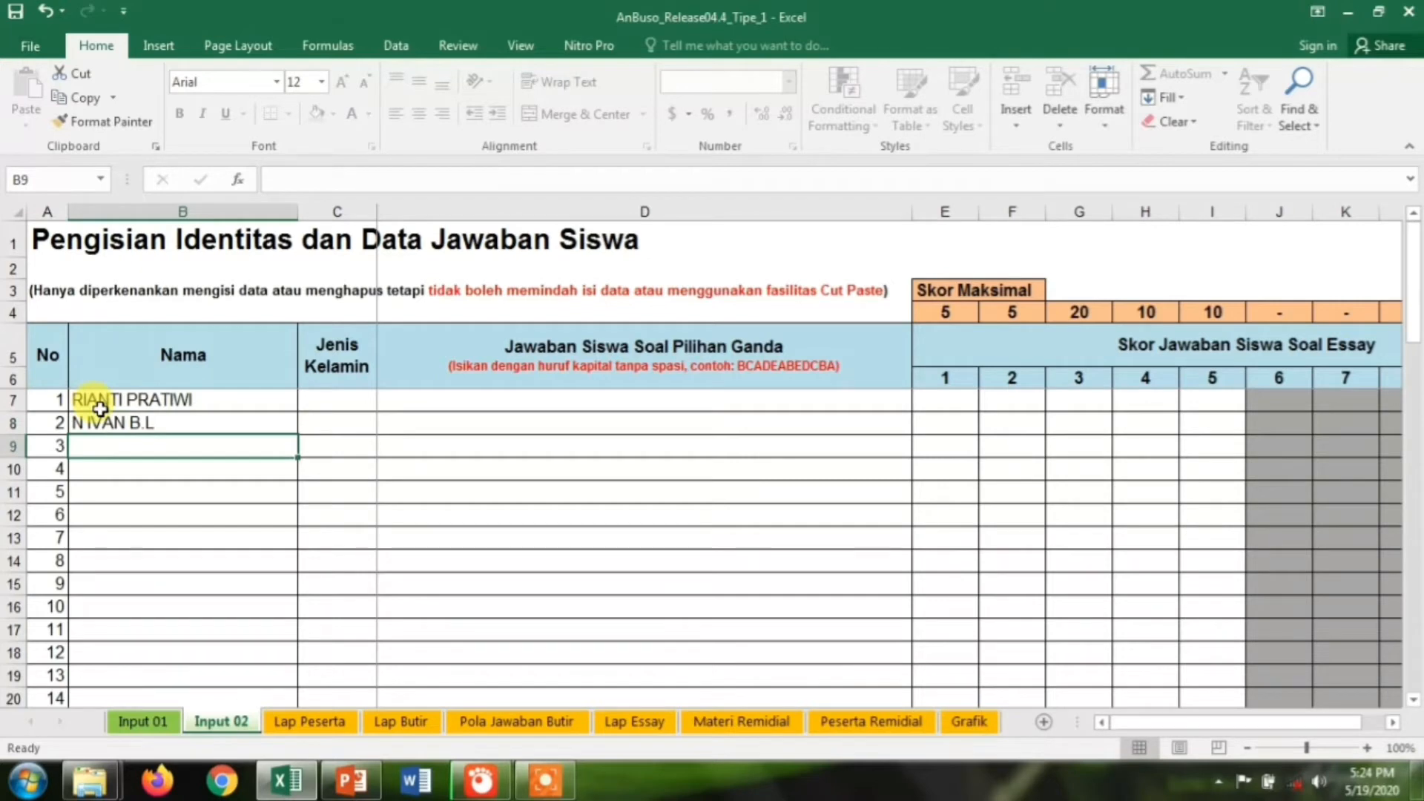
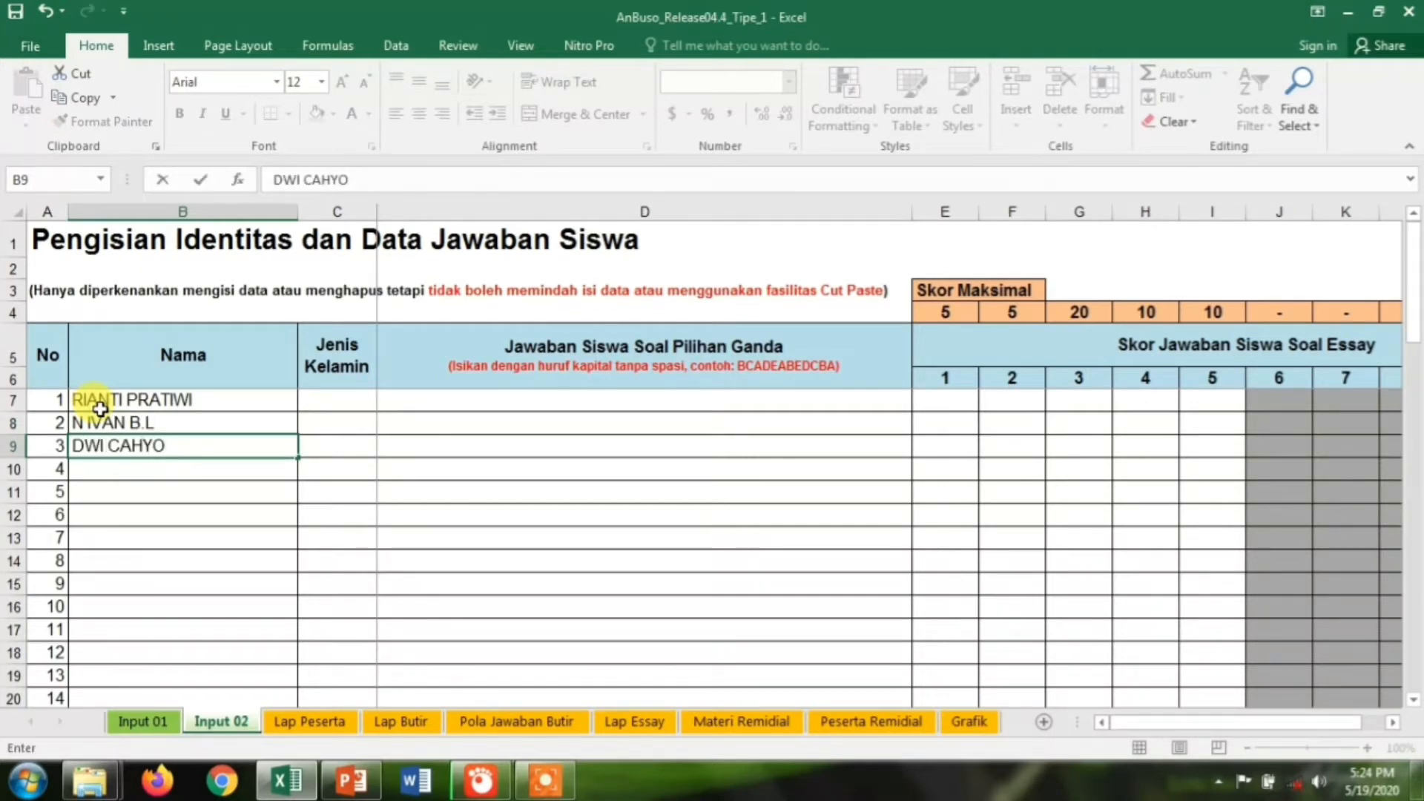
{"action": "key", "text": "Return"}
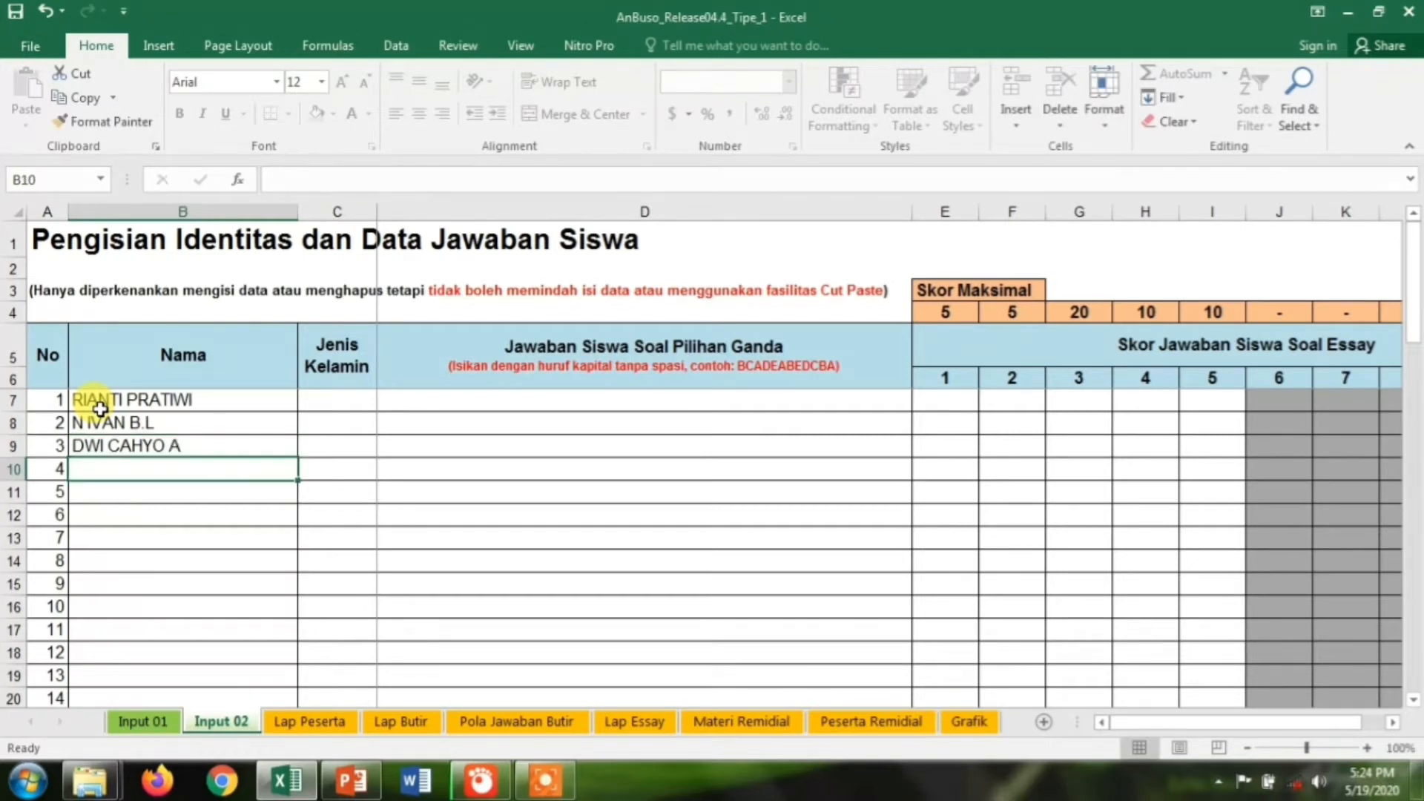
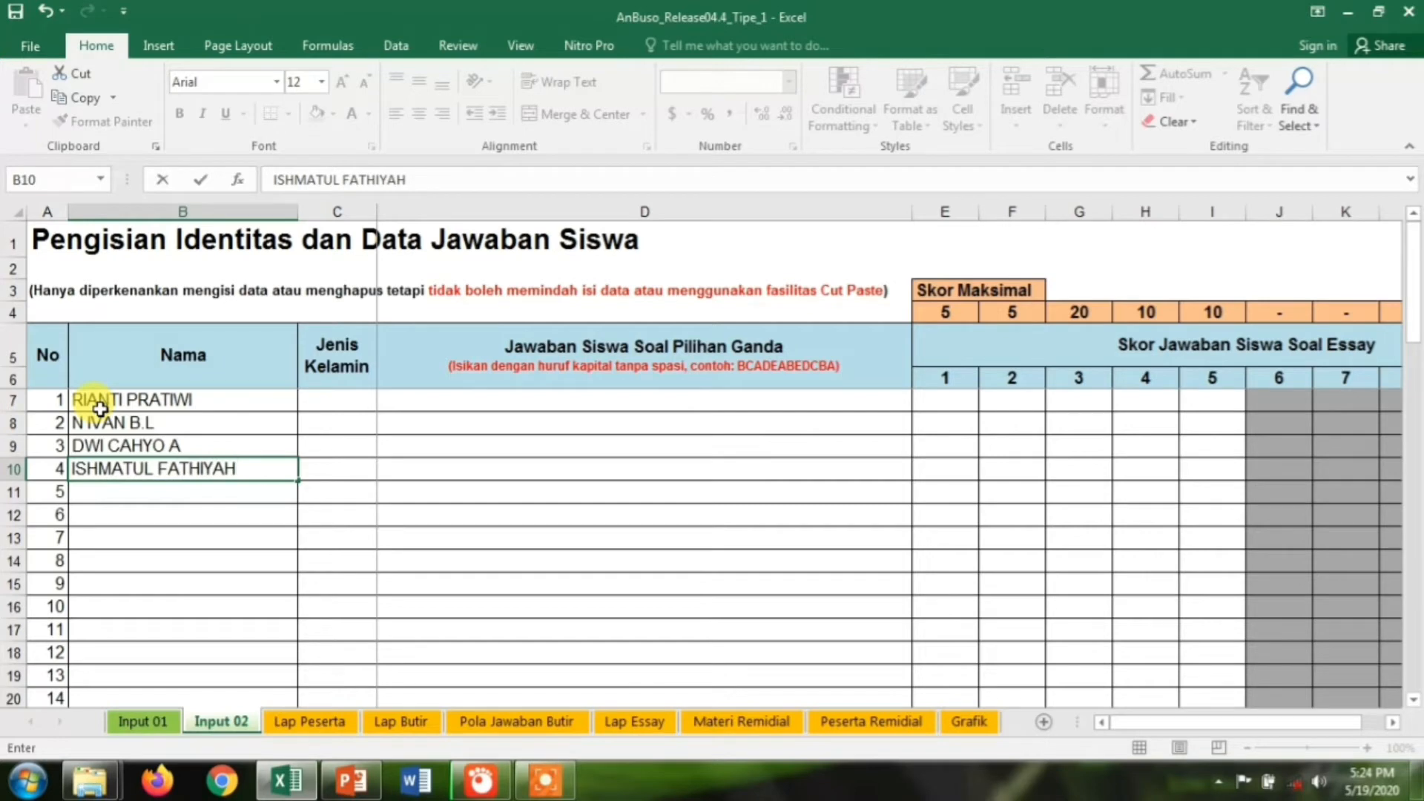
{"action": "key", "text": "Return"}
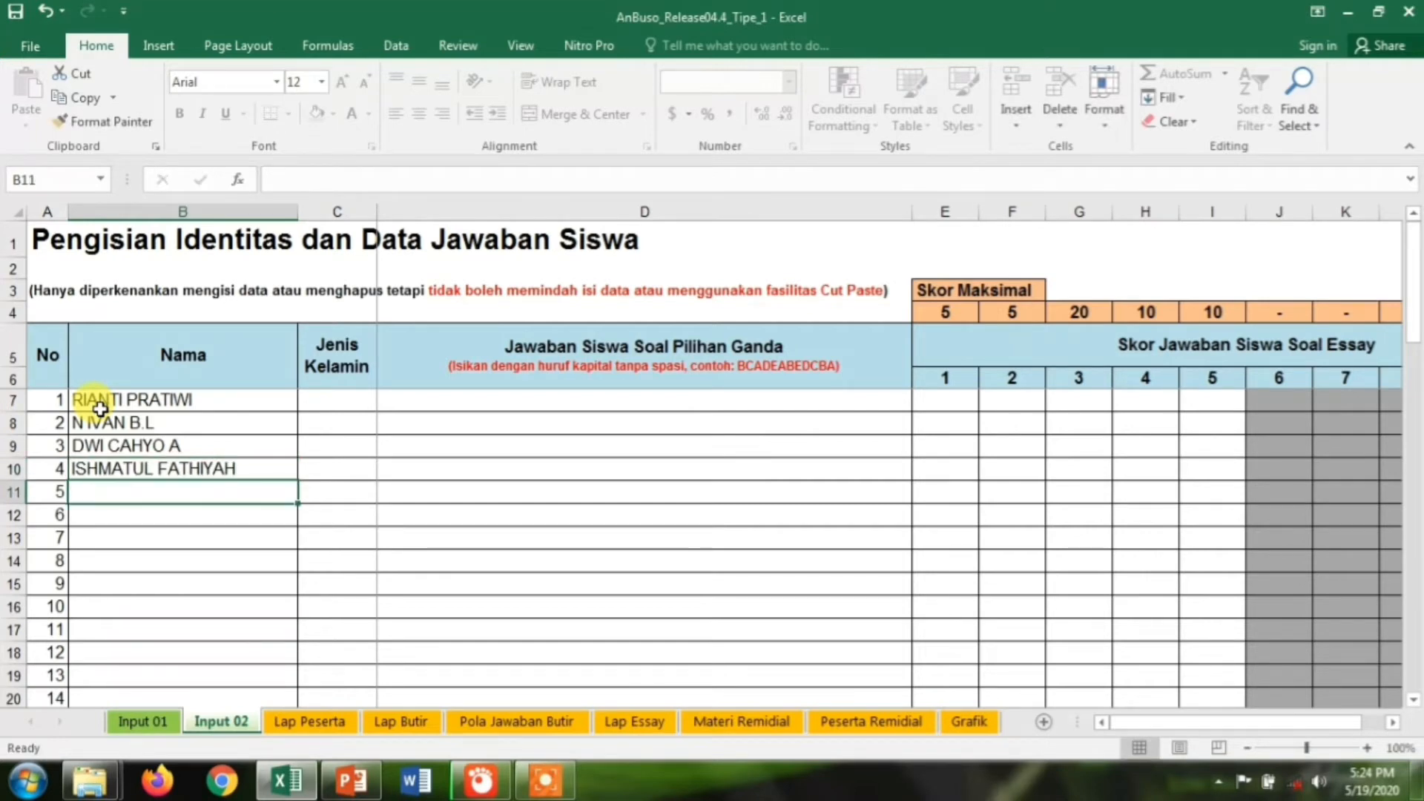
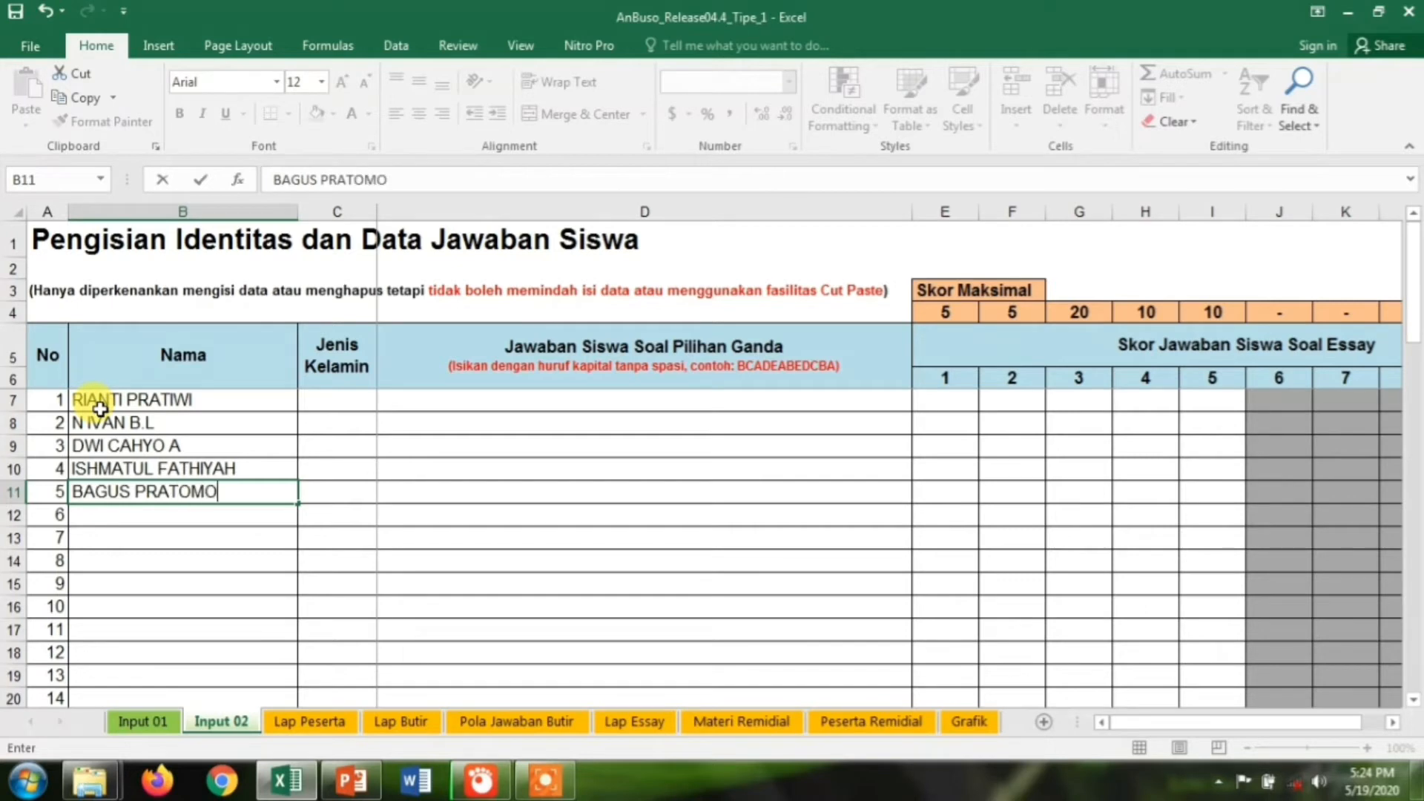
{"action": "key", "text": "Return"}
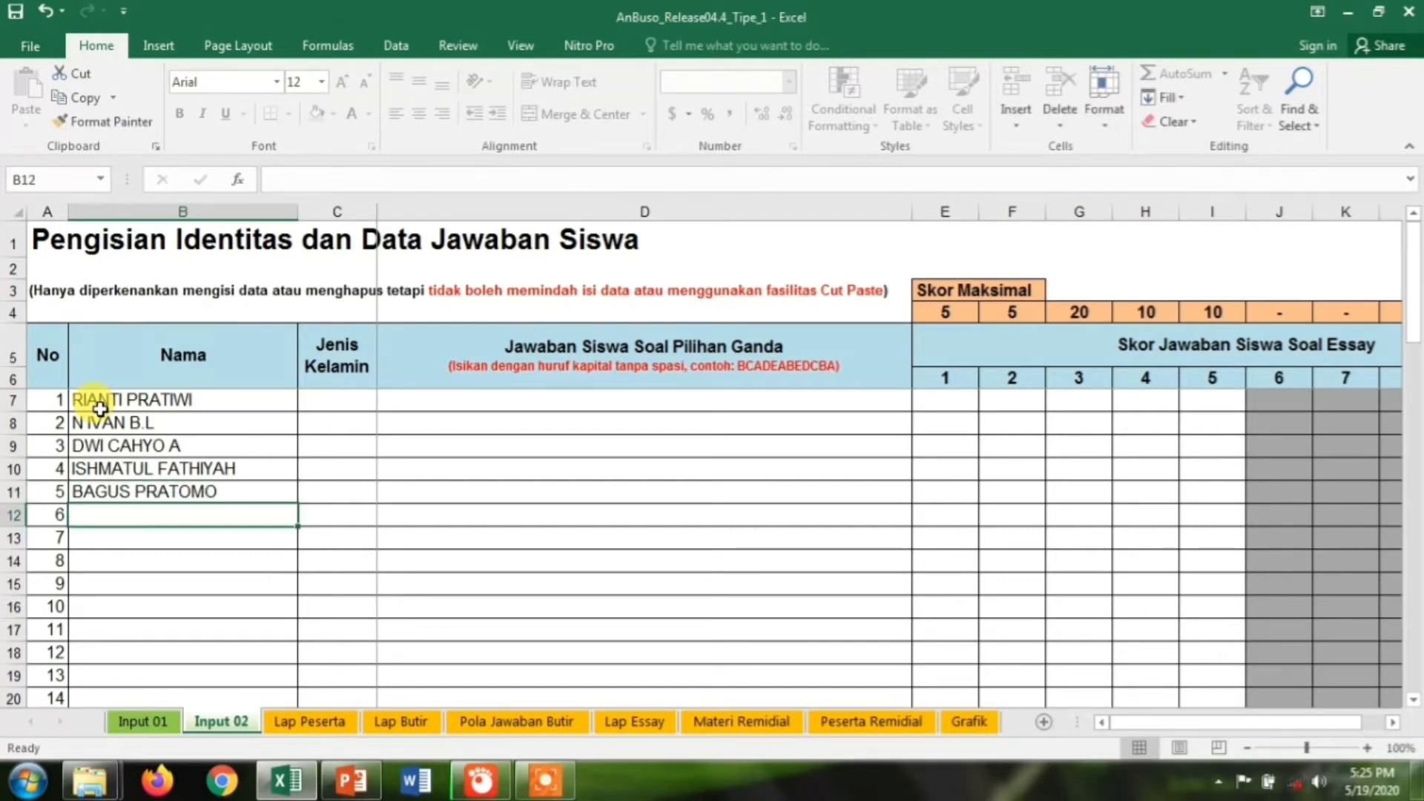
Enter the names of students 6 through 12 in the Nama column
{"action": "type", "text": "R "}
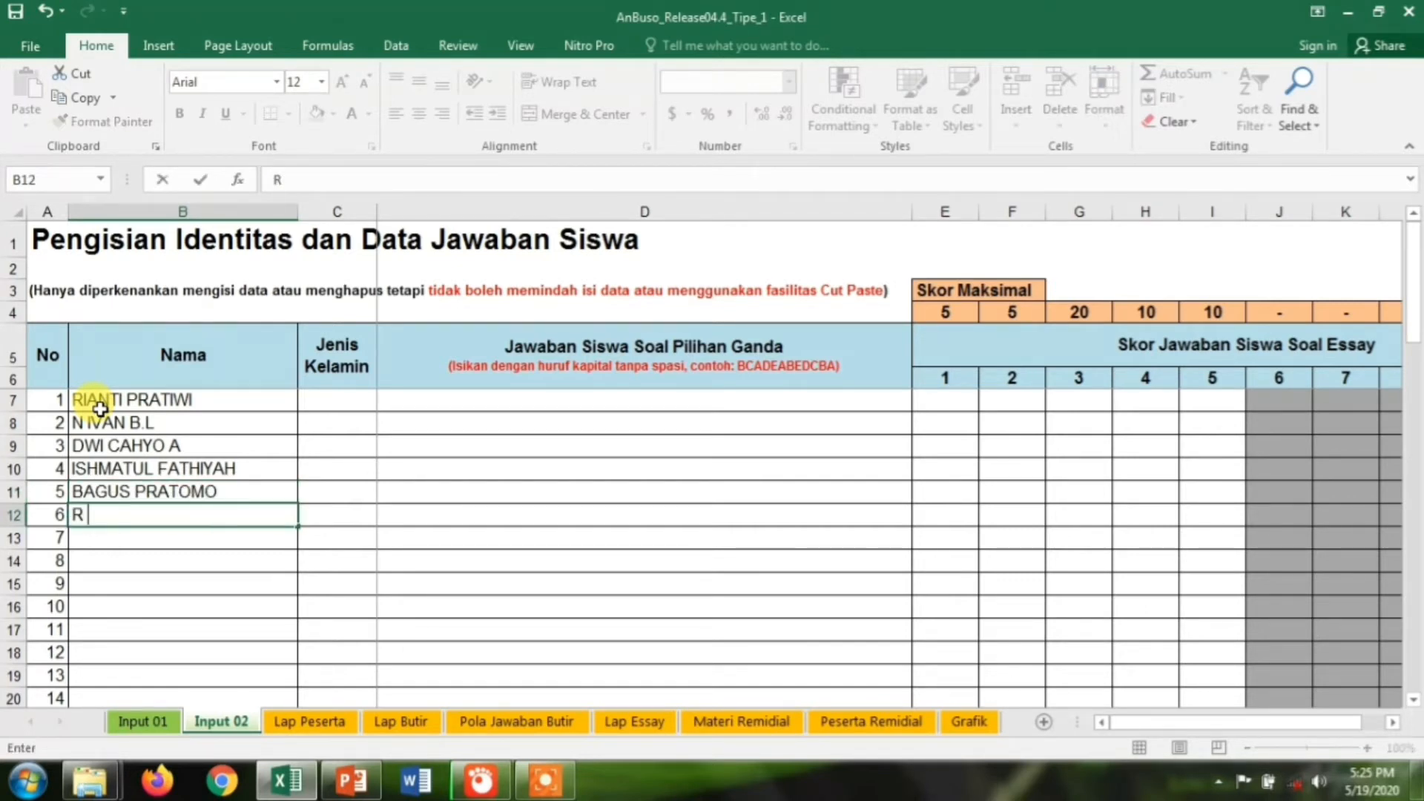
{"action": "type", "text": "BRATA"}
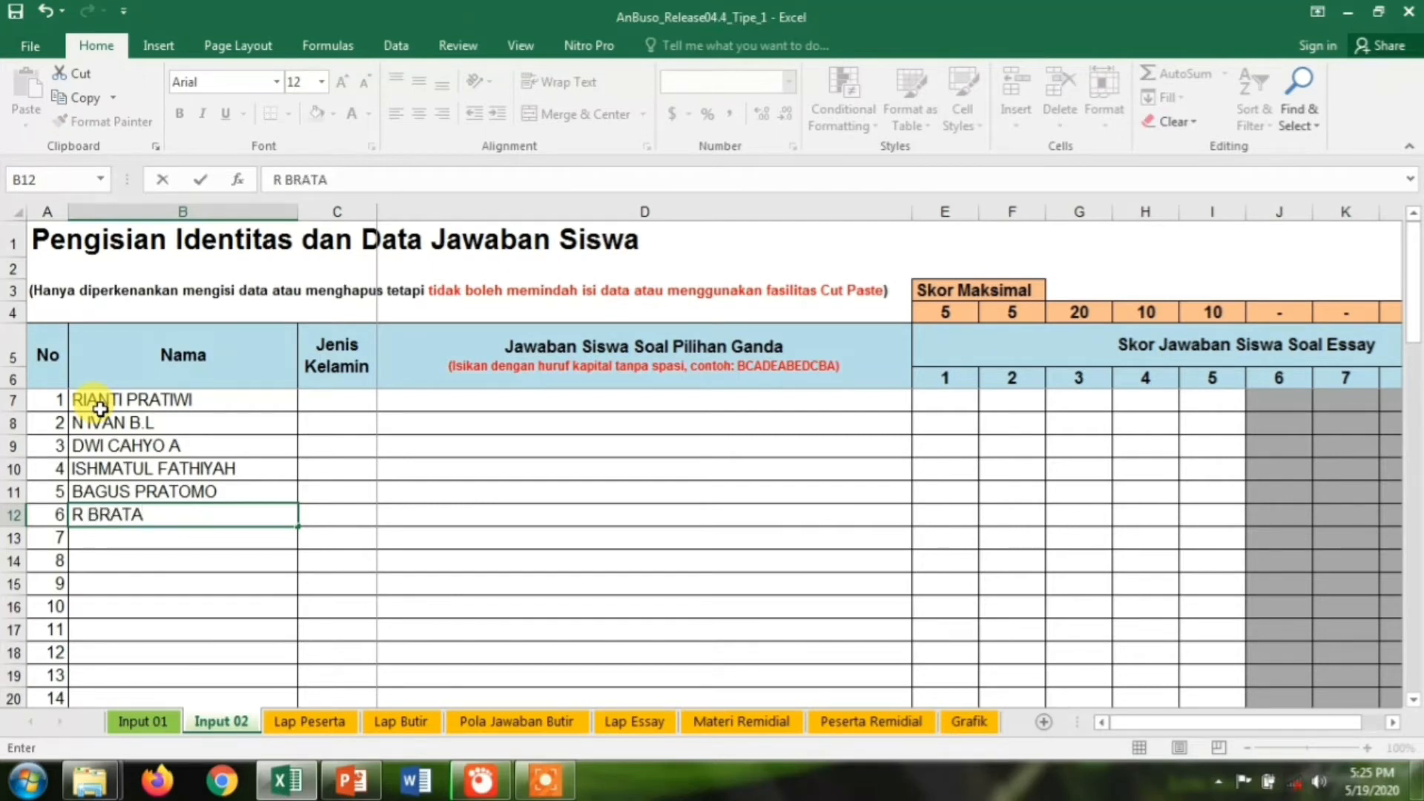
{"action": "key", "text": "Return"}
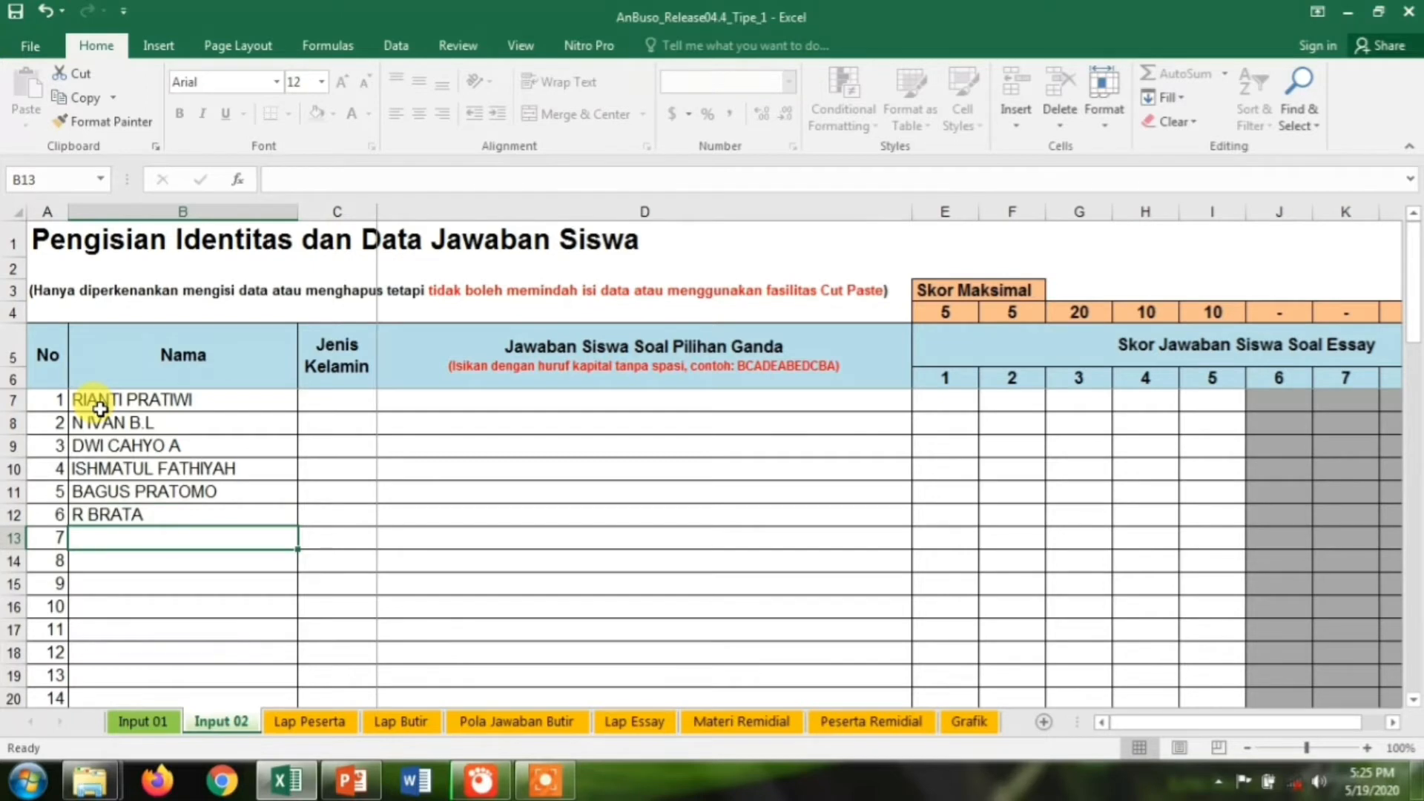
{"action": "type", "text": "LILIANA"}
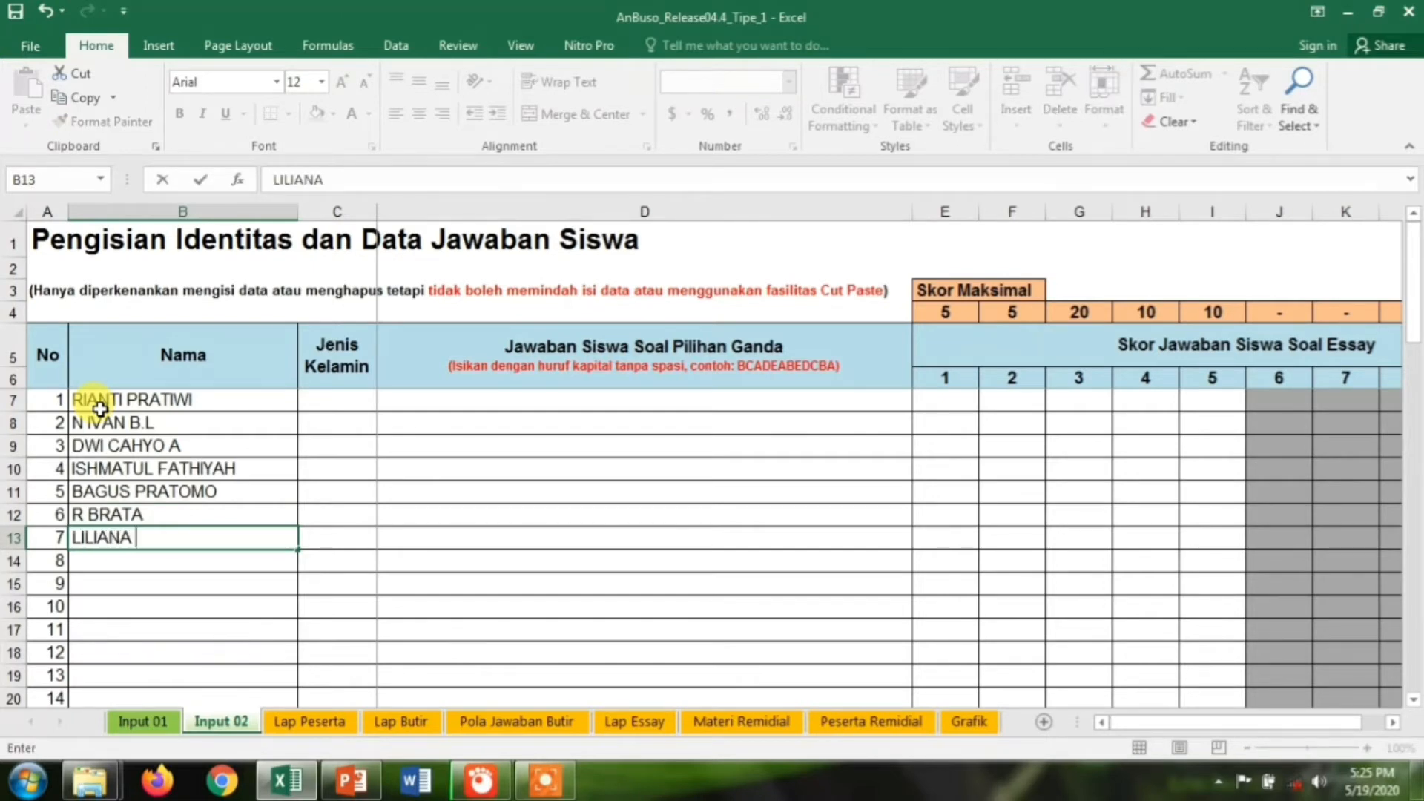
{"action": "type", "text": " R"}
{"action": "key", "text": "Return"}
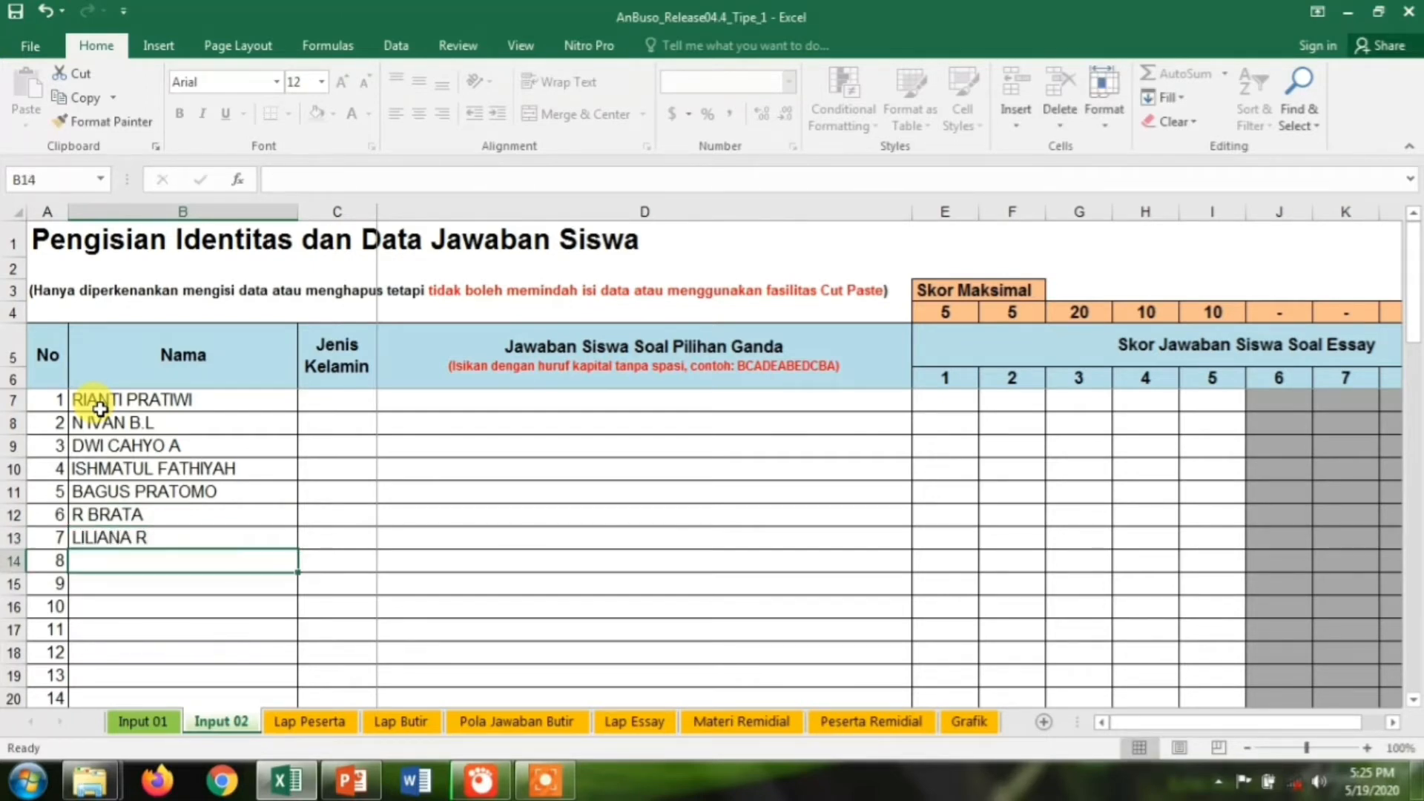
{"action": "type", "text": "R"}
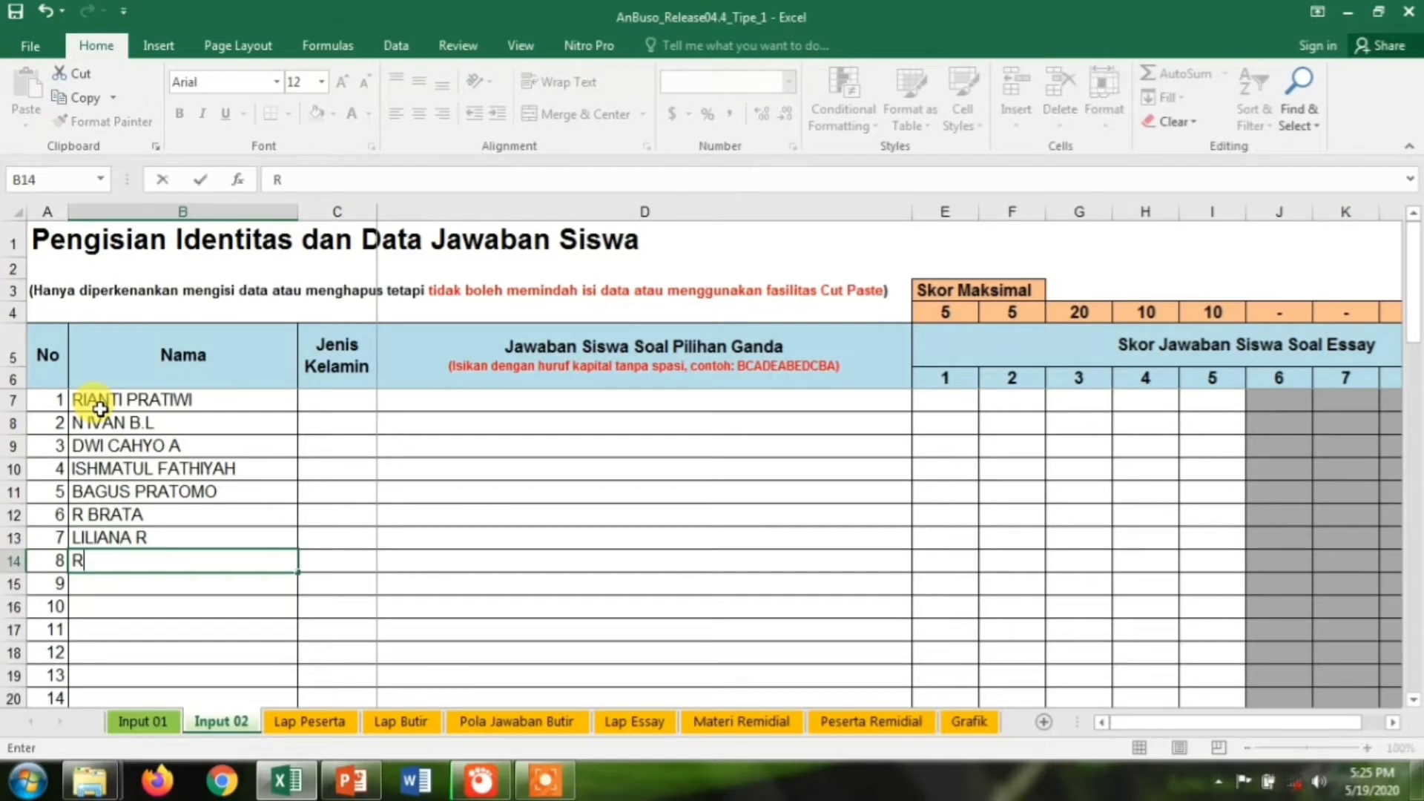
{"action": "type", "text": "IYAN A"}
{"action": "key", "text": "Return"}
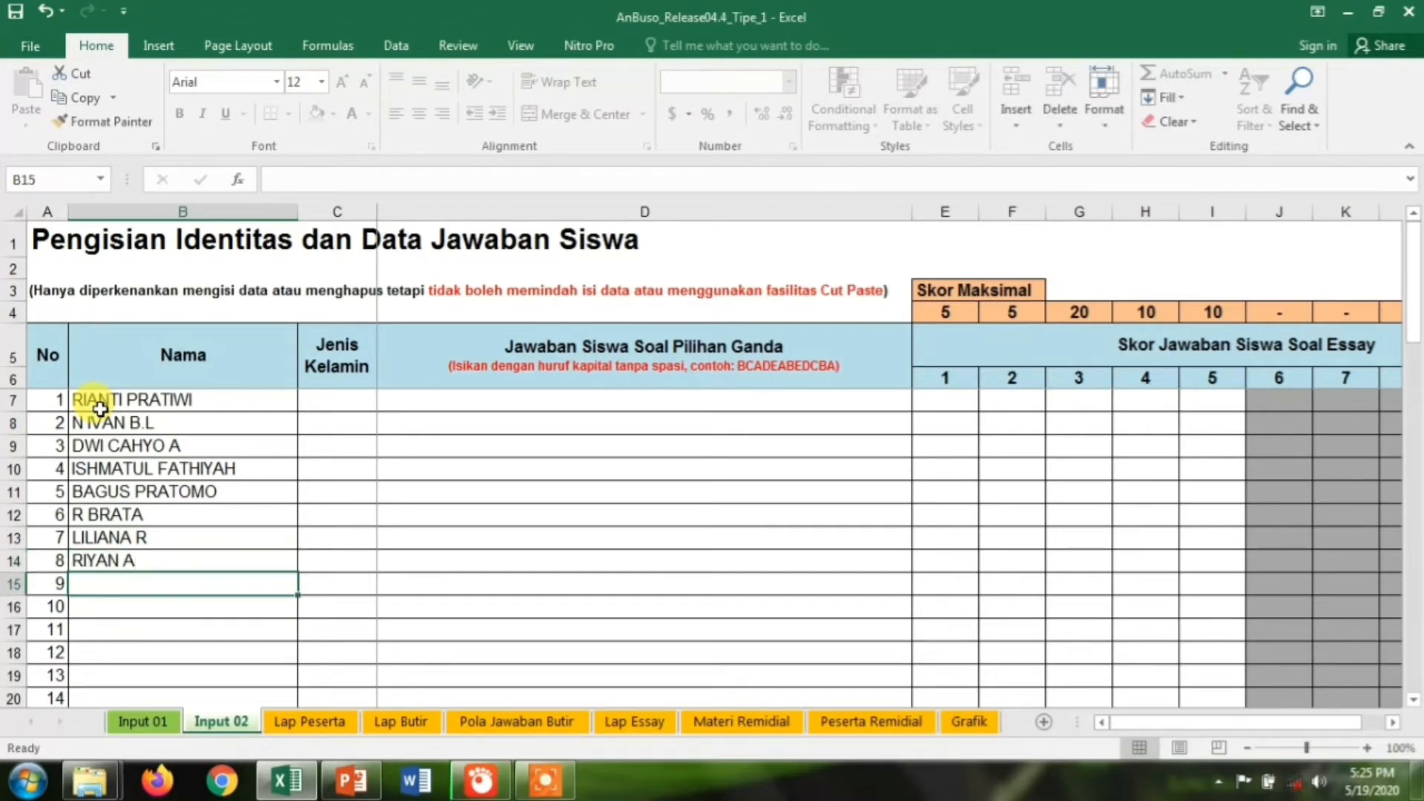
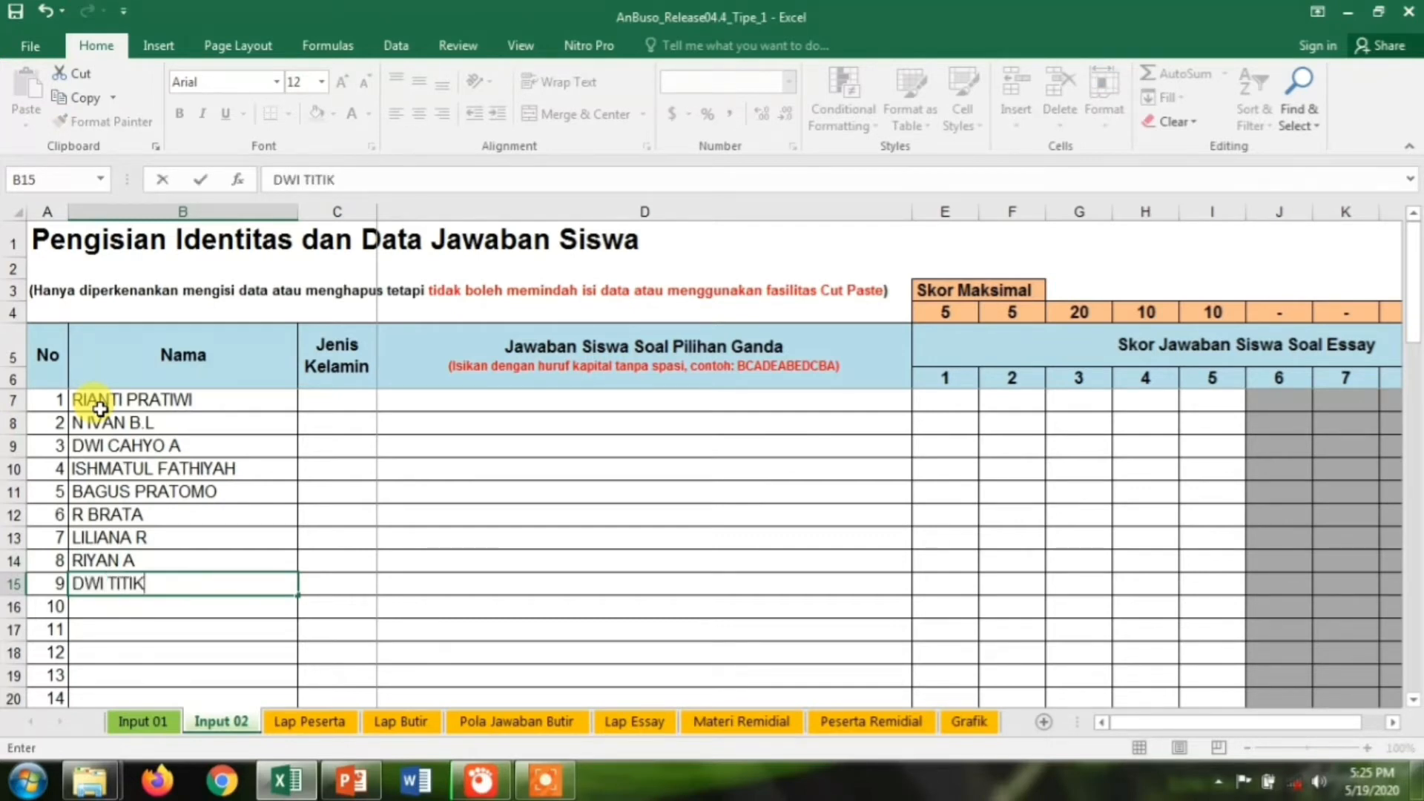
{"action": "key", "text": "Return"}
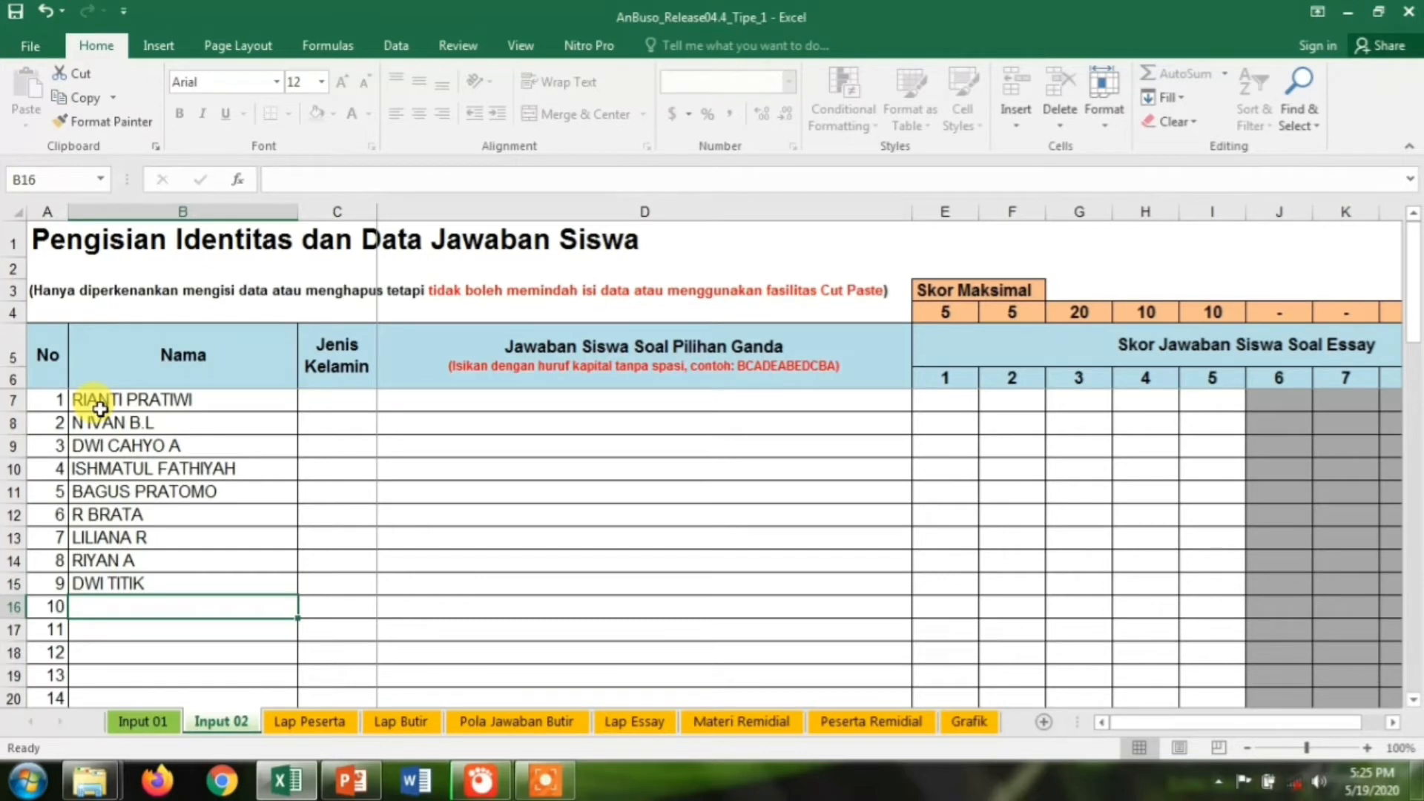
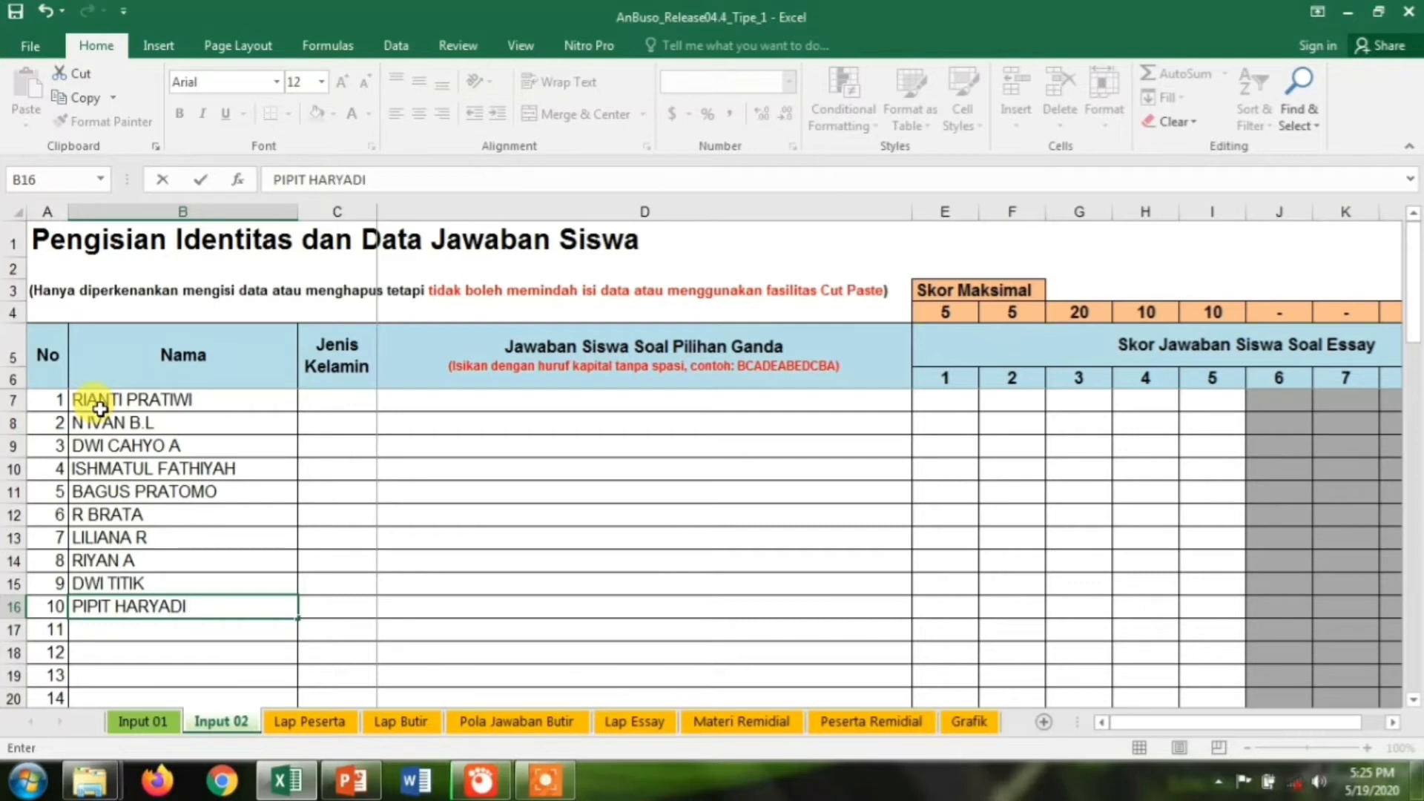
{"action": "key", "text": "Return"}
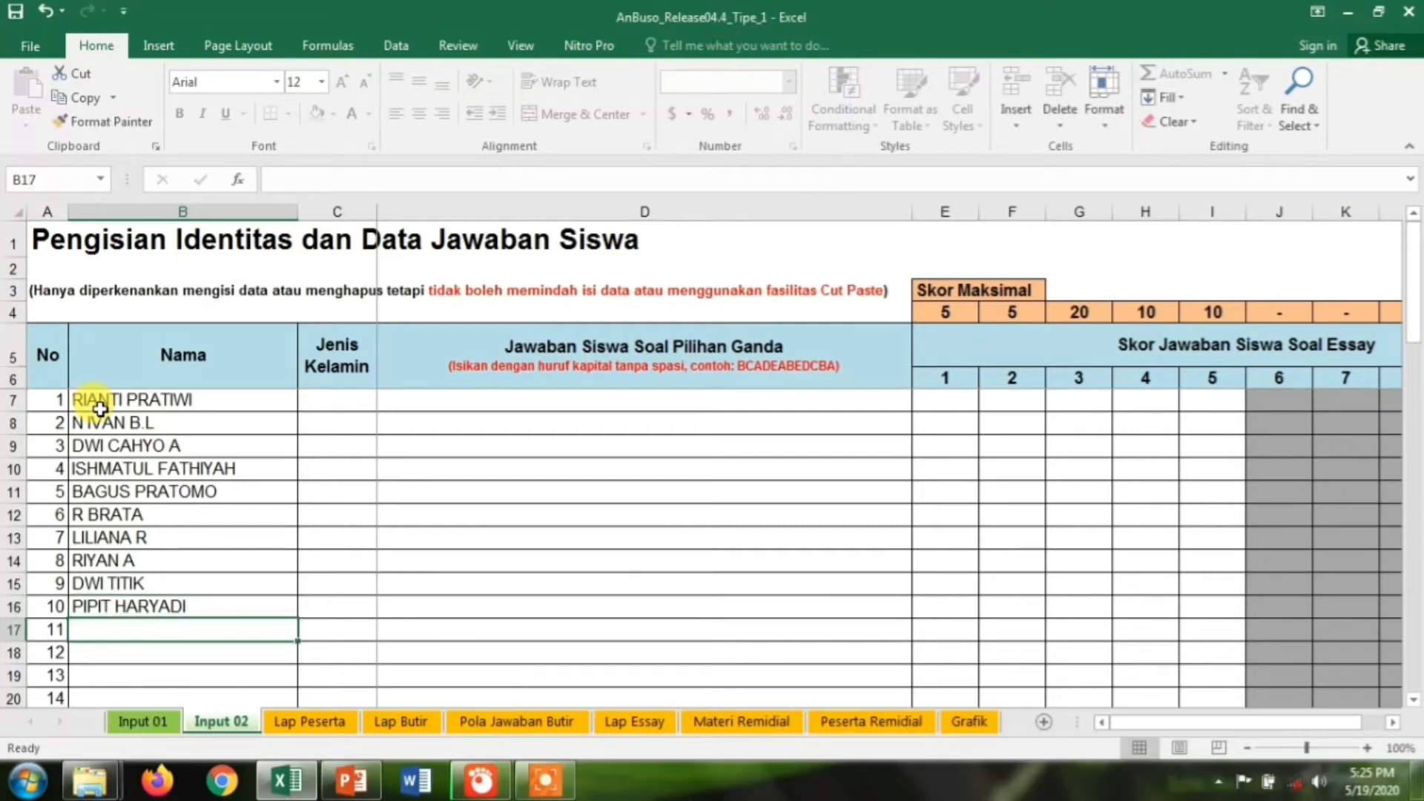
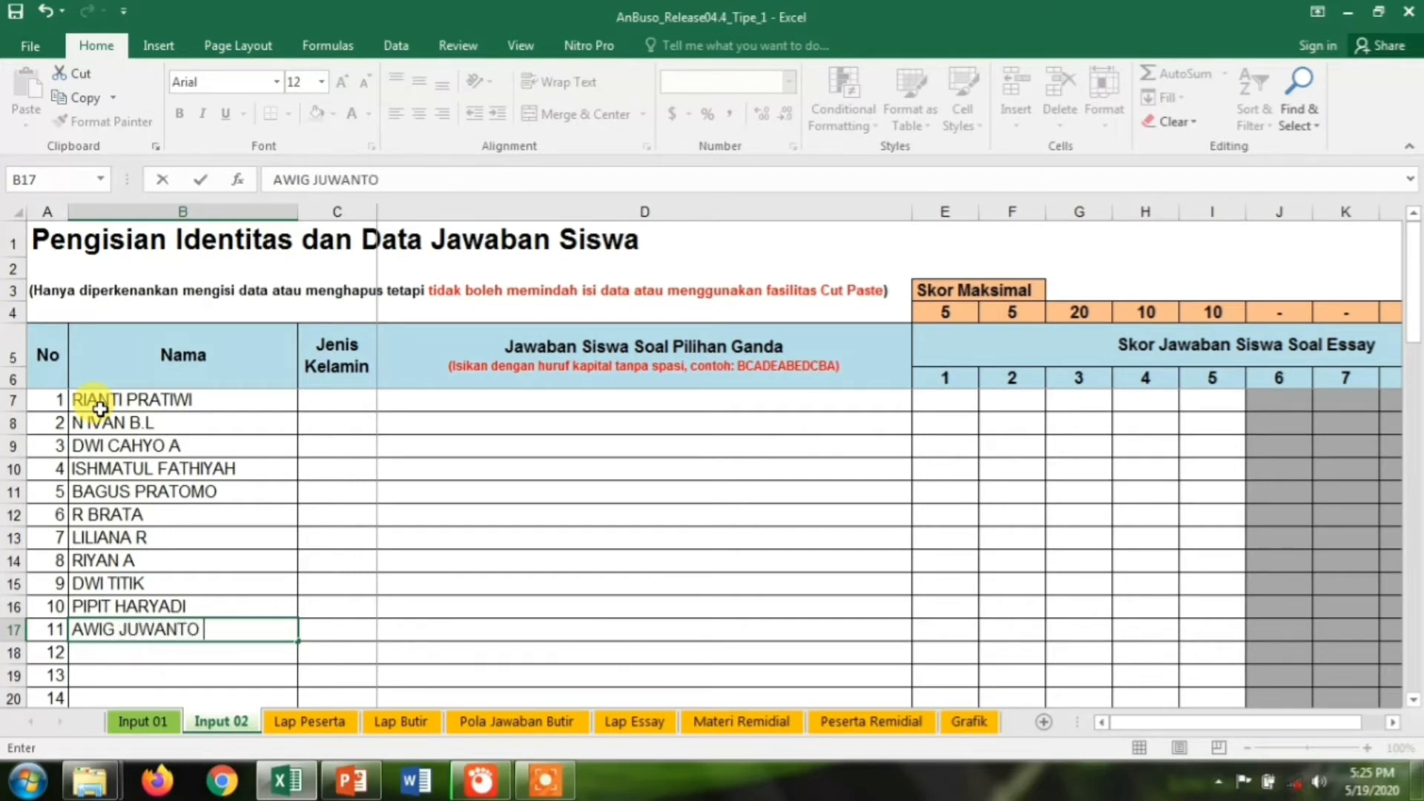
{"action": "key", "text": "ctrl+Return"}
{"action": "key", "text": "Return"}
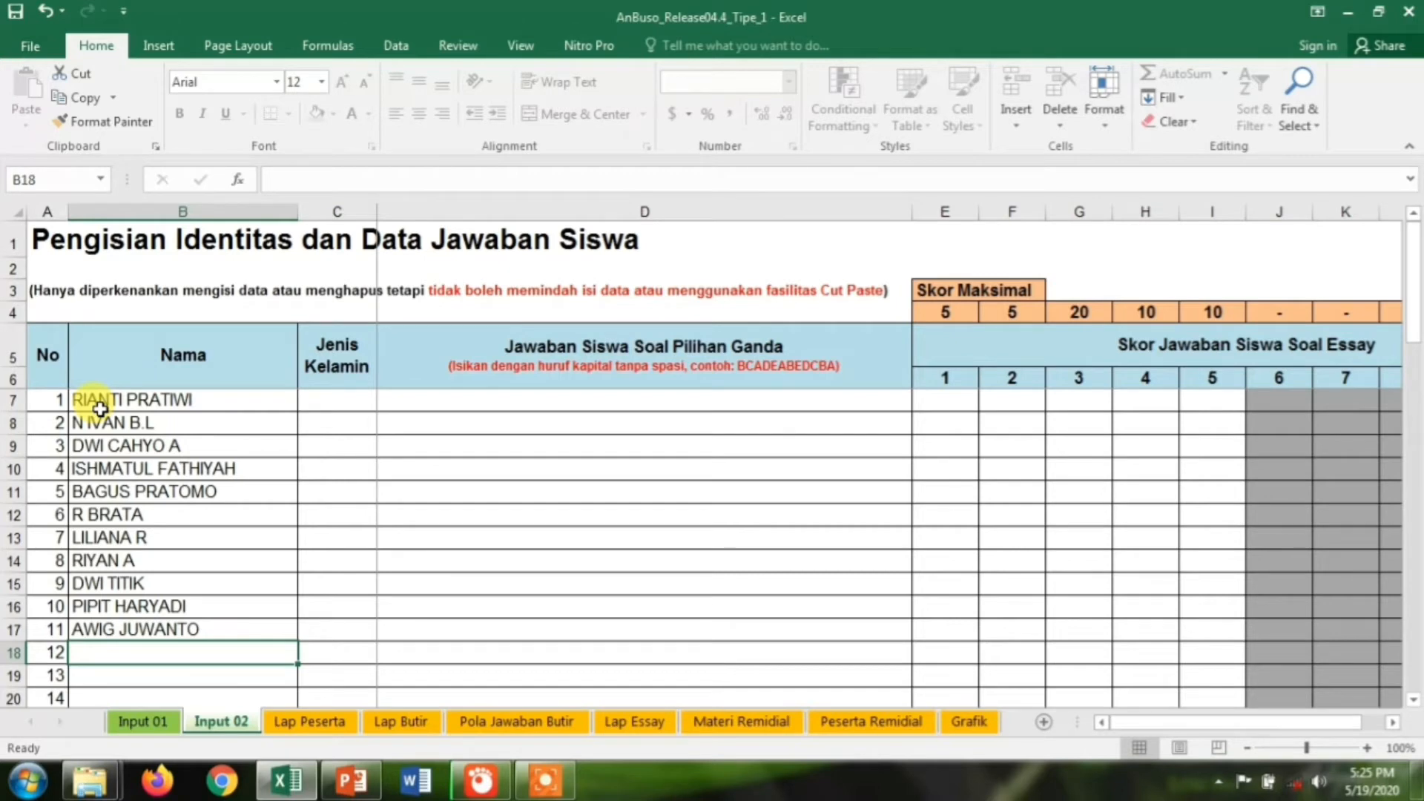
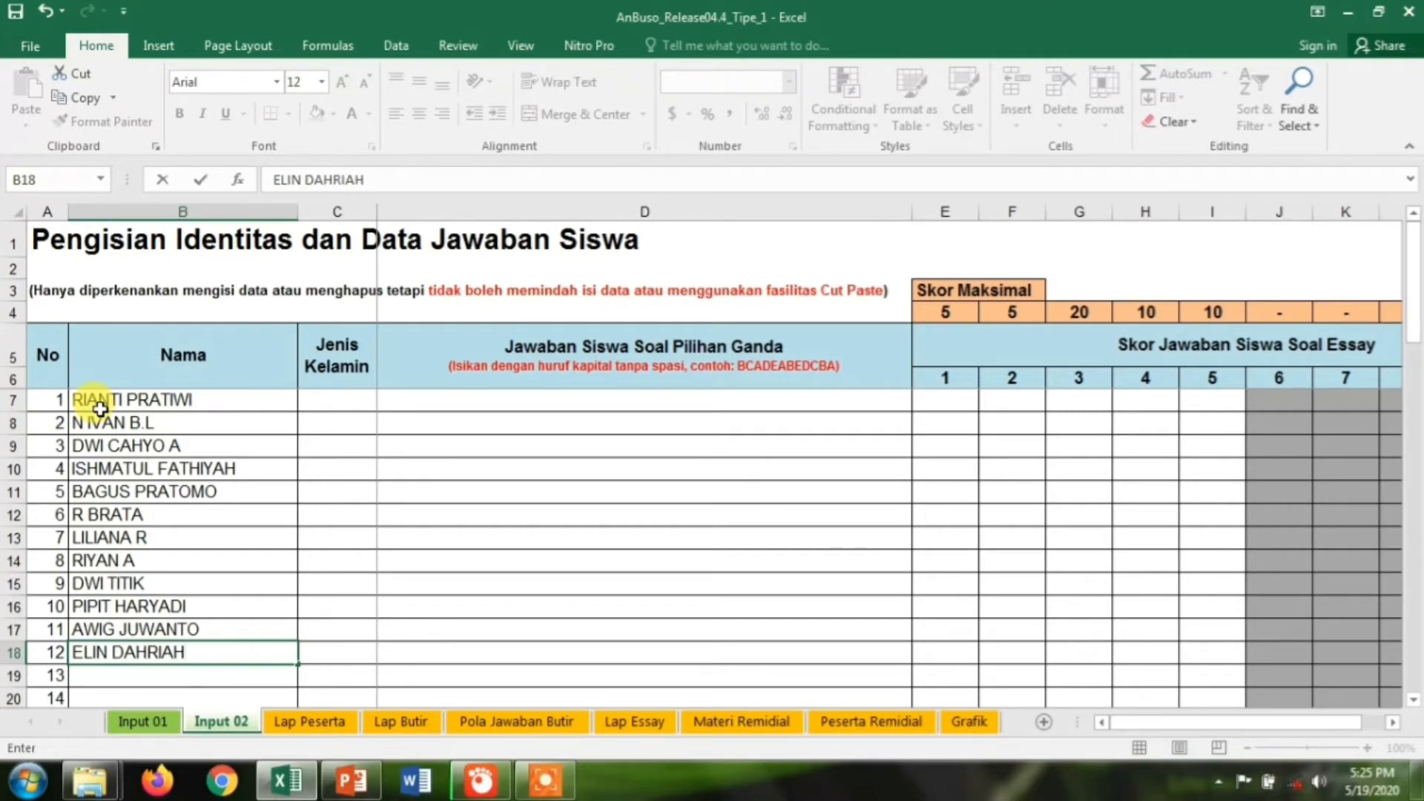
{"action": "key", "text": "Return"}
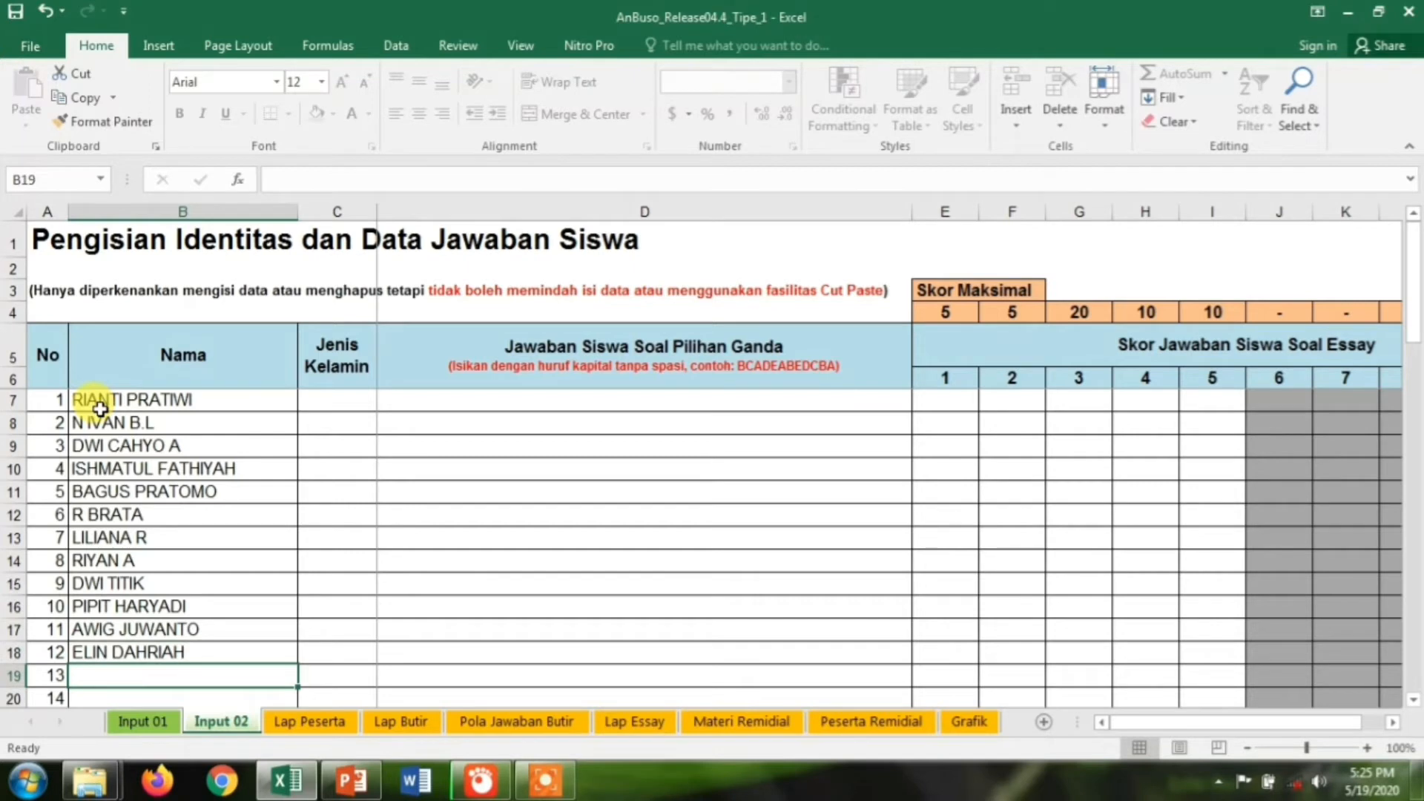
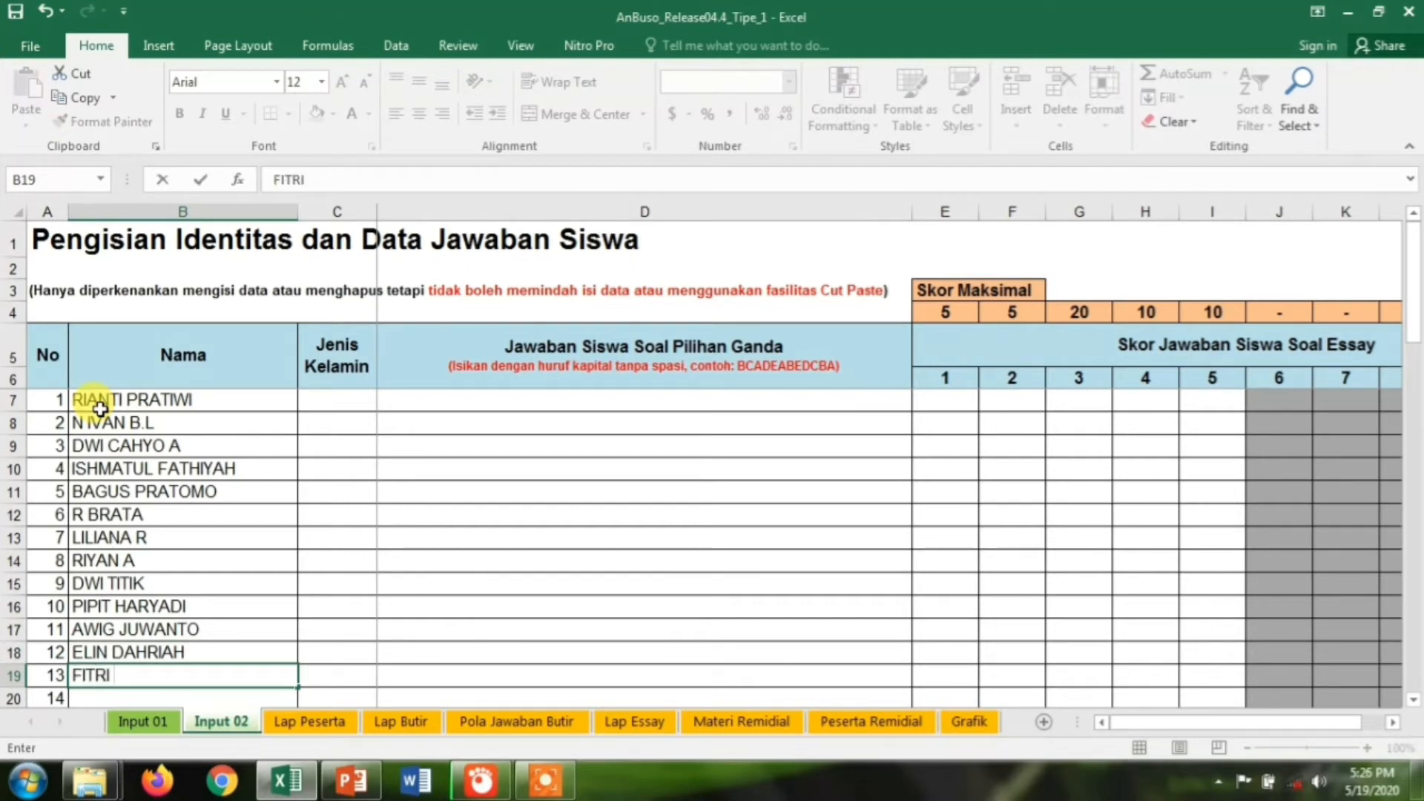
Enter the names of students 13 through 20 in the Nama column
{"action": "key", "text": "Return"}
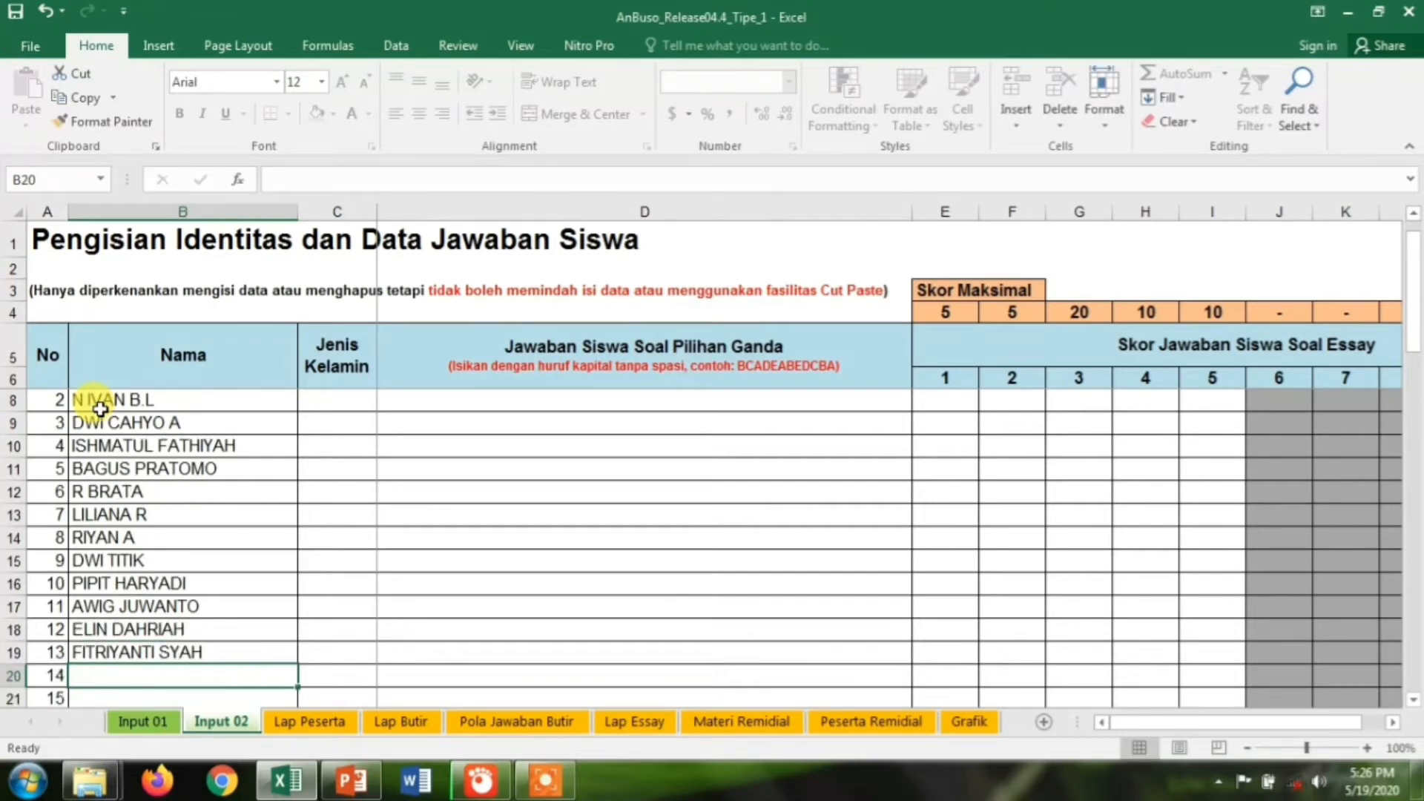
{"action": "type", "text": "TINA"}
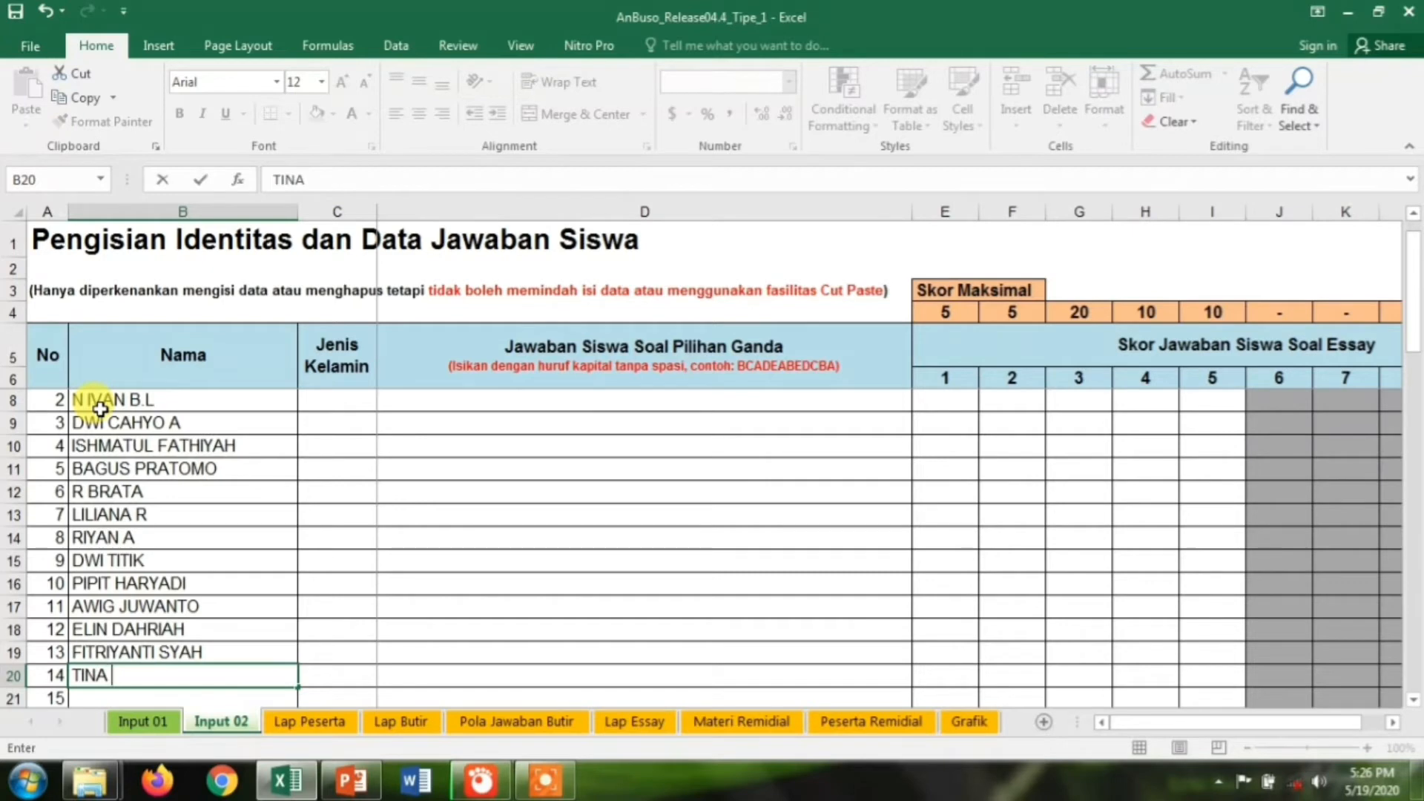
{"action": "type", "text": " R"}
{"action": "key", "text": "Return"}
{"action": "type", "text": "SITI S"}
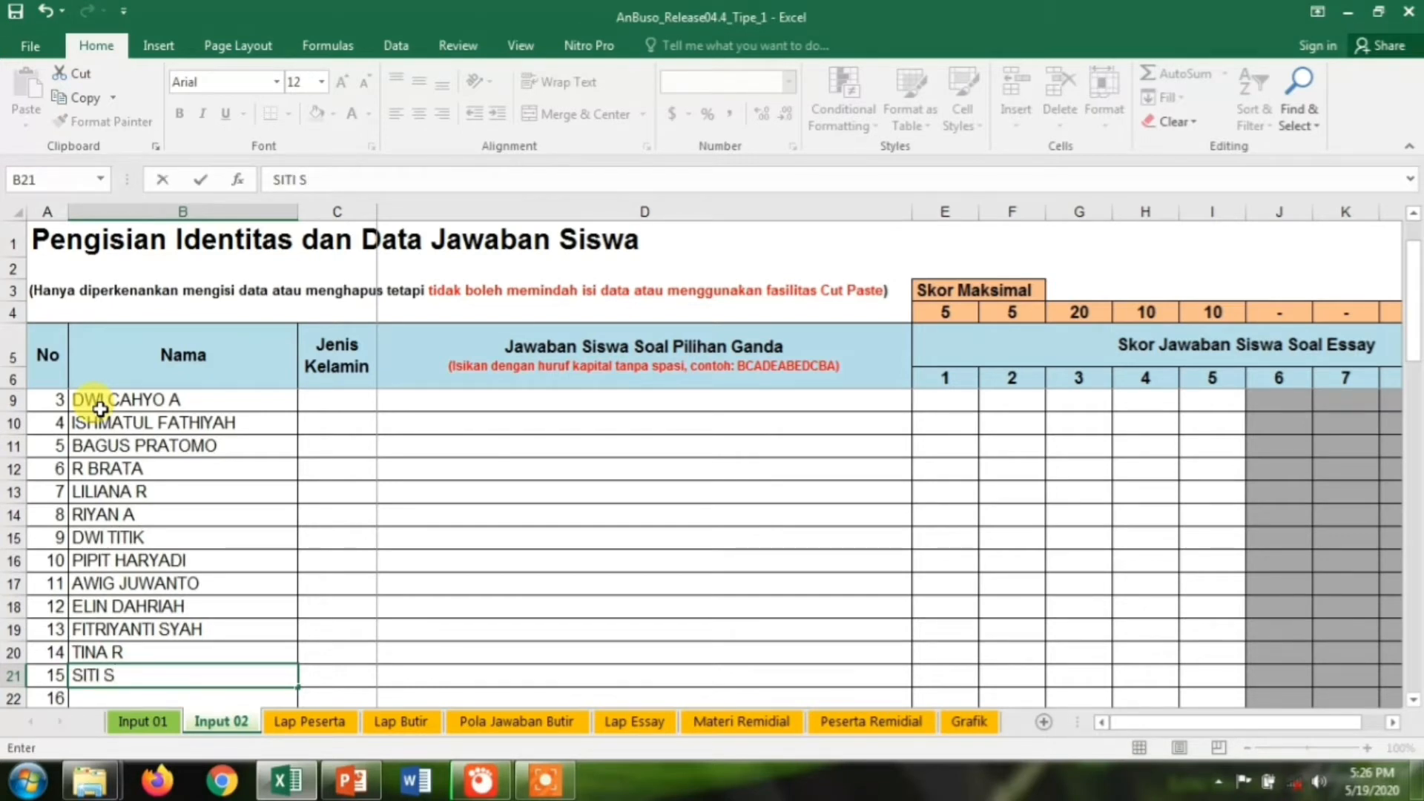
{"action": "key", "text": "Return"}
{"action": "type", "text": "S"}
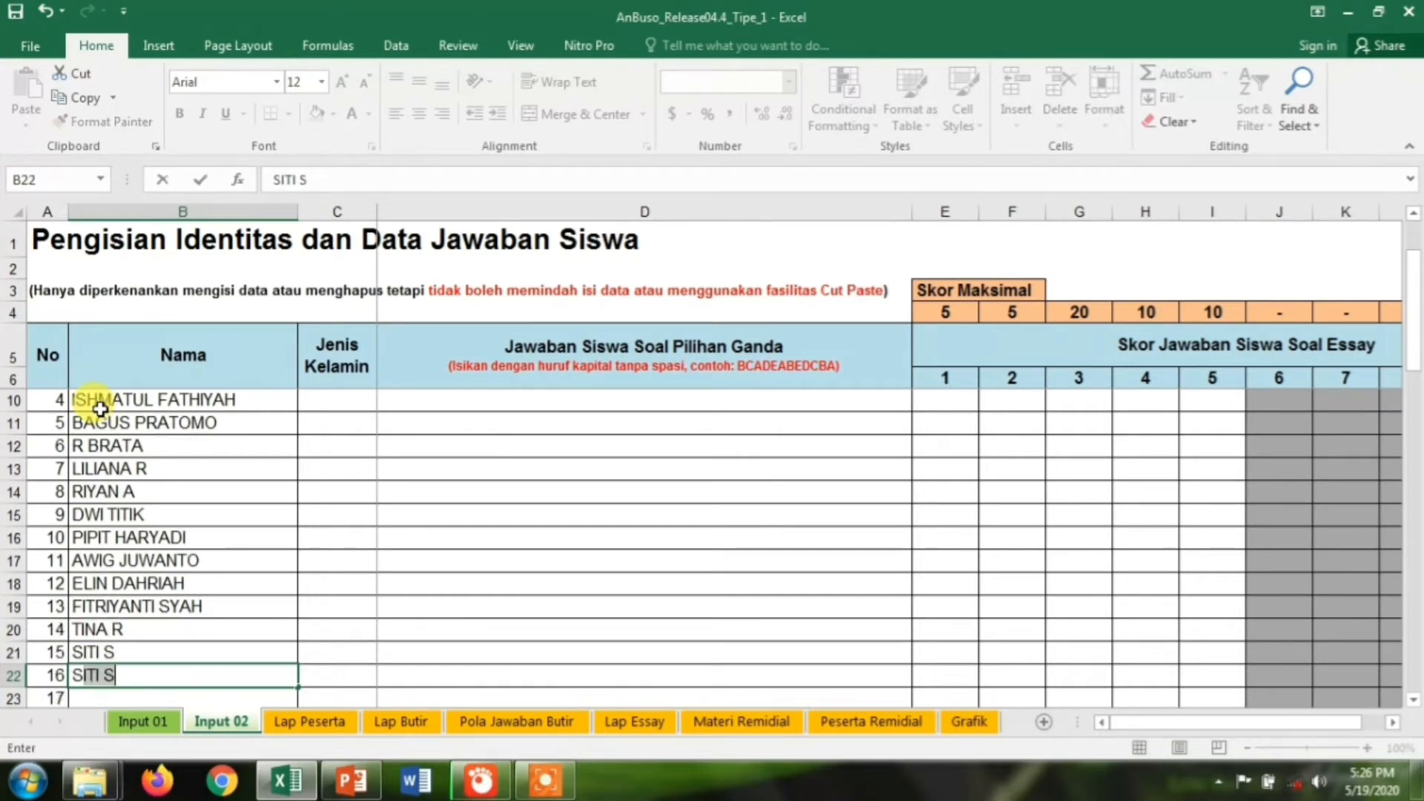
{"action": "type", "text": "EVTYAN A"}
{"action": "key", "text": "Return"}
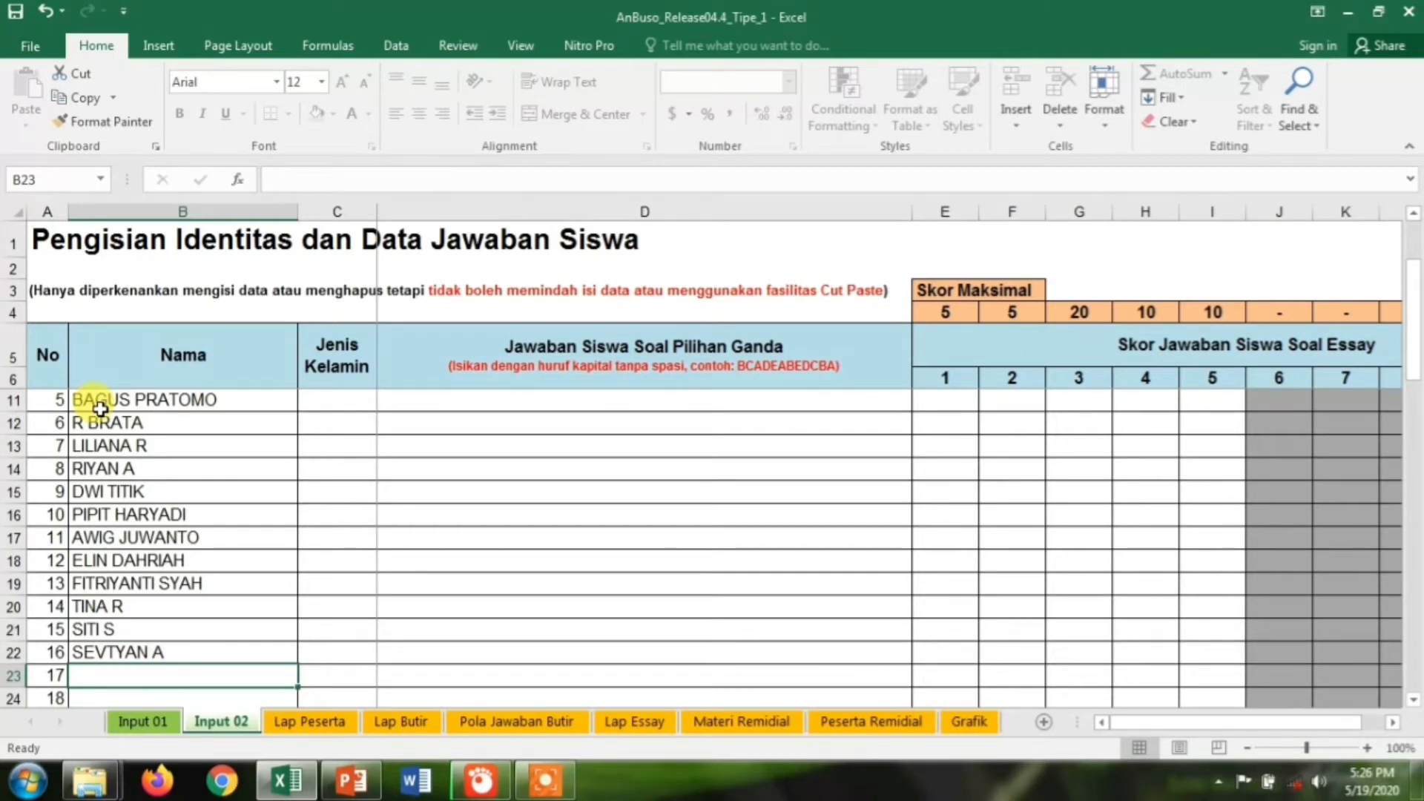
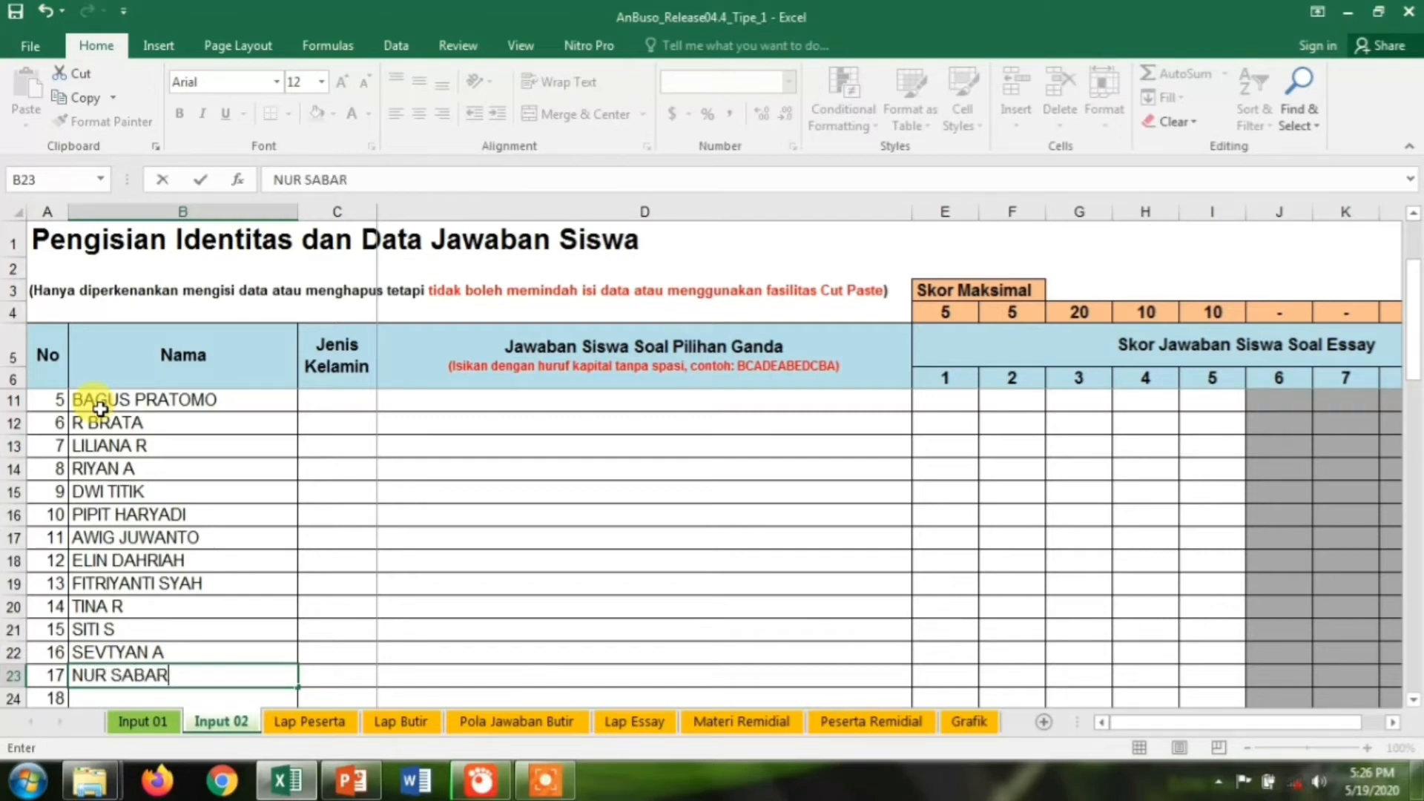
{"action": "key", "text": "Return"}
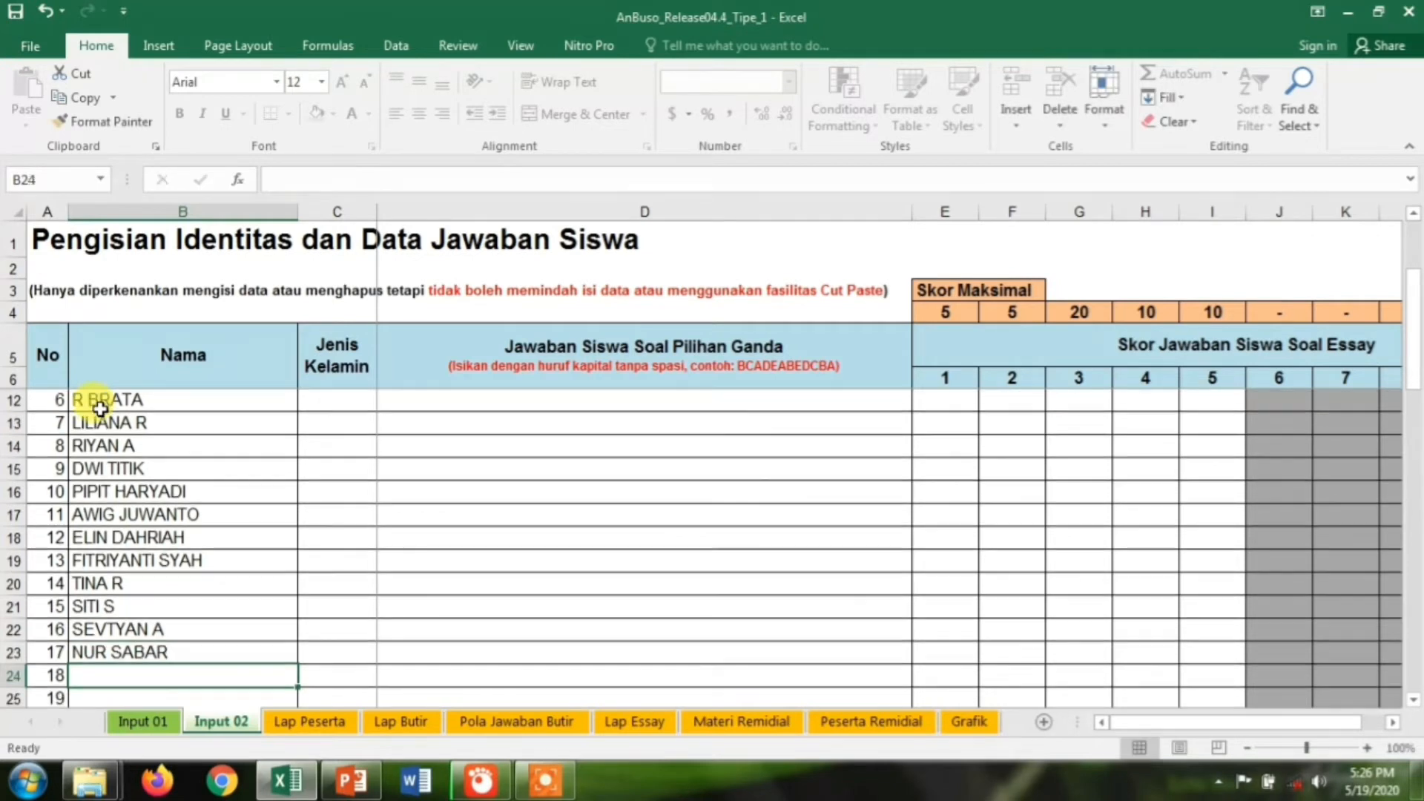
{"action": "type", "text": "NING T"}
{"action": "key", "text": "Return"}
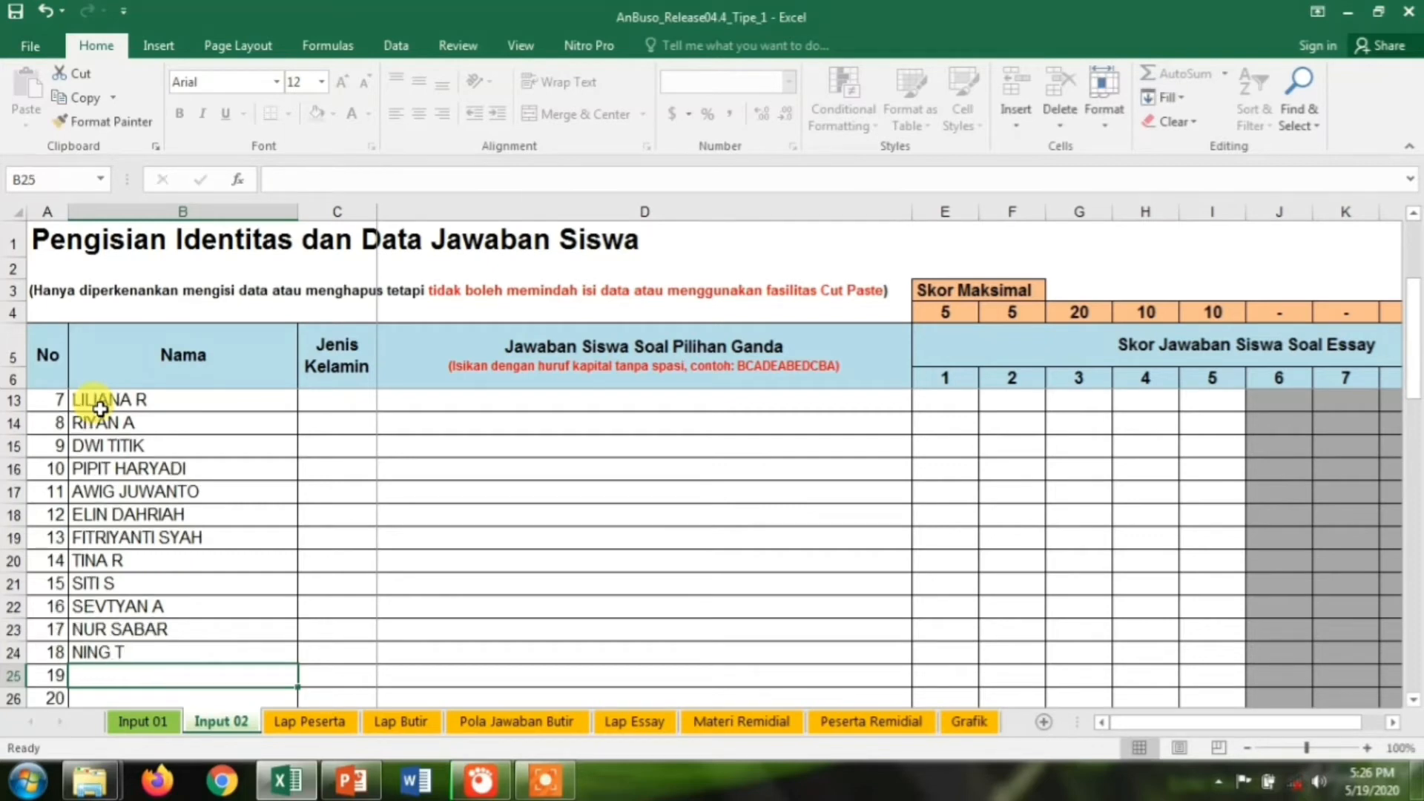
{"action": "type", "text": "NURLITA"}
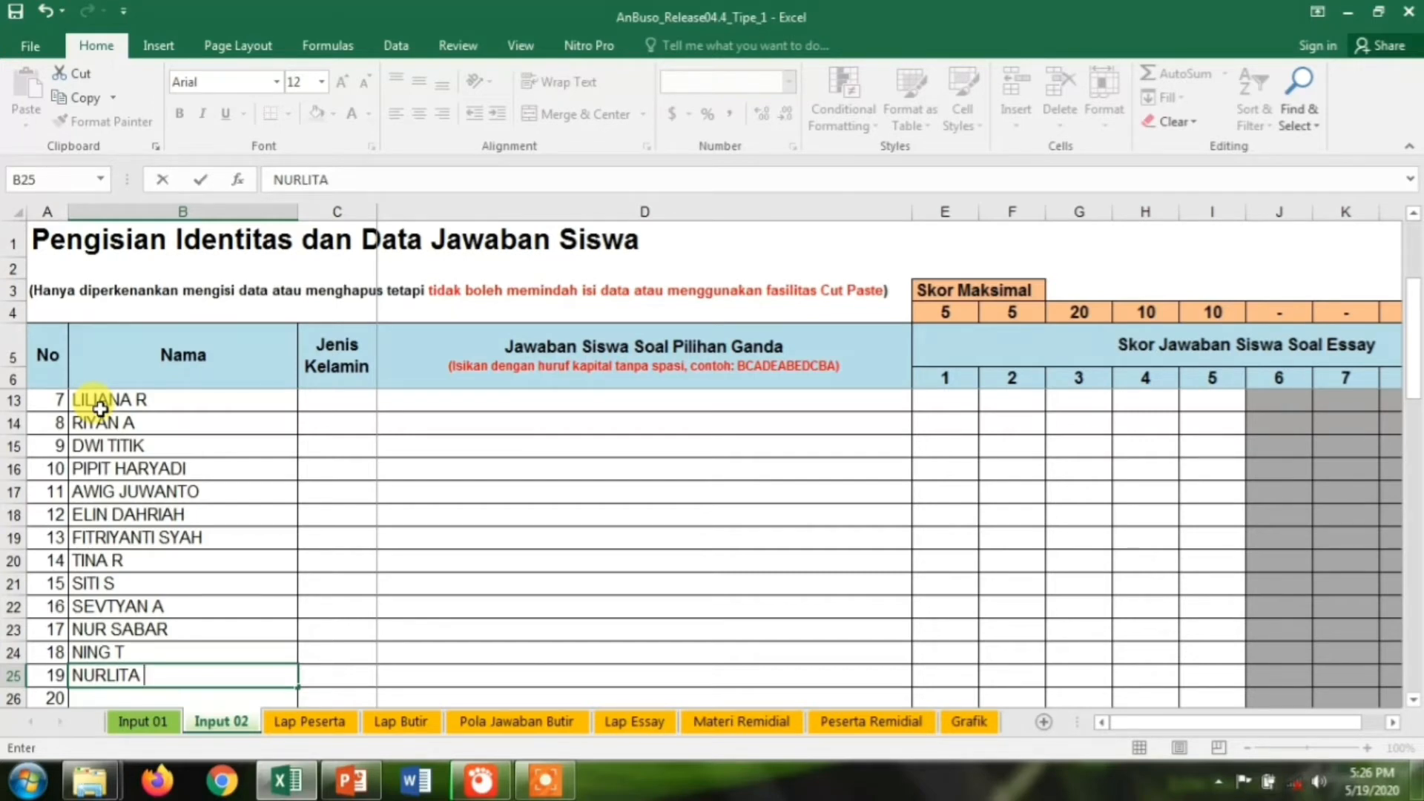
{"action": "type", "text": "G"}
{"action": "key", "text": "Return"}
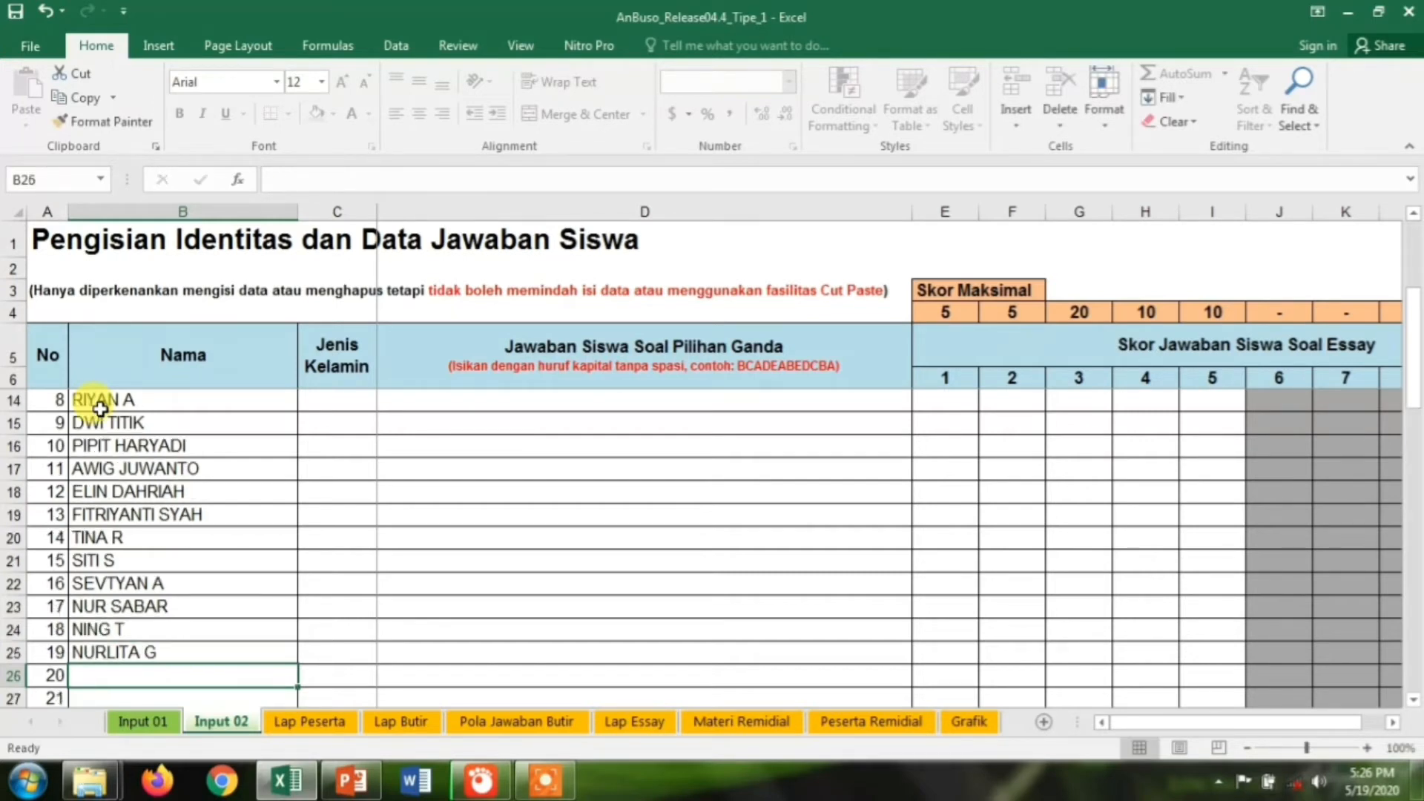
{"action": "type", "text": "FERI"}
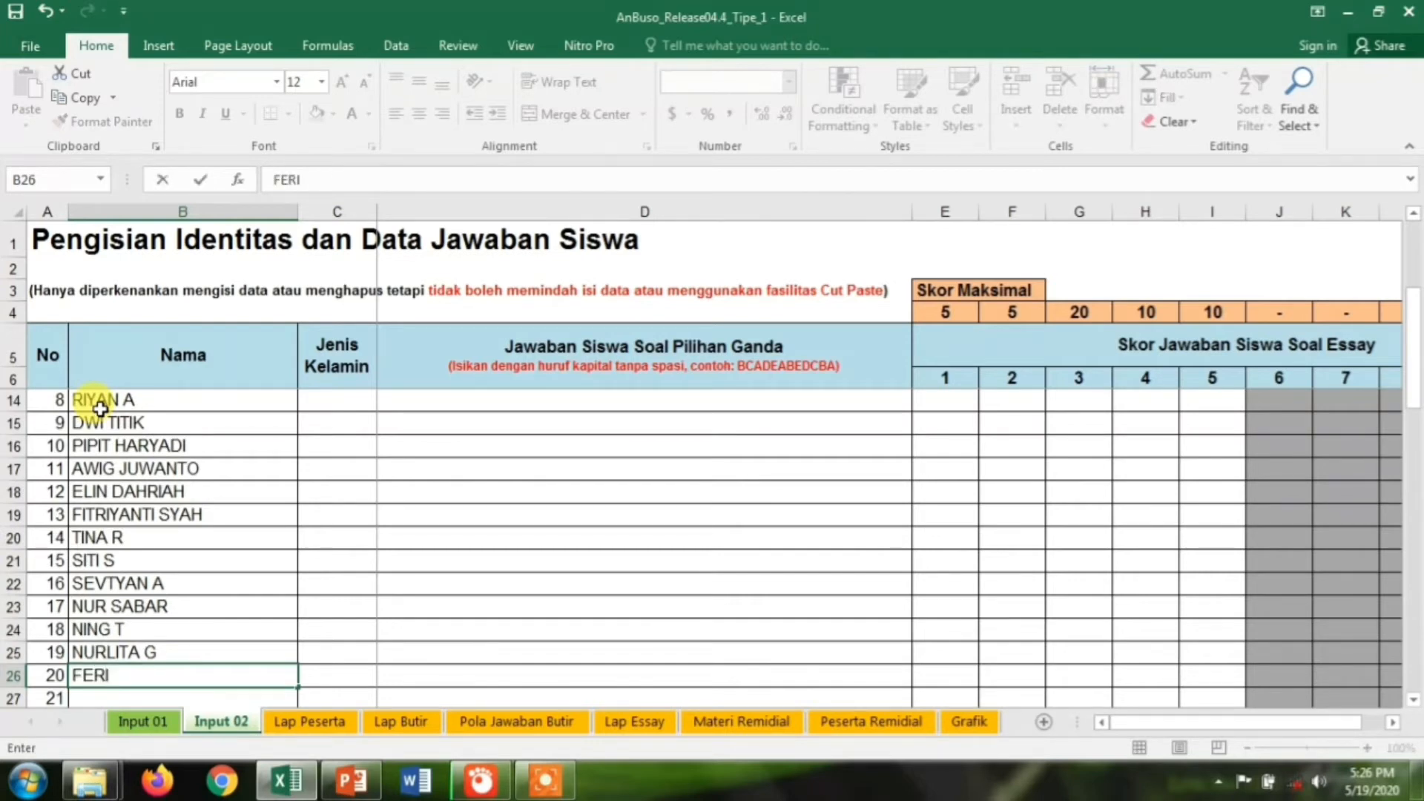
{"action": "type", "text": " A"}
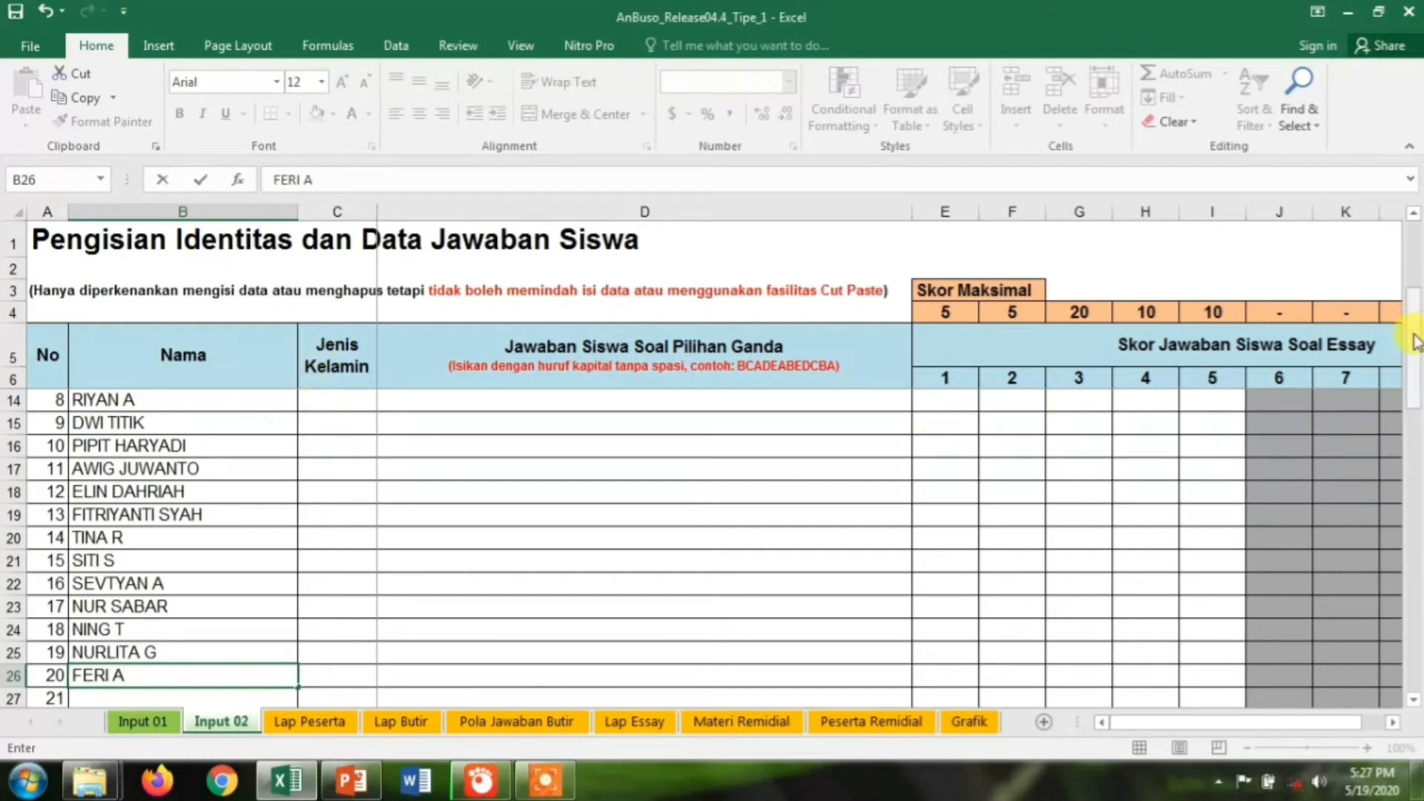
Enter genders P, L, L, P, L, L, P, P, P, L for students 1–10 starting at C7
{"action": "left_click_drag", "start_coordinate": [1417, 342], "coordinate": [1418, 253]}
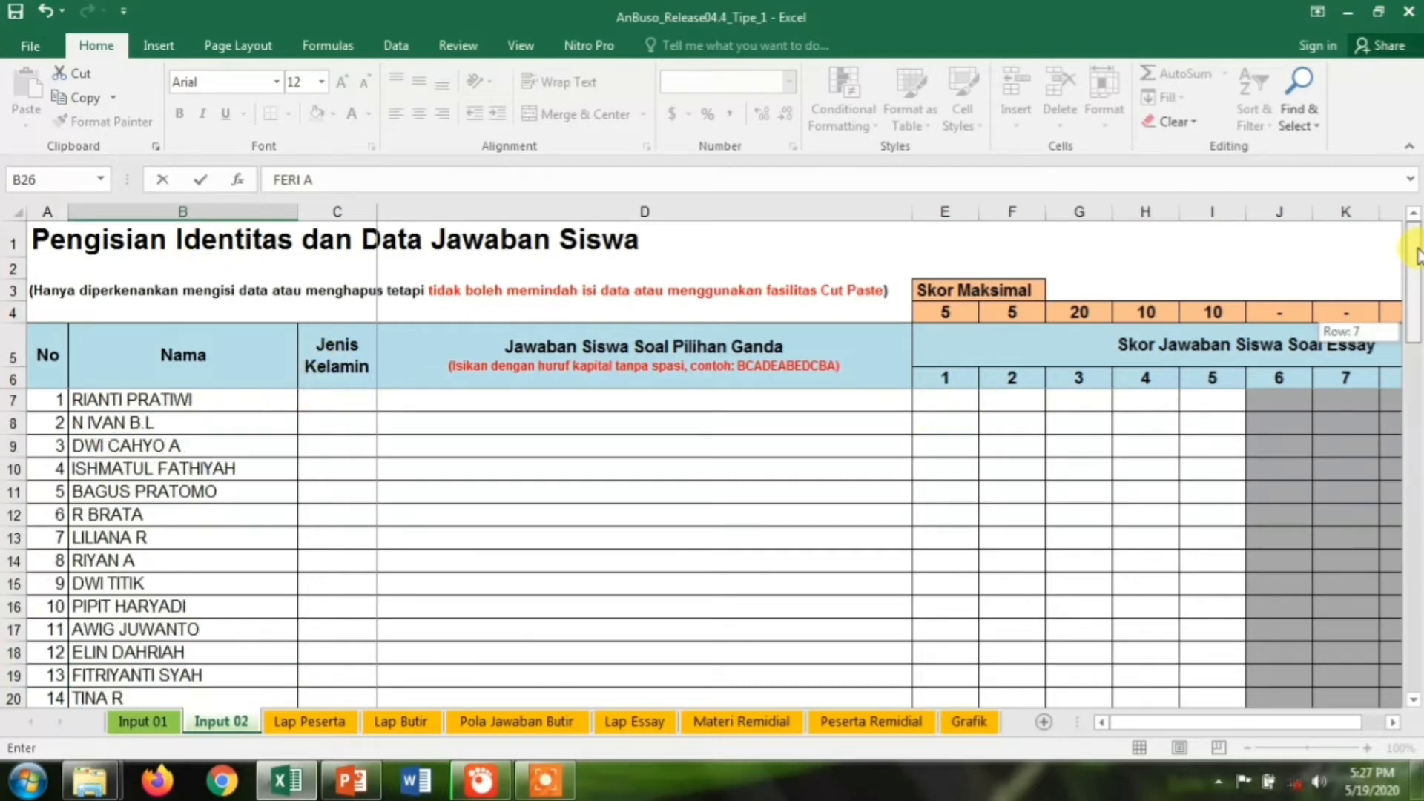
{"action": "left_click", "coordinate": [342, 403]}
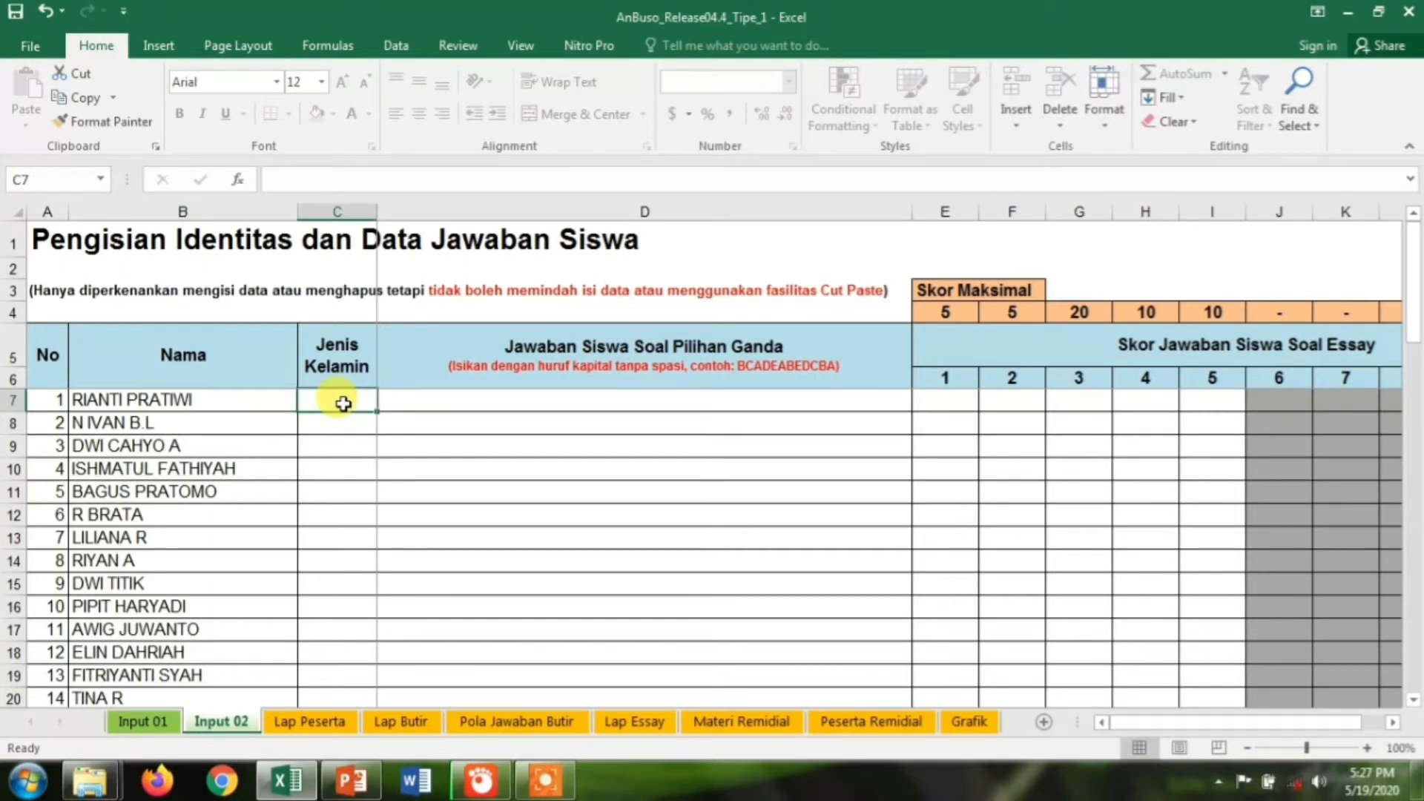
{"action": "type", "text": "P"}
{"action": "key", "text": "Return"}
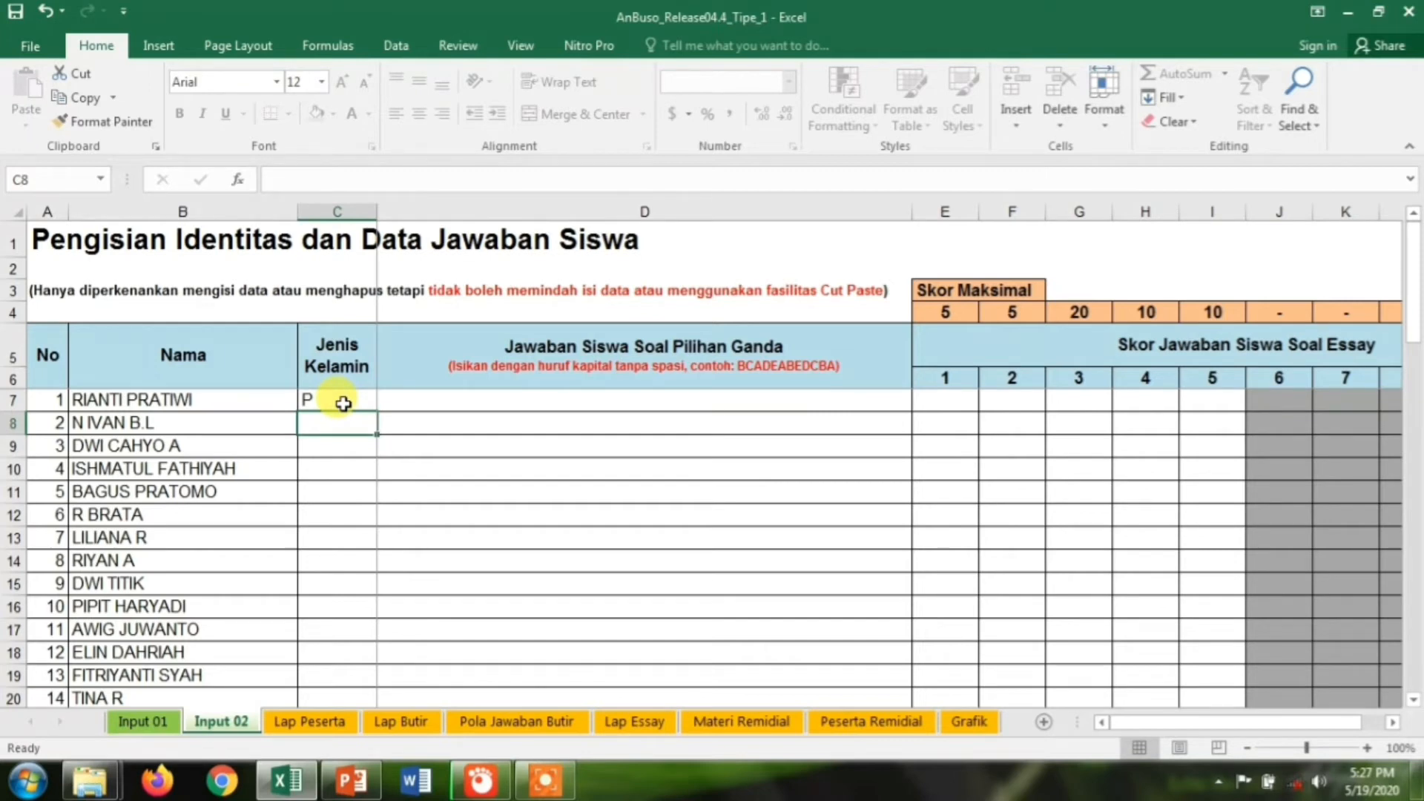
{"action": "type", "text": "L"}
{"action": "key", "text": "Return"}
{"action": "type", "text": "L"}
{"action": "key", "text": "Return"}
{"action": "type", "text": "P"}
{"action": "key", "text": "Return"}
{"action": "type", "text": "L"}
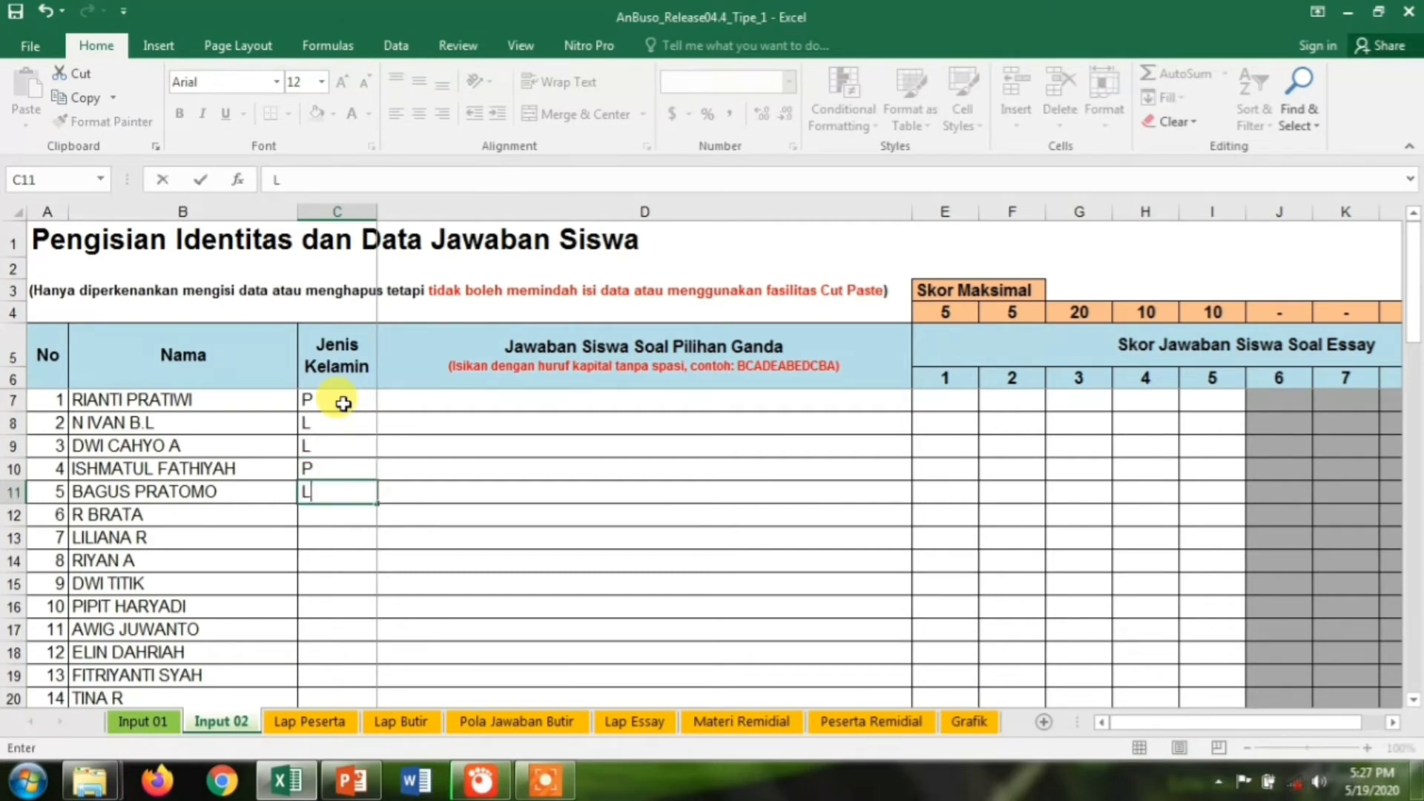
{"action": "key", "text": "Return"}
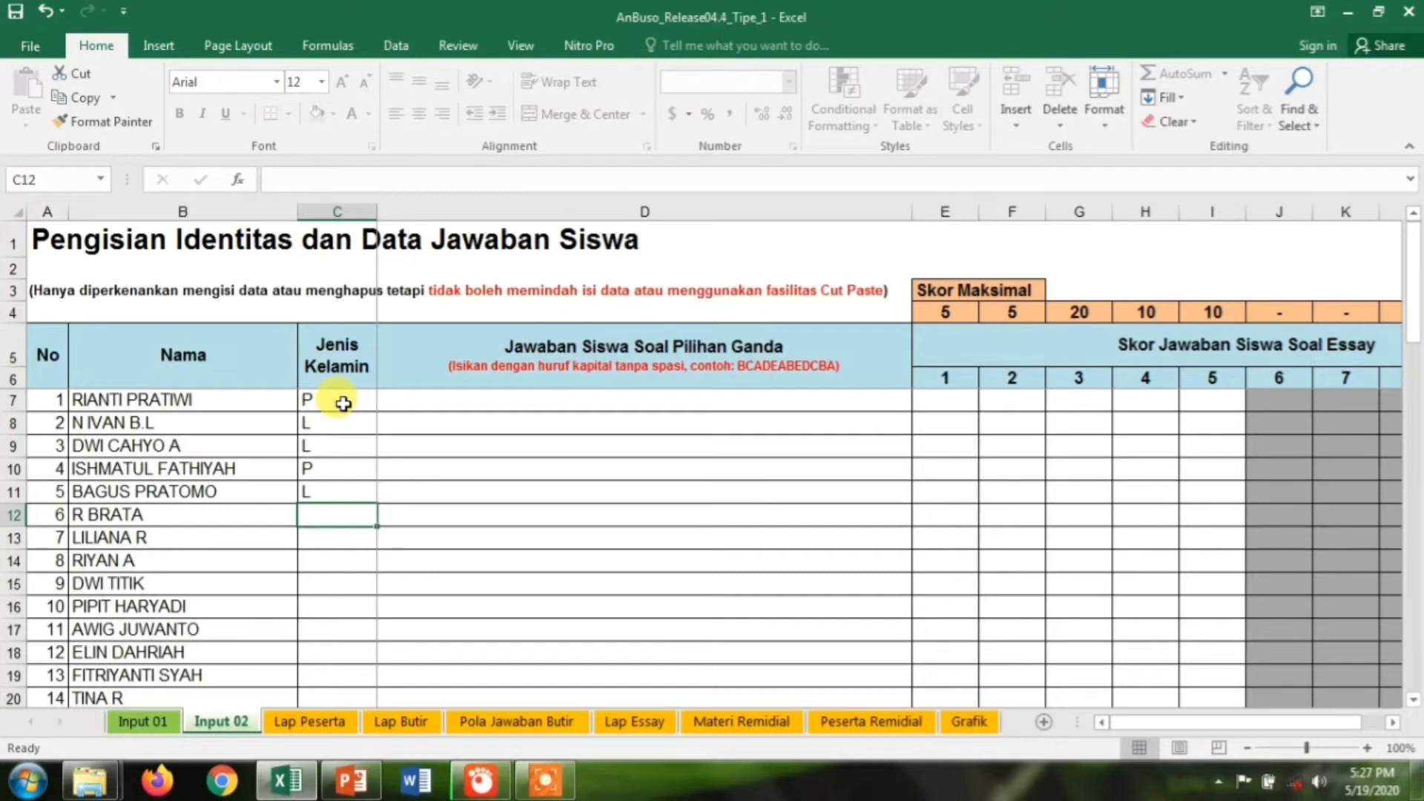
{"action": "type", "text": "L"}
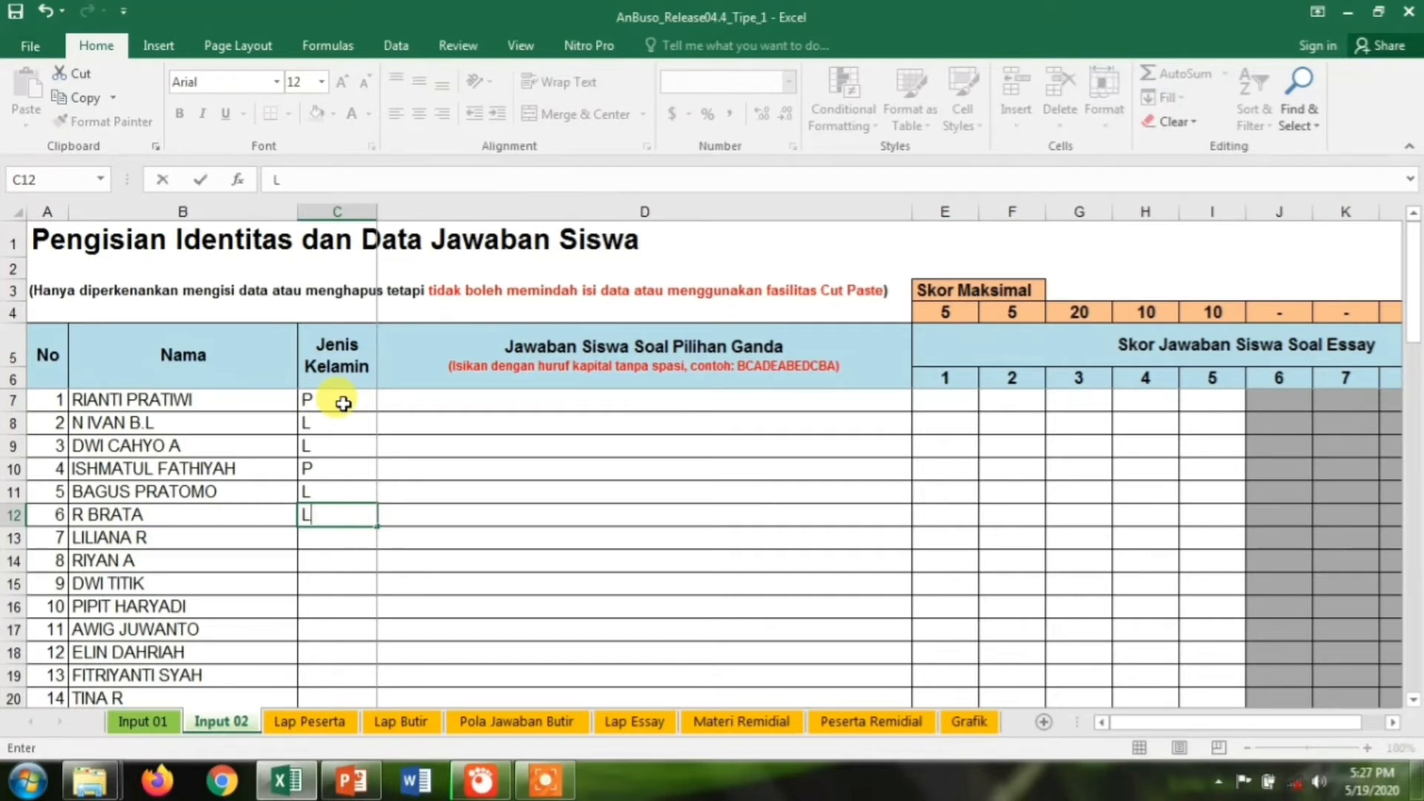
{"action": "key", "text": "Return"}
{"action": "type", "text": "P"}
{"action": "key", "text": "Return"}
{"action": "type", "text": "P"}
{"action": "key", "text": "Return"}
{"action": "type", "text": "P"}
{"action": "key", "text": "Return"}
{"action": "type", "text": "L"}
{"action": "key", "text": "Return"}
Enter L for student 11 and P for students 12 through 20
{"action": "type", "text": "L"}
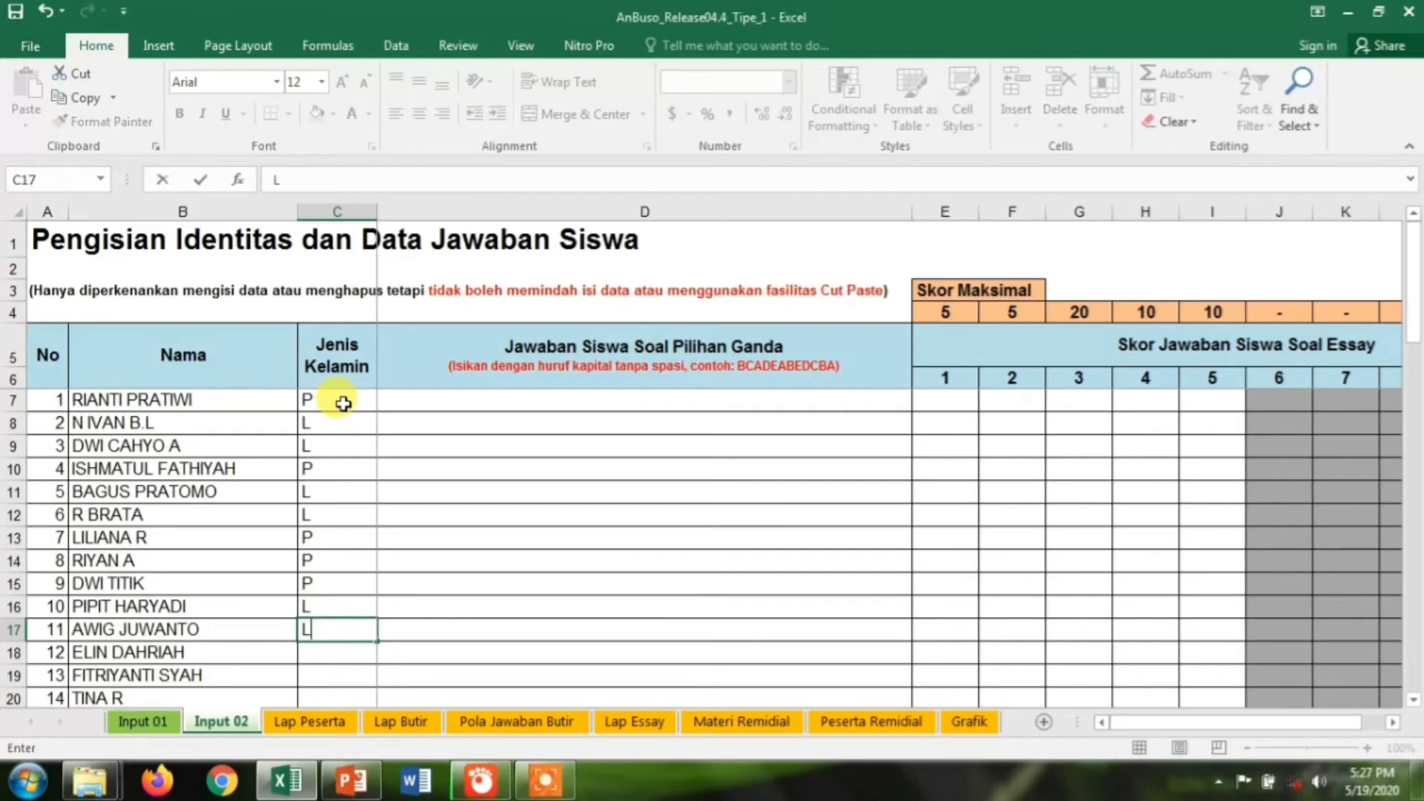
{"action": "key", "text": "Return"}
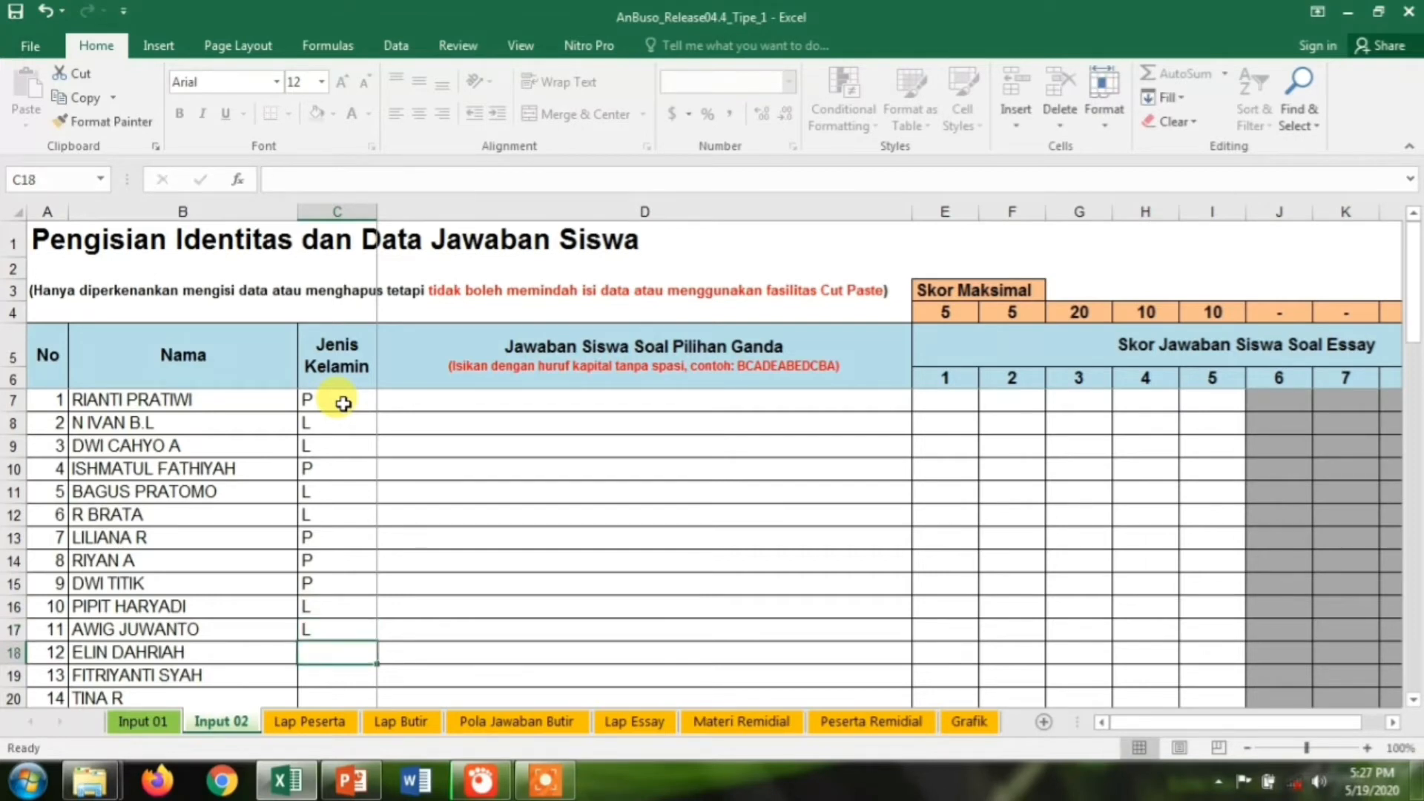
{"action": "type", "text": "P"}
{"action": "key", "text": "Return"}
{"action": "type", "text": "P"}
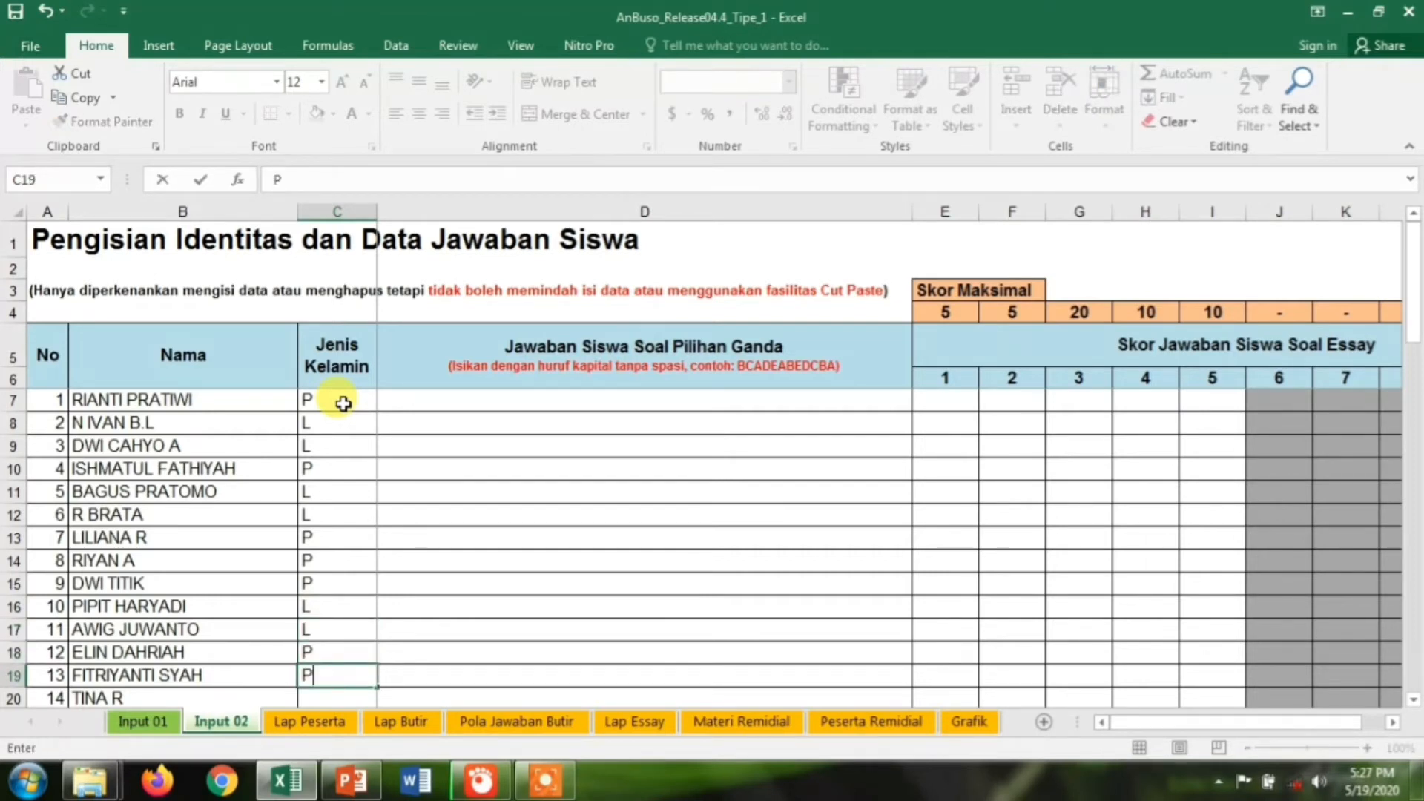
{"action": "key", "text": "Return"}
{"action": "type", "text": "P"}
{"action": "key", "text": "Return"}
{"action": "type", "text": "P"}
{"action": "key", "text": "Return"}
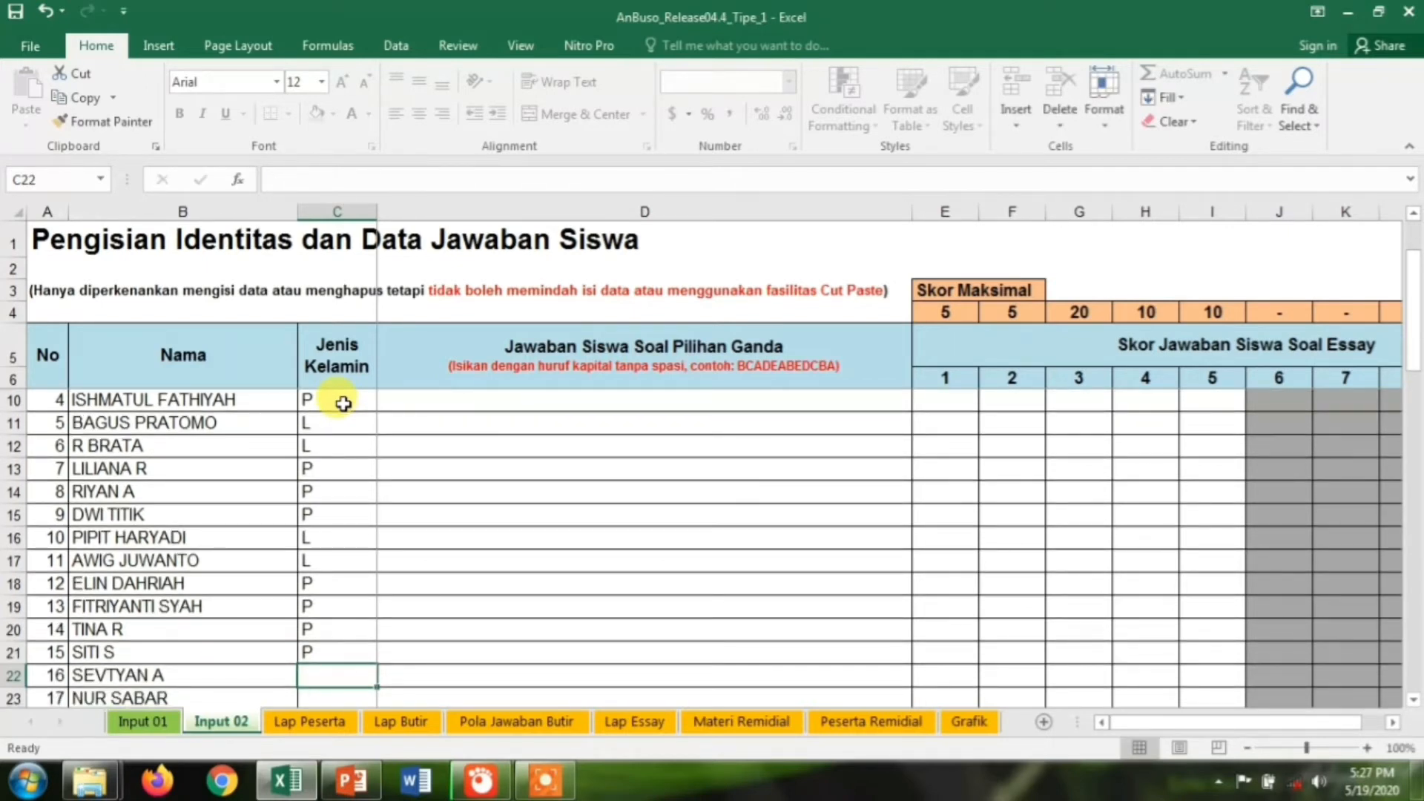
{"action": "type", "text": "P"}
{"action": "key", "text": "Return"}
{"action": "type", "text": "P"}
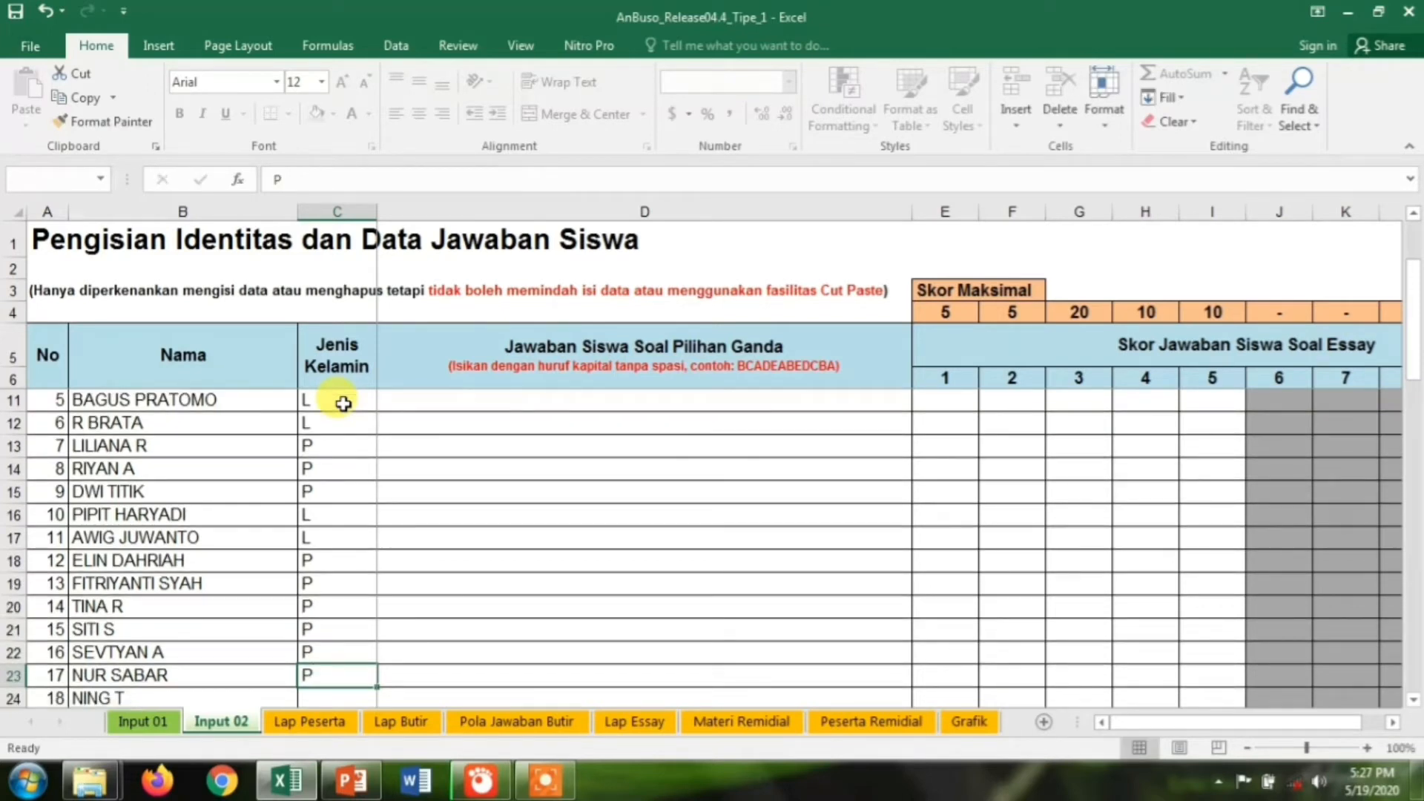
{"action": "key", "text": "Return"}
{"action": "type", "text": "P"}
{"action": "key", "text": "Return"}
{"action": "type", "text": "P"}
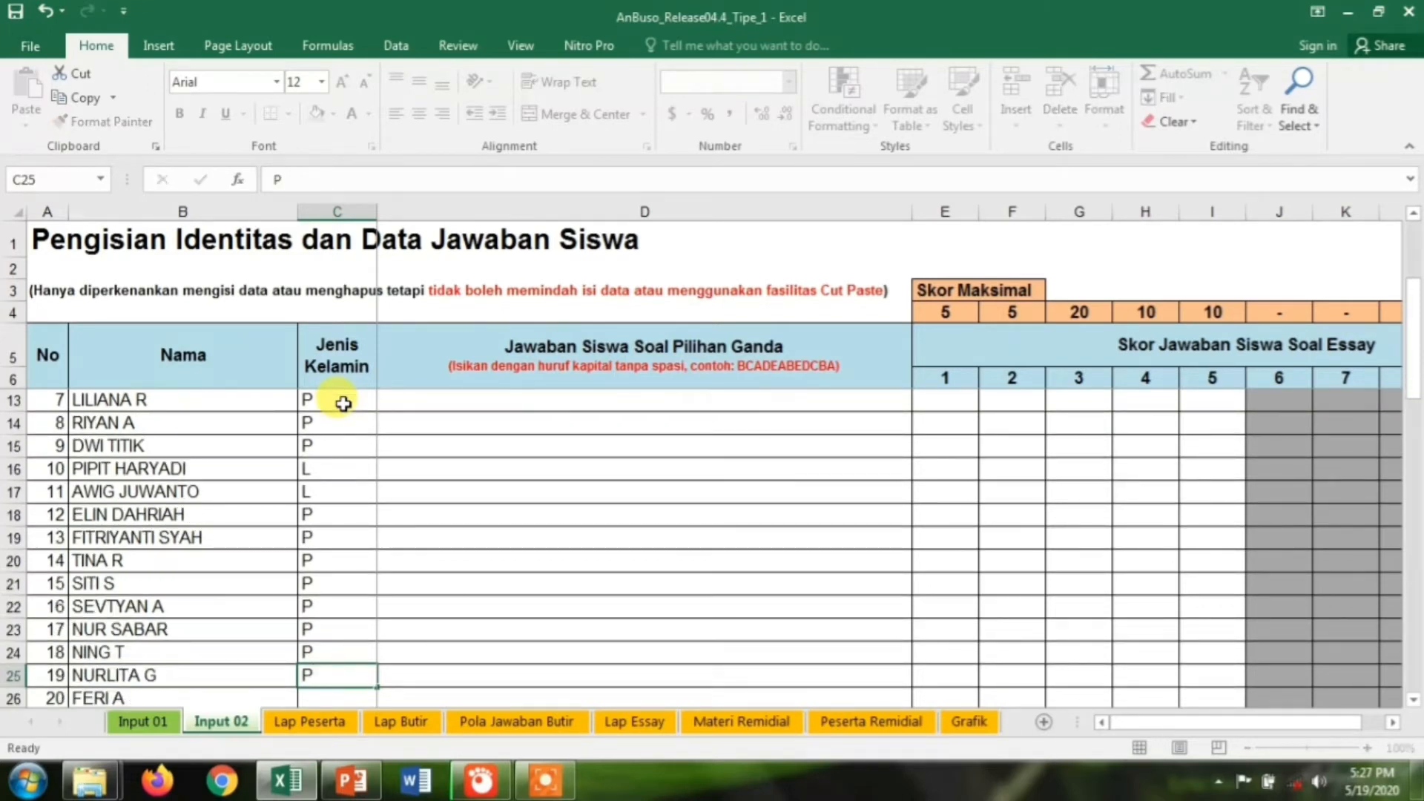
{"action": "key", "text": "Return"}
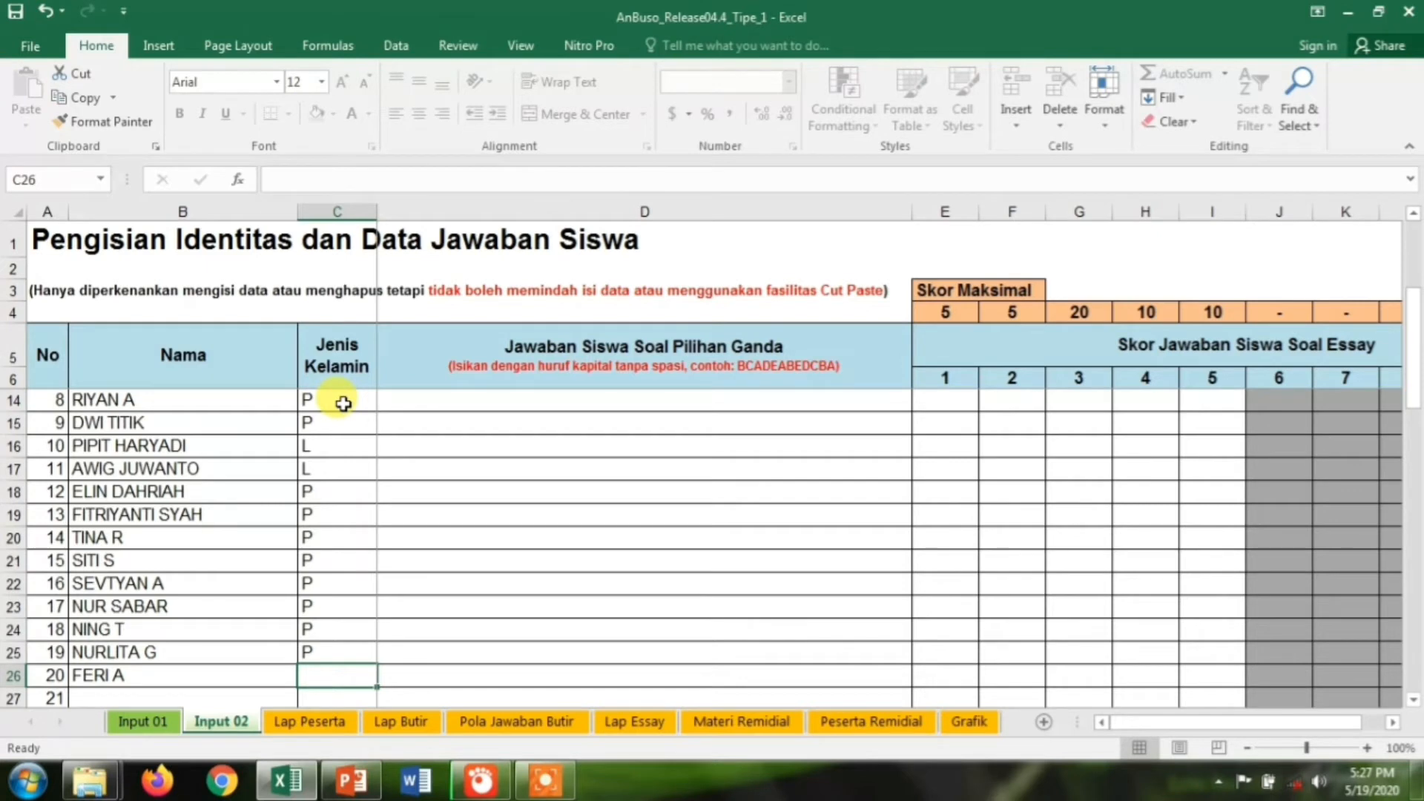
{"action": "type", "text": "P"}
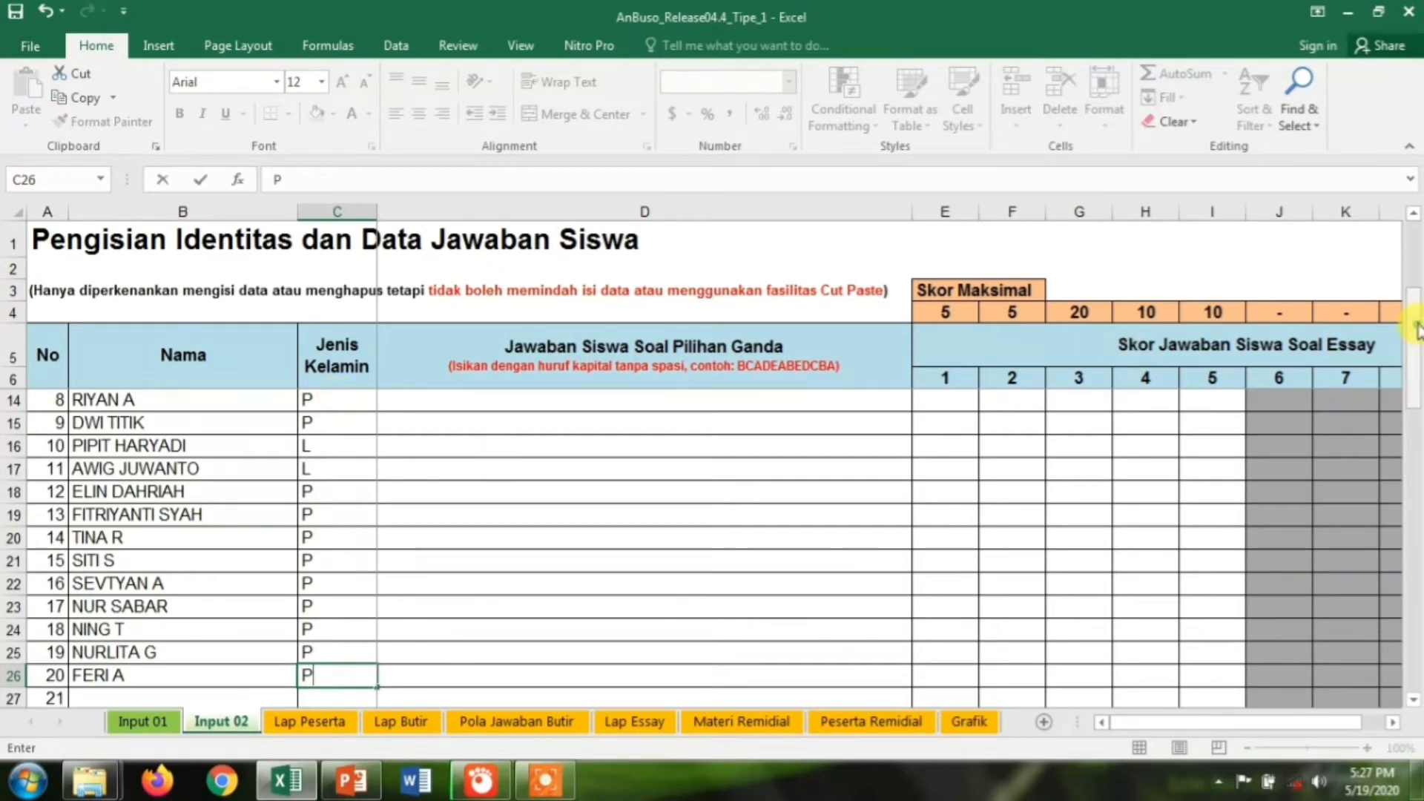
Enter answers DDADDCACBDABCCBABBDA in D7 and DDDADDADDDDBBCBAADCD in D8, then select D9
{"action": "left_click_drag", "start_coordinate": [1416, 330], "coordinate": [1415, 249]}
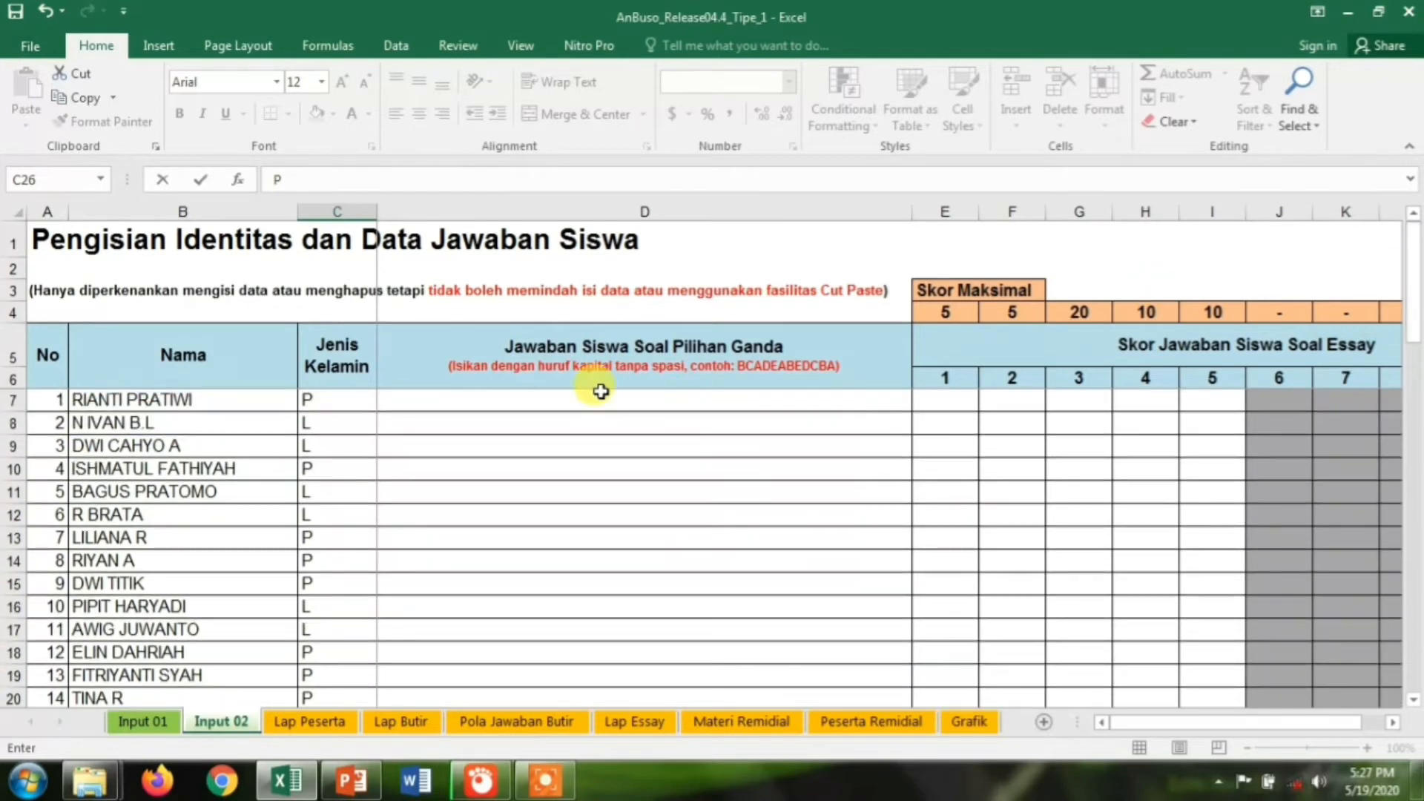
{"action": "left_click", "coordinate": [488, 399]}
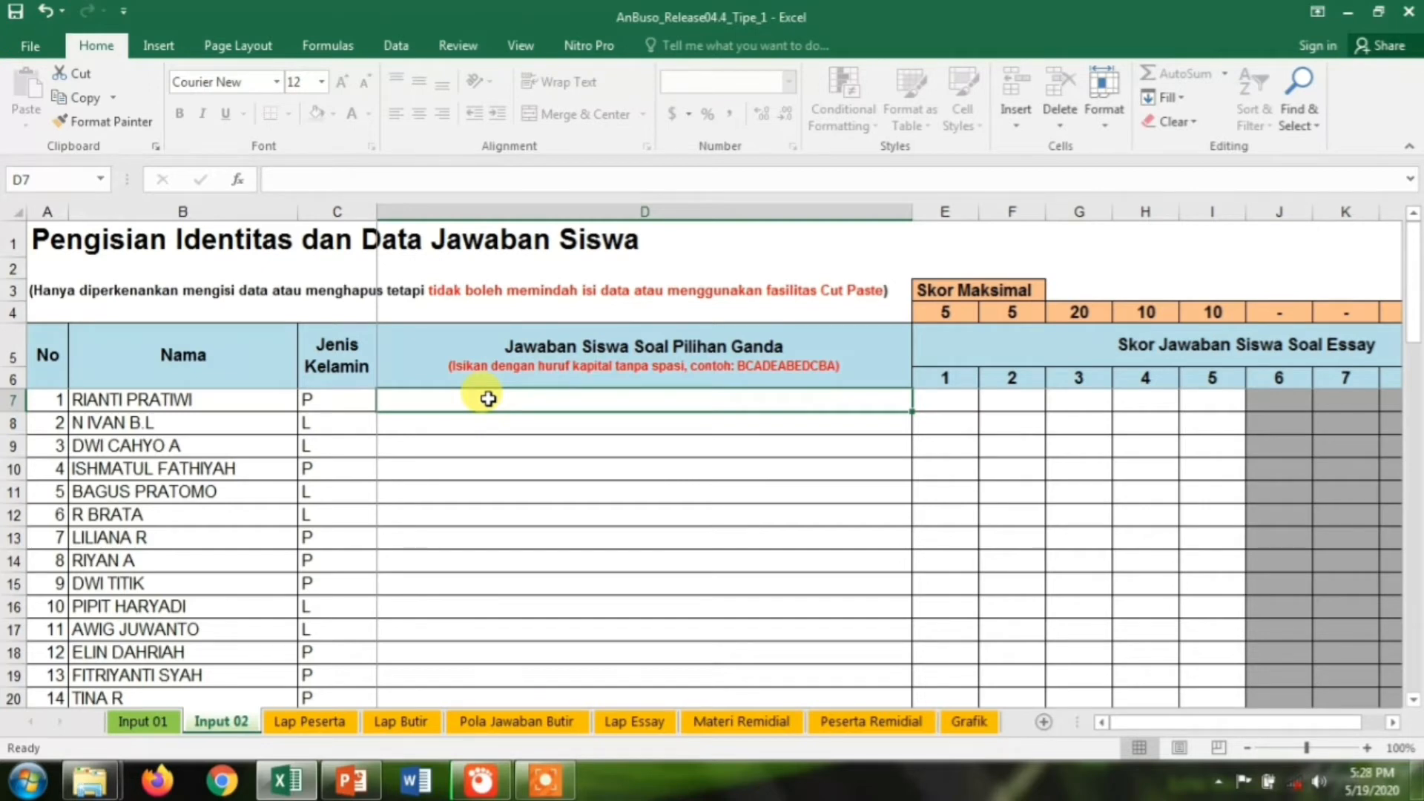
{"action": "type", "text": "D"}
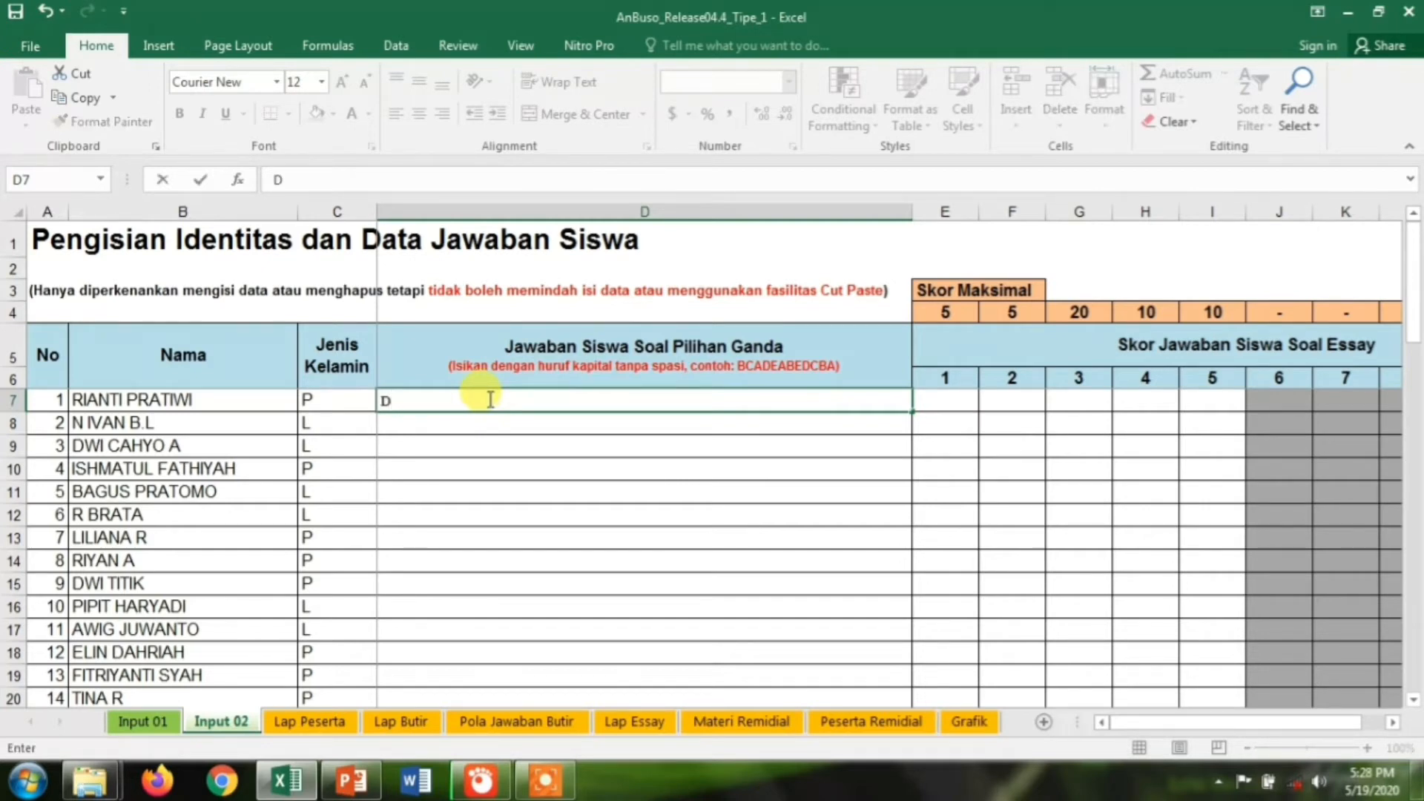
{"action": "type", "text": "DAD"}
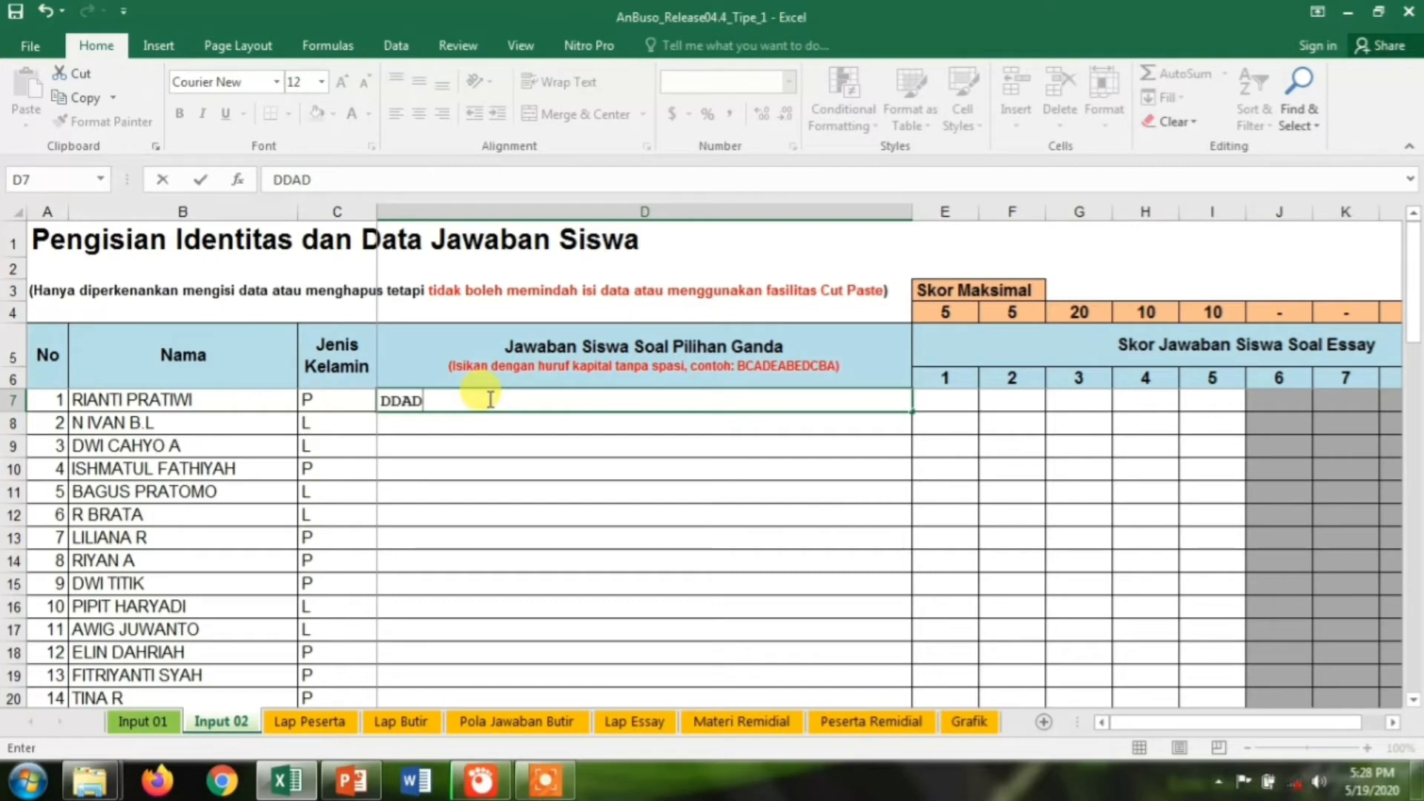
{"action": "type", "text": "DCACB"}
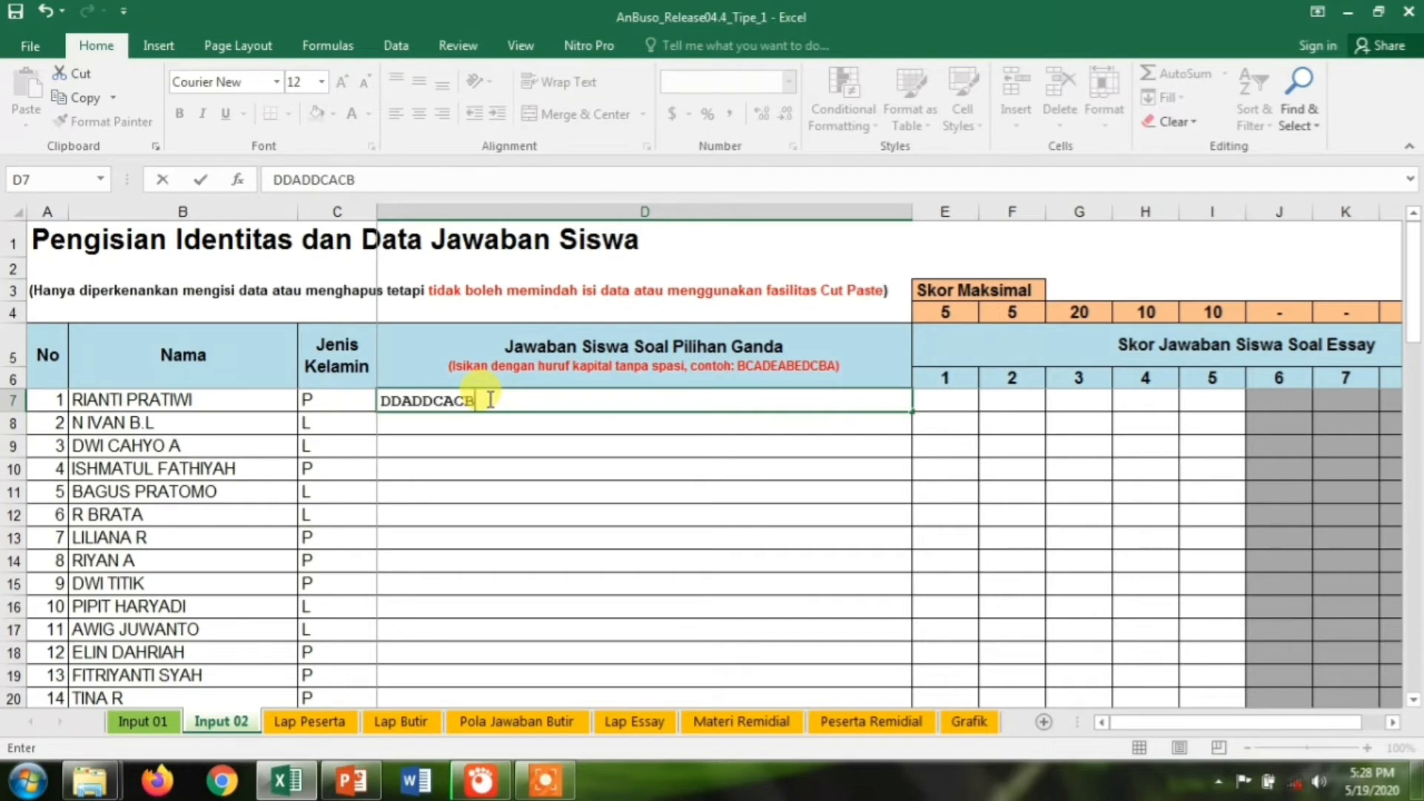
{"action": "type", "text": "DABCCBABB"}
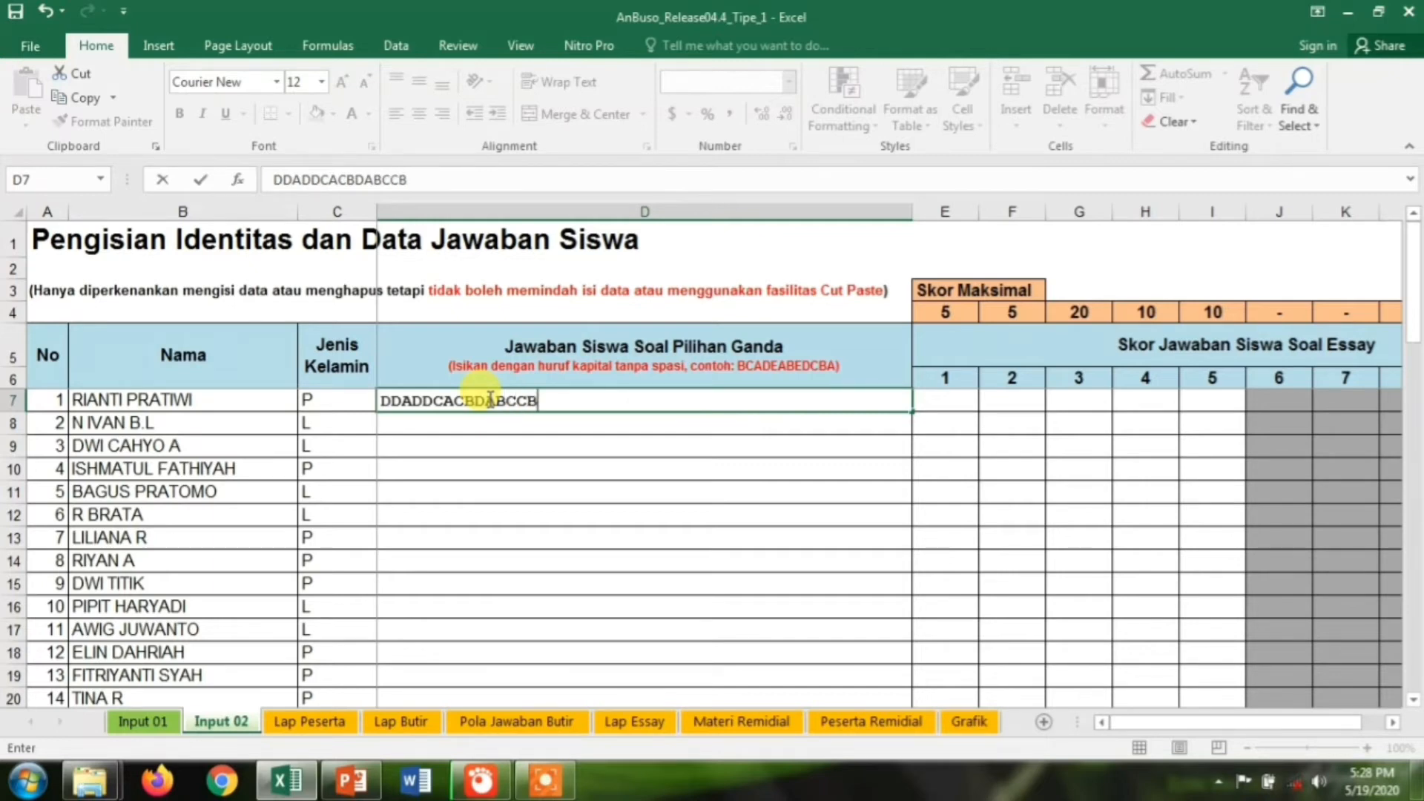
{"action": "type", "text": "DA"}
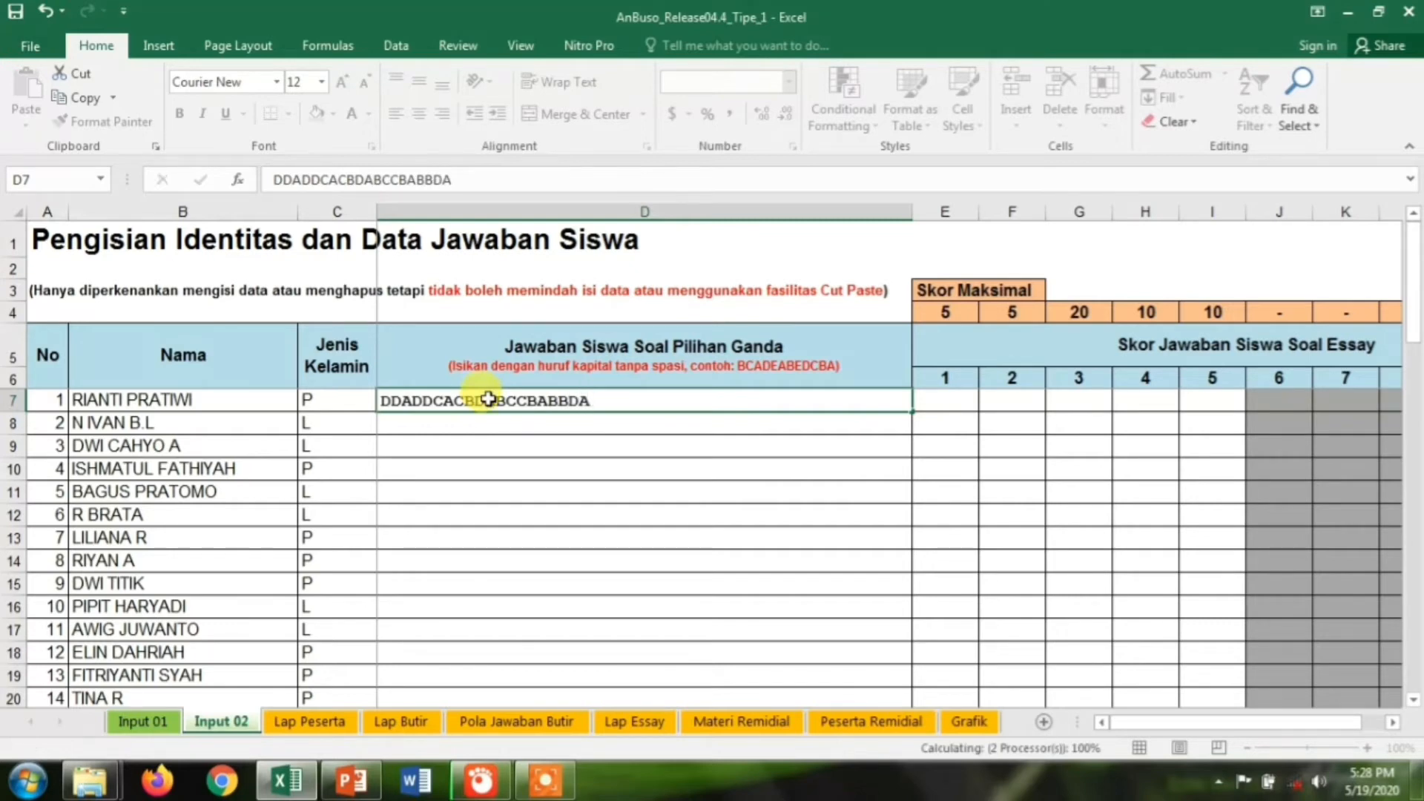
{"action": "left_click", "coordinate": [467, 423]}
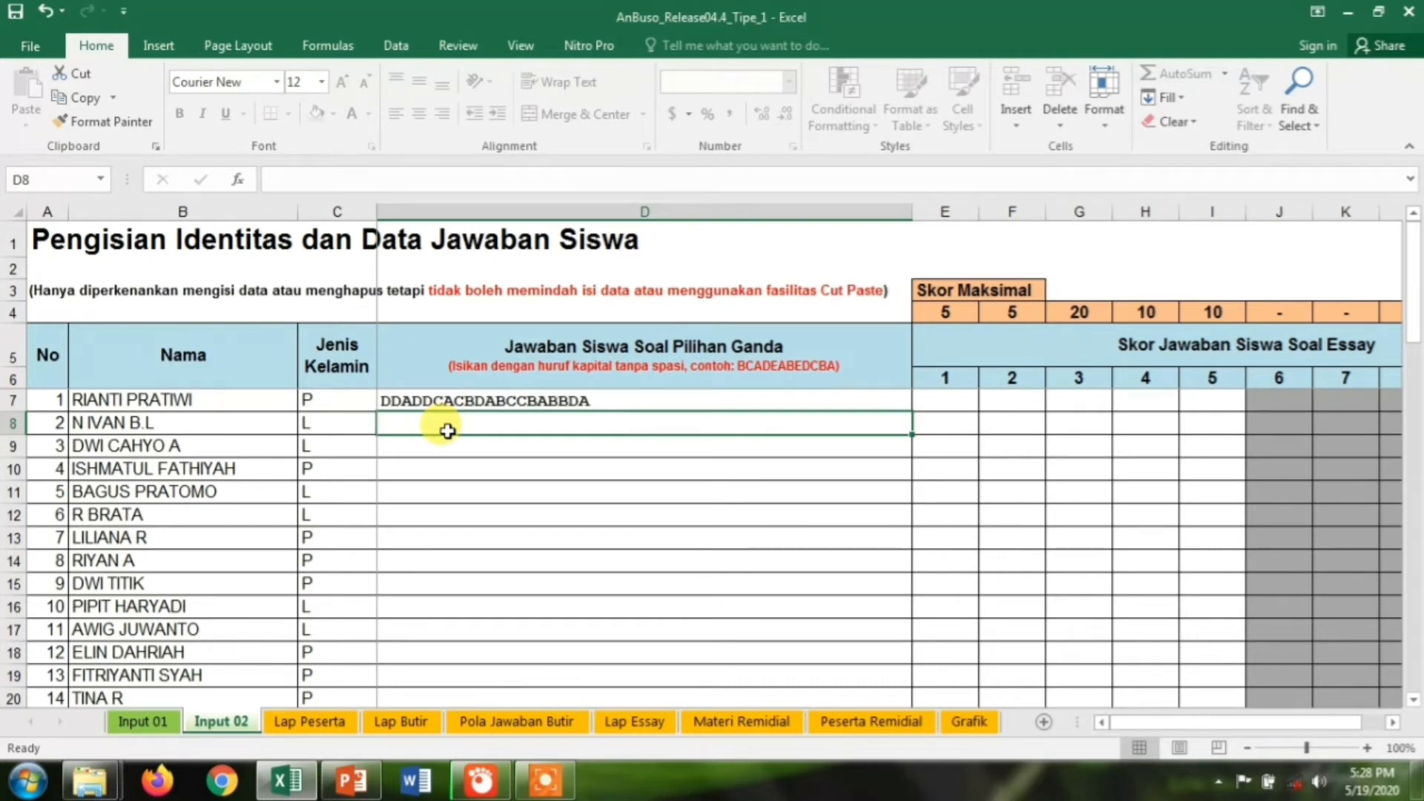
{"action": "type", "text": "DDDADDADDD"}
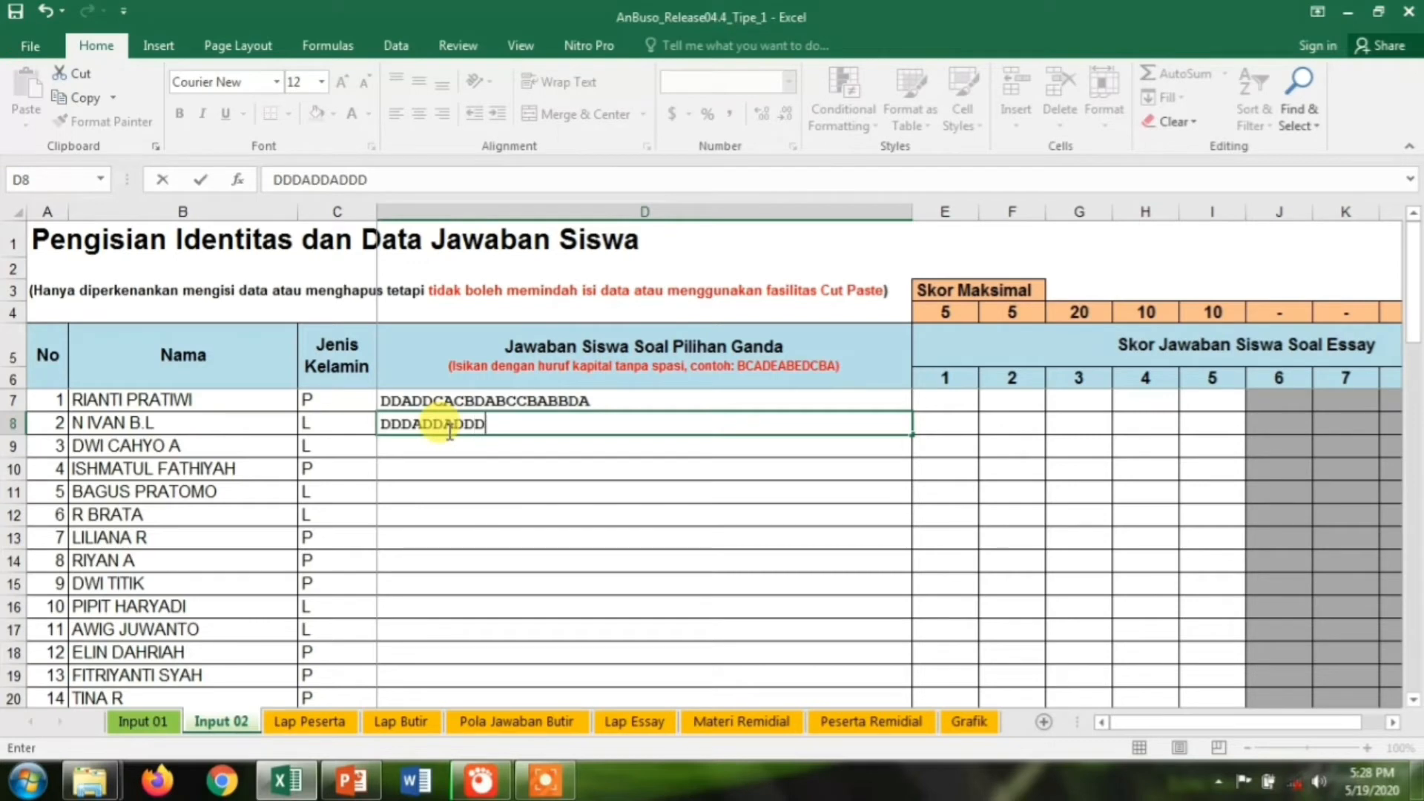
{"action": "type", "text": "DBBCBAADCD"}
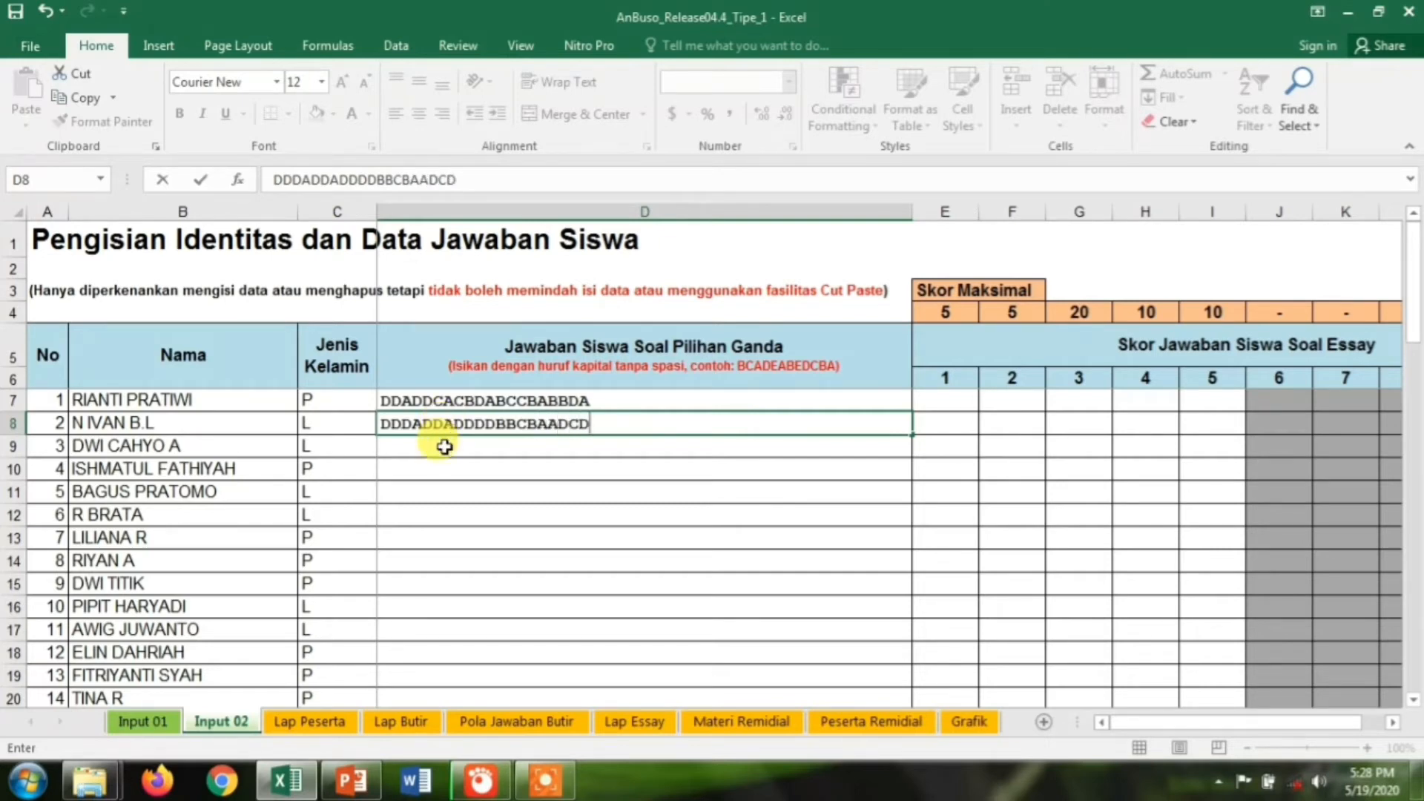
{"action": "left_click", "coordinate": [445, 447]}
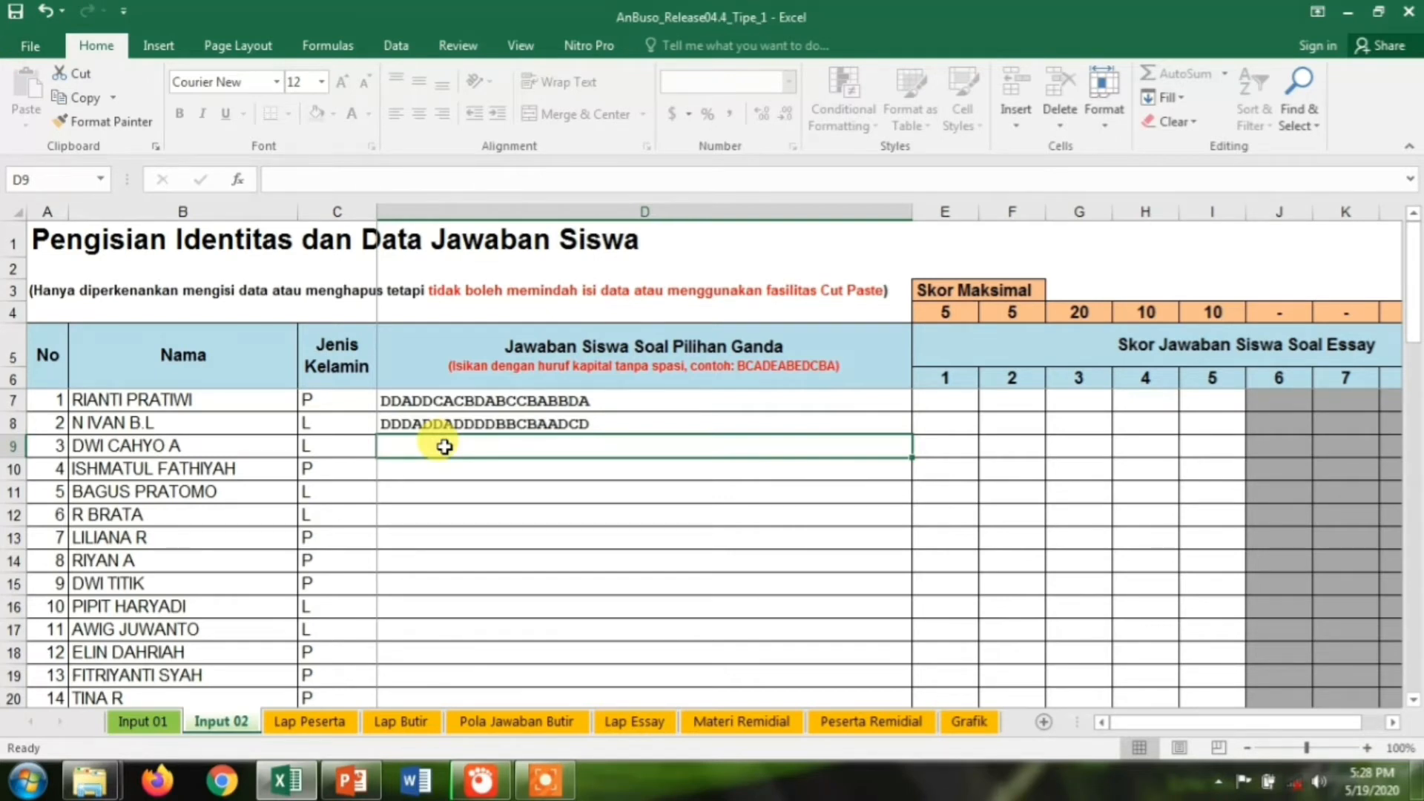
Enter answers CDCCADADBDDDBCBBBDBB, DDAADCCCDDDADCCAADDD and DDAADCCDCDBBACBBBBAD for students 3–5 in D9–D11
{"action": "type", "text": "CDCC"}
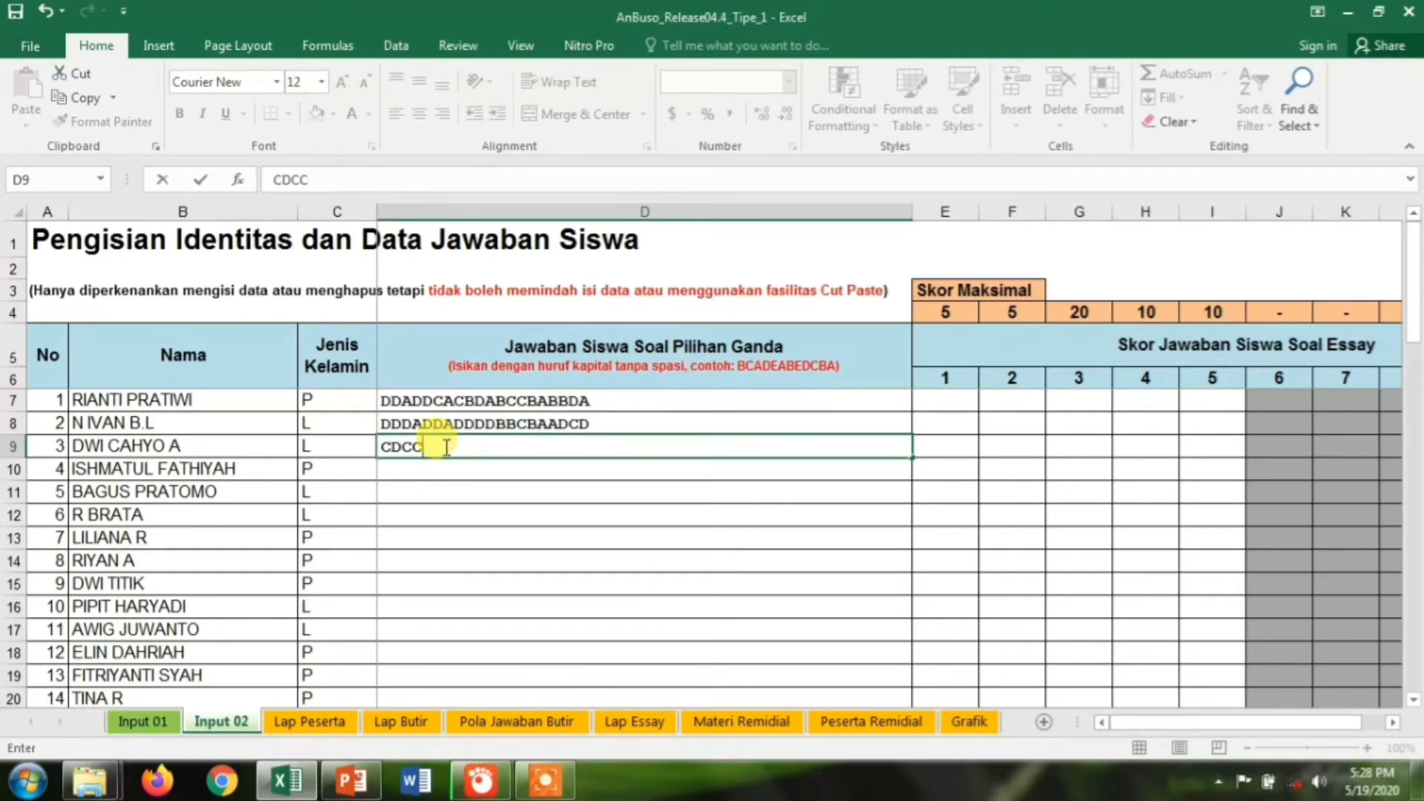
{"action": "type", "text": "ADADB"}
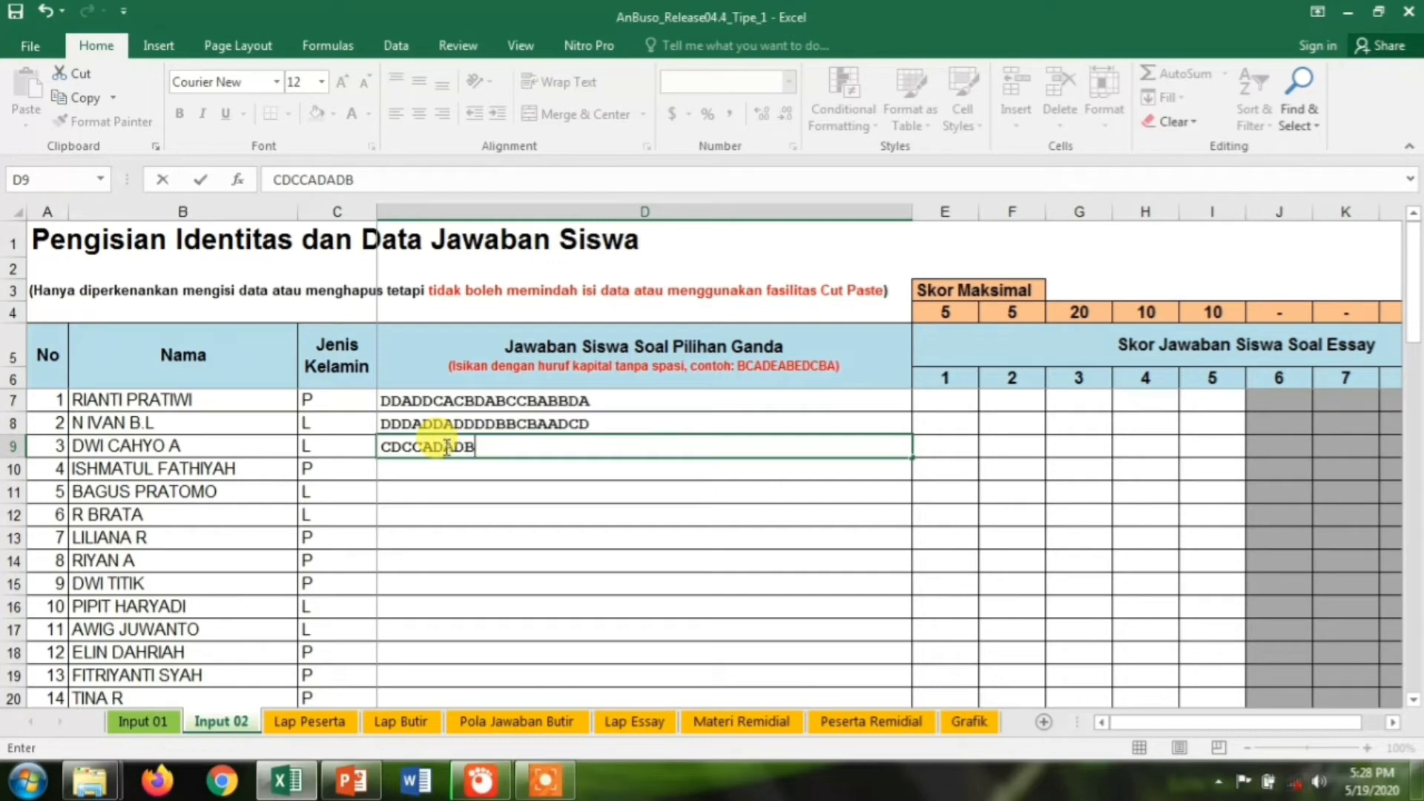
{"action": "type", "text": "DDDBC"}
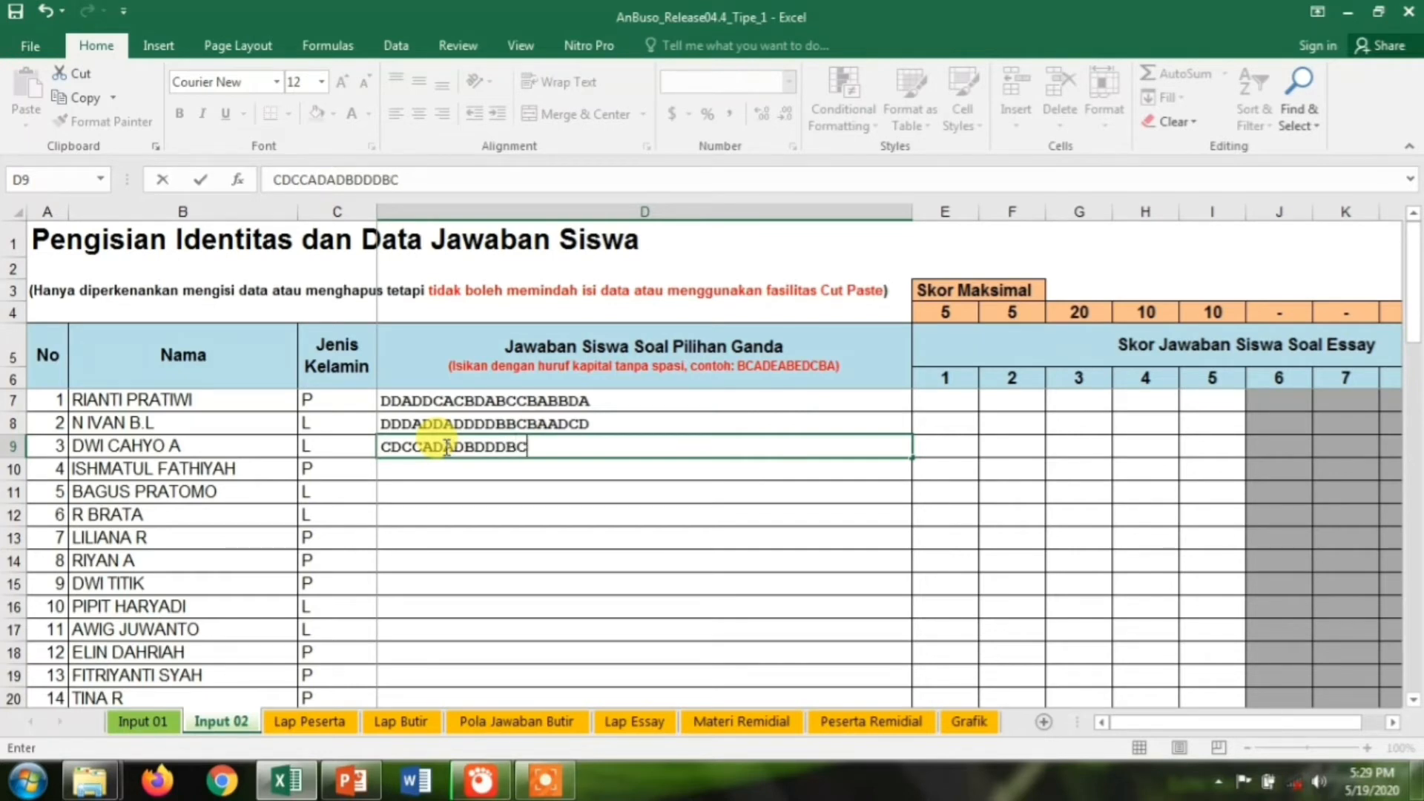
{"action": "type", "text": "BBBDBB"}
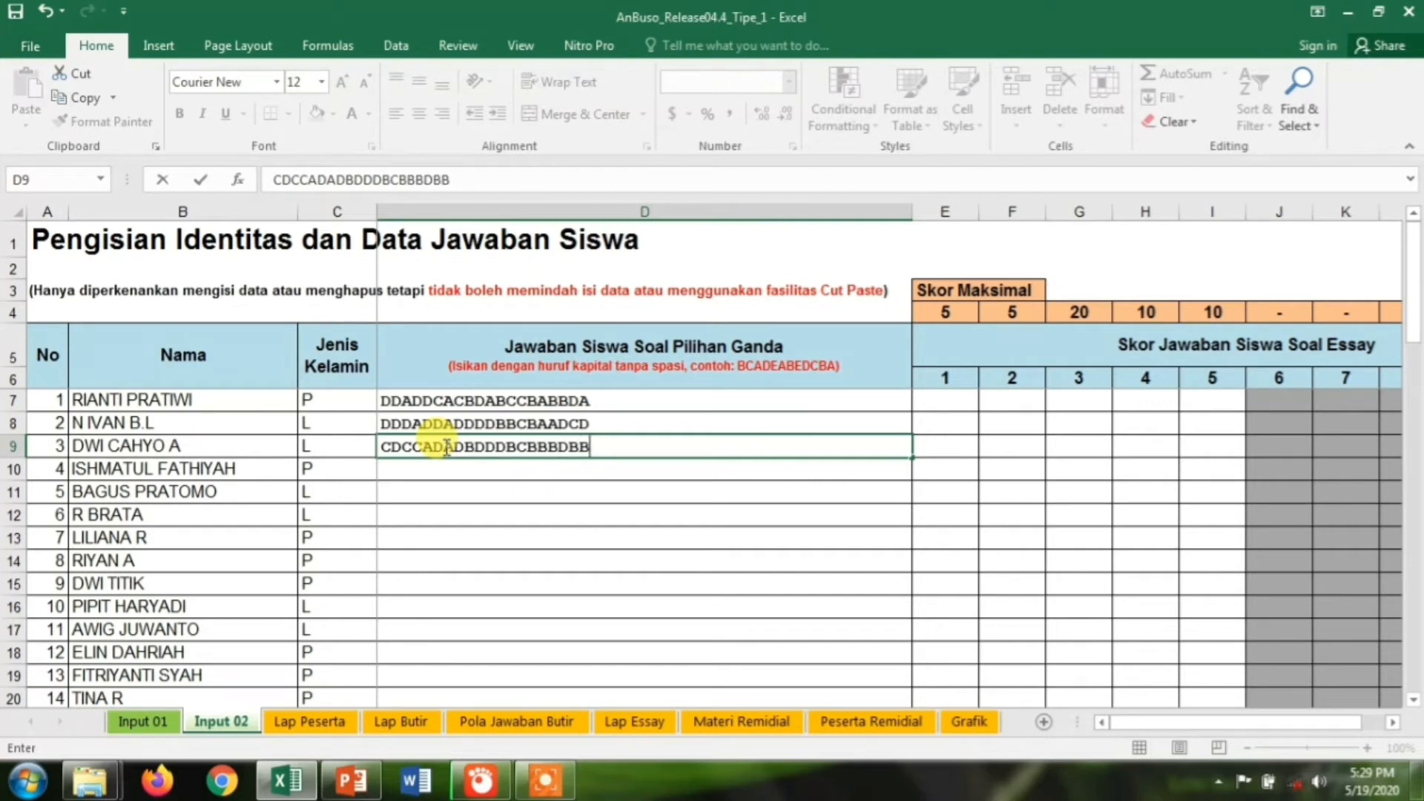
{"action": "key", "text": "Return"}
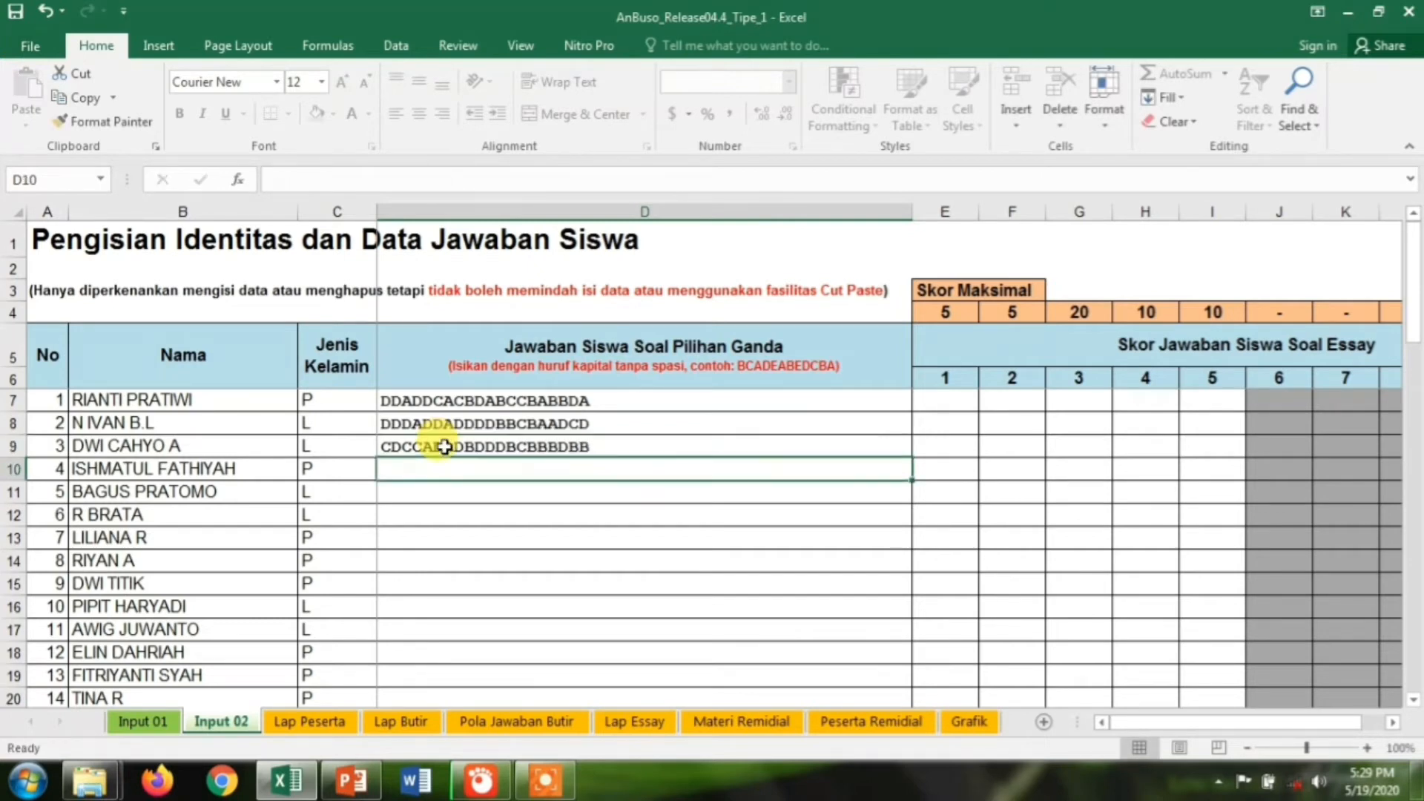
{"action": "type", "text": "DD"}
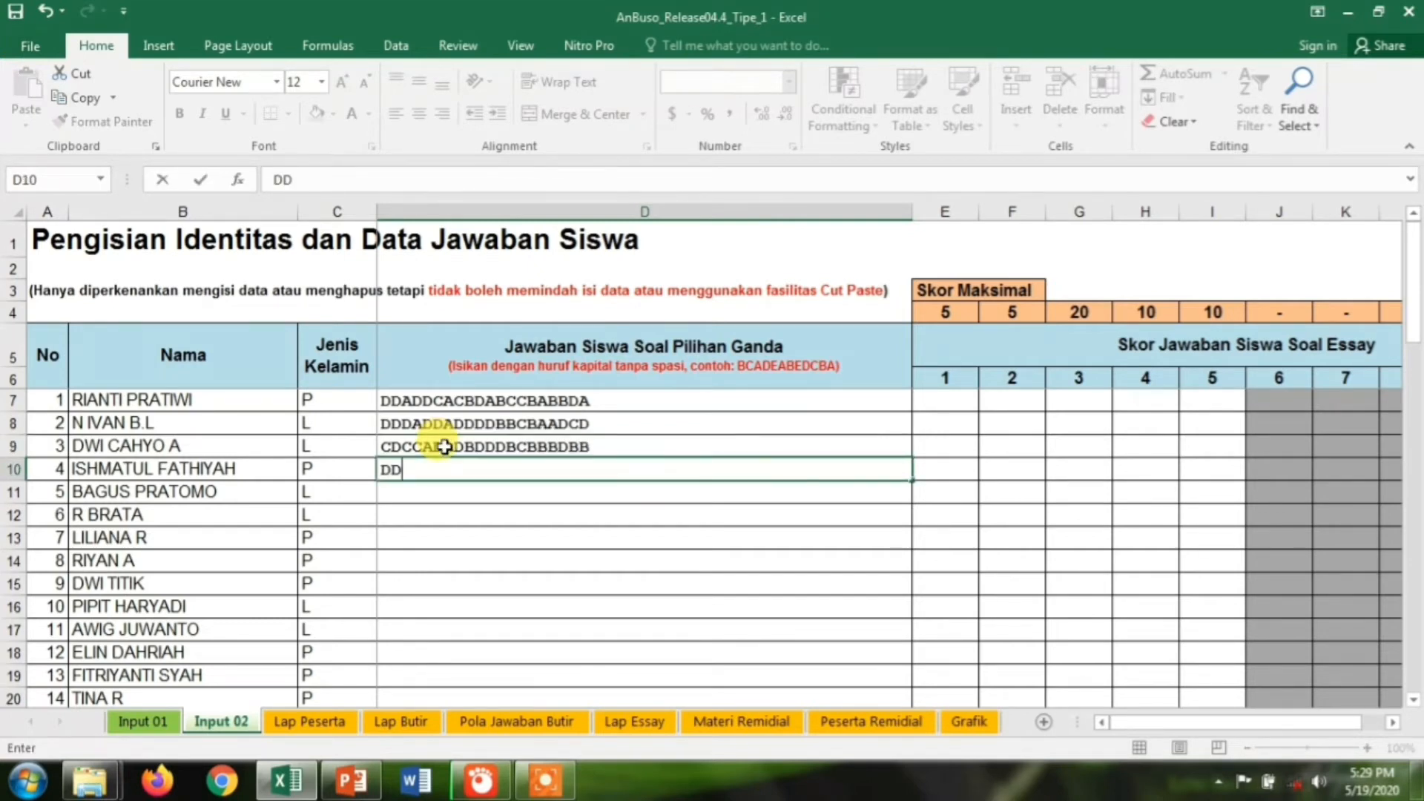
{"action": "type", "text": "AADCCCDDDA"}
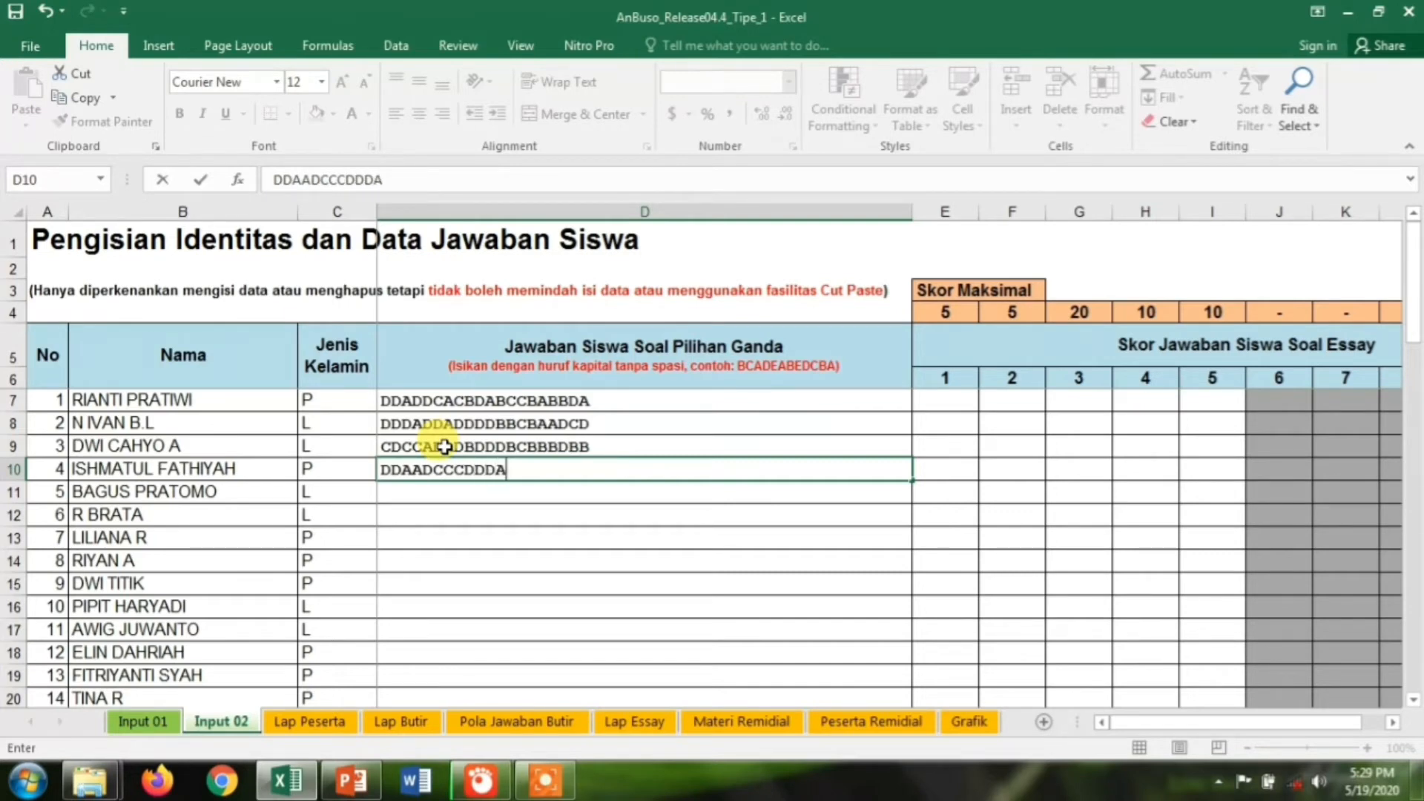
{"action": "type", "text": "DCCAADDD"}
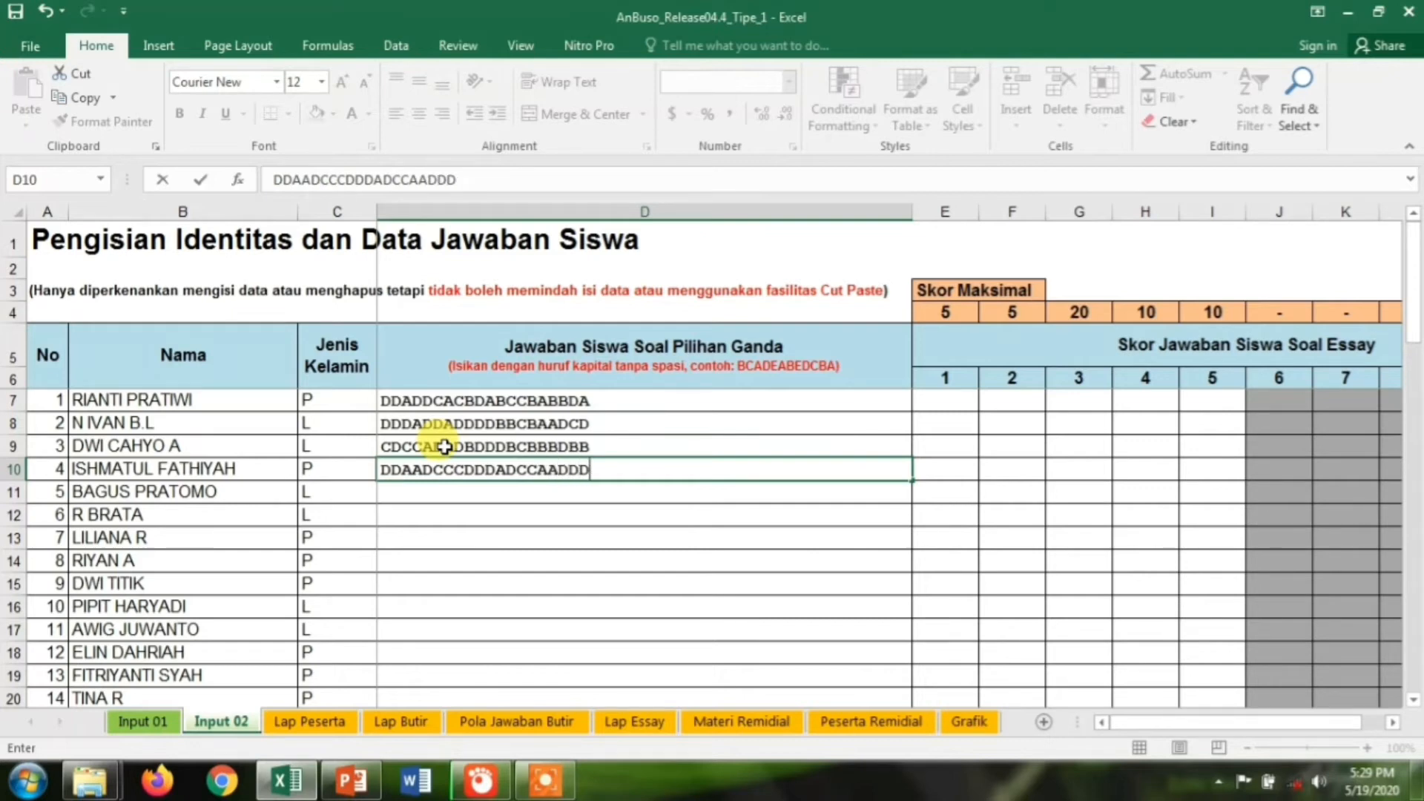
{"action": "key", "text": "Return"}
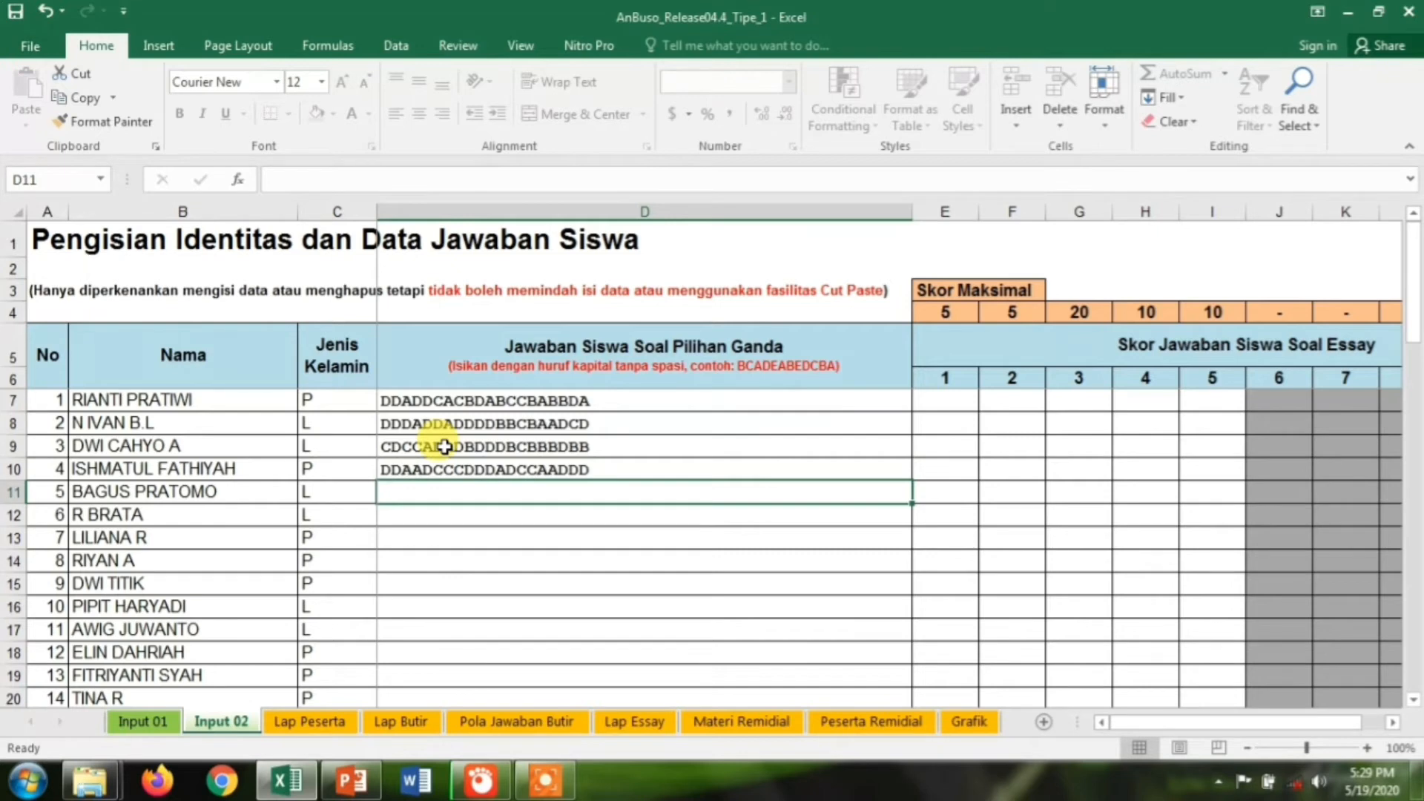
{"action": "type", "text": "D"}
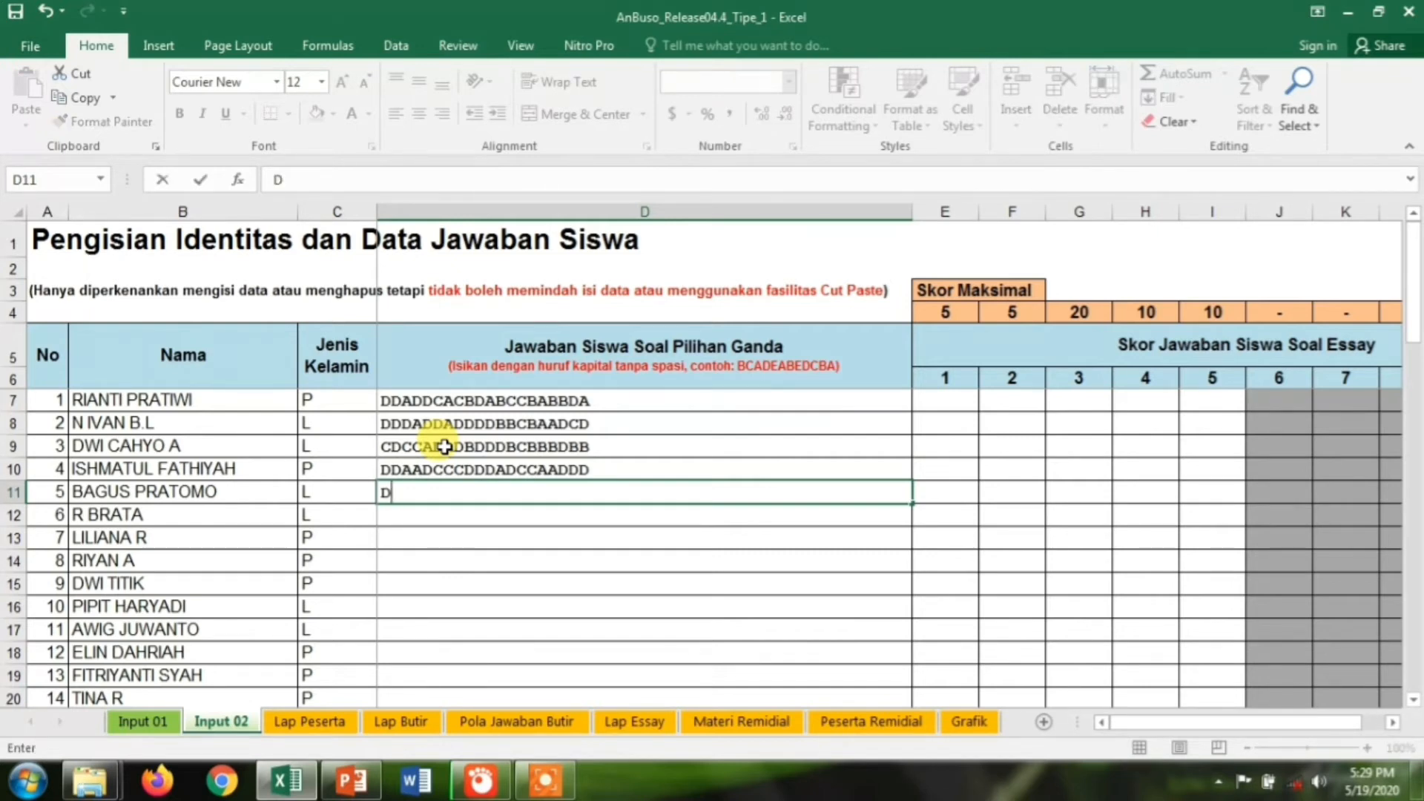
{"action": "key", "text": "BackSpace"}
{"action": "type", "text": "DDAADC"}
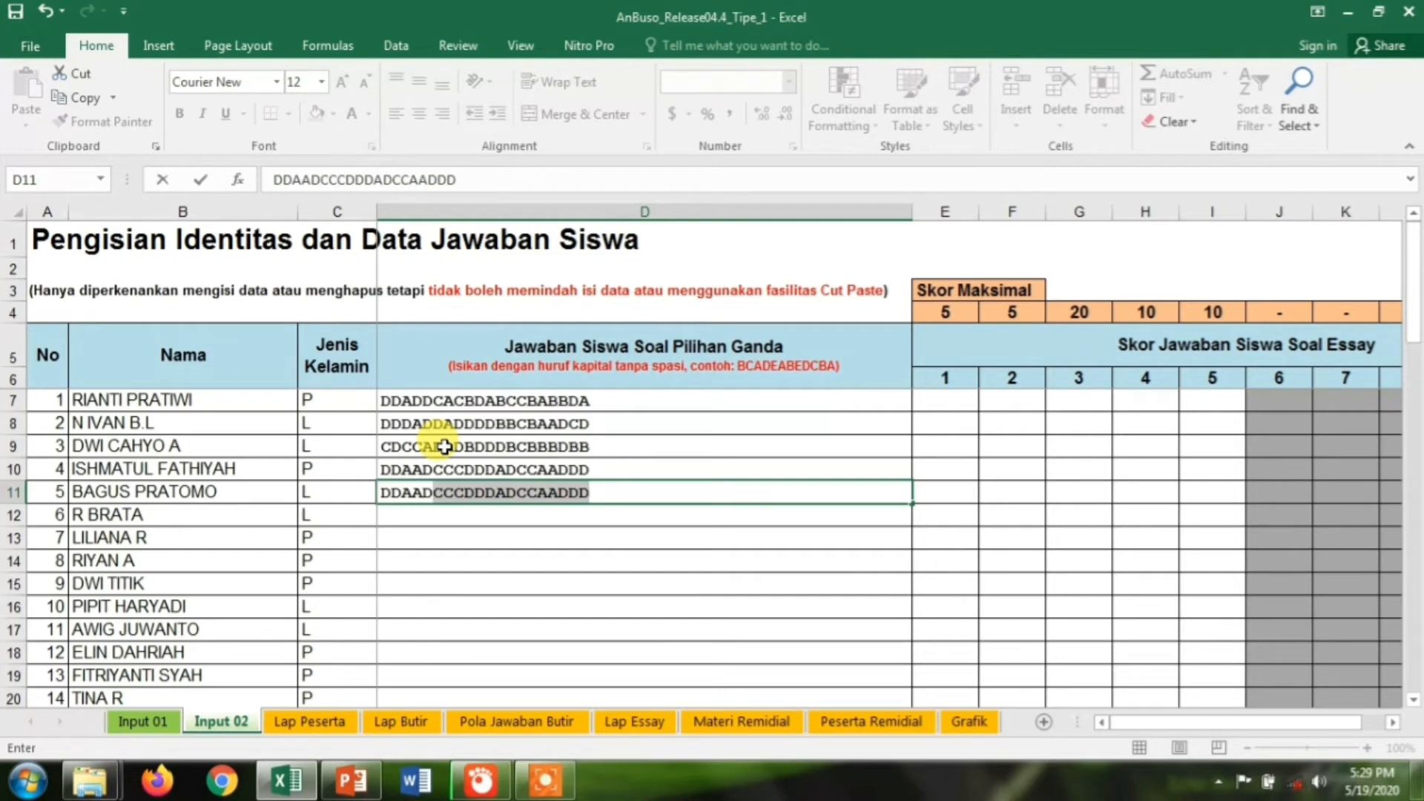
{"action": "type", "text": "CD"}
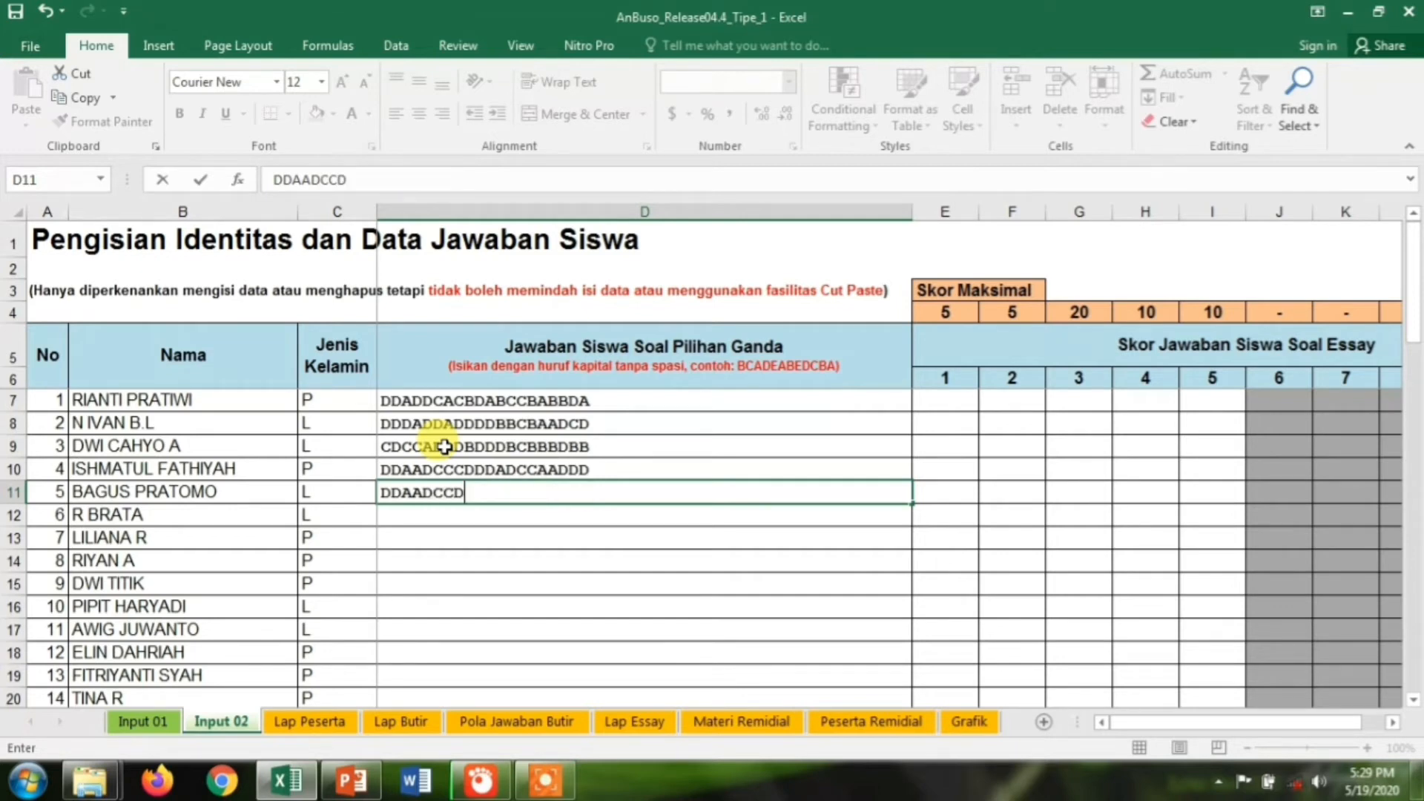
{"action": "type", "text": "CDBBA"}
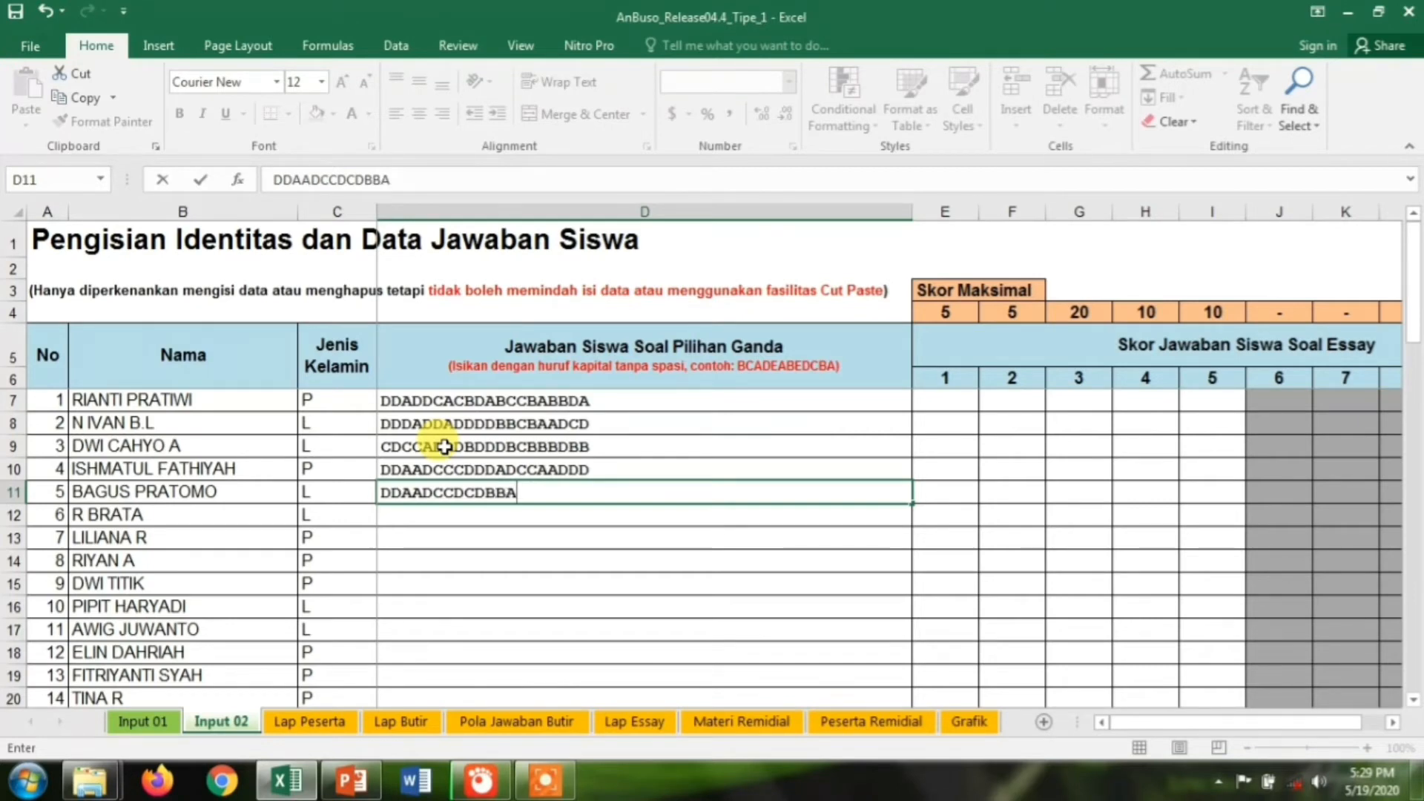
{"action": "type", "text": "CBBBBAD"}
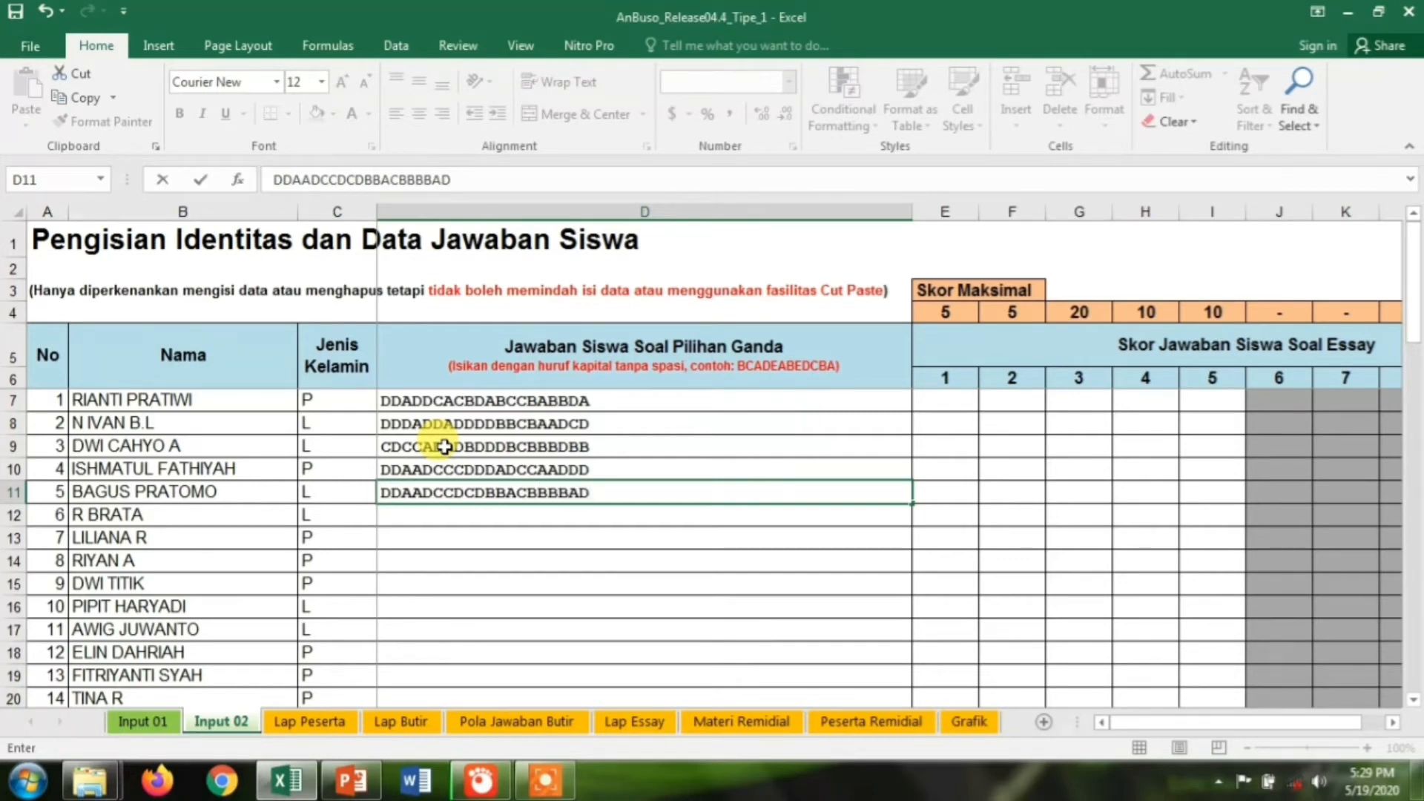
{"action": "key", "text": "Return"}
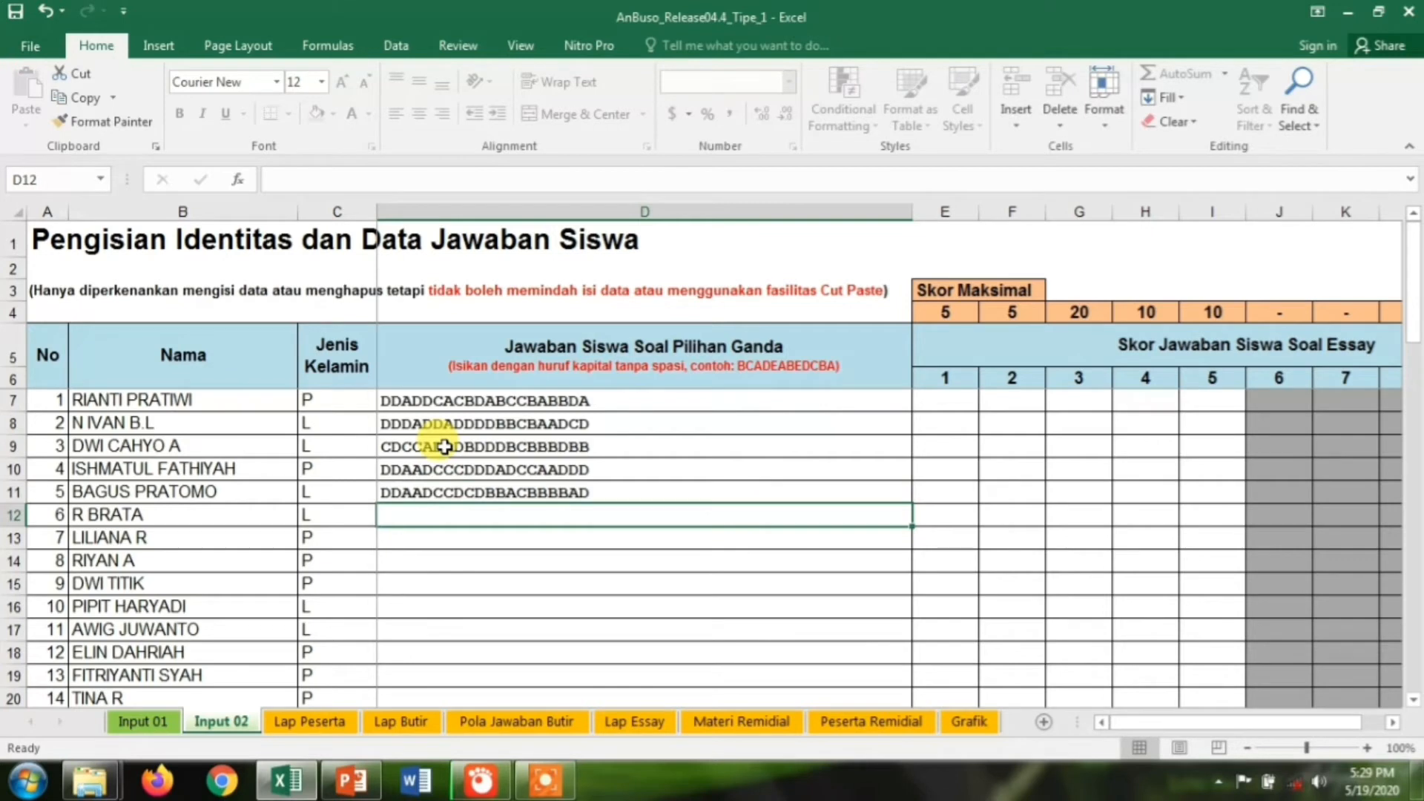
Enter answers DDADDDAABDDABCBABCAA and ADADBDACDDDDBABABBDB in D12–D13, then start the next row's string
{"action": "type", "text": "DD"}
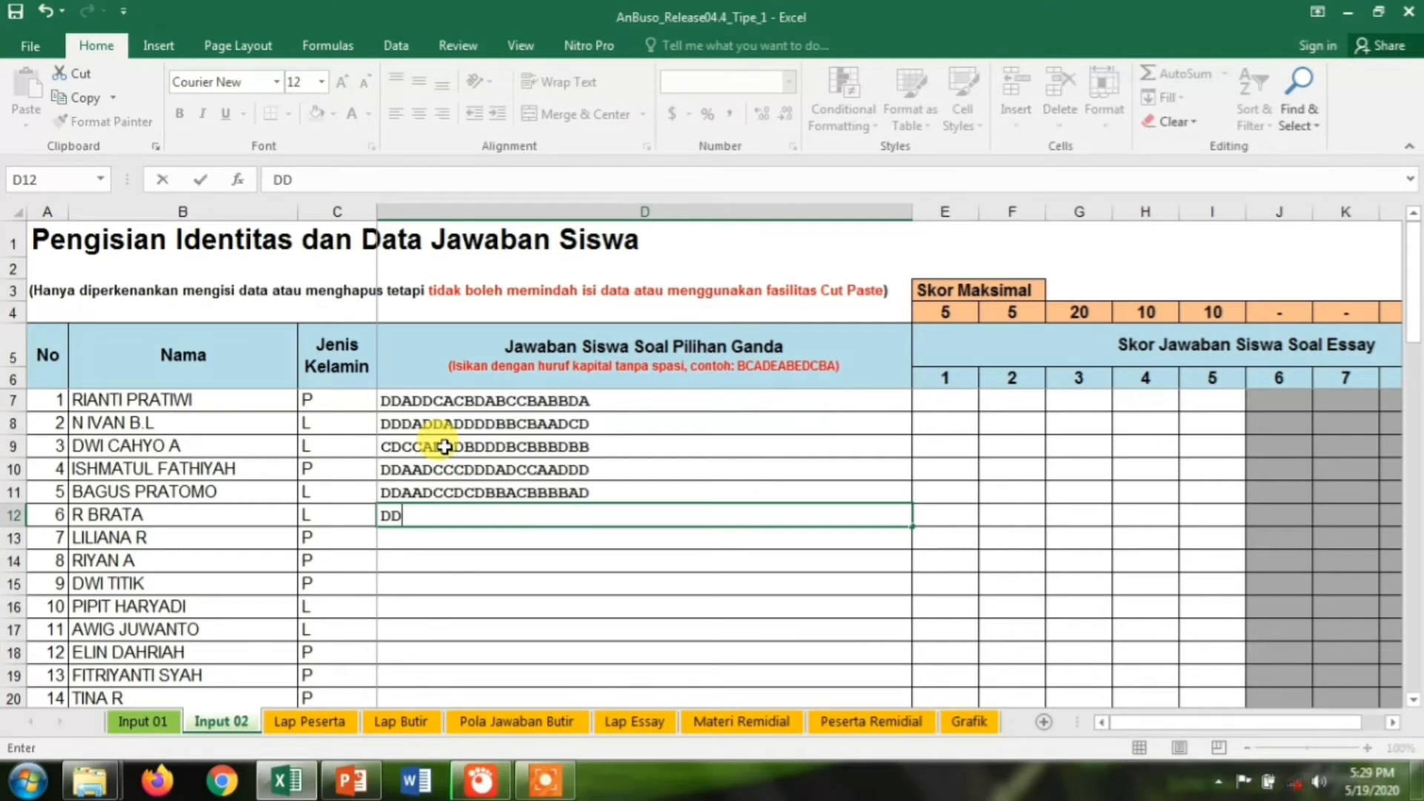
{"action": "type", "text": "ADDDAA"}
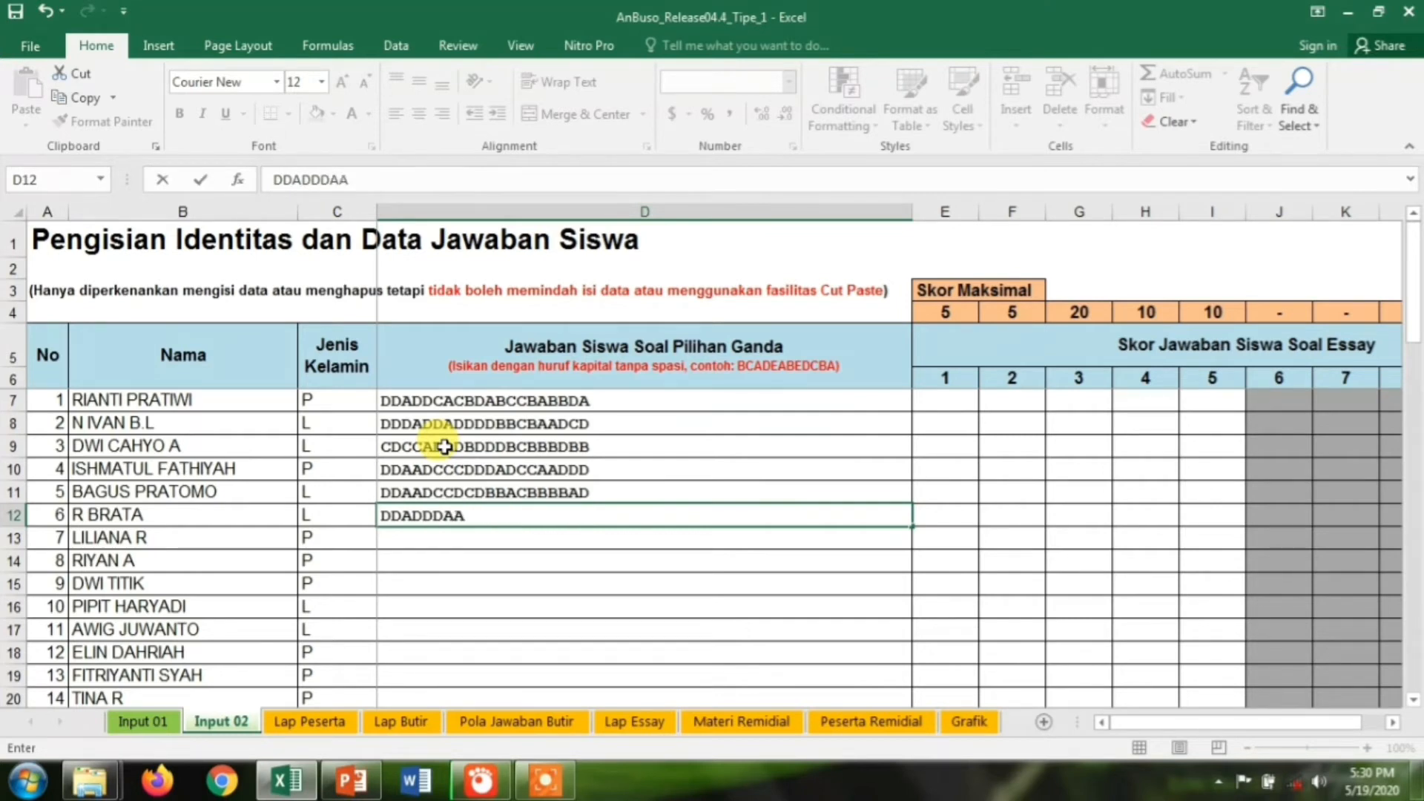
{"action": "type", "text": "BDDABCBA"}
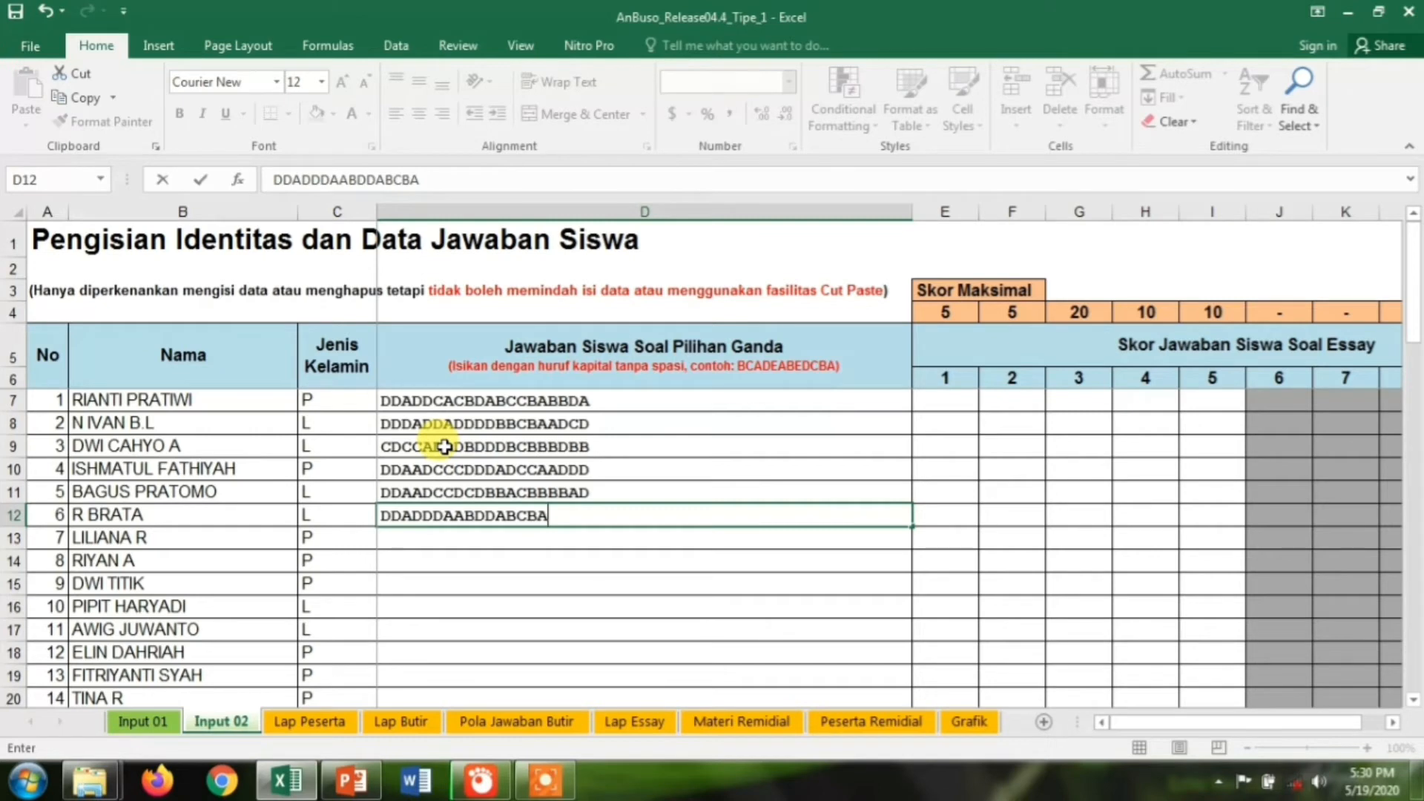
{"action": "type", "text": "BCAA"}
{"action": "key", "text": "Return"}
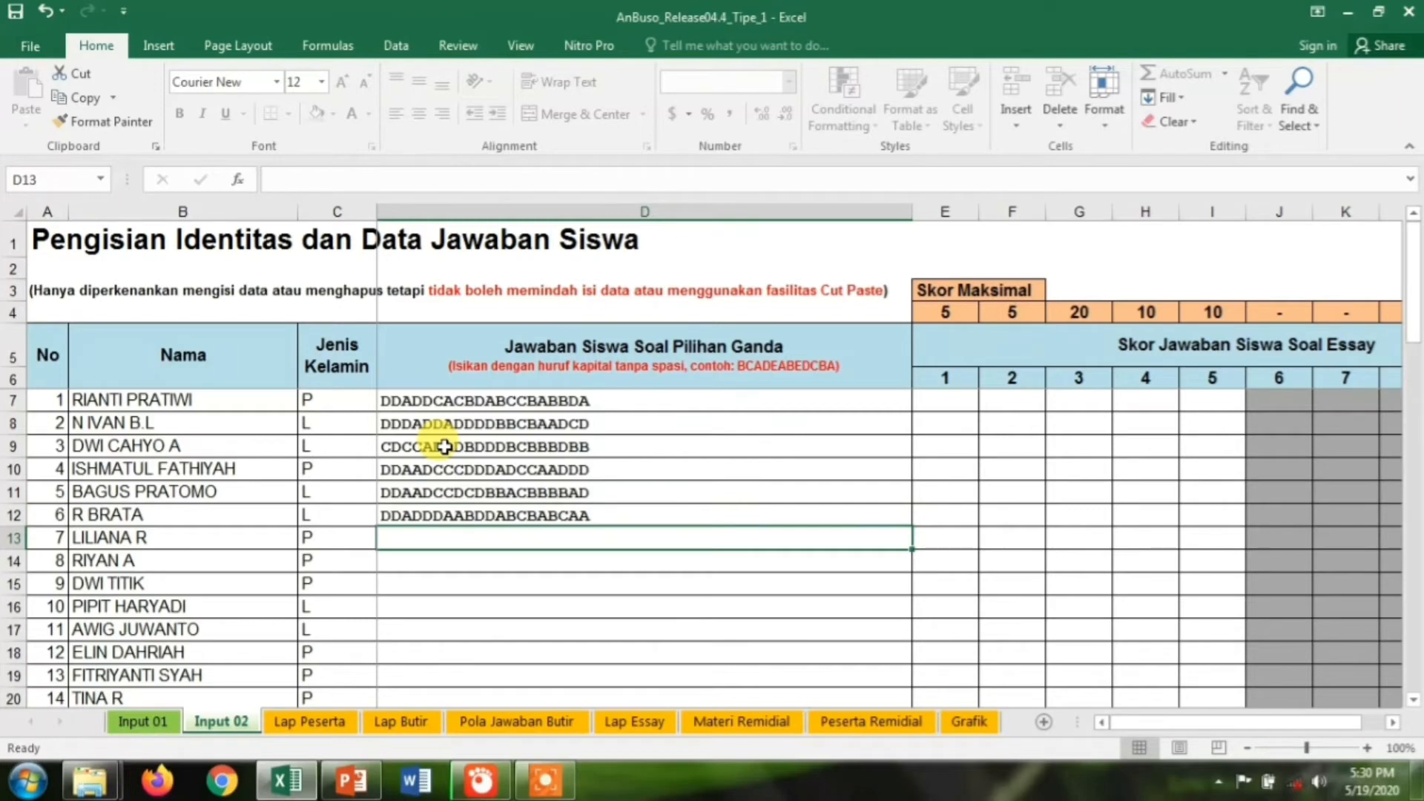
{"action": "type", "text": "ADADBDAC"}
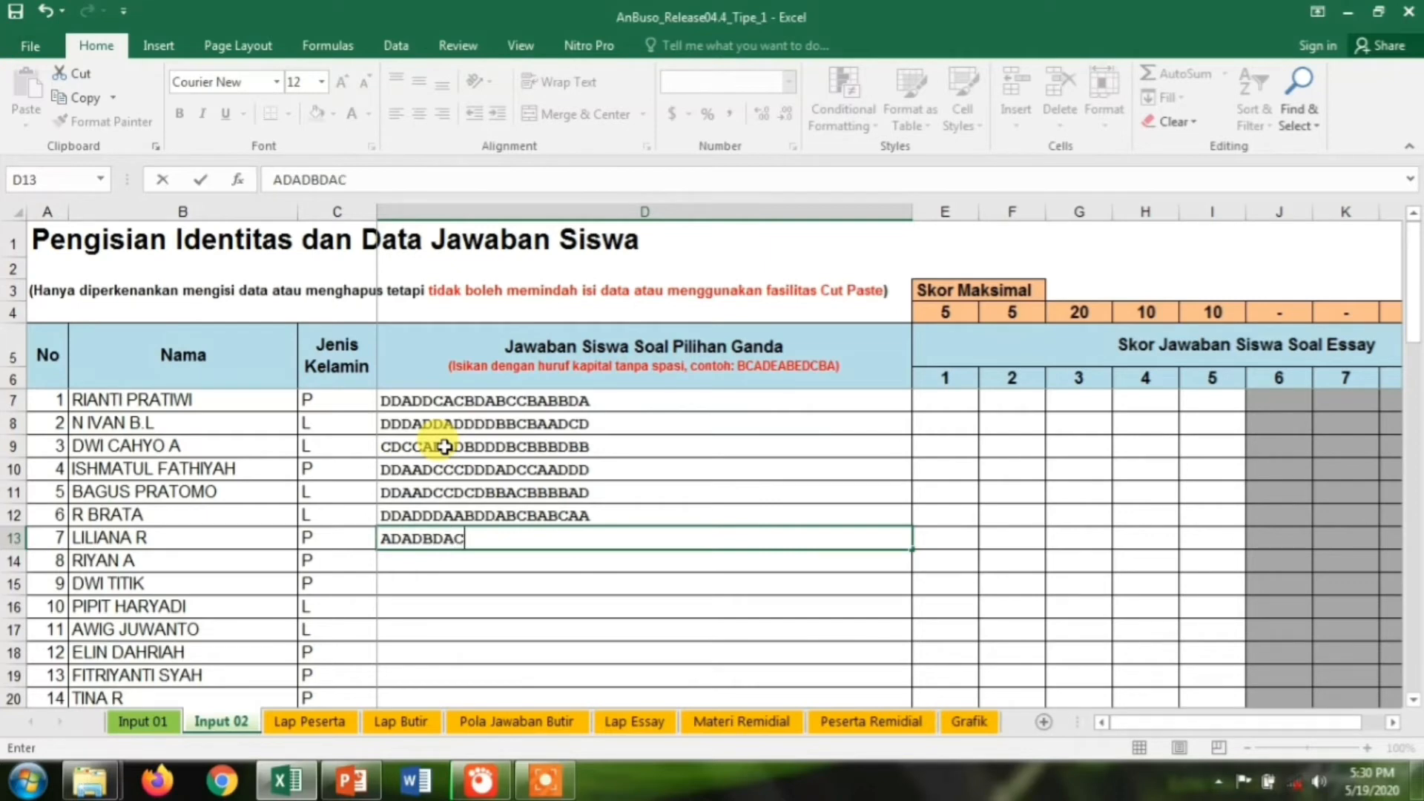
{"action": "type", "text": "DDDDB"}
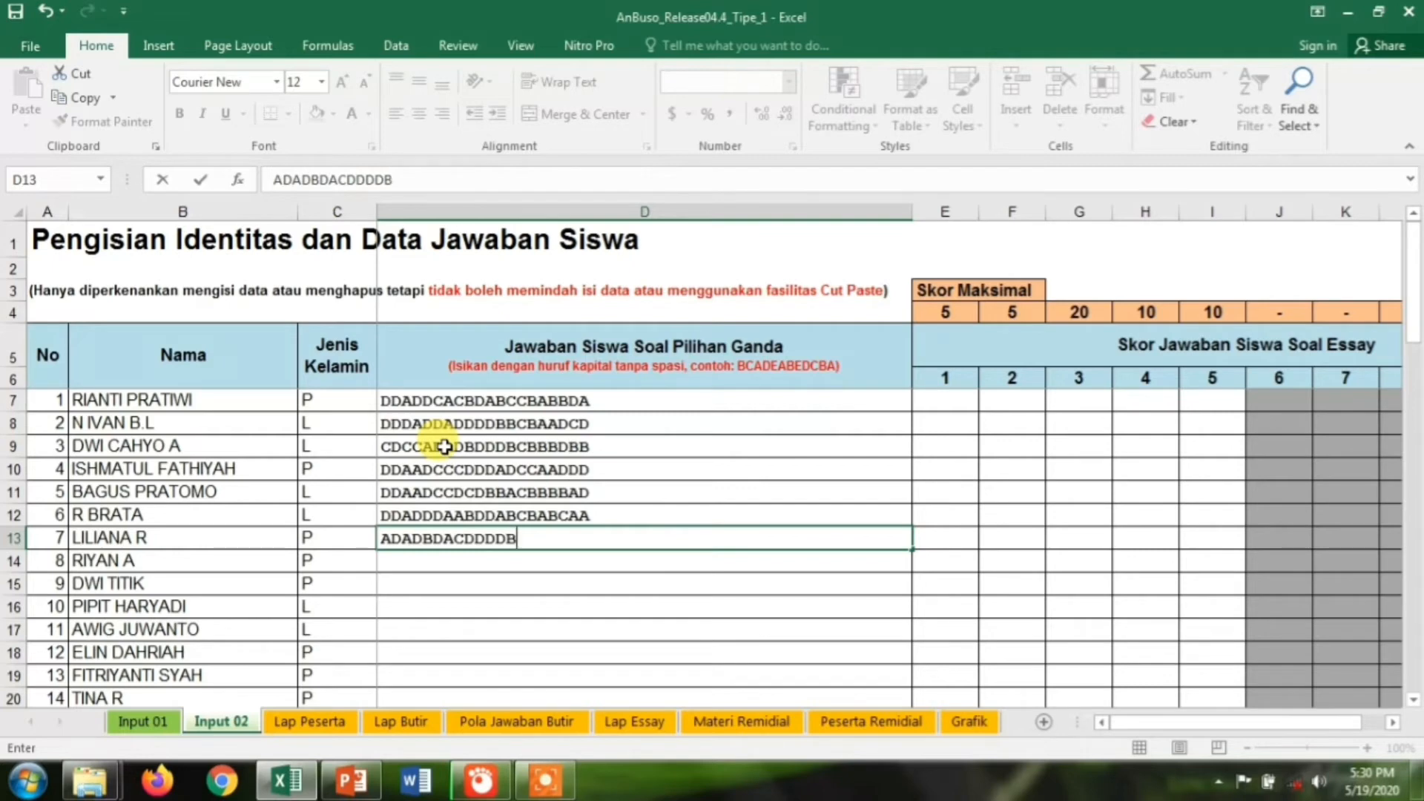
{"action": "type", "text": "ABABBDB"}
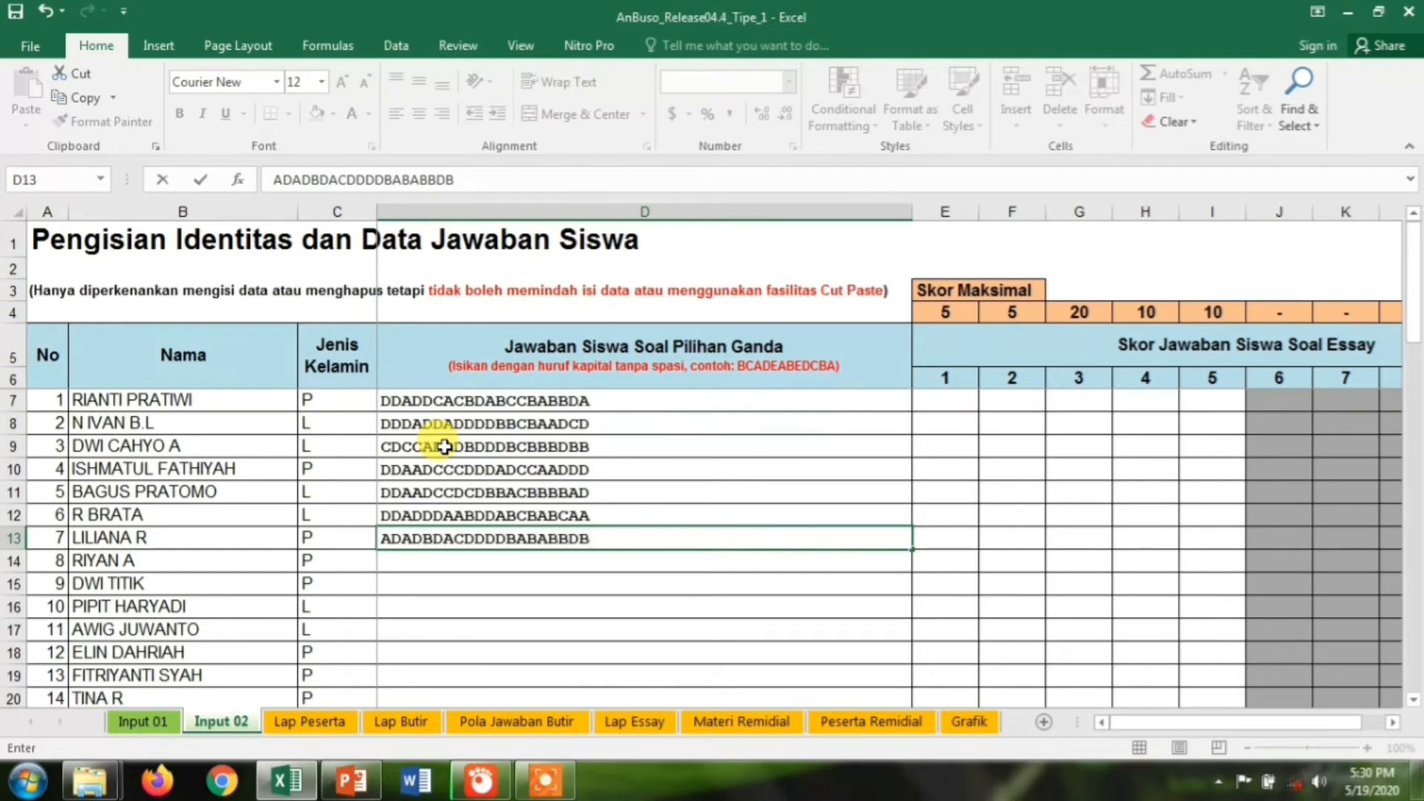
{"action": "key", "text": "Return"}
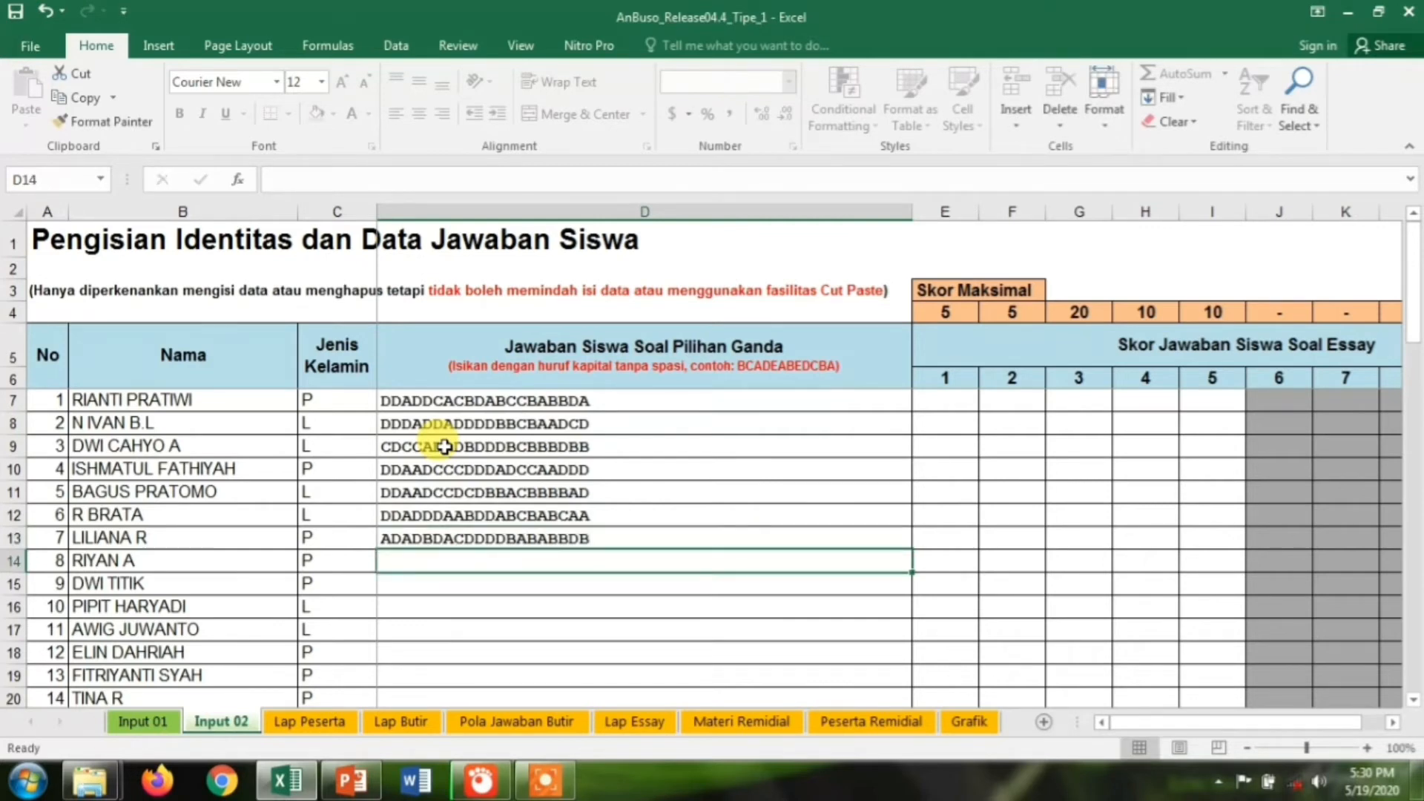
{"action": "type", "text": "DDD"}
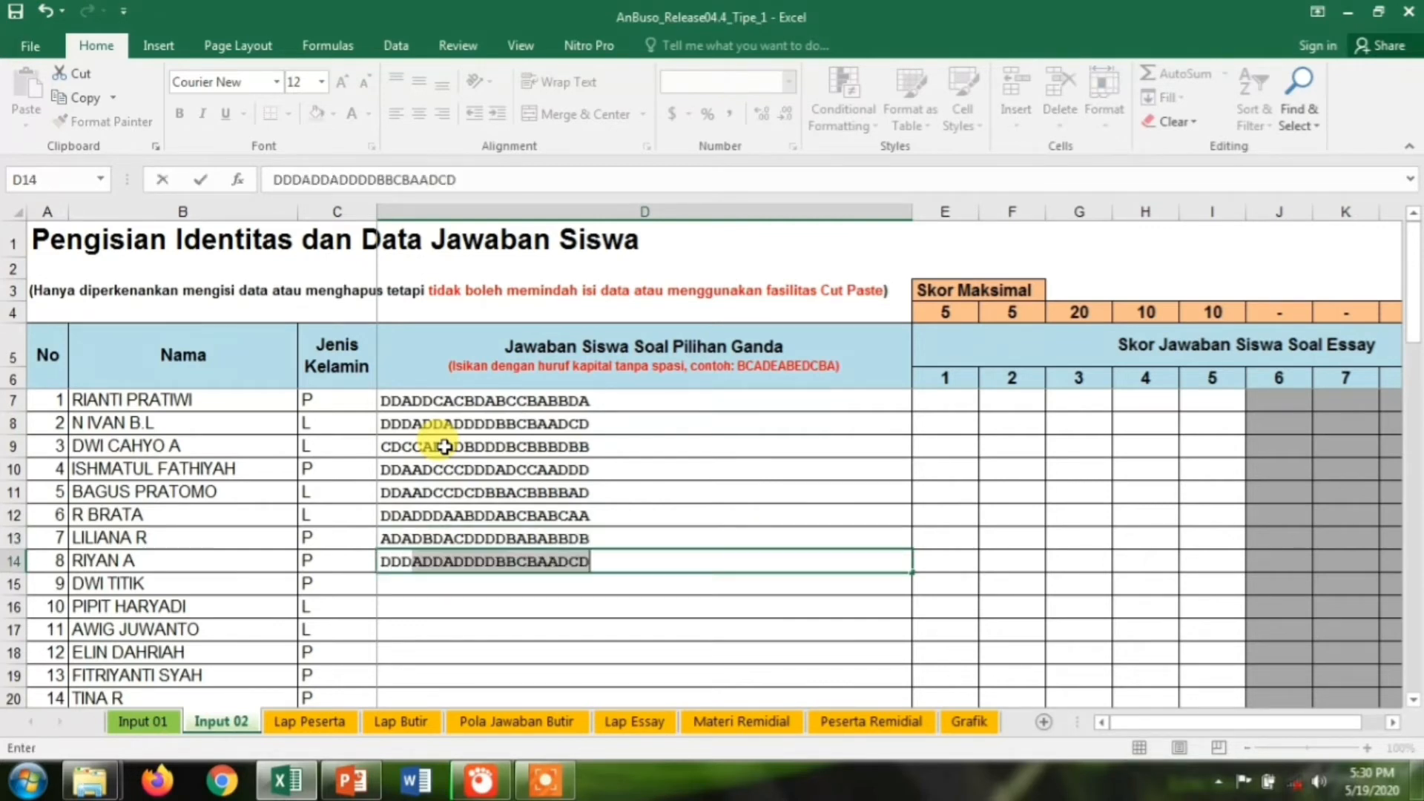
{"action": "type", "text": "DDCCDDDDAACABDACD"}
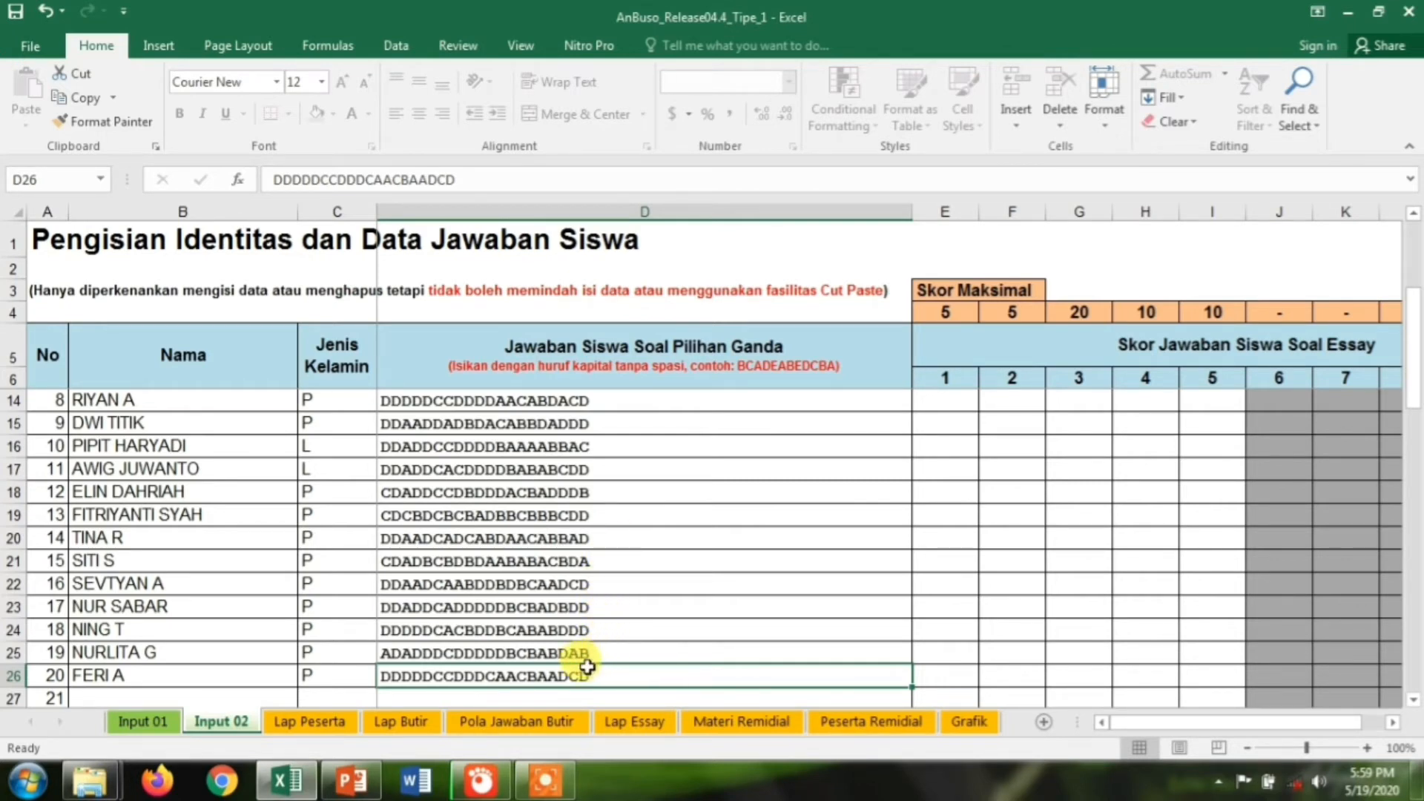
{"action": "left_click", "coordinate": [159, 728]}
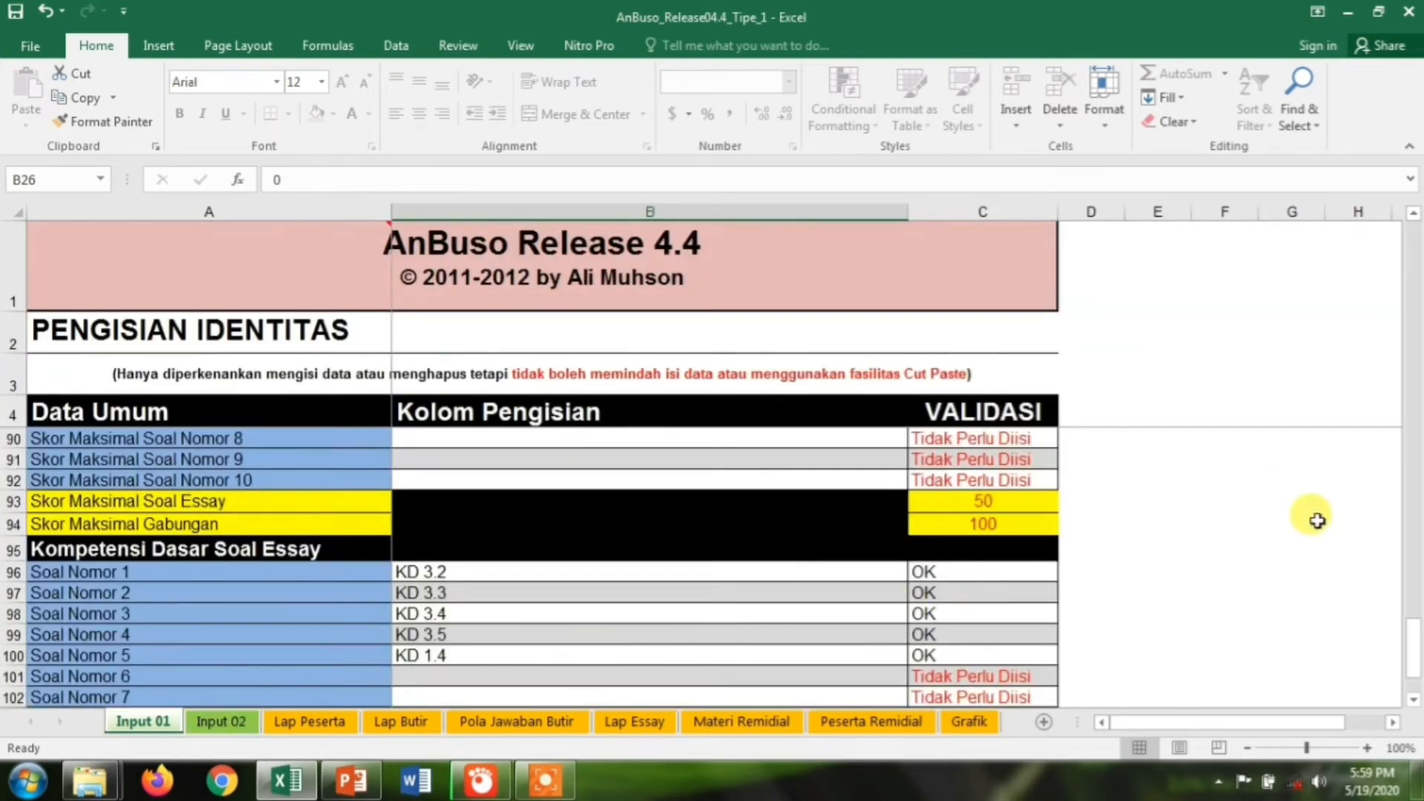
{"action": "left_click_drag", "start_coordinate": [1412, 660], "coordinate": [1415, 308]}
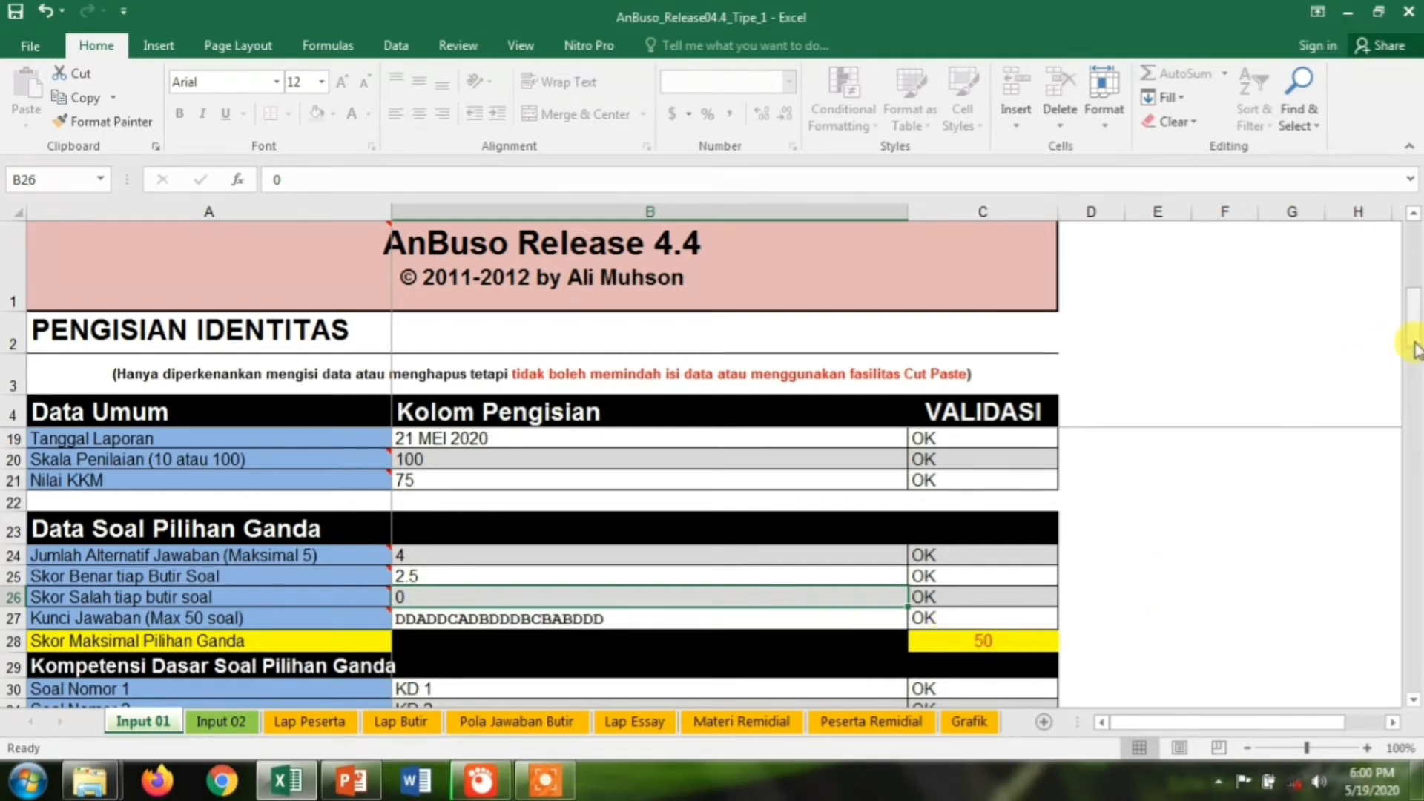
{"action": "left_click_drag", "start_coordinate": [1414, 341], "coordinate": [1411, 652]}
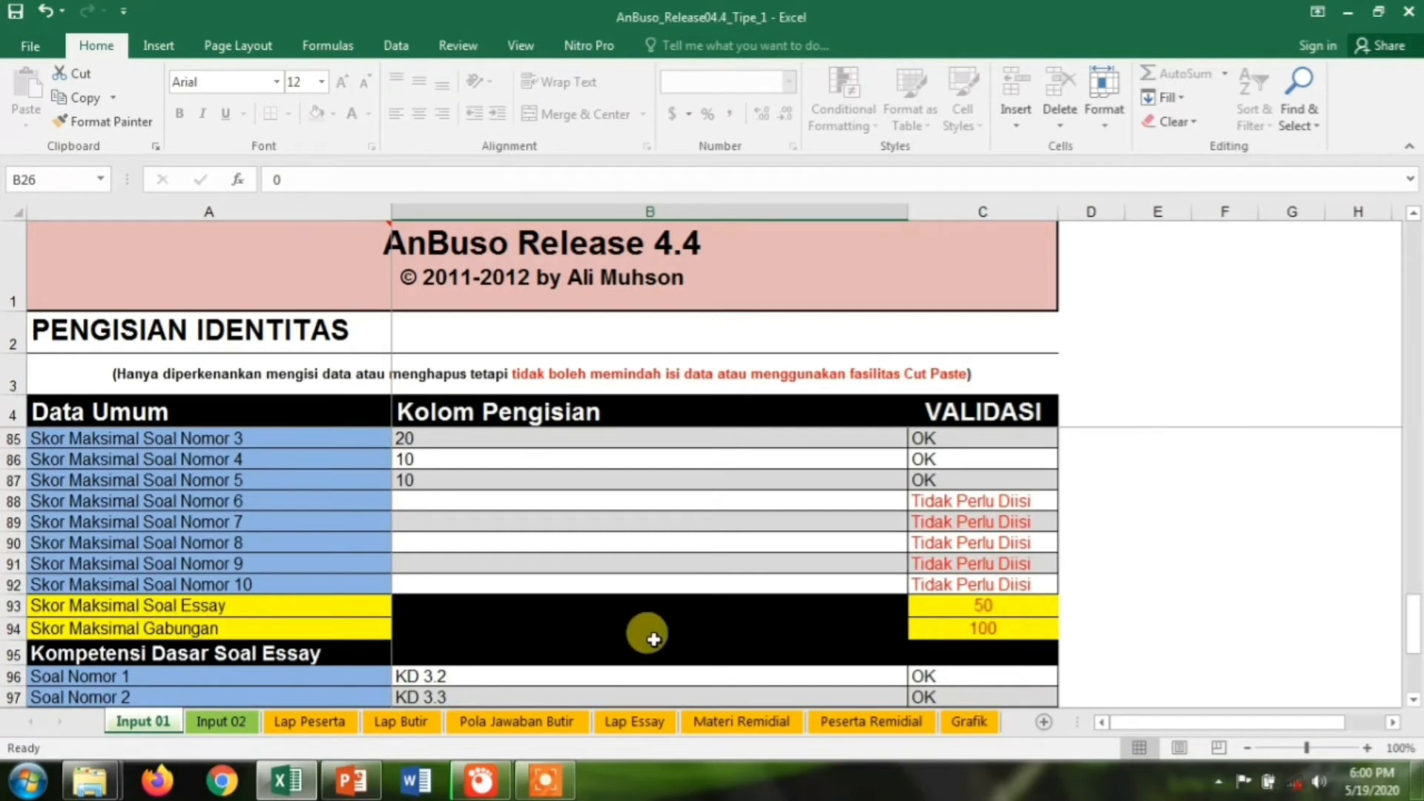
{"action": "left_click", "coordinate": [221, 721]}
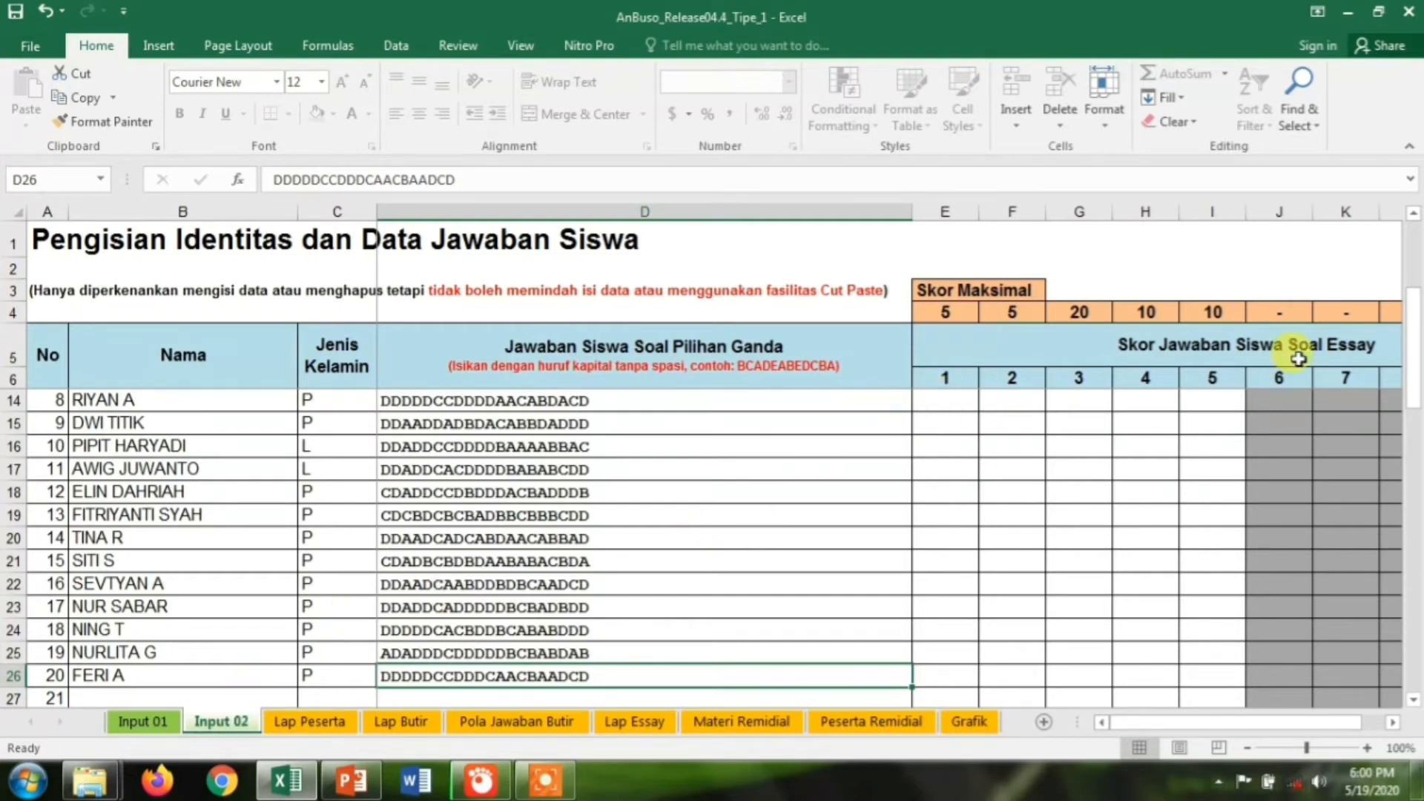
{"action": "left_click_drag", "start_coordinate": [1417, 352], "coordinate": [1416, 286]}
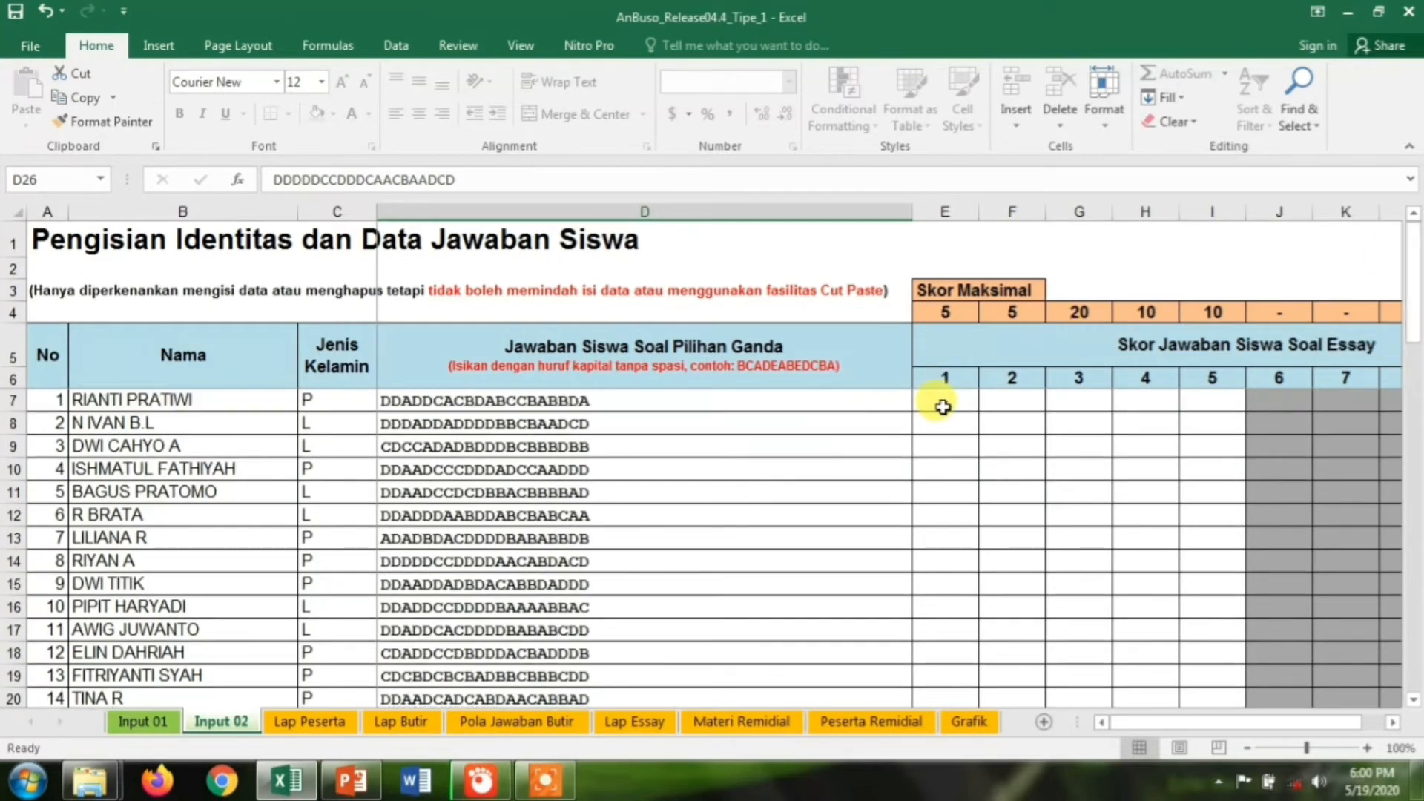
{"action": "left_click", "coordinate": [943, 407]}
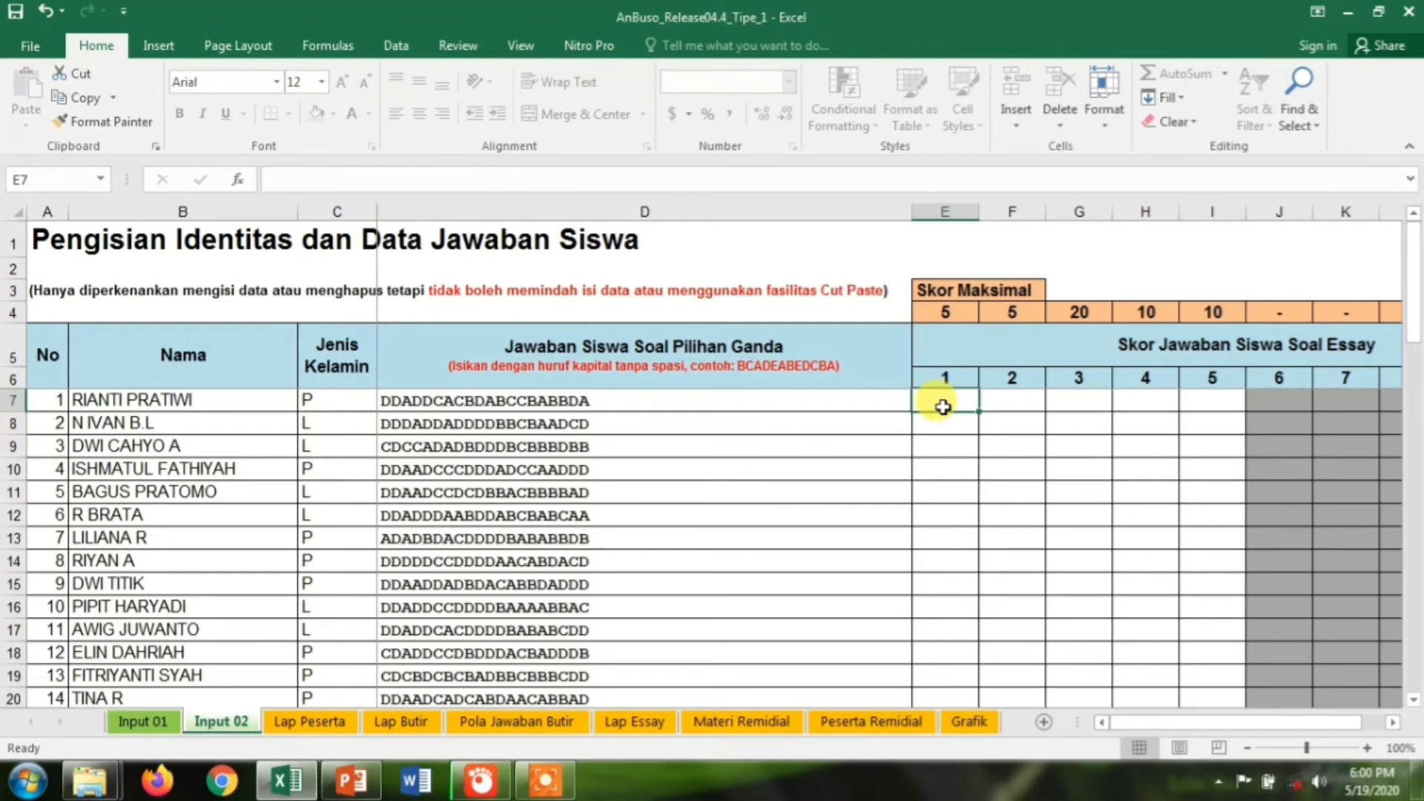
Enter essay scores 0, 4, 9, 9, 1 for student 1 in E7:I7
{"action": "type", "text": "0"}
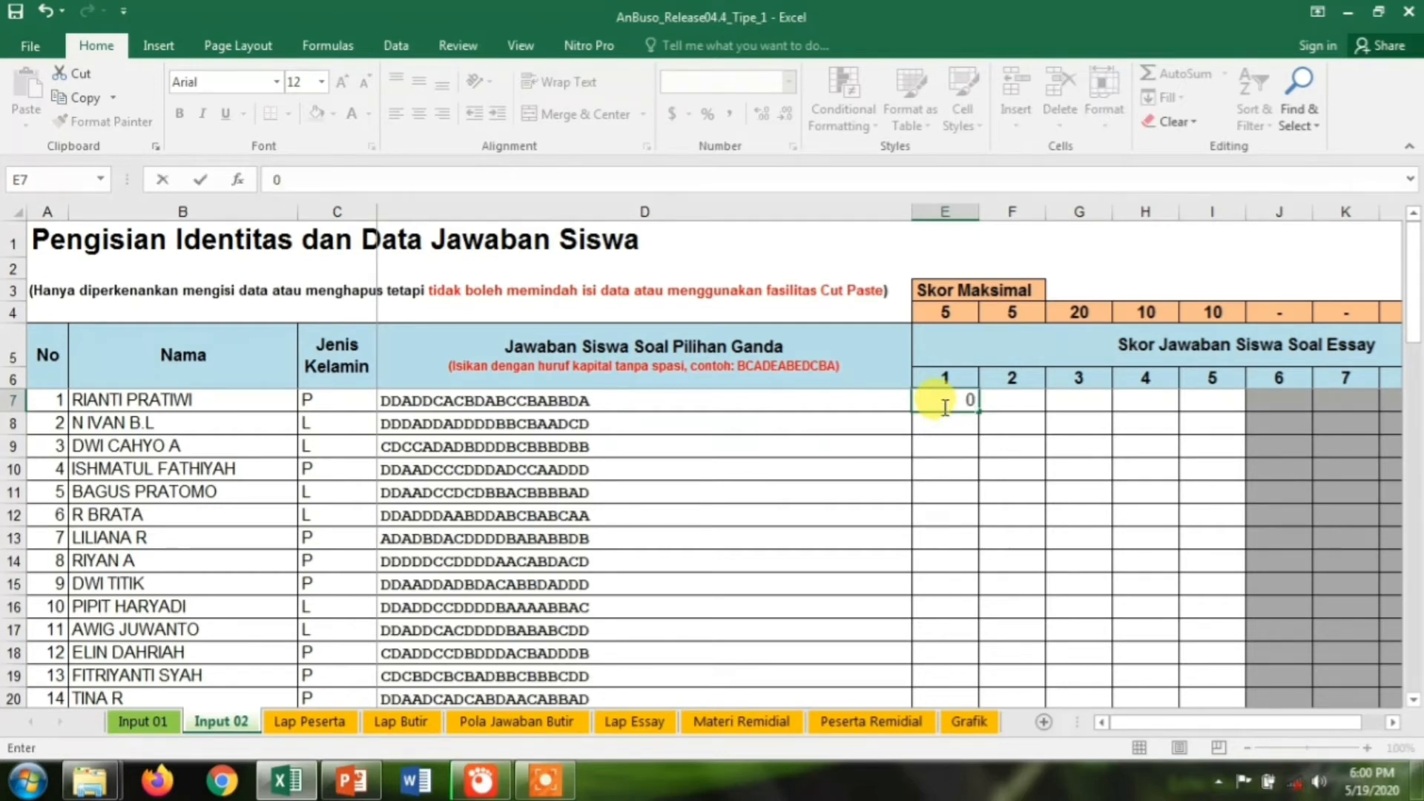
{"action": "key", "text": "Tab"}
{"action": "type", "text": "4"}
{"action": "key", "text": "Tab"}
{"action": "type", "text": "9"}
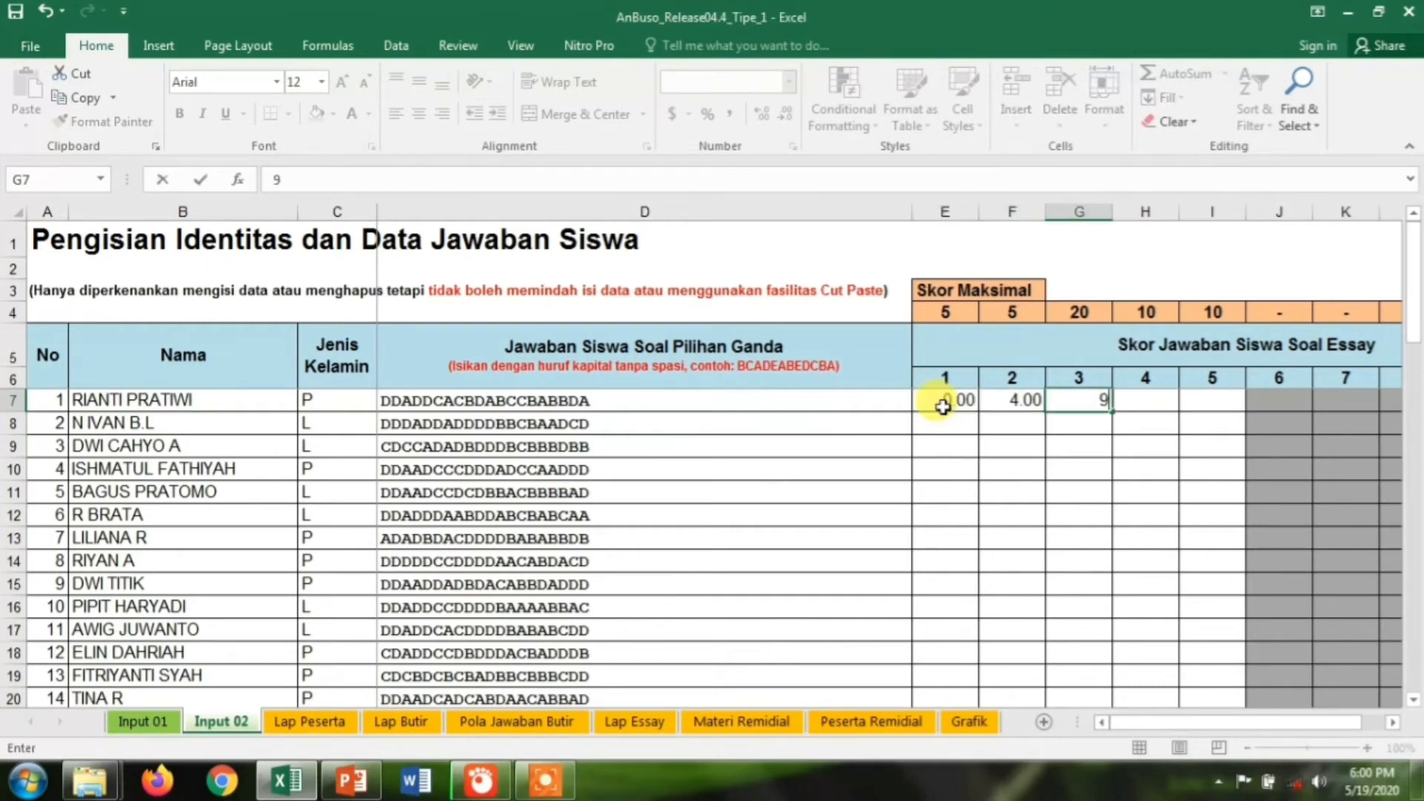
{"action": "key", "text": "Tab"}
{"action": "type", "text": "9"}
{"action": "key", "text": "Tab"}
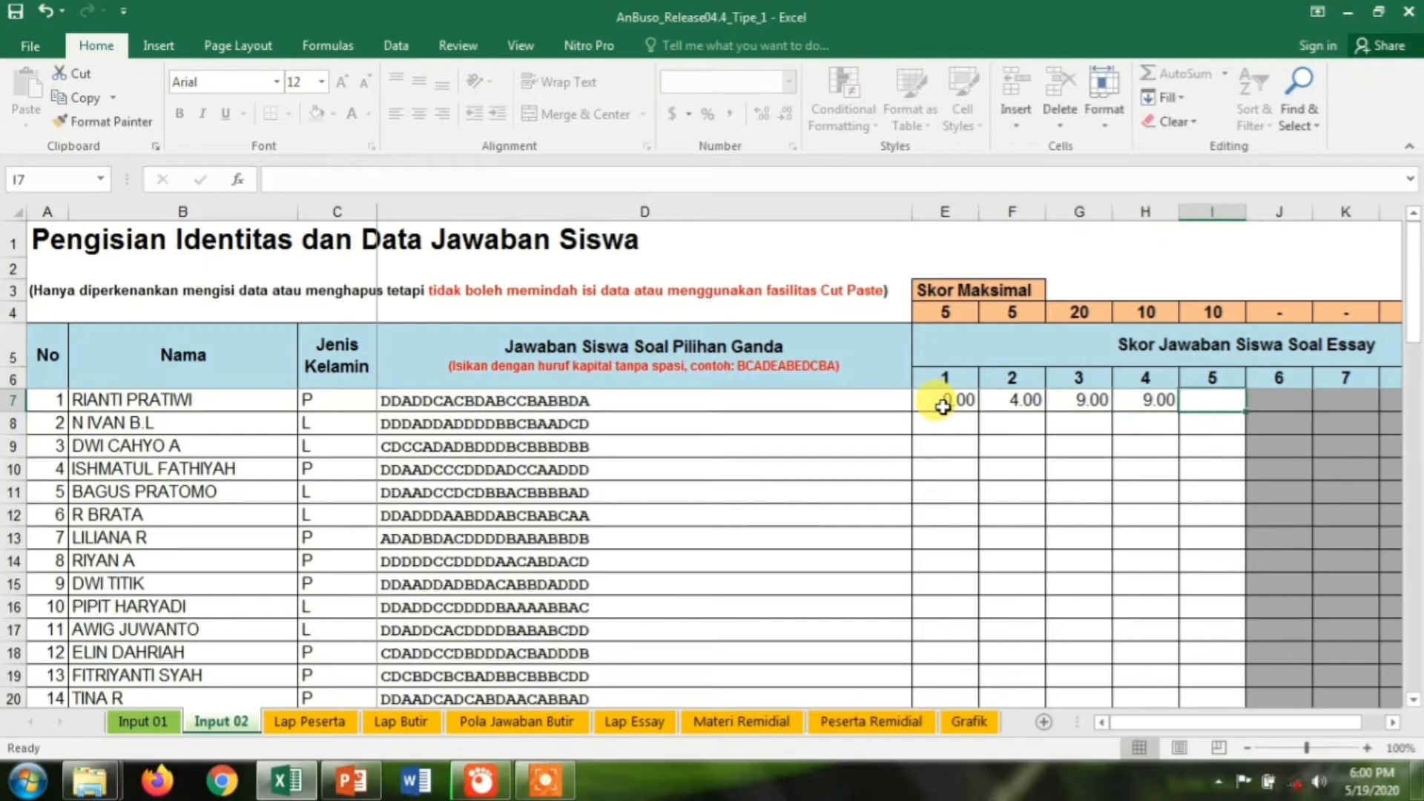
{"action": "type", "text": "1"}
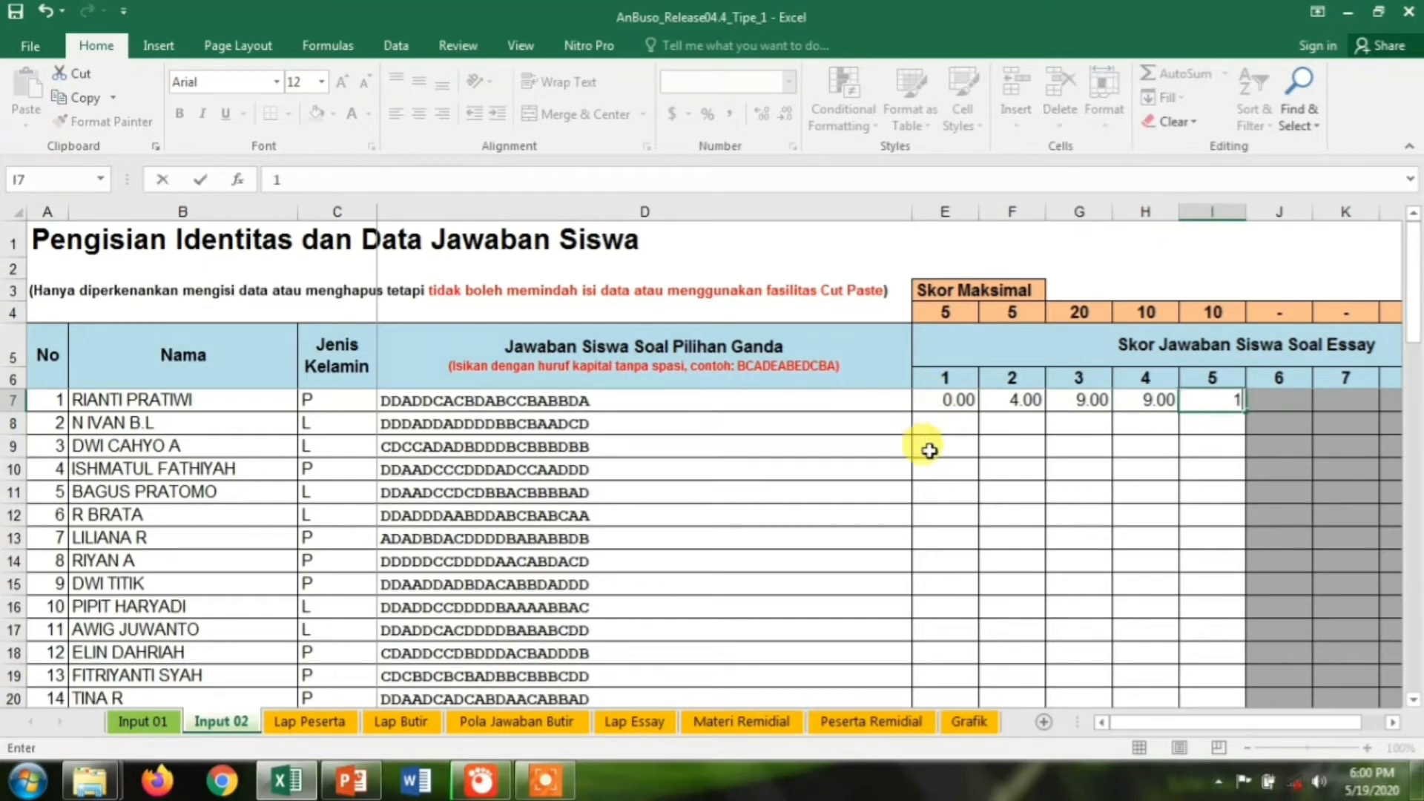
{"action": "left_click", "coordinate": [929, 450]}
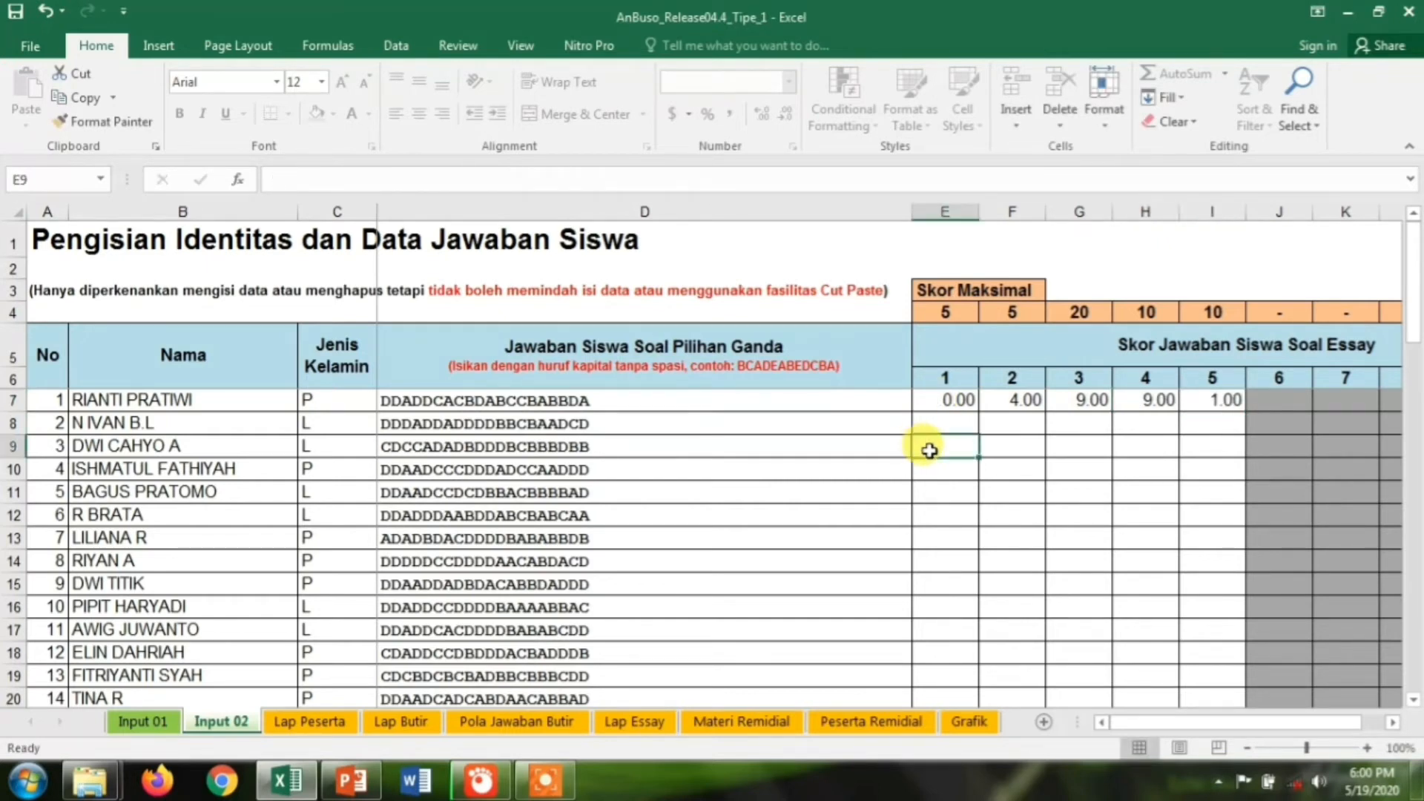
Enter student 3's essay scores in row 9, starting with 4 and 3
{"action": "type", "text": "4"}
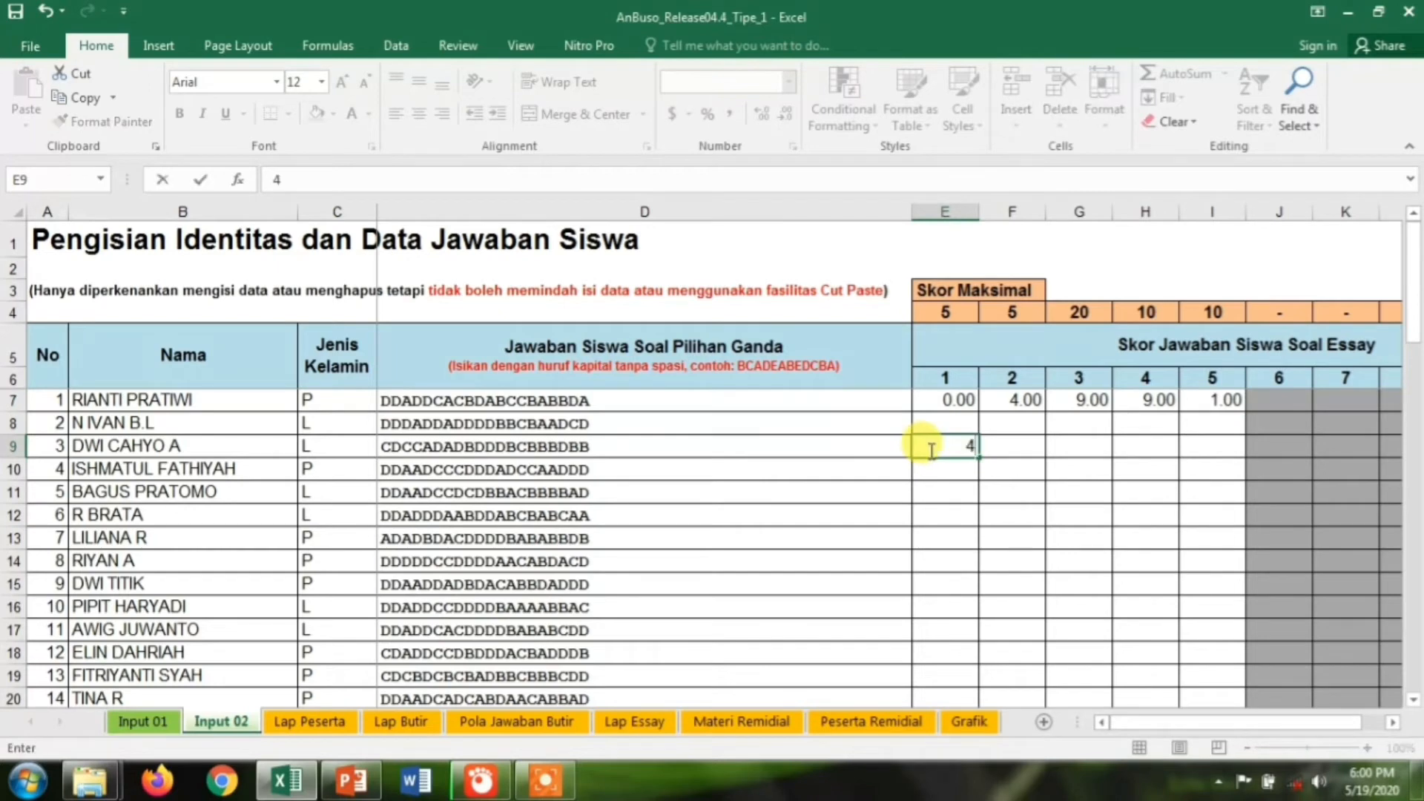
{"action": "key", "text": "Tab"}
{"action": "type", "text": "3"}
{"action": "key", "text": "Tab"}
{"action": "type", "text": "17"}
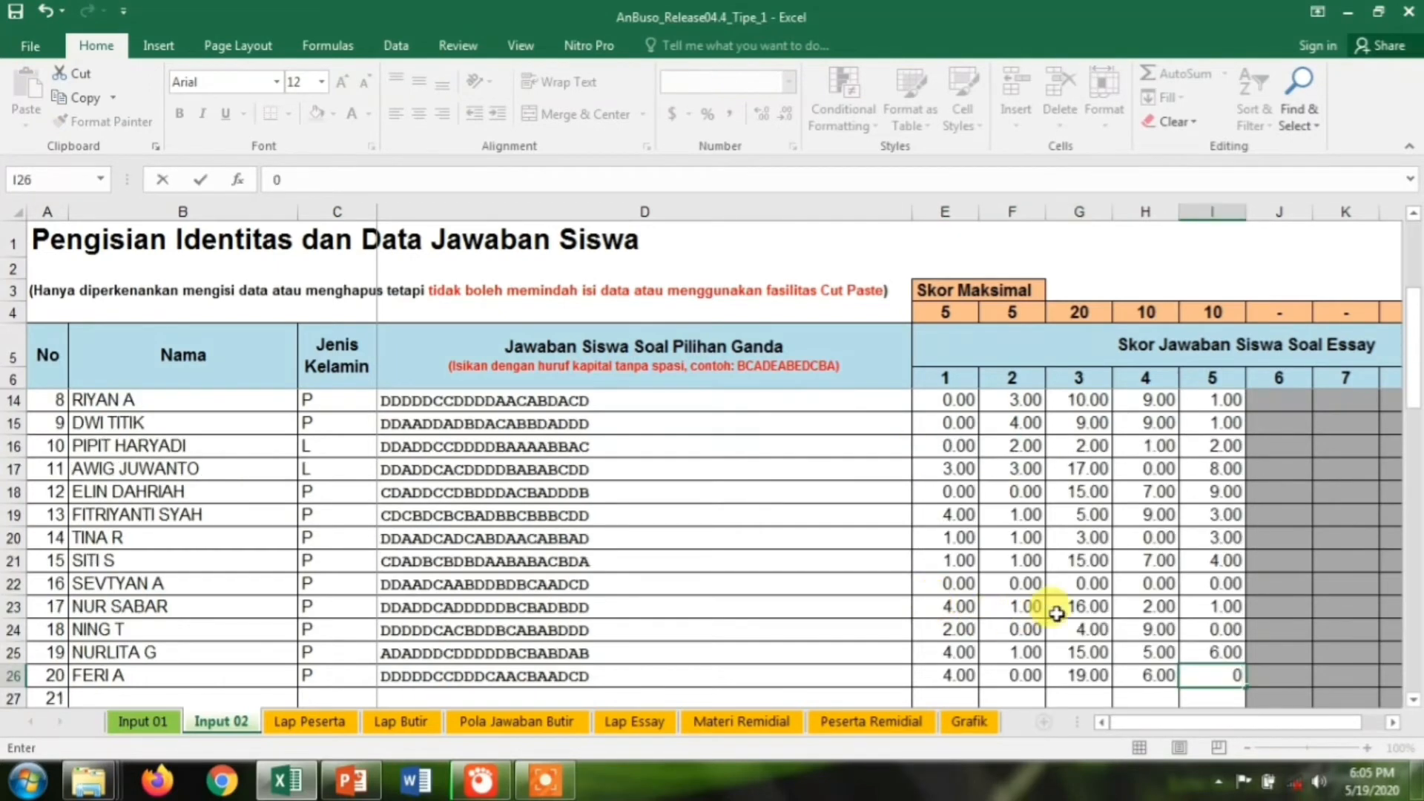
{"action": "type", "text": "0"}
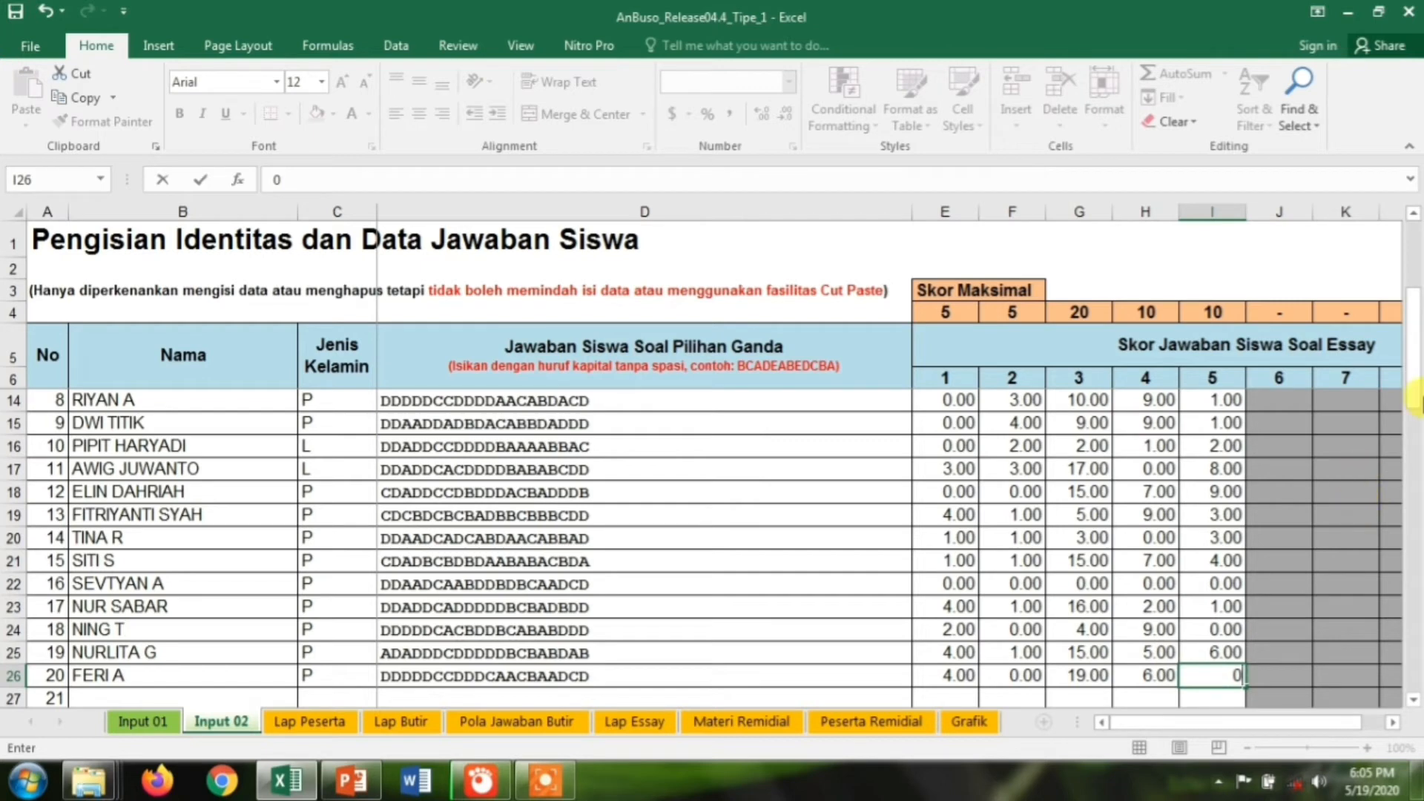
{"action": "left_click_drag", "start_coordinate": [1417, 393], "coordinate": [1416, 293]}
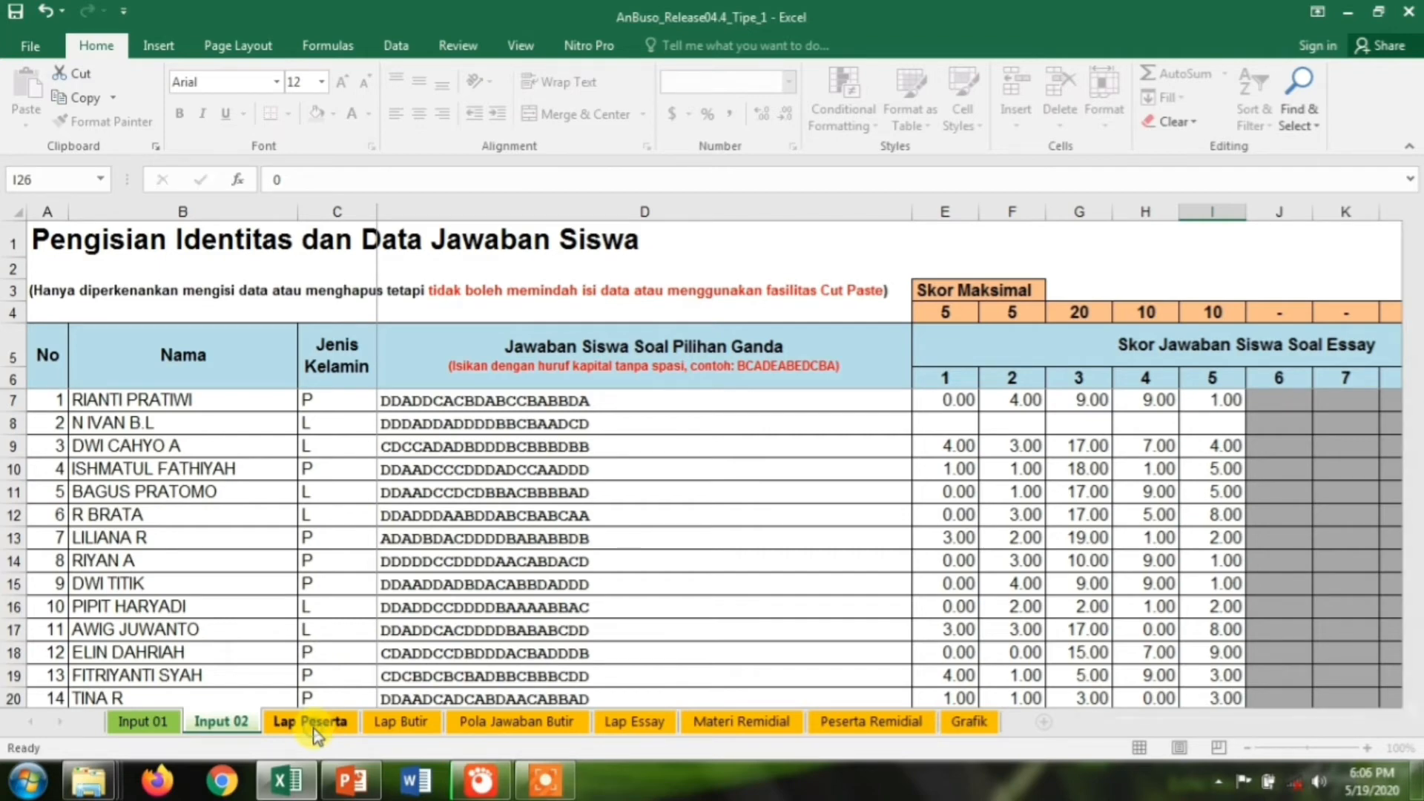
Open the Lap Peserta sheet and scroll through each student's objective, essay and final scores
{"action": "left_click", "coordinate": [314, 730]}
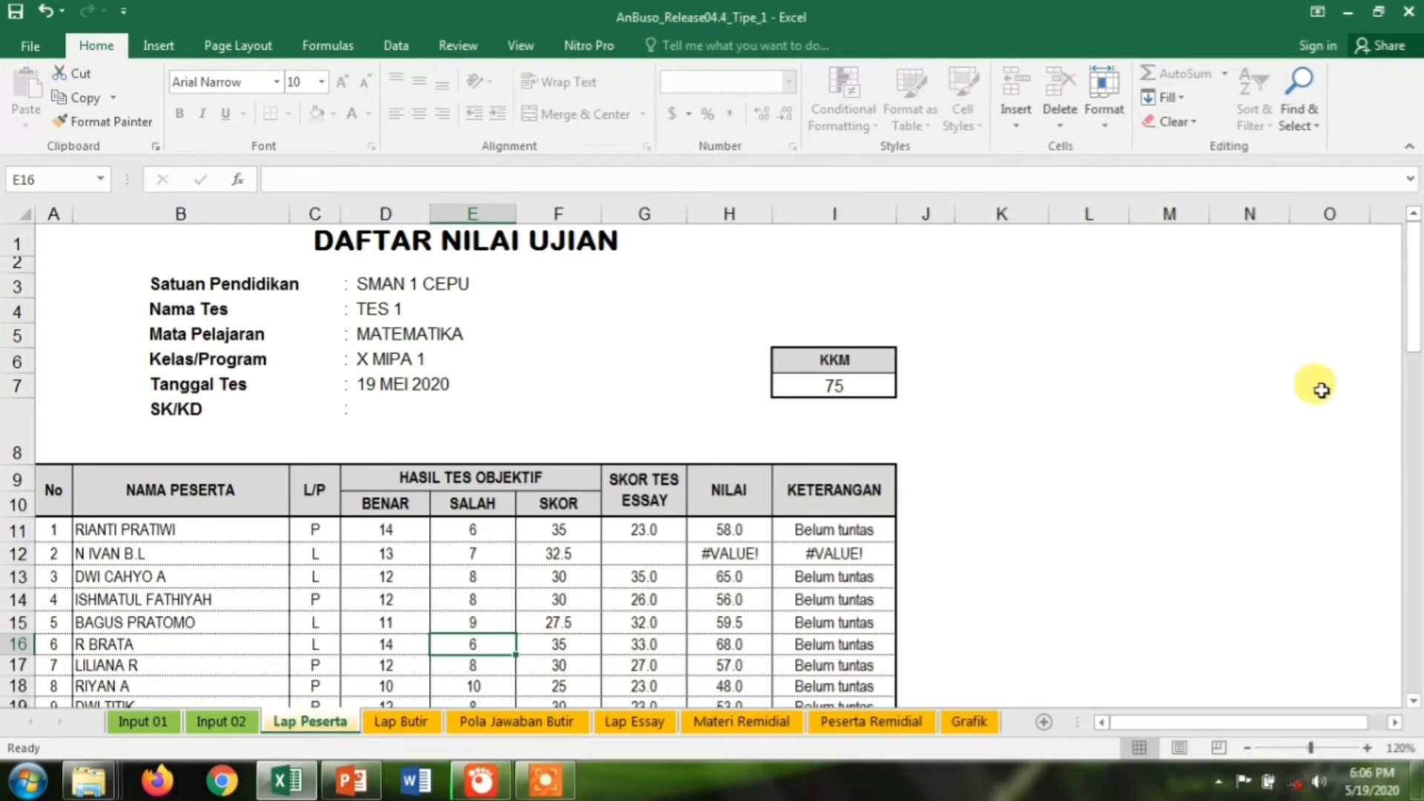
{"action": "left_click_drag", "start_coordinate": [1413, 337], "coordinate": [1408, 382]}
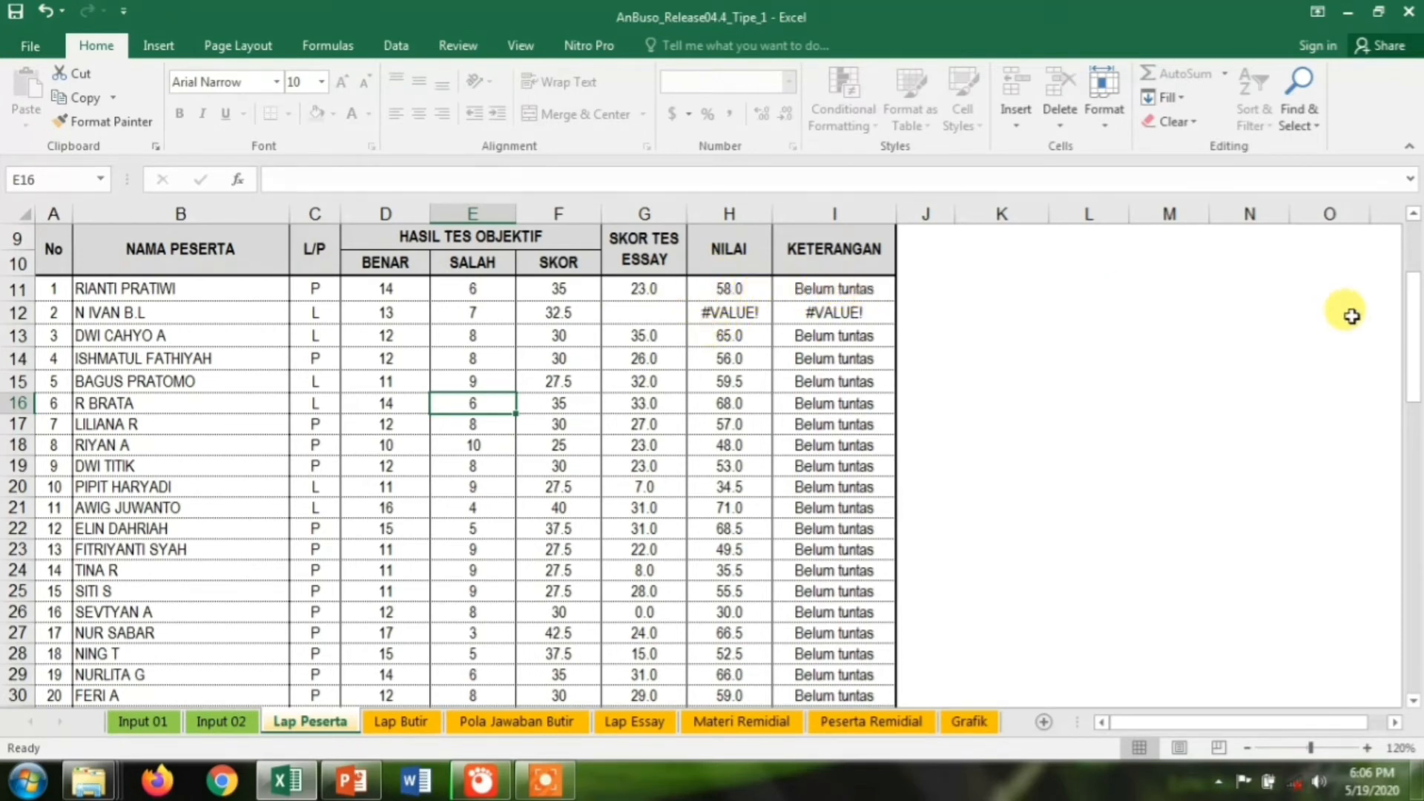
{"action": "left_click_drag", "start_coordinate": [1416, 341], "coordinate": [1408, 343]}
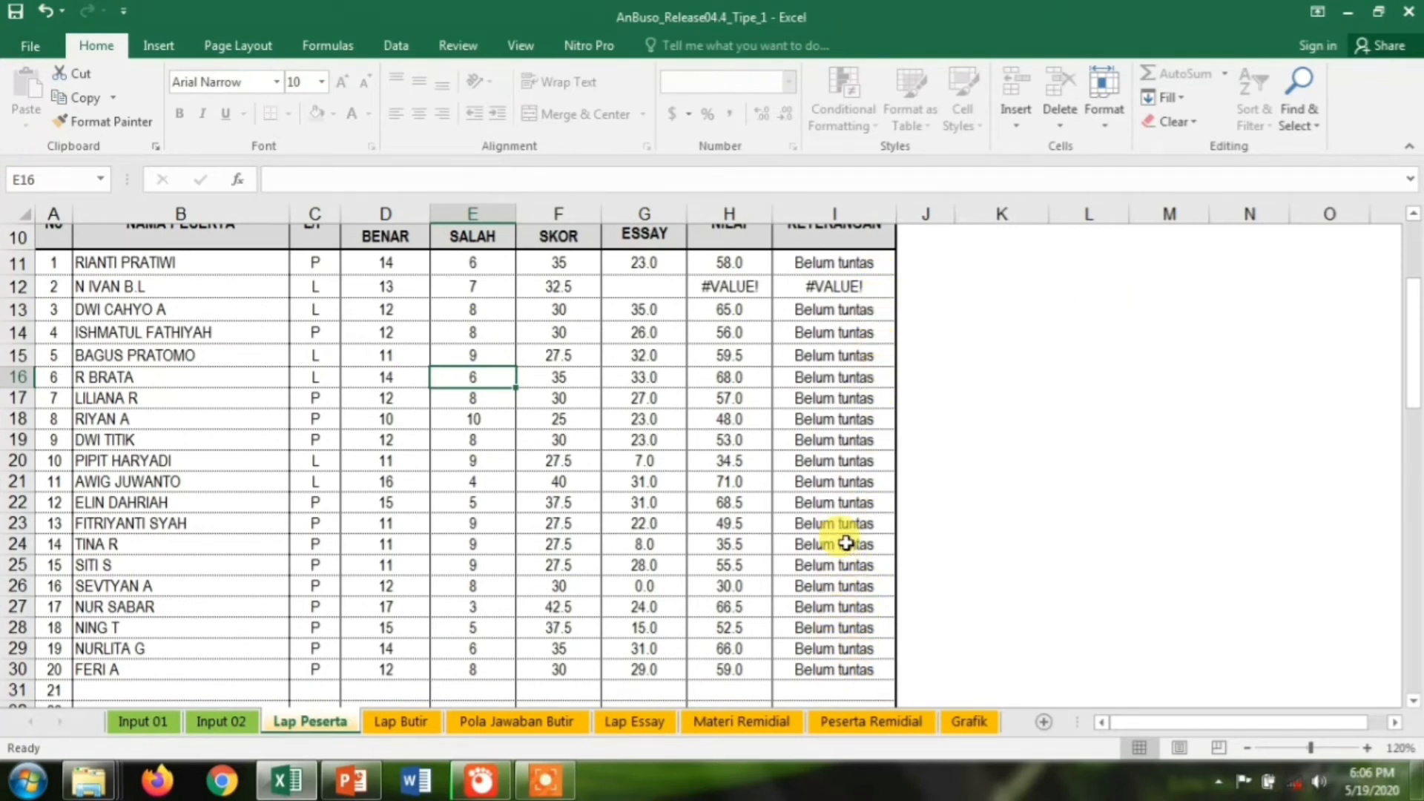
{"action": "left_click_drag", "start_coordinate": [1414, 343], "coordinate": [1412, 315]}
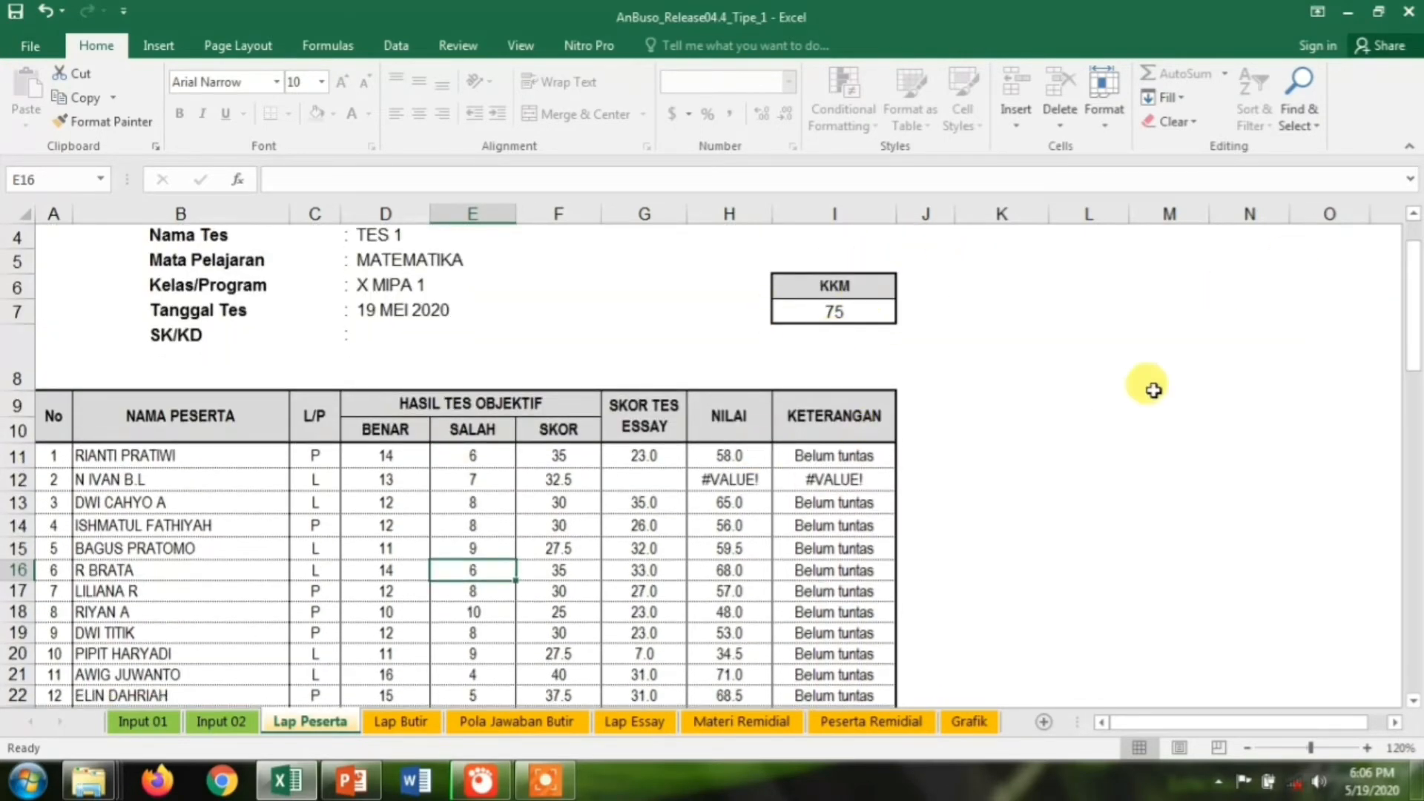
{"action": "left_click_drag", "start_coordinate": [1417, 330], "coordinate": [1416, 378]}
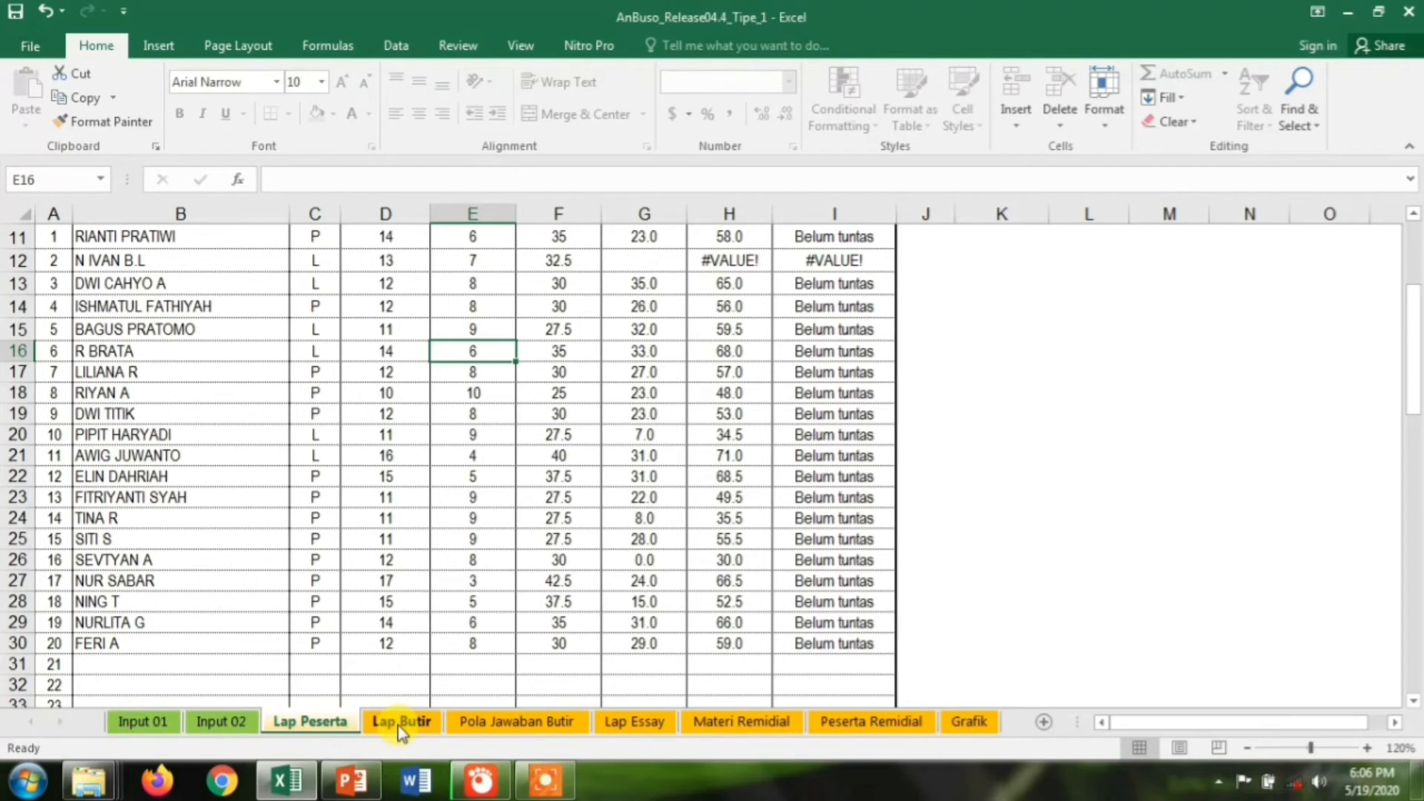
Switch to the Lap Butir sheet with the ANALISIS BUTIR SOAL PILIHAN GANDA table
{"action": "left_click", "coordinate": [401, 722]}
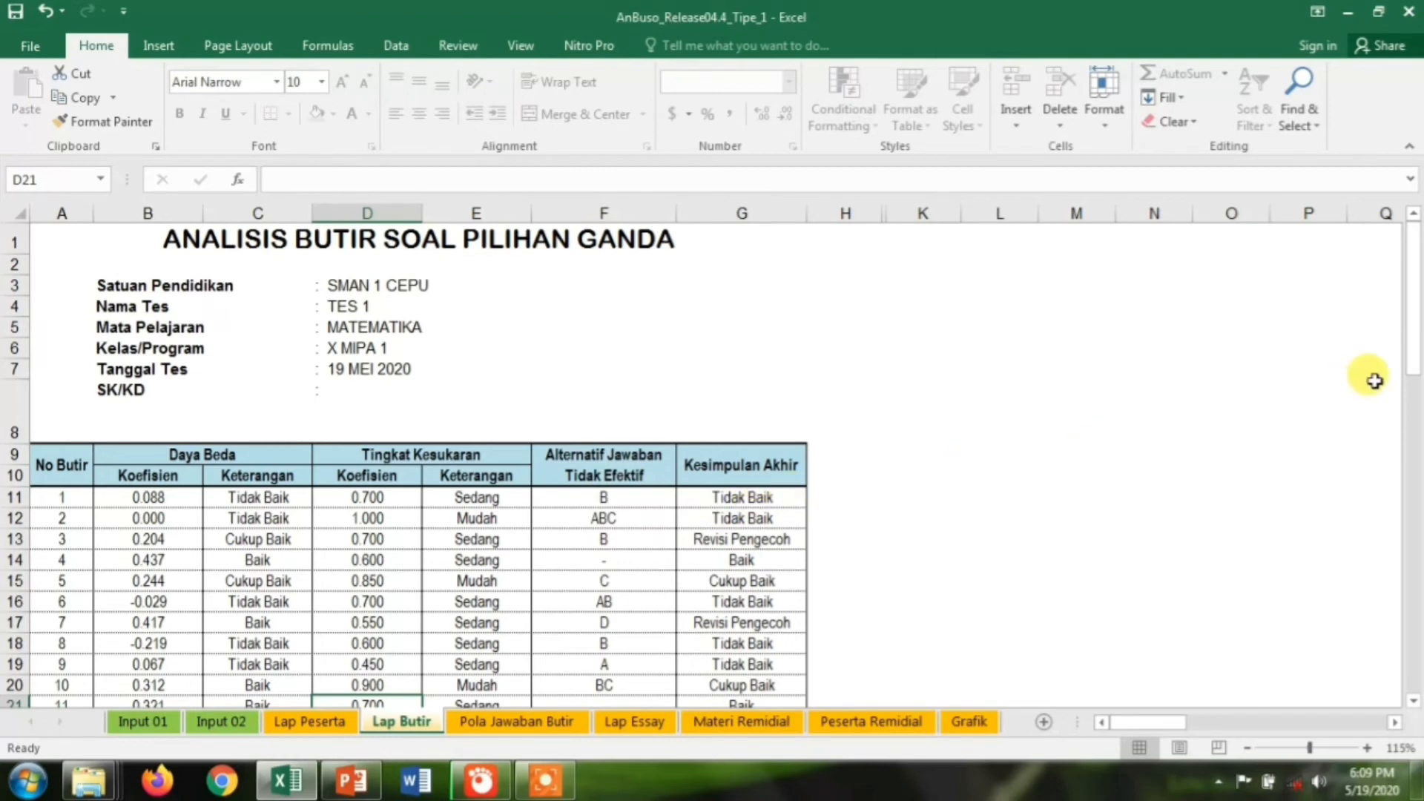
Scroll through the Lap Butir results for all 20 items, then switch to Pola Jawaban Butir
{"action": "left_click_drag", "start_coordinate": [1417, 330], "coordinate": [1416, 391]}
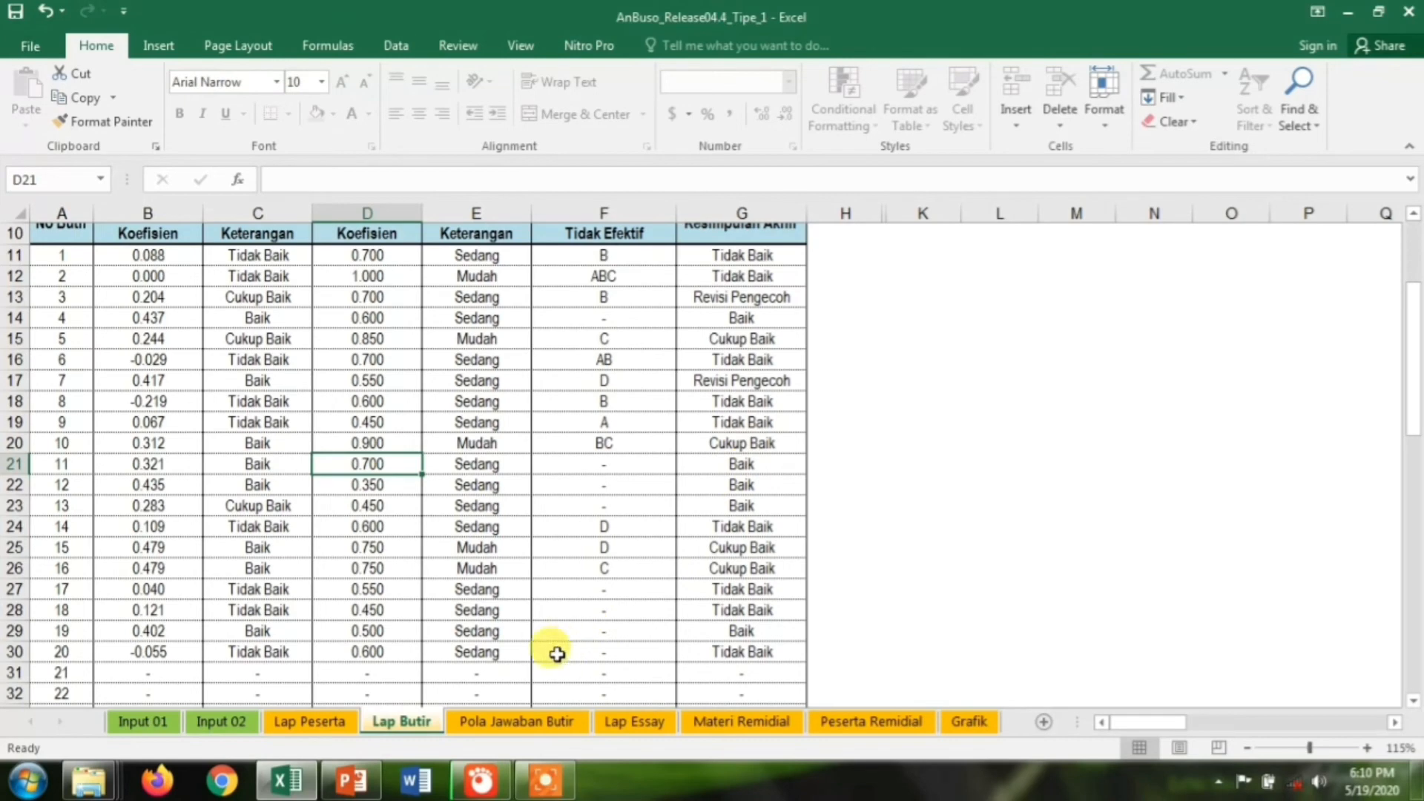
{"action": "left_click", "coordinate": [530, 721]}
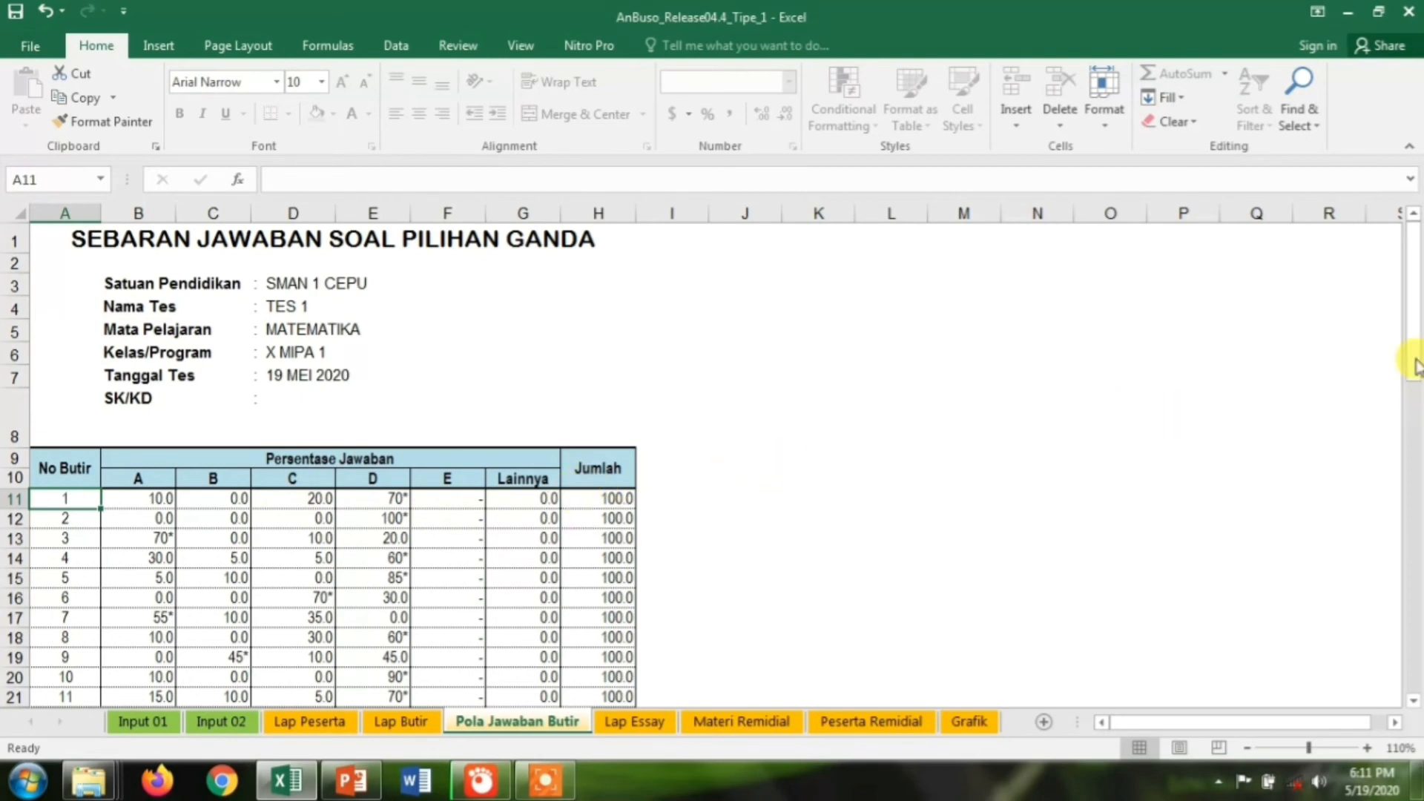
Scroll through the A–E answer percentages for all 20 items, then switch to Lap Essay
{"action": "left_click_drag", "start_coordinate": [1411, 352], "coordinate": [1412, 416]}
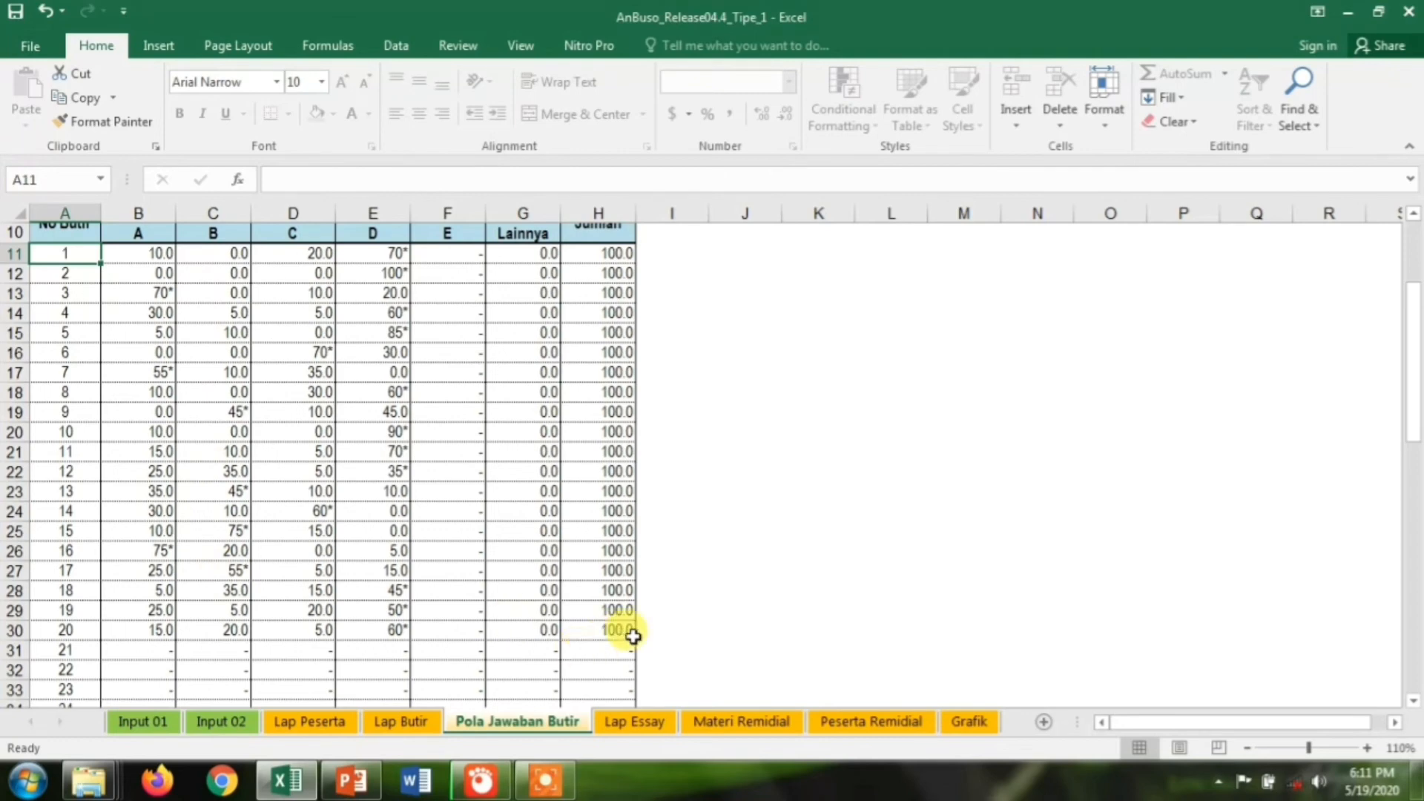
{"action": "left_click", "coordinate": [640, 723]}
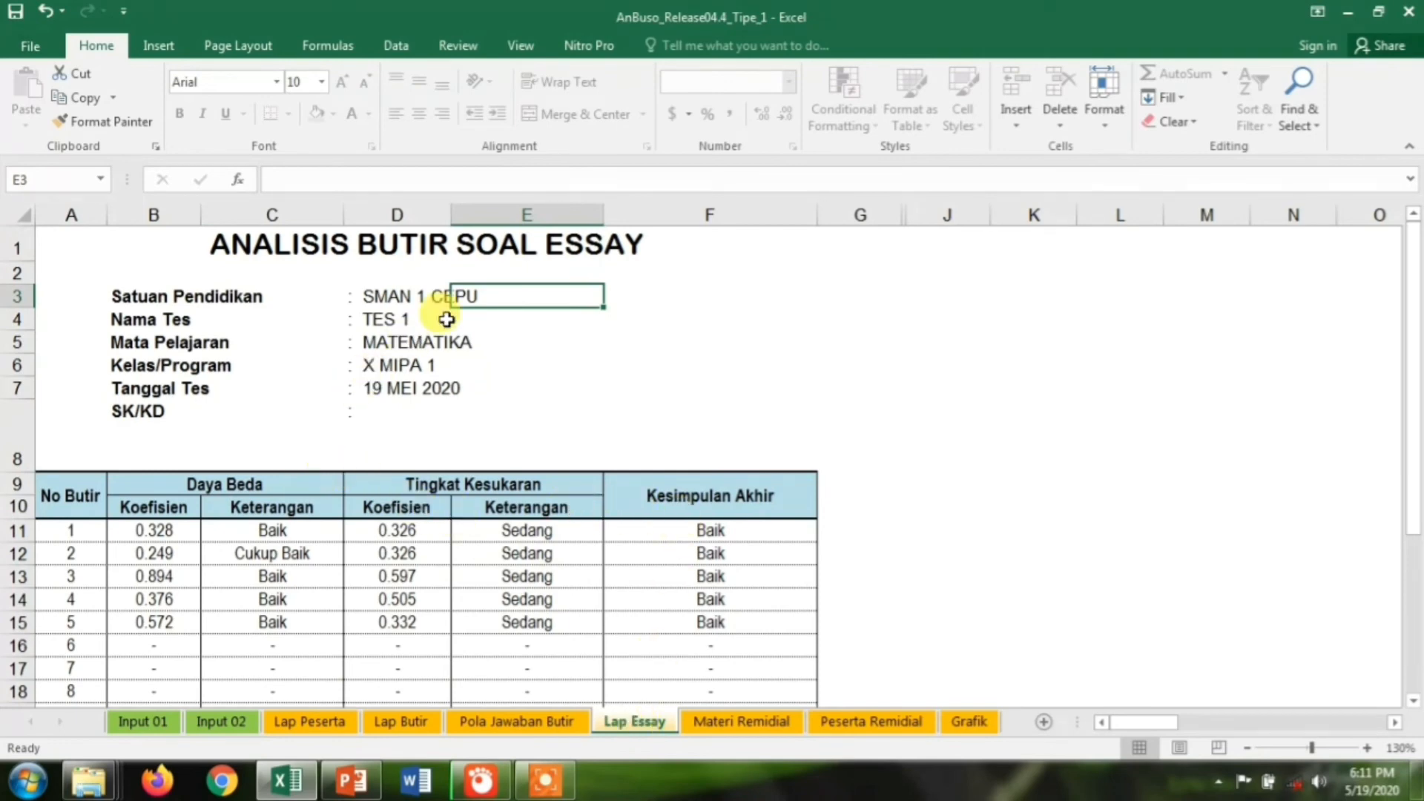
Select the Daya Beda heading on the Lap Essay report covering essay items 1 to 5
{"action": "left_click", "coordinate": [262, 485]}
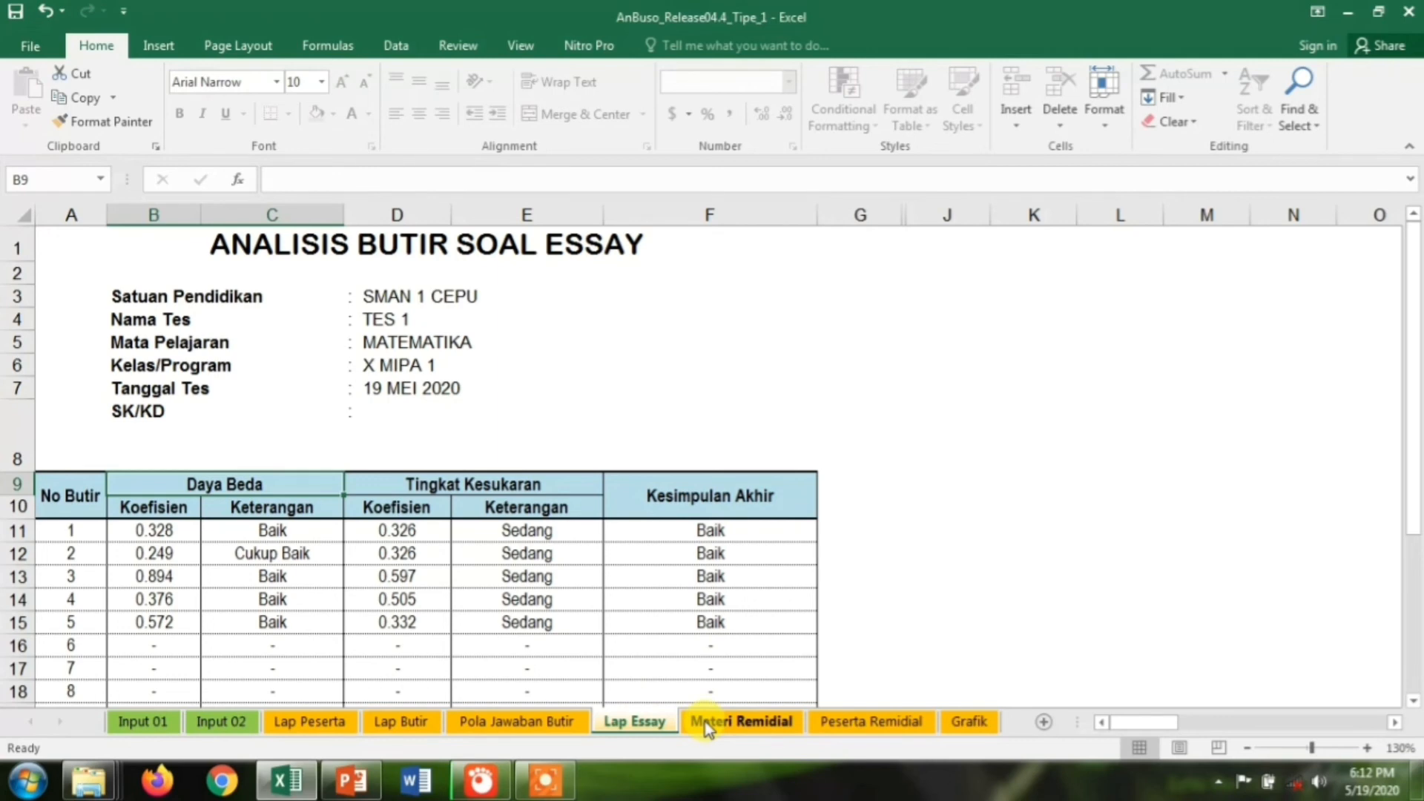
Show the Materi Remidial sheet and scroll through each student's remedial KD codes
{"action": "left_click", "coordinate": [704, 722]}
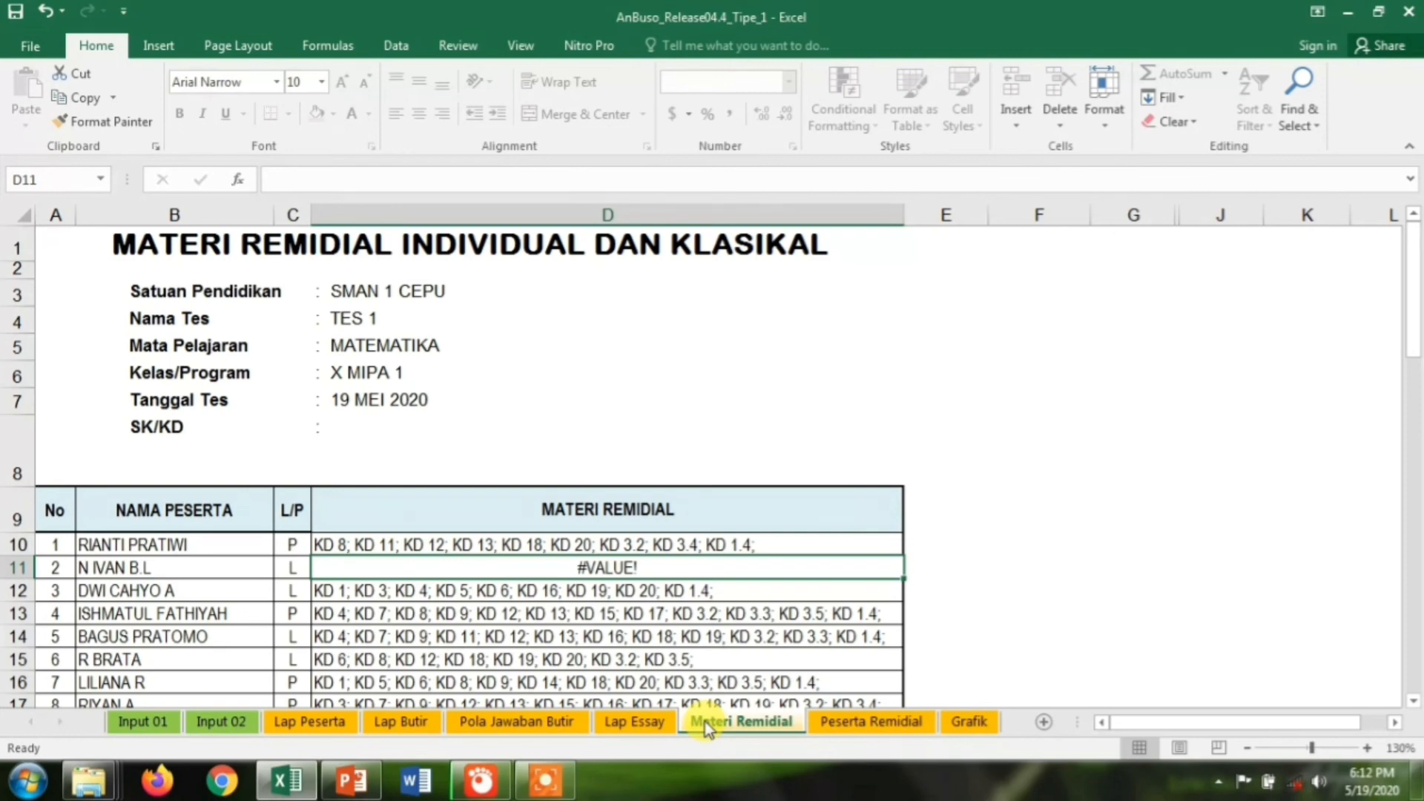
{"action": "left_click_drag", "start_coordinate": [1415, 345], "coordinate": [1409, 397]}
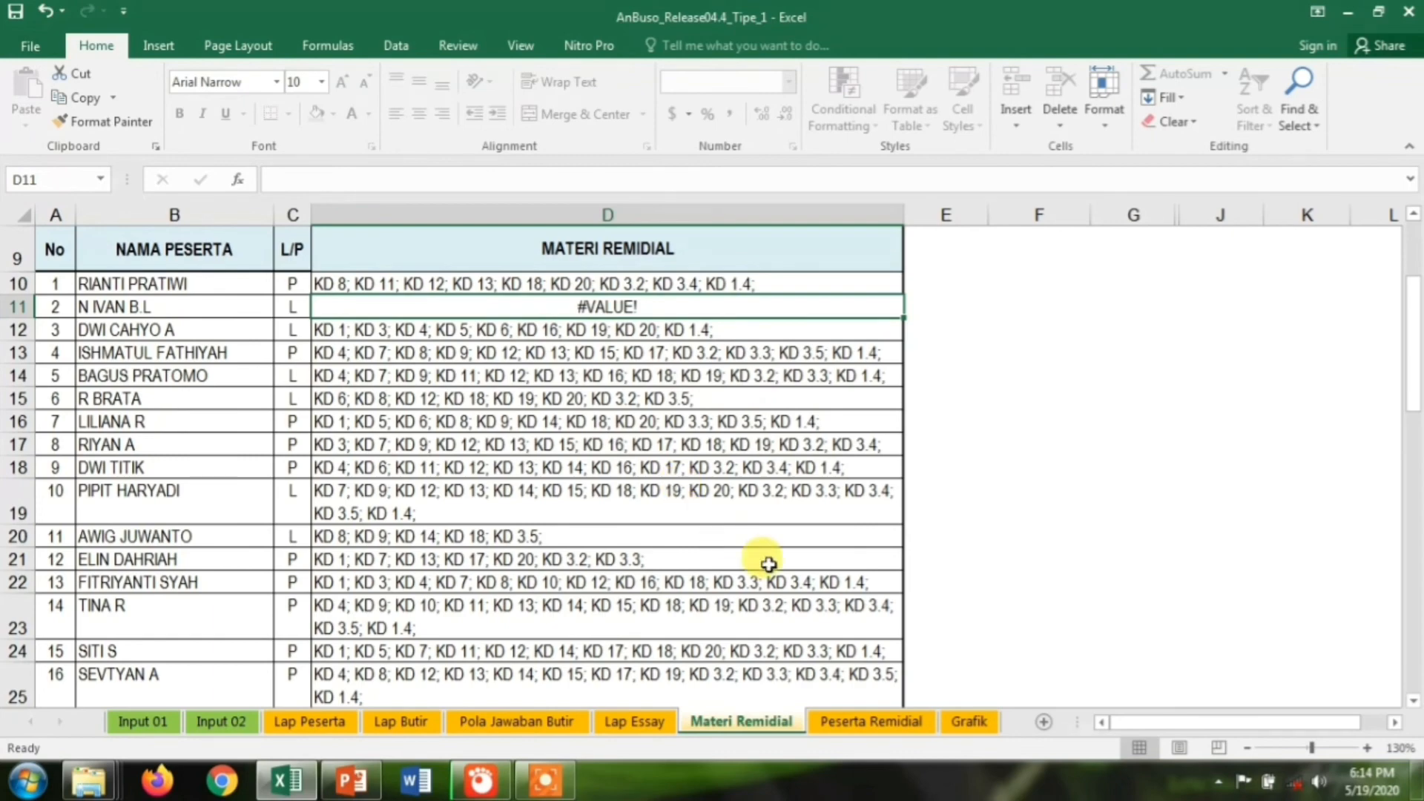
Scroll further down Materi Remidial, then show Peserta Remidial with students grouped by KD
{"action": "left_click_drag", "start_coordinate": [1416, 393], "coordinate": [1416, 439]}
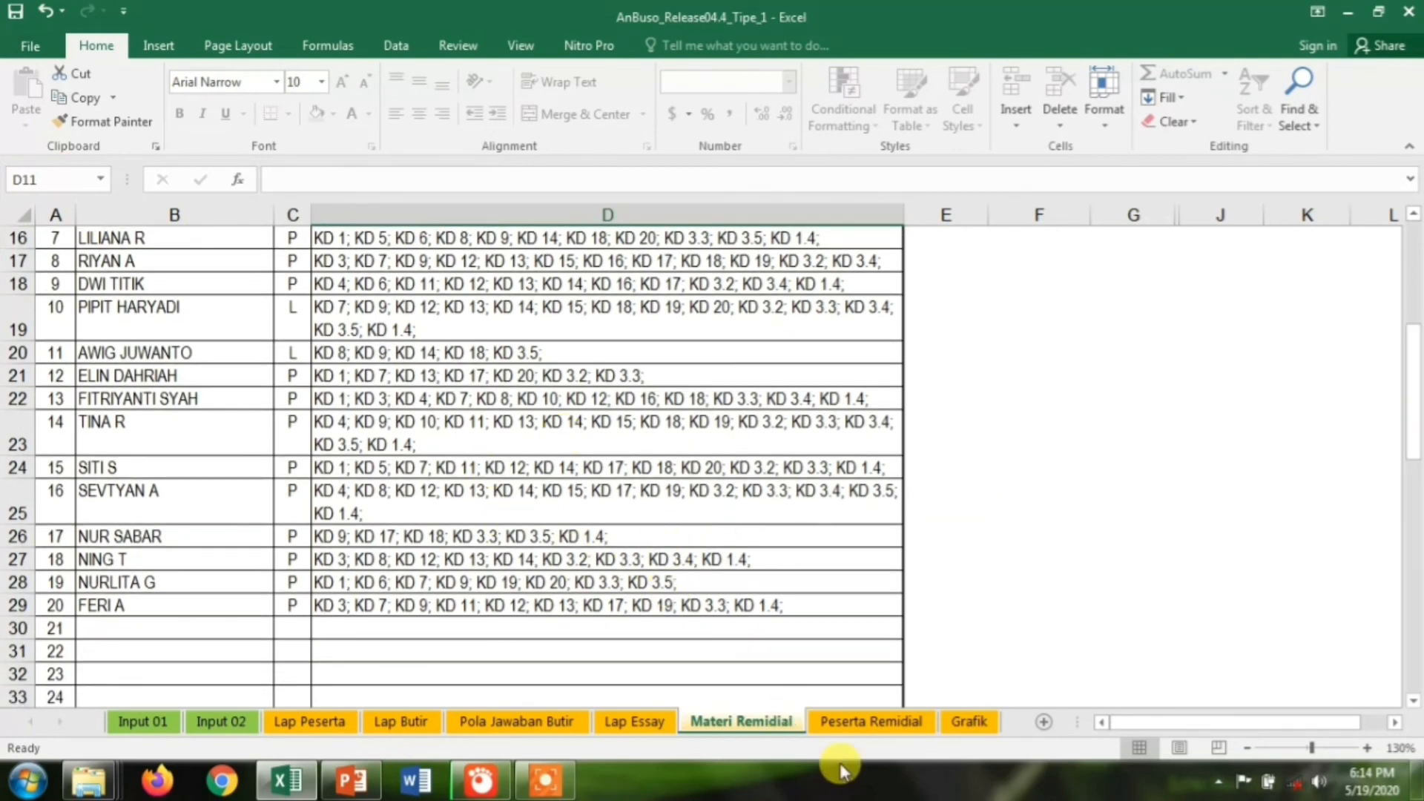
{"action": "left_click", "coordinate": [851, 724]}
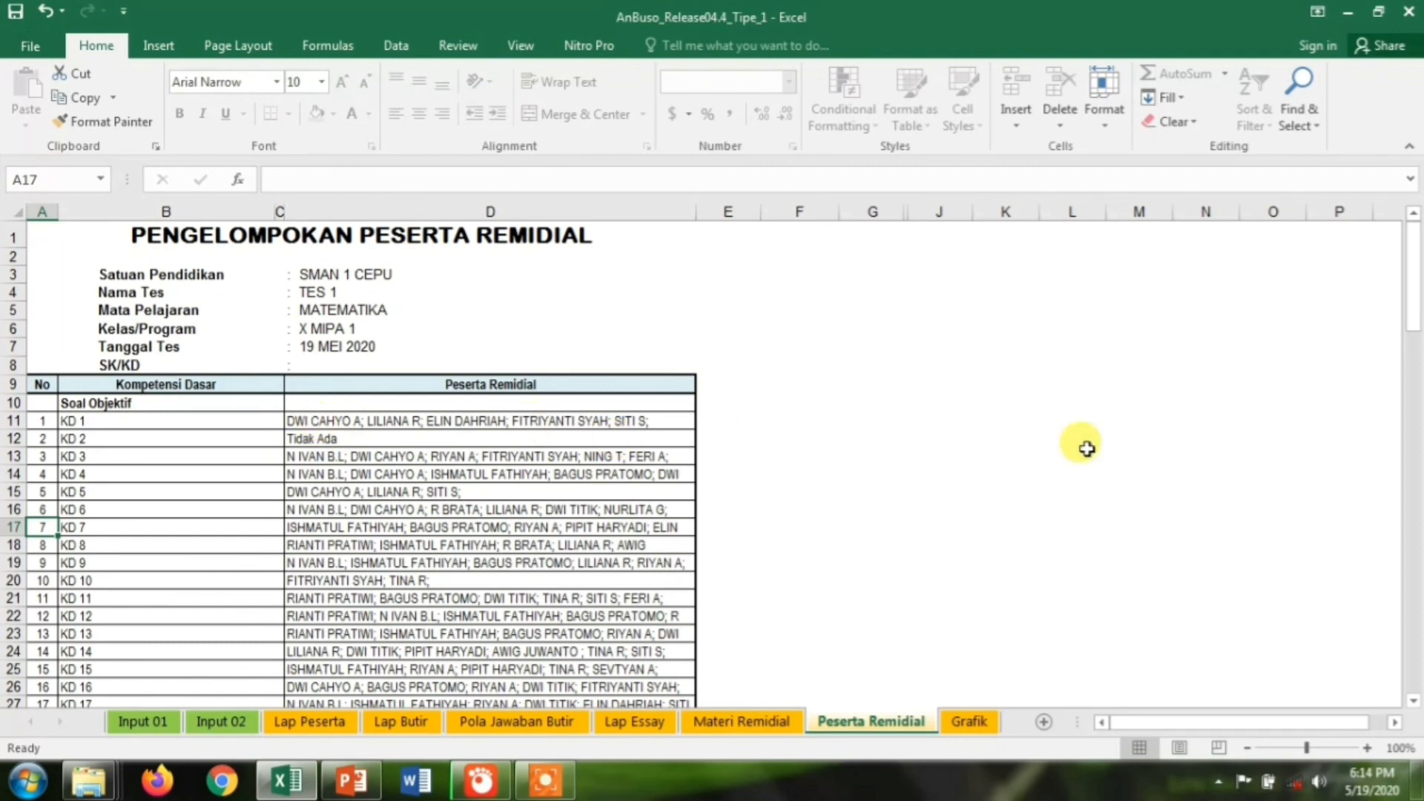
{"action": "left_click_drag", "start_coordinate": [1415, 311], "coordinate": [1415, 377]}
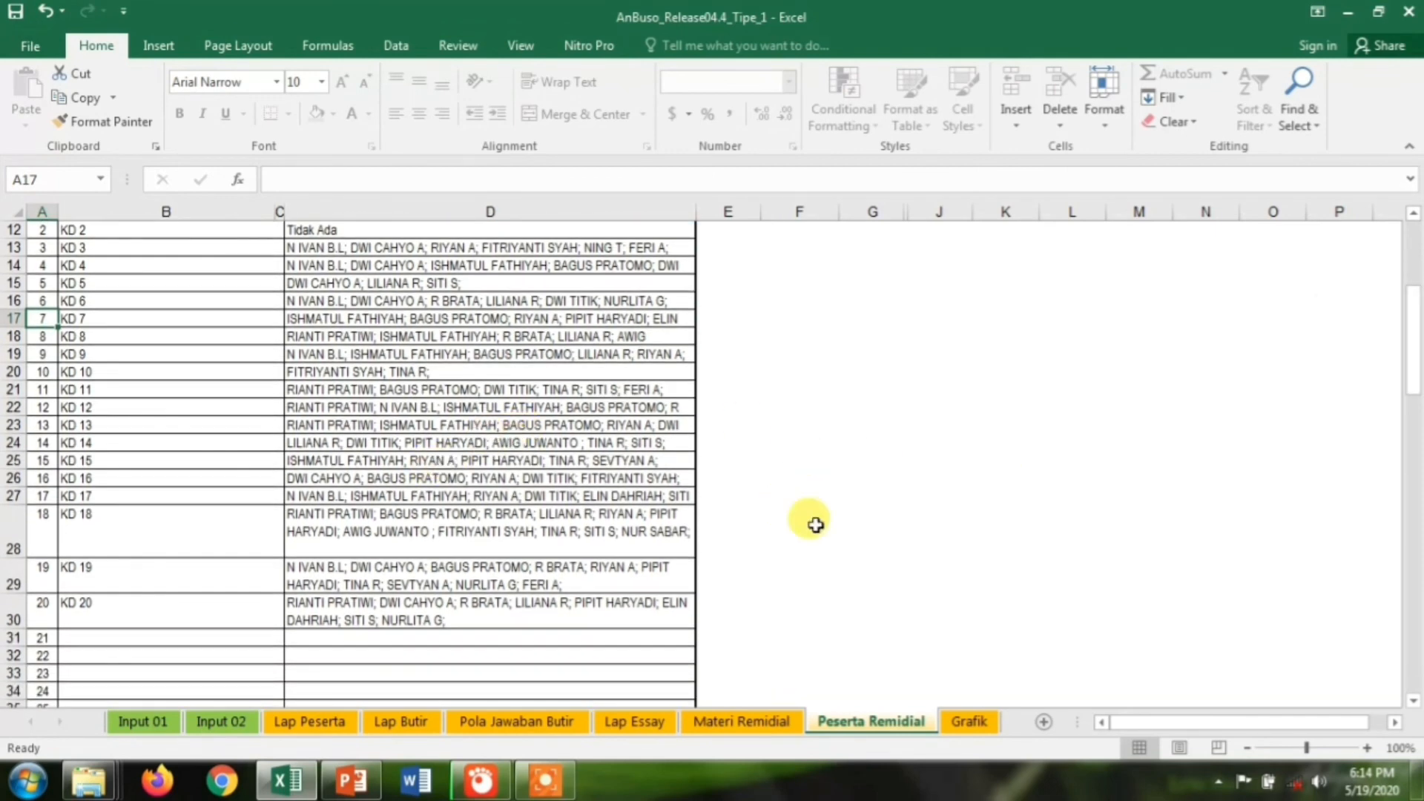
{"action": "left_click_drag", "start_coordinate": [1412, 375], "coordinate": [1411, 289]}
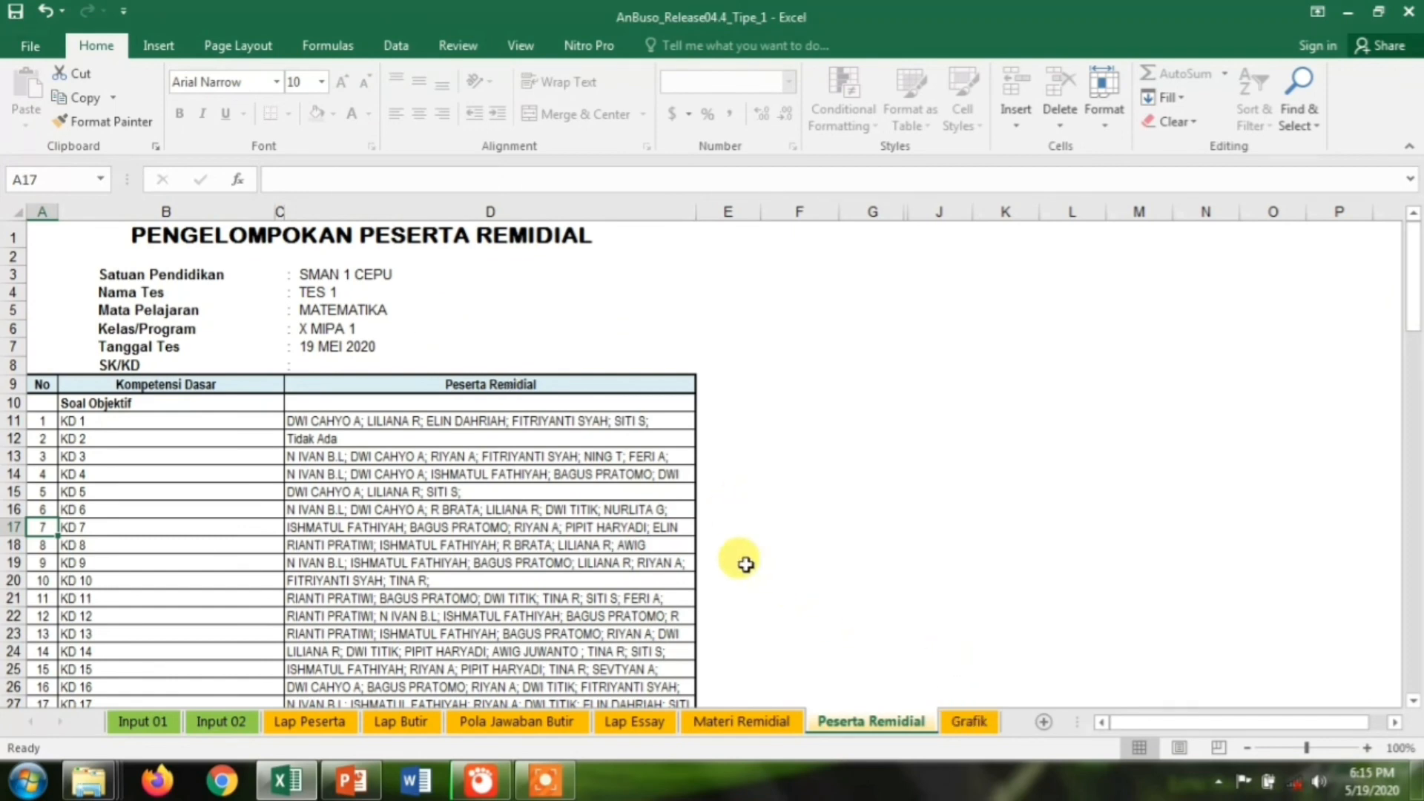
Display the Grafik chart and read each student's Nilai against the KKM line at 75
{"action": "left_click", "coordinate": [958, 731]}
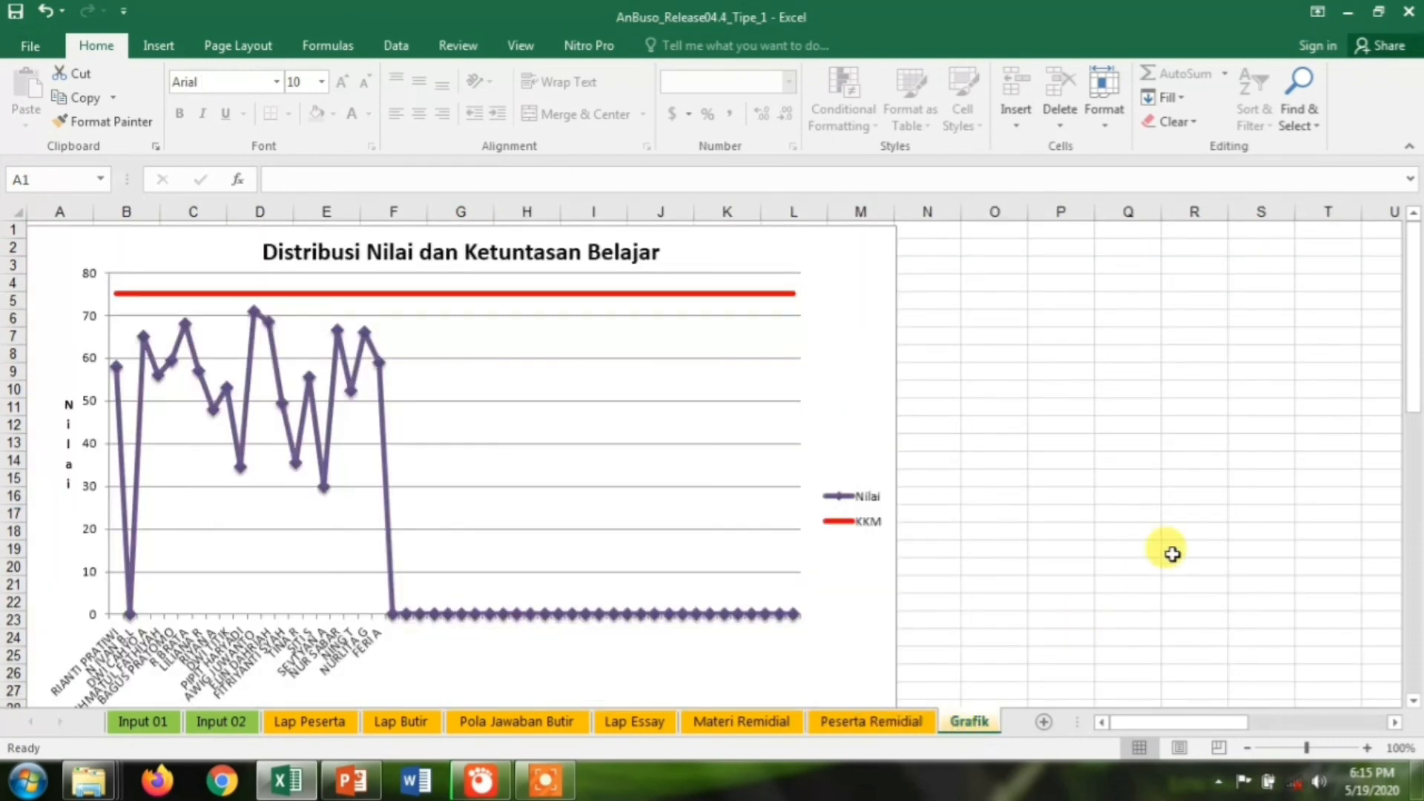
{"action": "mouse_move", "coordinate": [1415, 375]}
{"action": "left_mouse_down"}
{"action": "mouse_move", "coordinate": [1413, 408]}
{"action": "mouse_move", "coordinate": [1414, 366]}
{"action": "left_mouse_up"}
{"action": "mouse_move", "coordinate": [795, 304]}
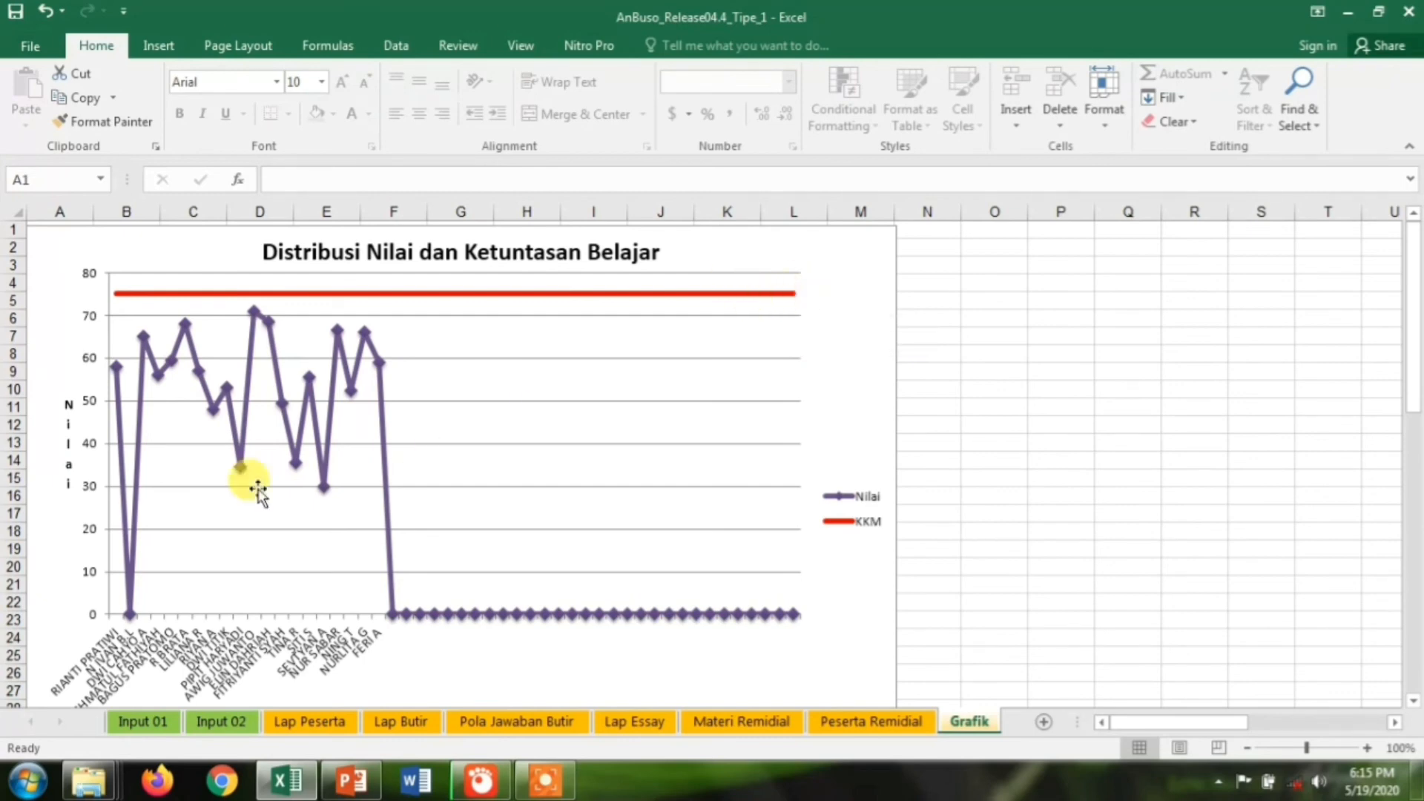
{"action": "mouse_move", "coordinate": [118, 377]}
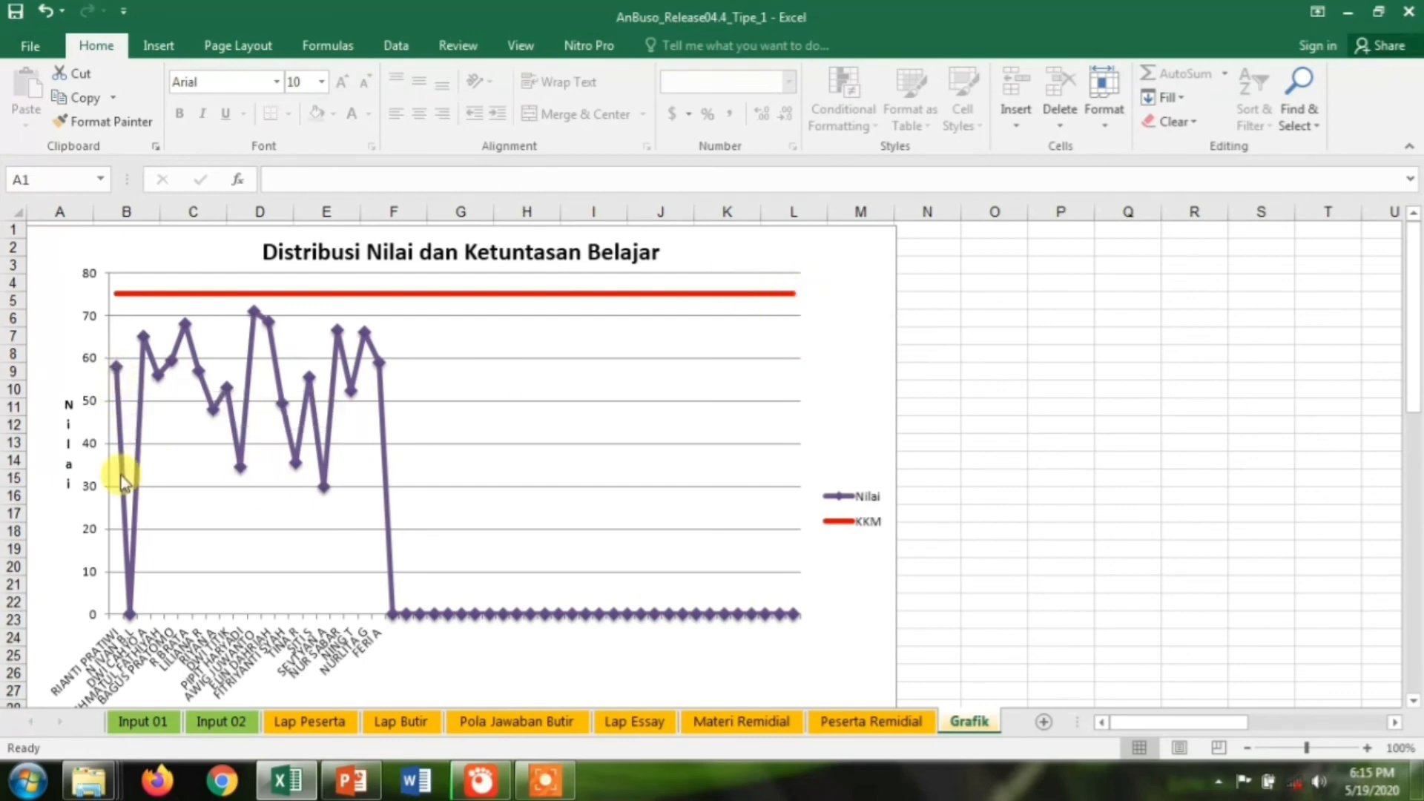
{"action": "mouse_move", "coordinate": [130, 476]}
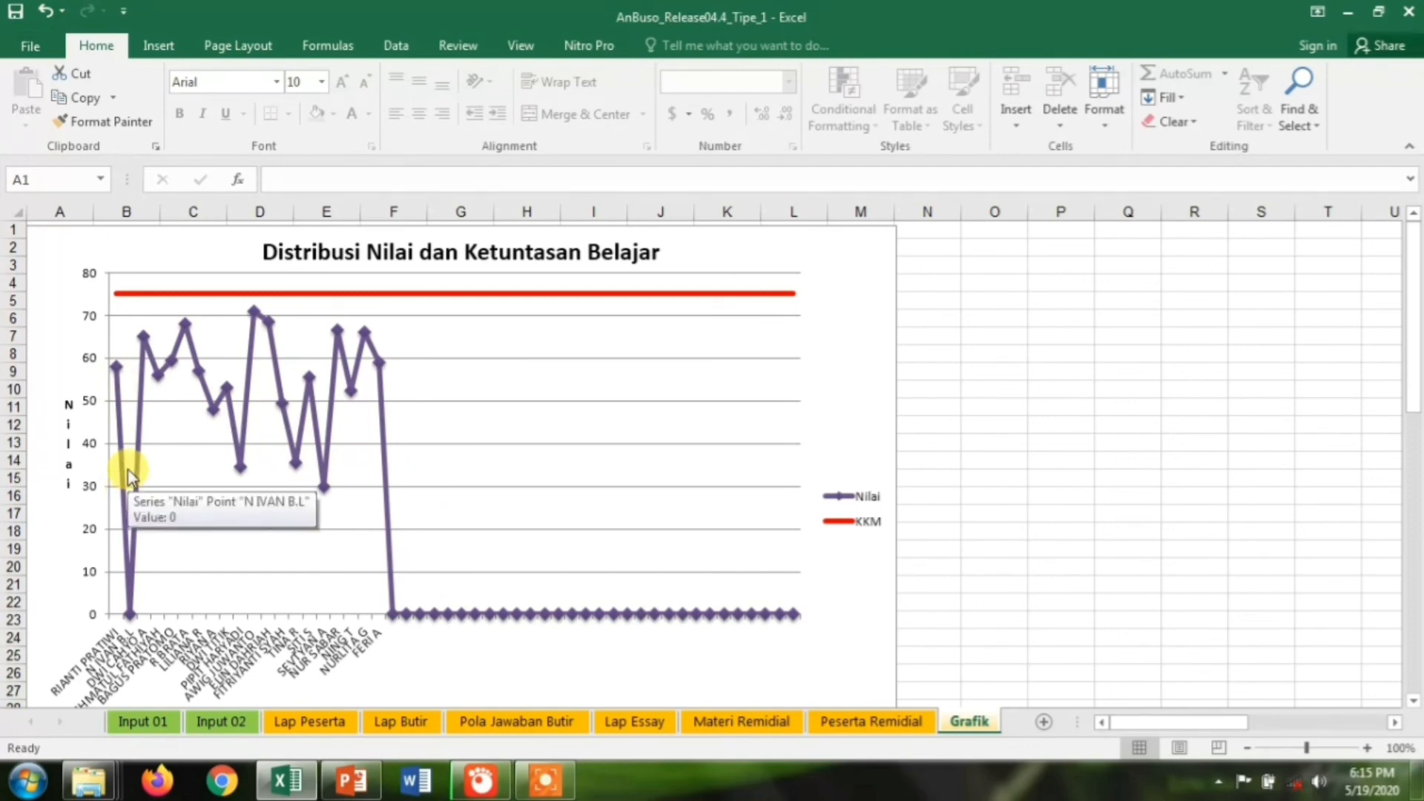
{"action": "mouse_move", "coordinate": [131, 526]}
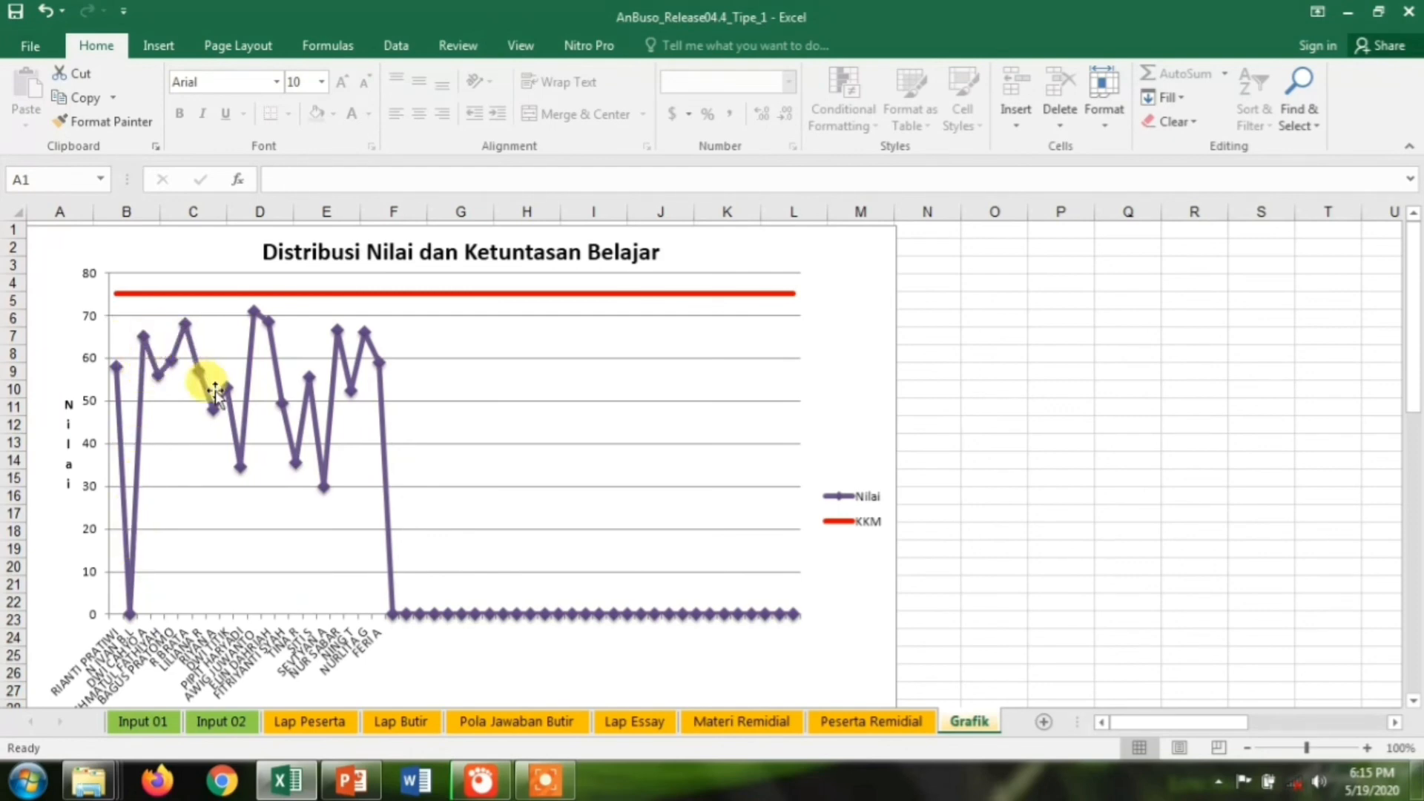
{"action": "mouse_move", "coordinate": [258, 302]}
{"action": "mouse_move", "coordinate": [292, 435]}
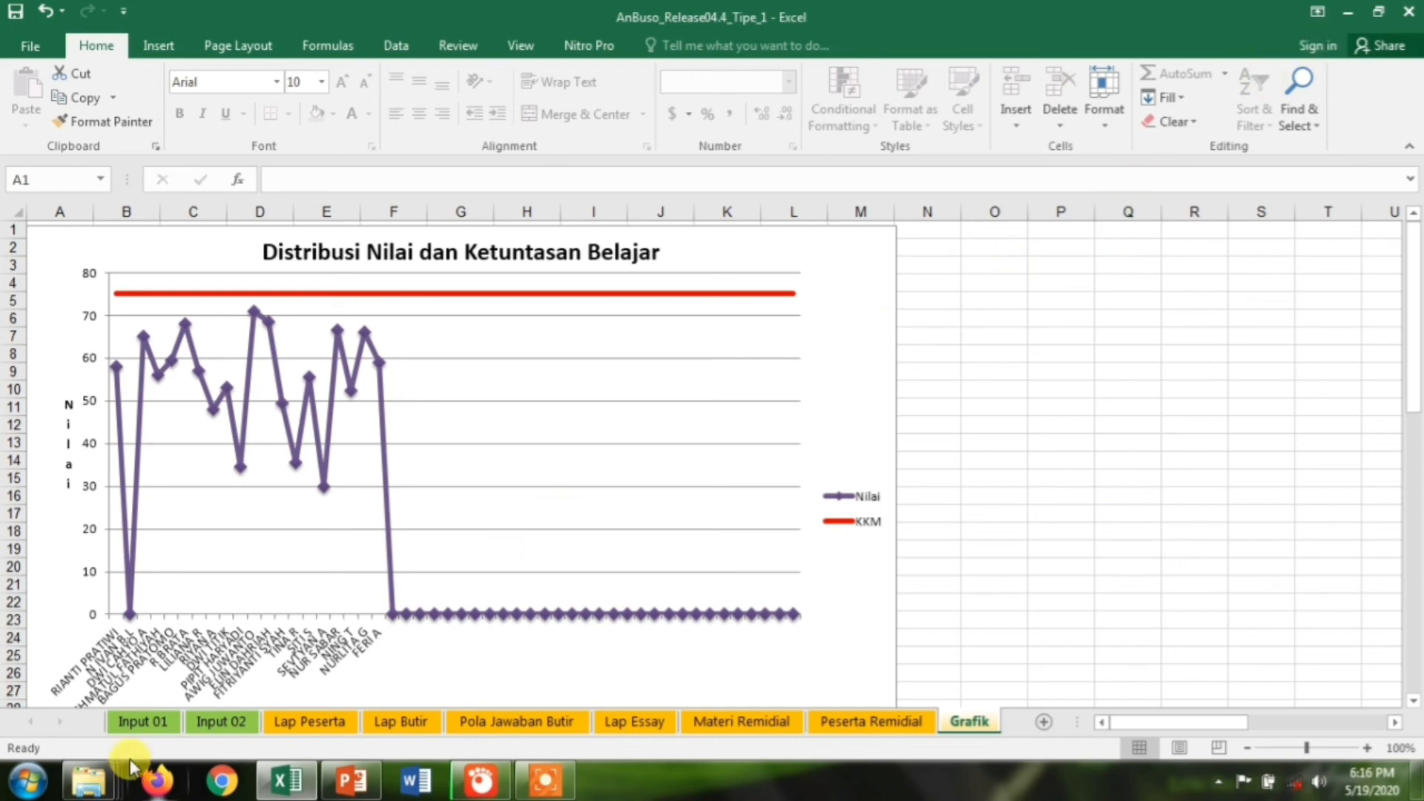
Return to Input 01, showing an essay maximum of 50 and a combined maximum of 100
{"action": "left_click", "coordinate": [143, 721]}
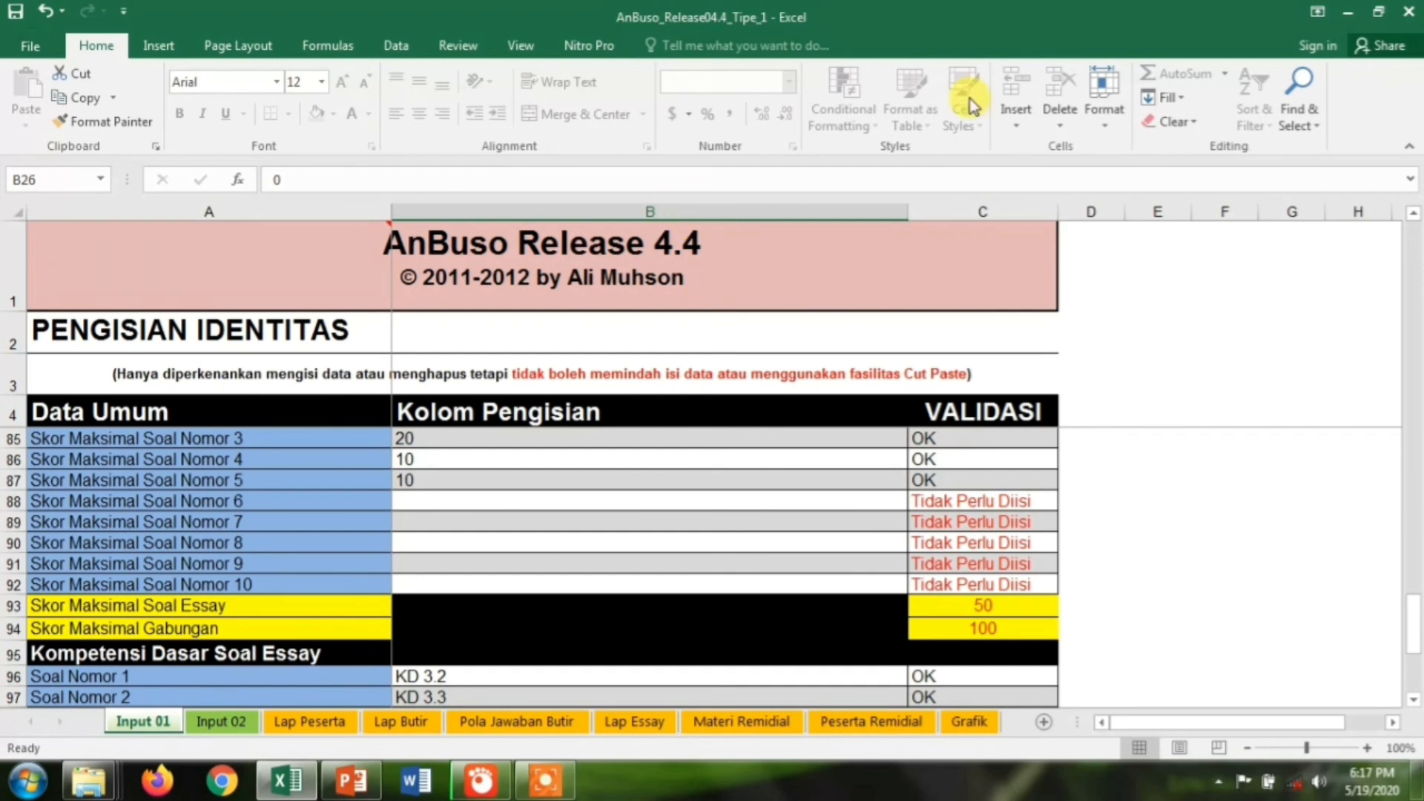
Minimize the Excel workbook, the Desktop folder window and PowerPoint
{"action": "left_click", "coordinate": [1348, 17]}
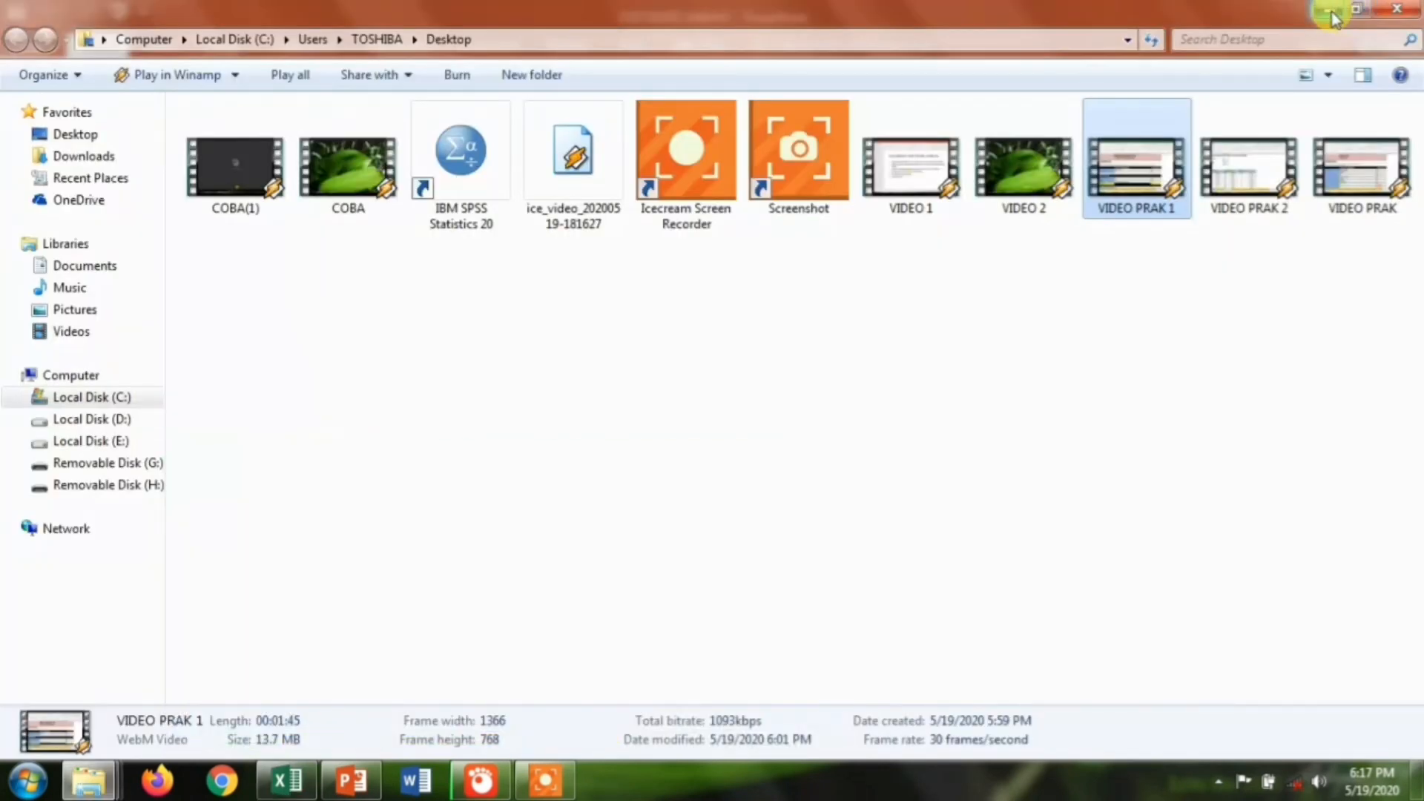
{"action": "left_click", "coordinate": [1332, 16]}
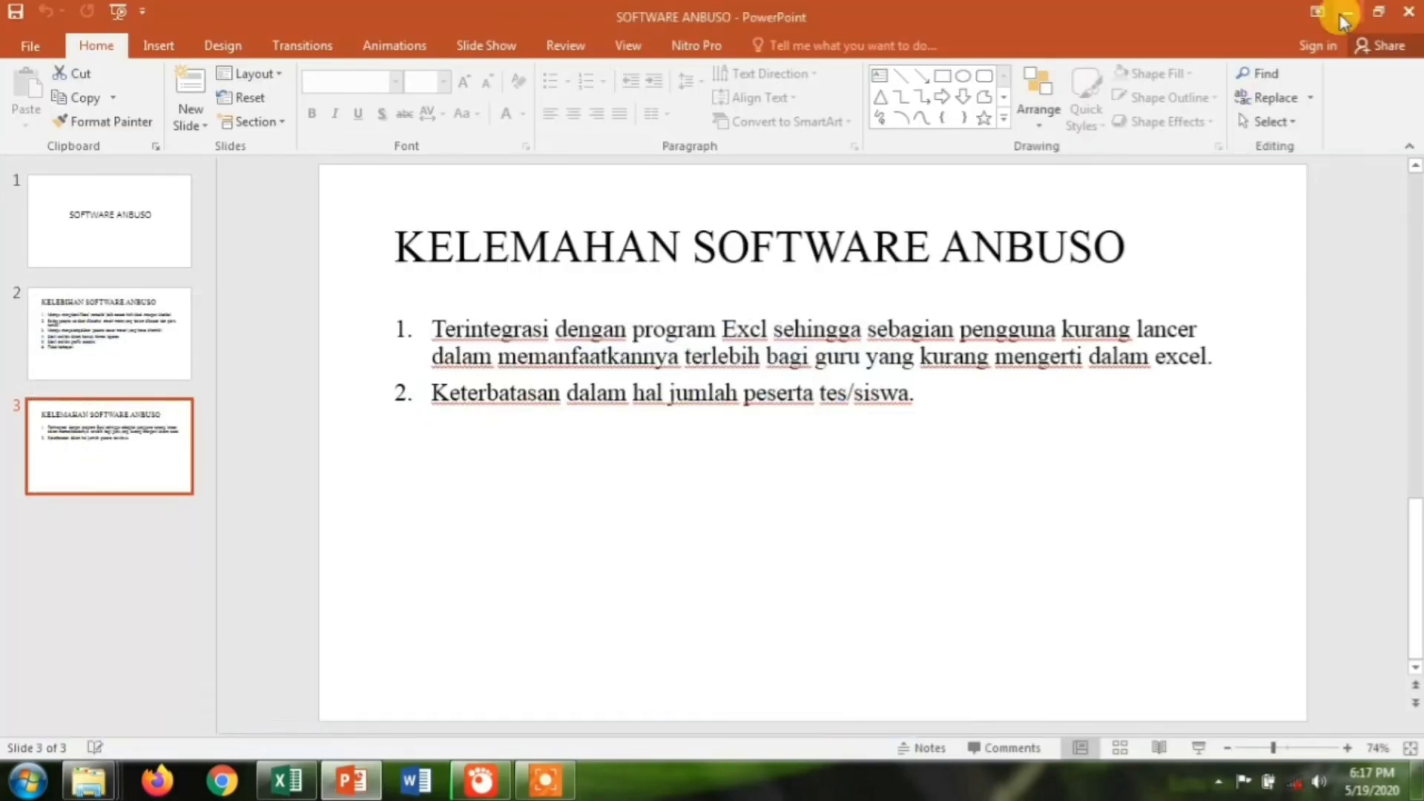
{"action": "left_click", "coordinate": [1340, 15]}
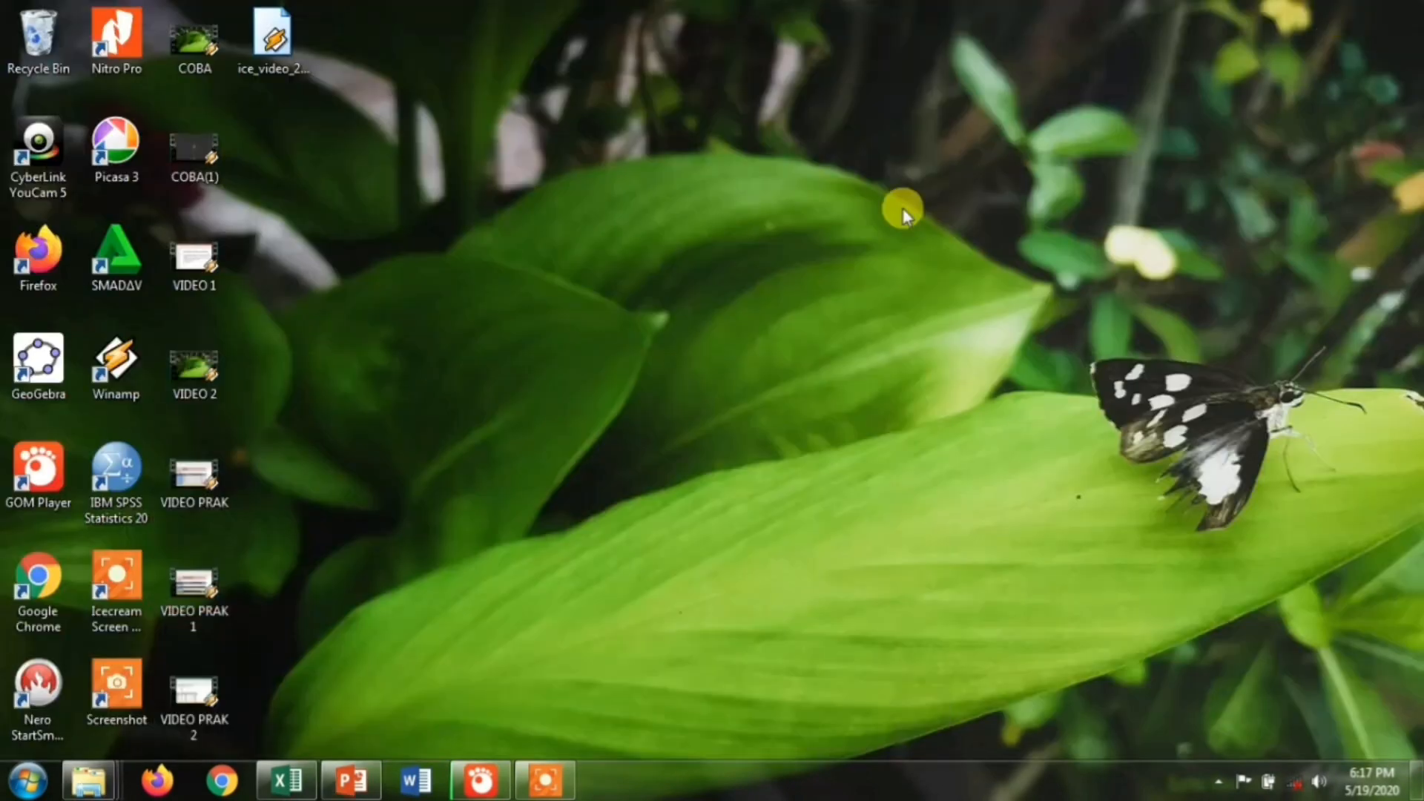